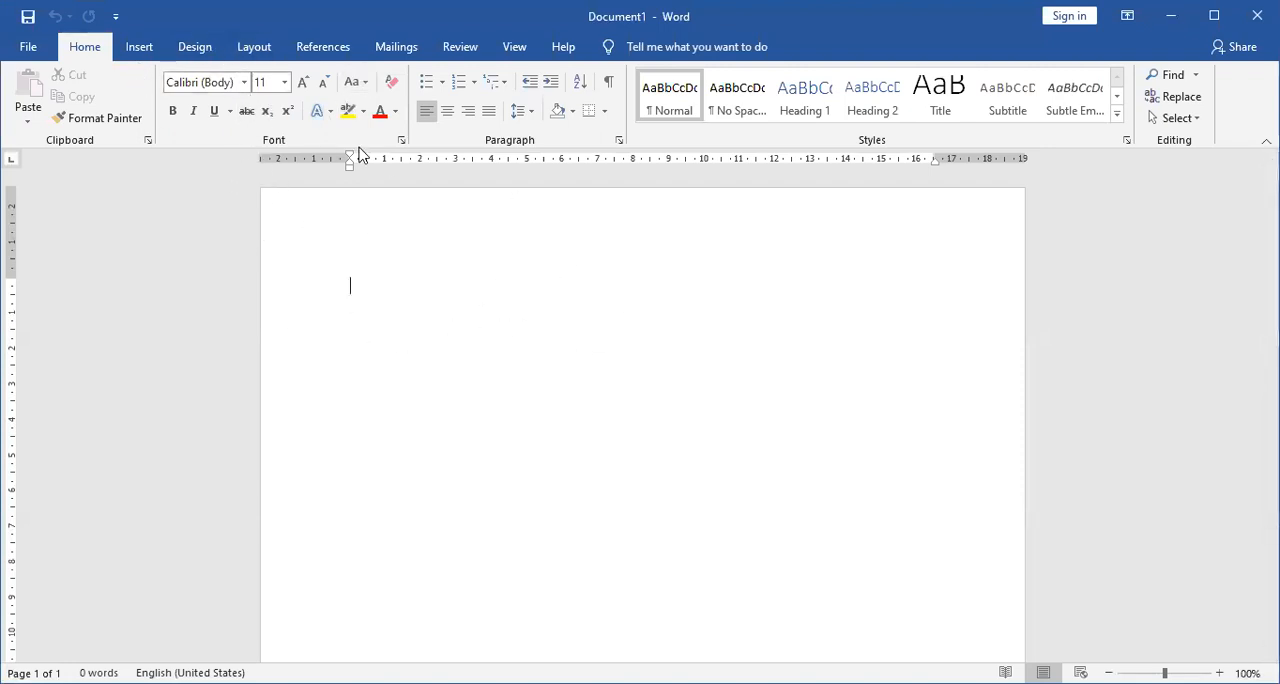
# Set the blank document's paper size to A4 and its orientation to landscape.
pyautogui.click(254, 47)
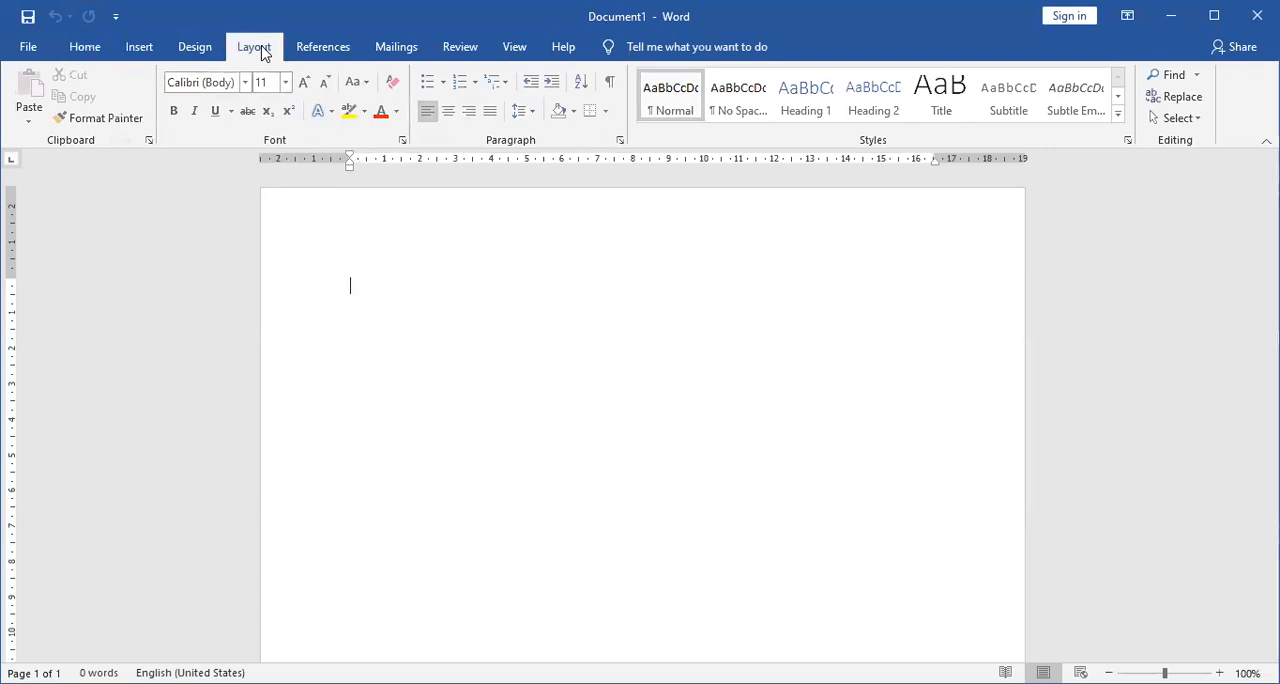
pyautogui.click(135, 124)
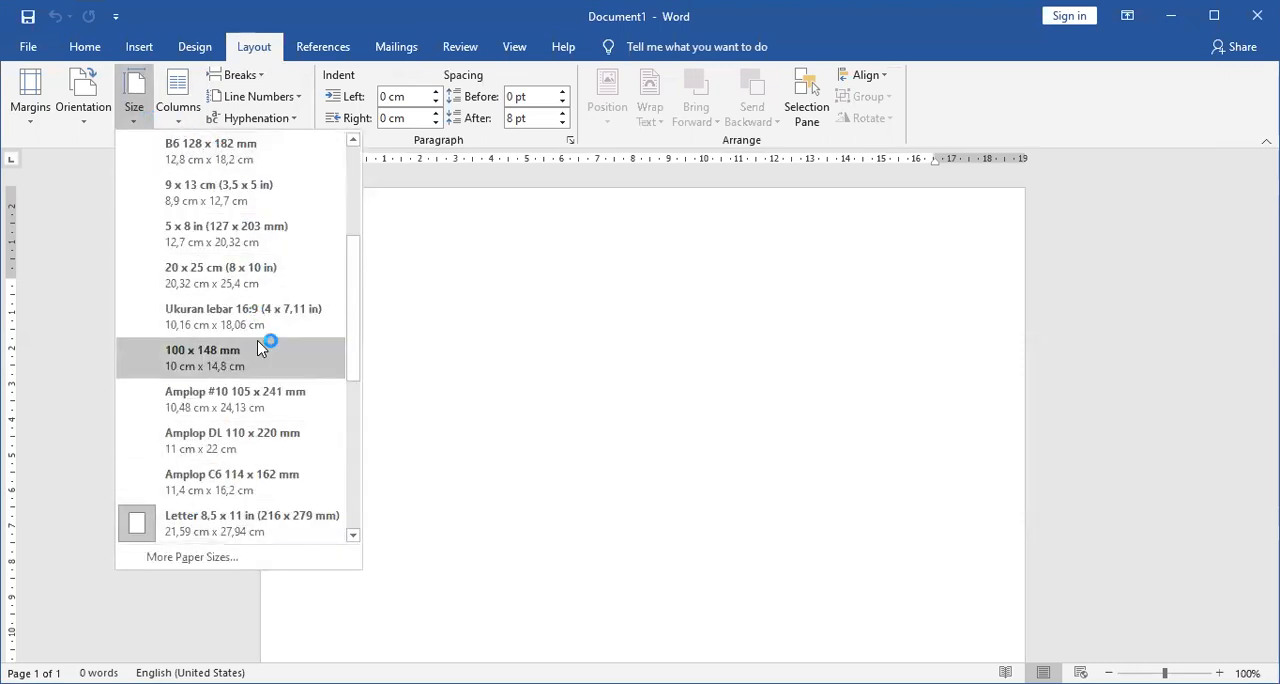
pyautogui.scroll(3, 258, 346)
pyautogui.click(237, 163)
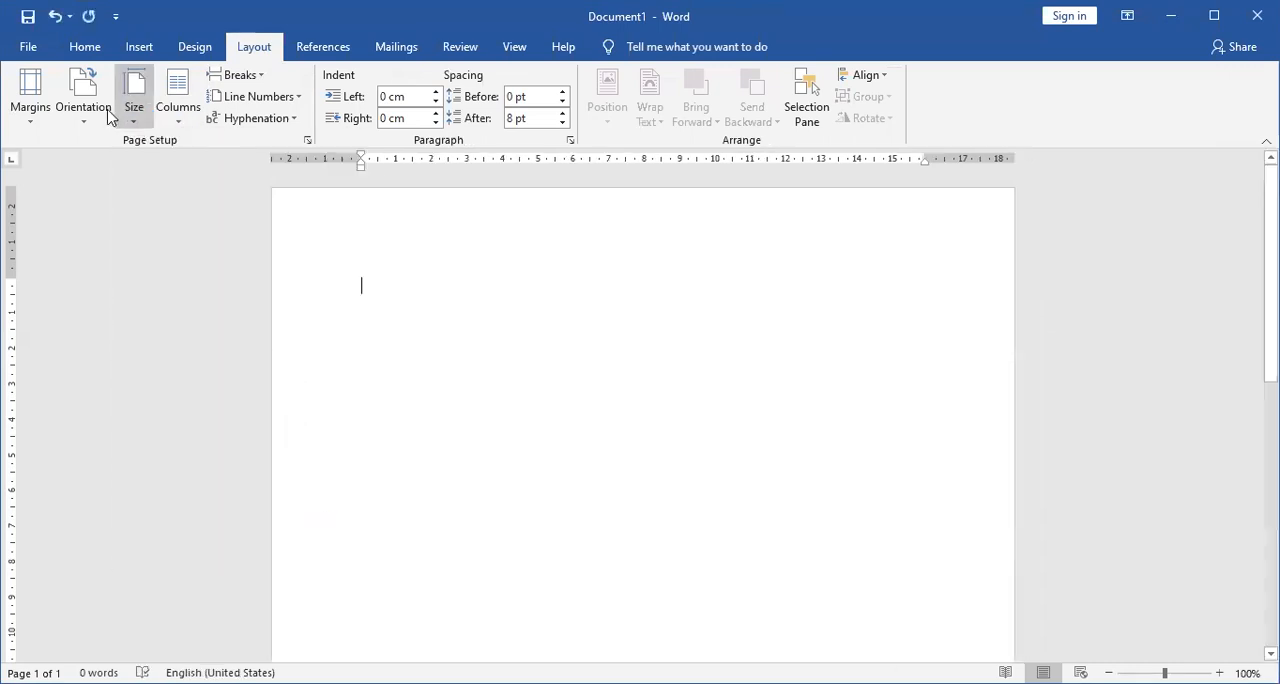
pyautogui.click(98, 112)
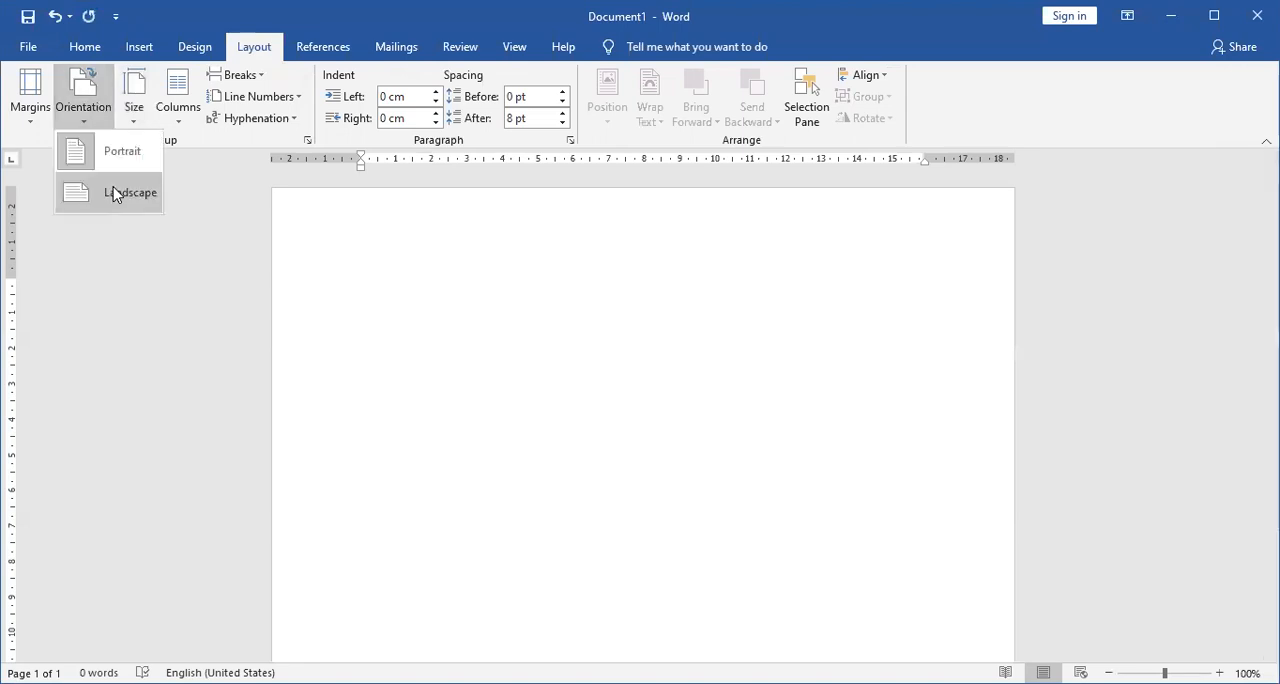
pyautogui.click(160, 197)
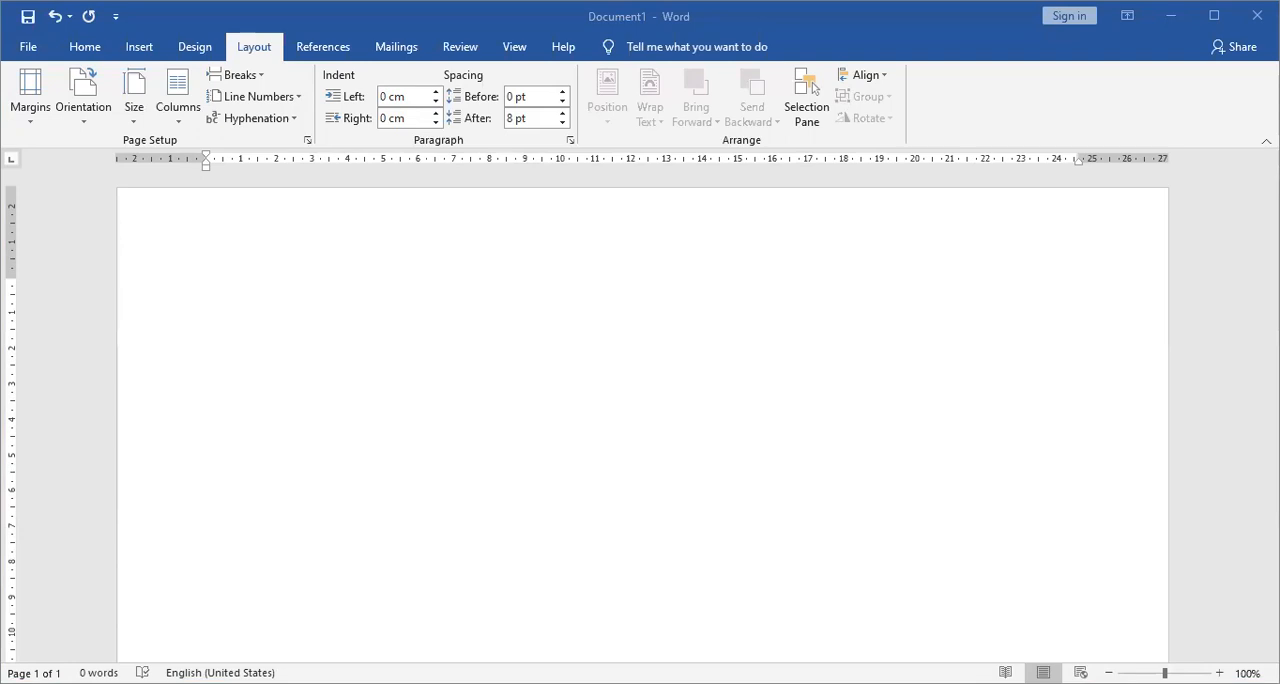
pyautogui.click(320, 183)
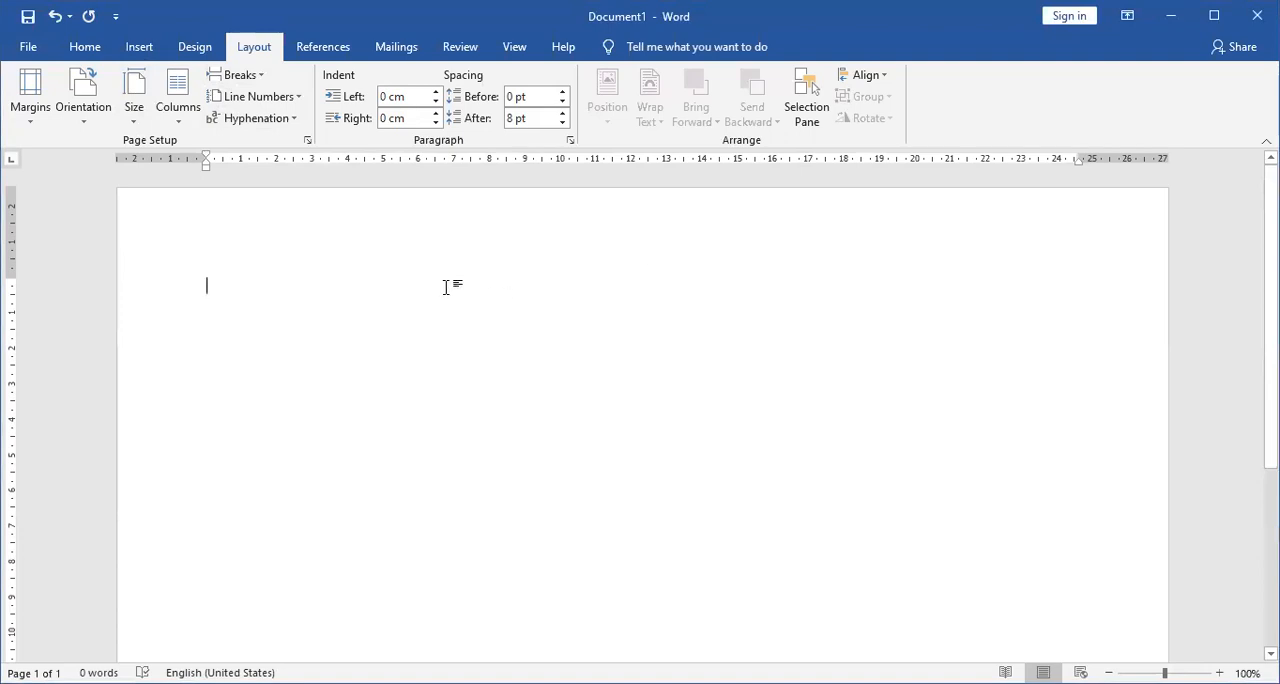
pyautogui.click(514, 46)
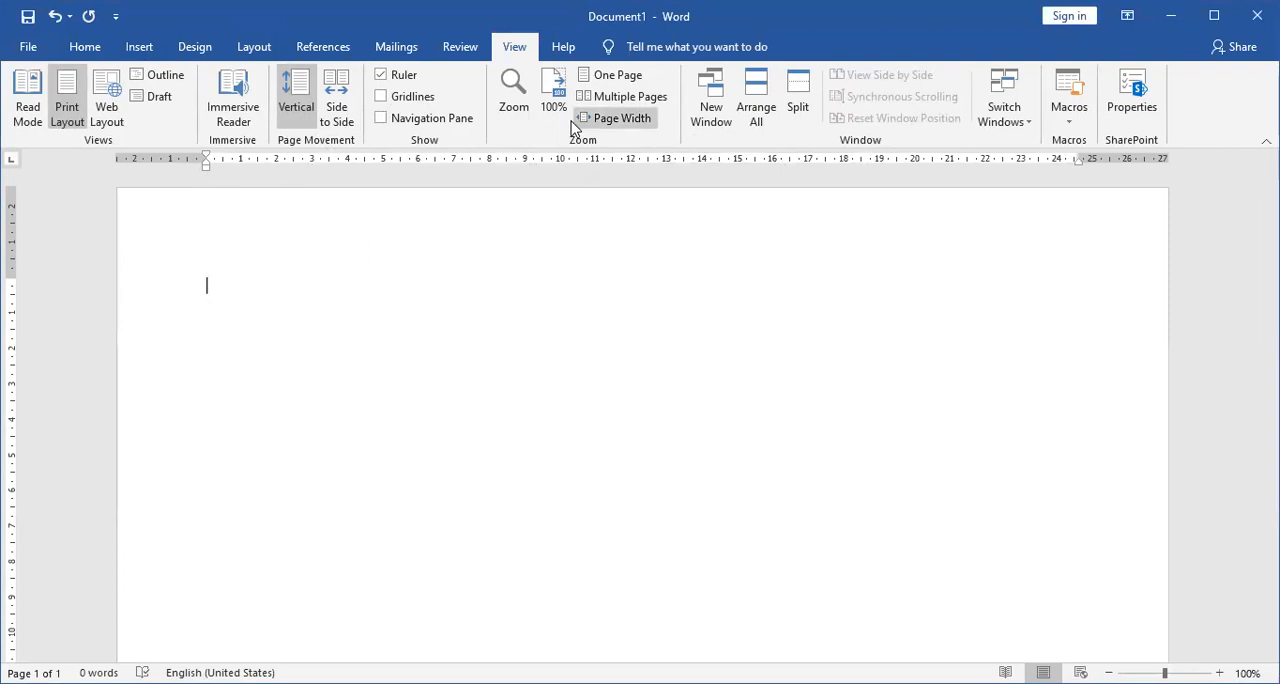
pyautogui.click(84, 48)
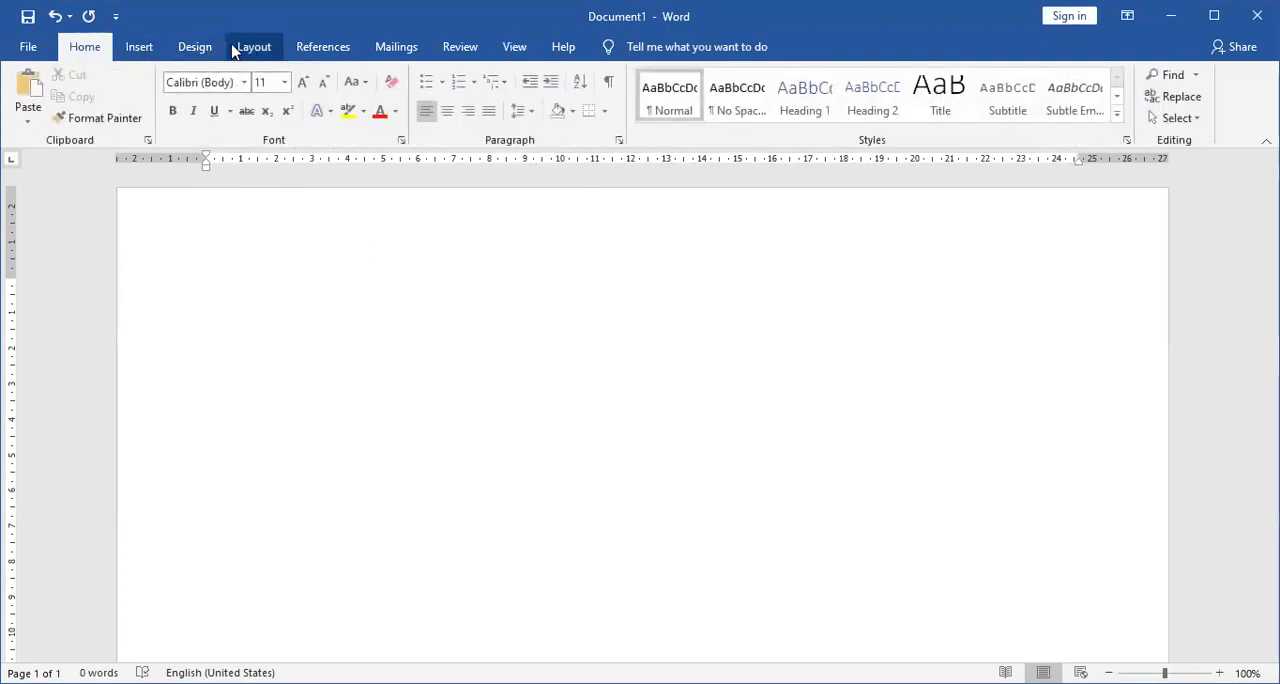
pyautogui.click(148, 50)
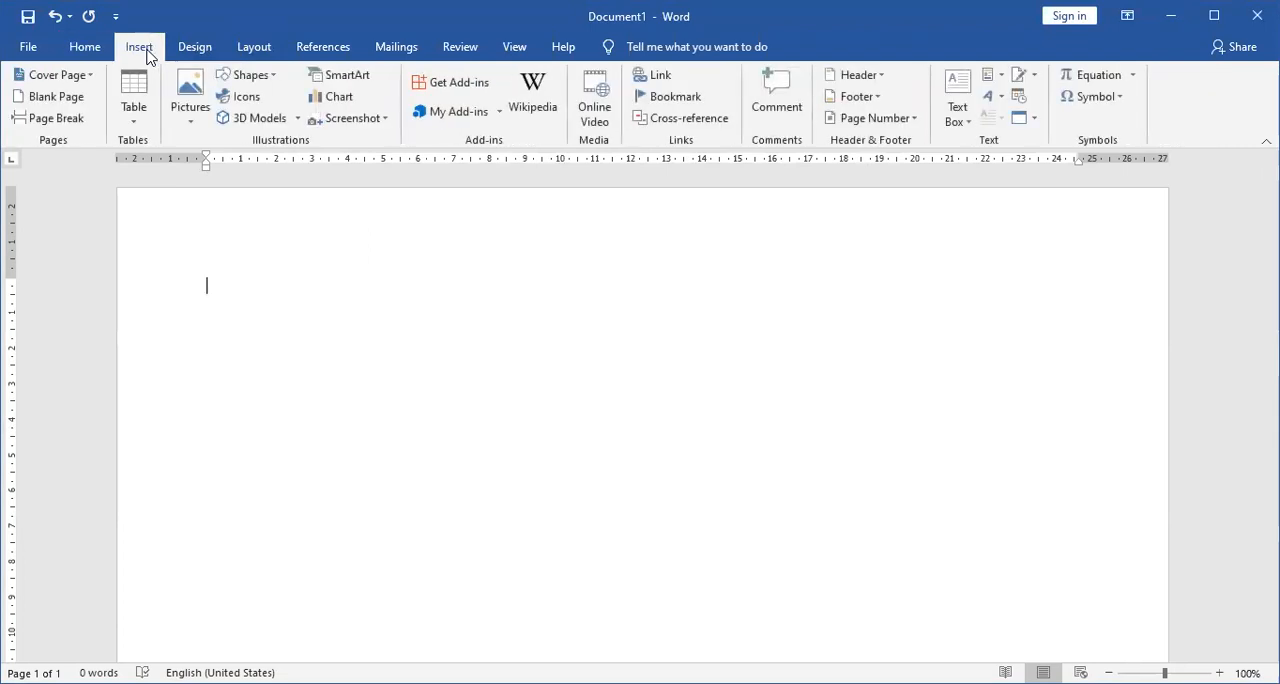
pyautogui.click(262, 48)
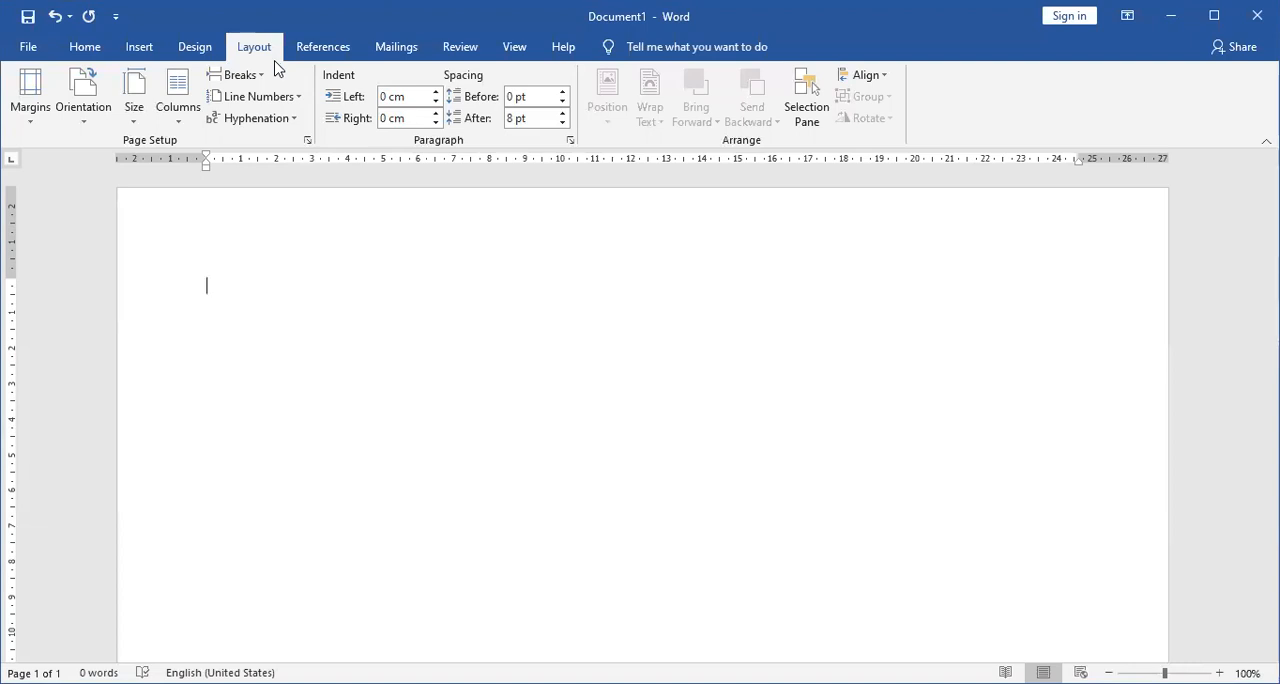
pyautogui.click(198, 48)
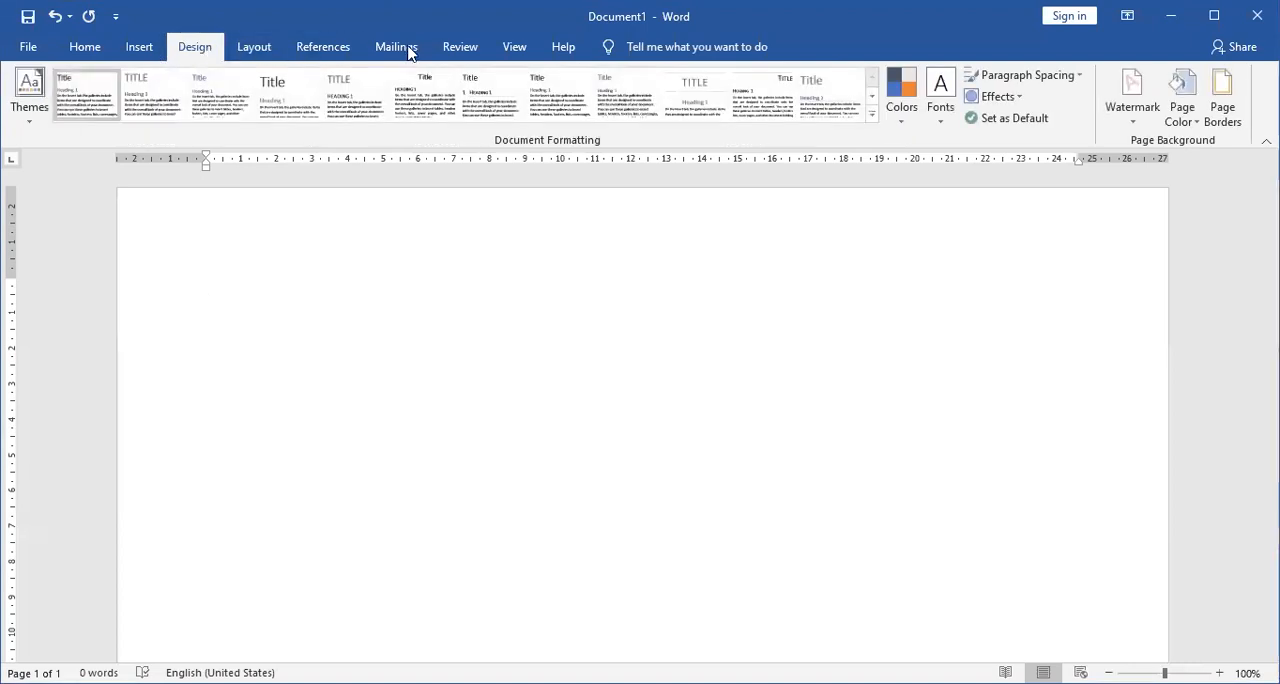
pyautogui.click(510, 49)
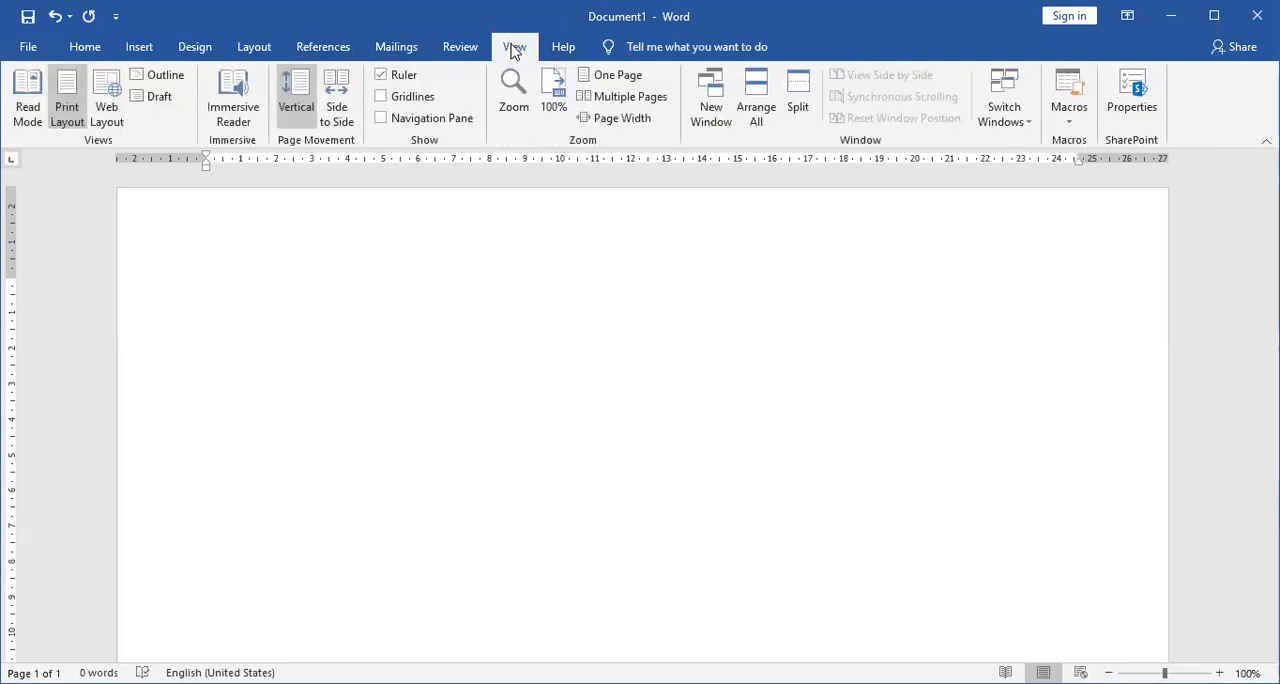
pyautogui.click(455, 47)
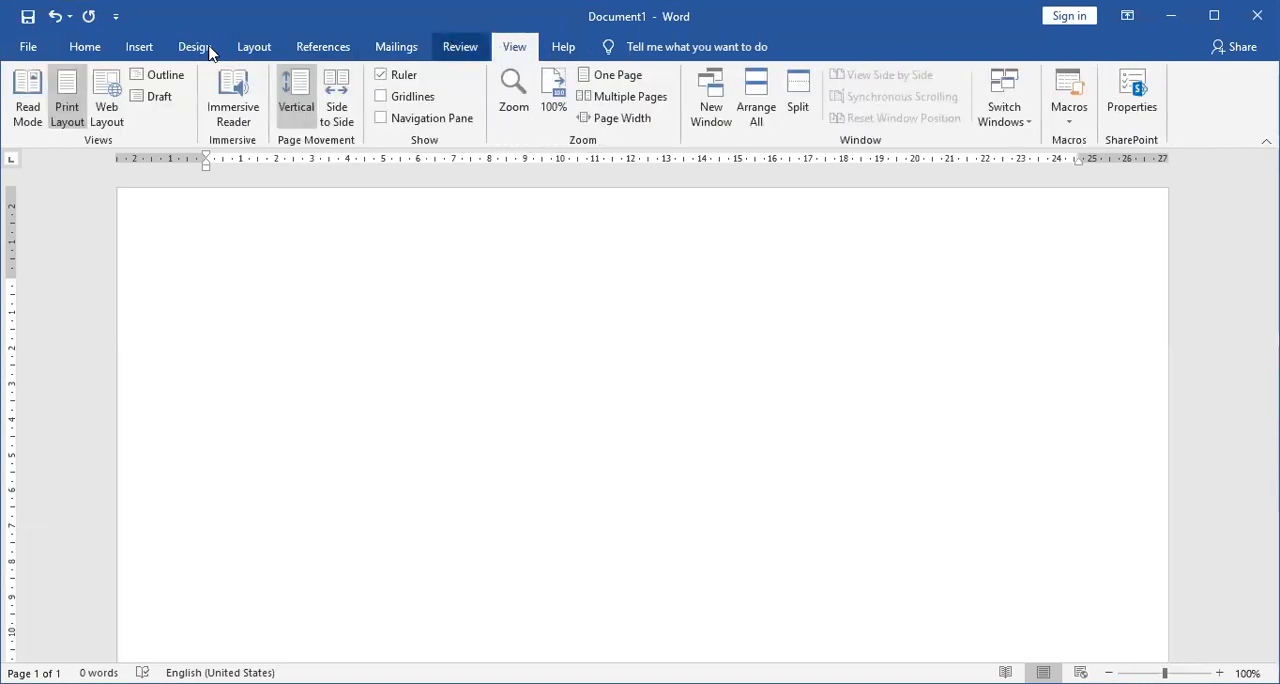
# Open the page header for editing.
pyautogui.click(158, 48)
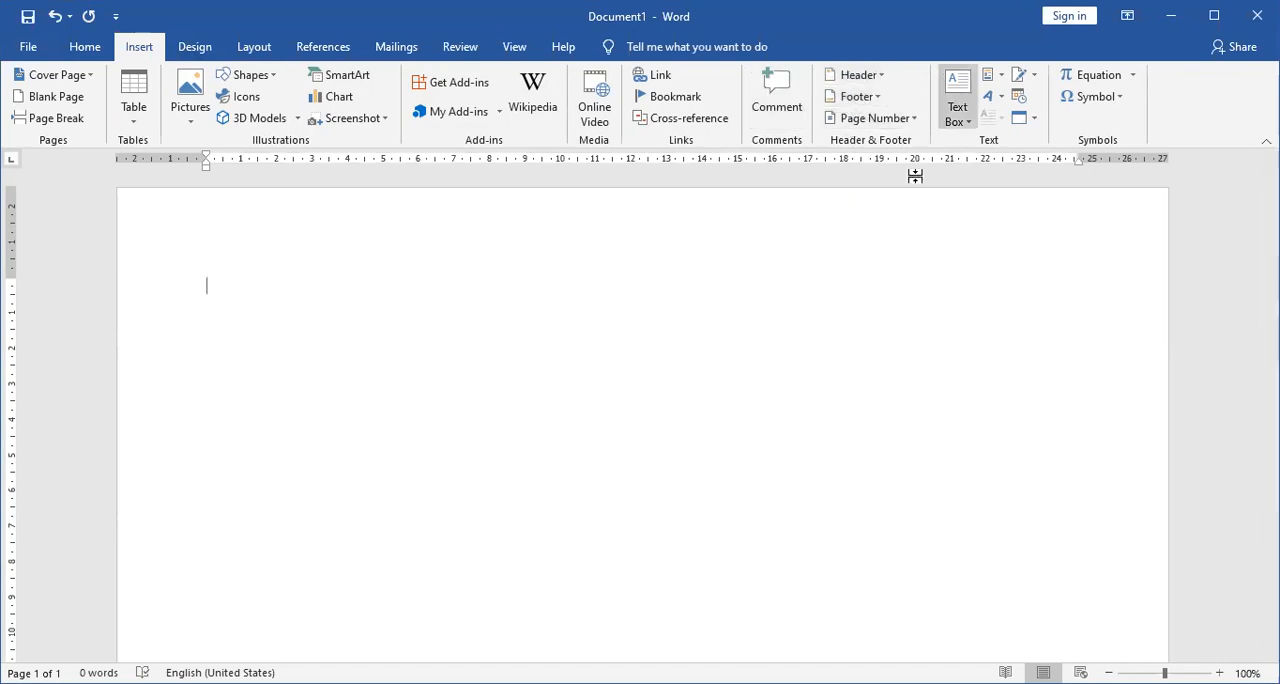
pyautogui.click(847, 74)
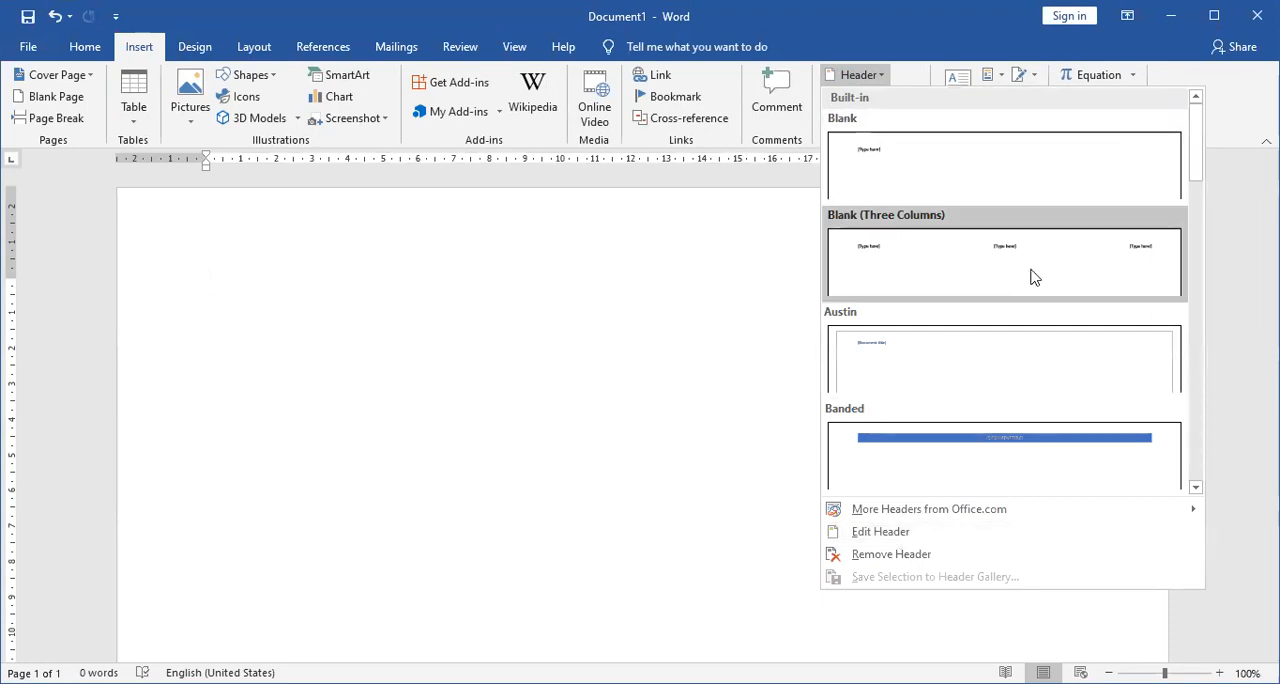
pyautogui.click(882, 532)
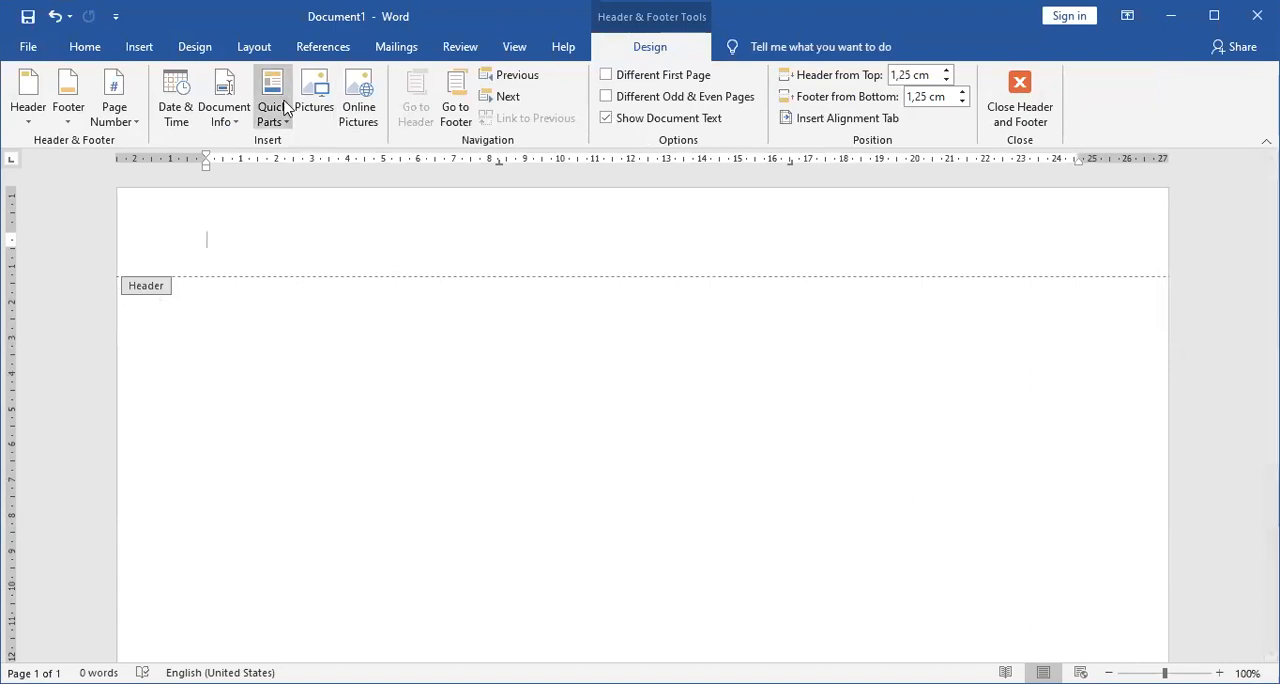
# Insert the picture "sertifkat cokat" from the device's Pictures folder into the header.
pyautogui.click(141, 48)
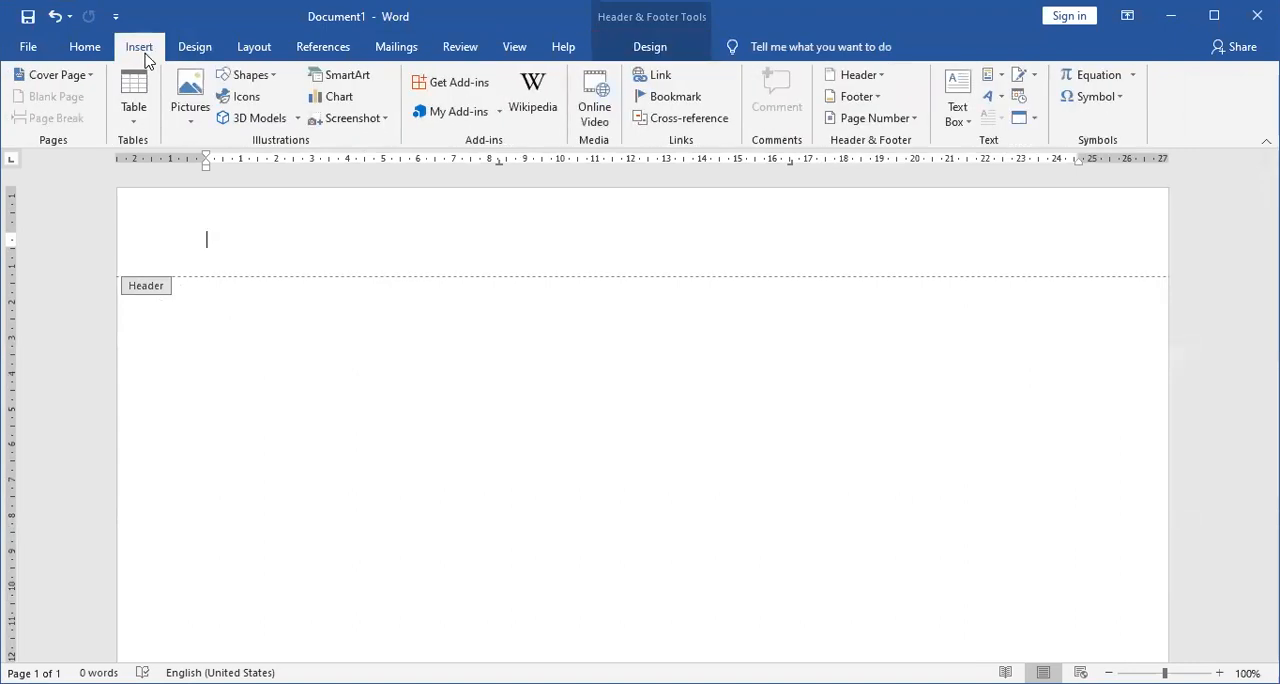
pyautogui.click(183, 120)
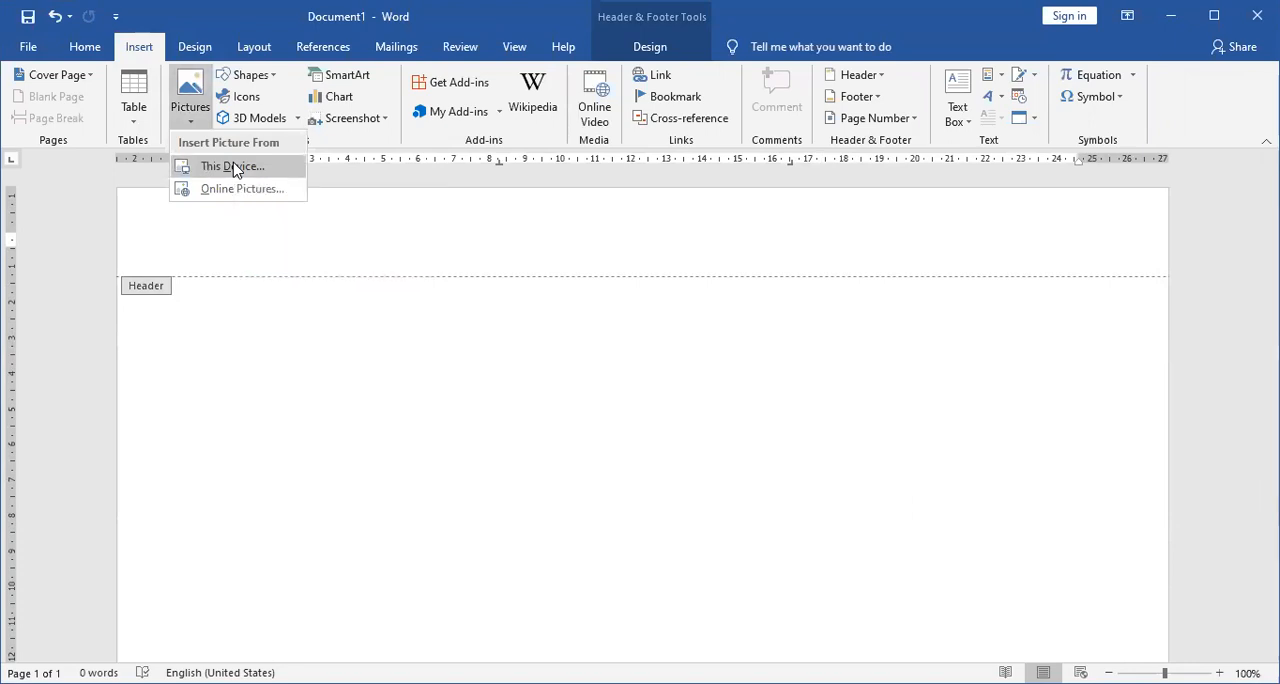
pyautogui.click(236, 168)
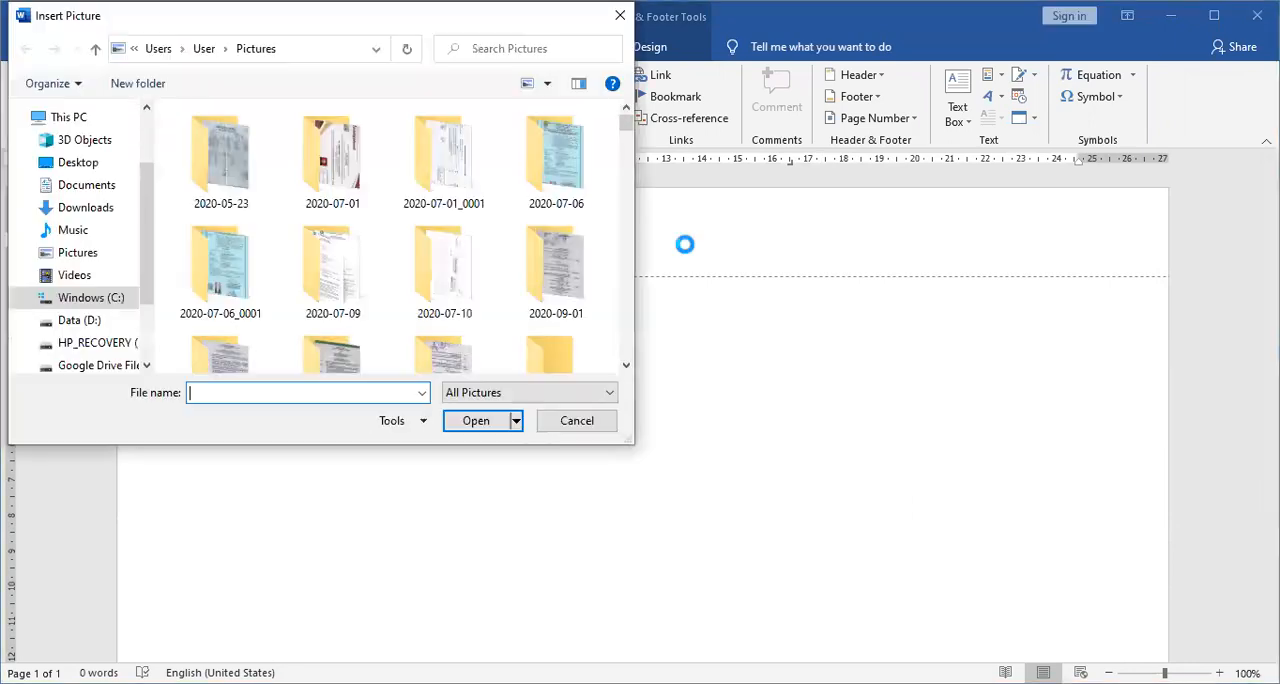
pyautogui.click(90, 254)
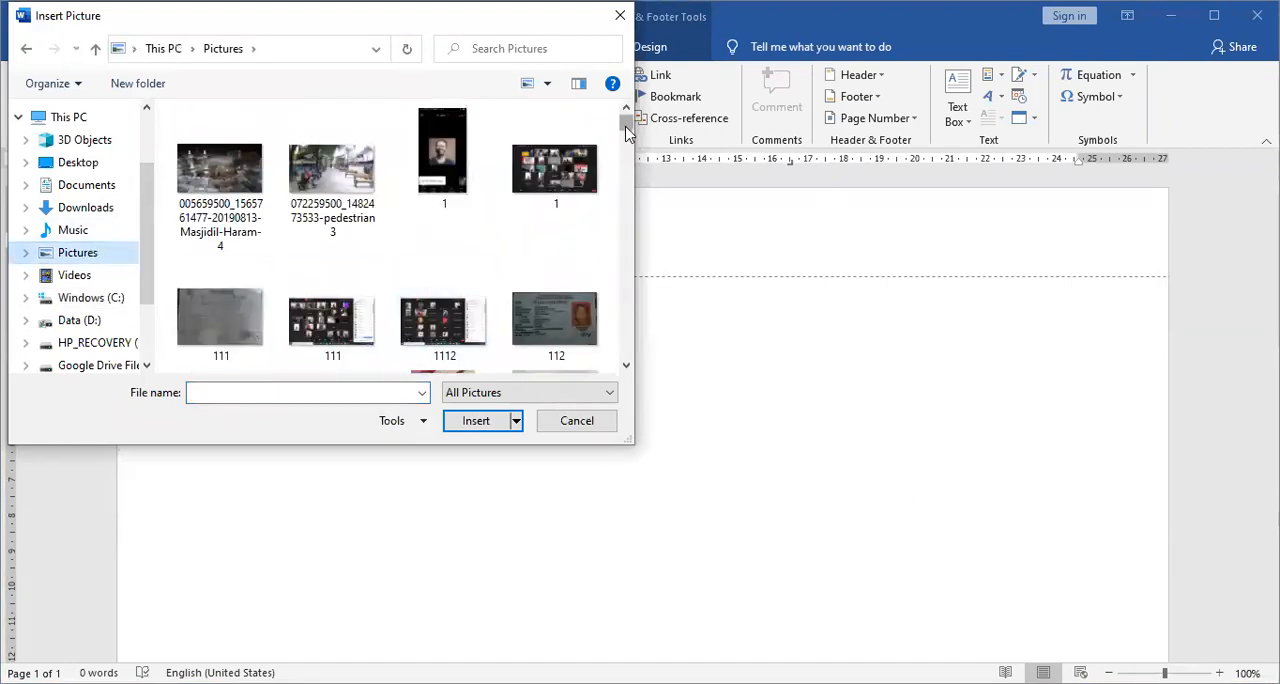
pyautogui.moveTo(627, 130); pyautogui.dragTo(626, 143)
pyautogui.click(455, 206)
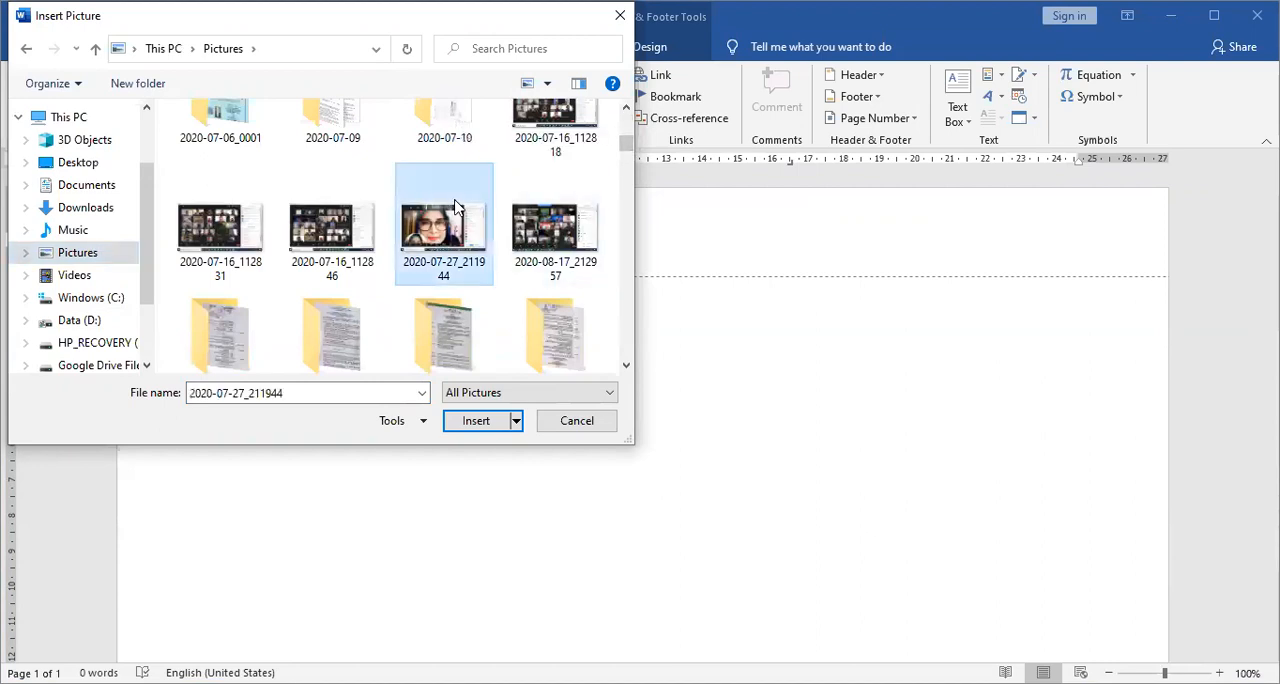
pyautogui.write('s2')
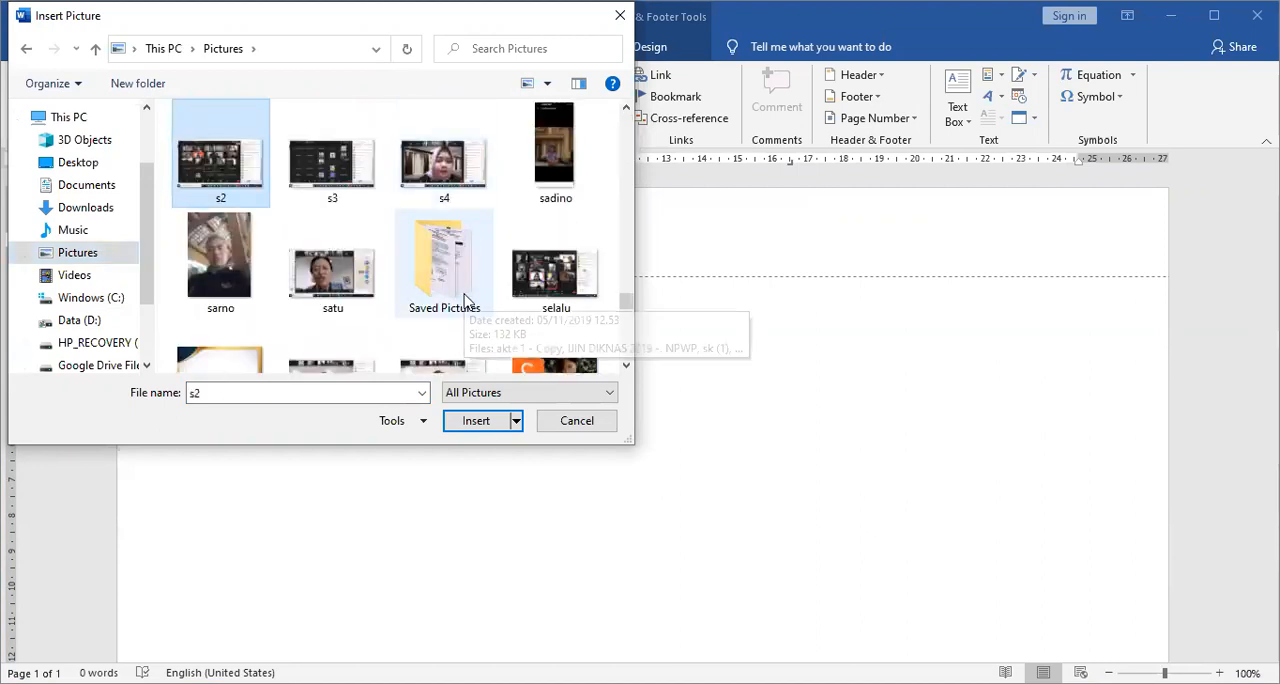
pyautogui.click(228, 348)
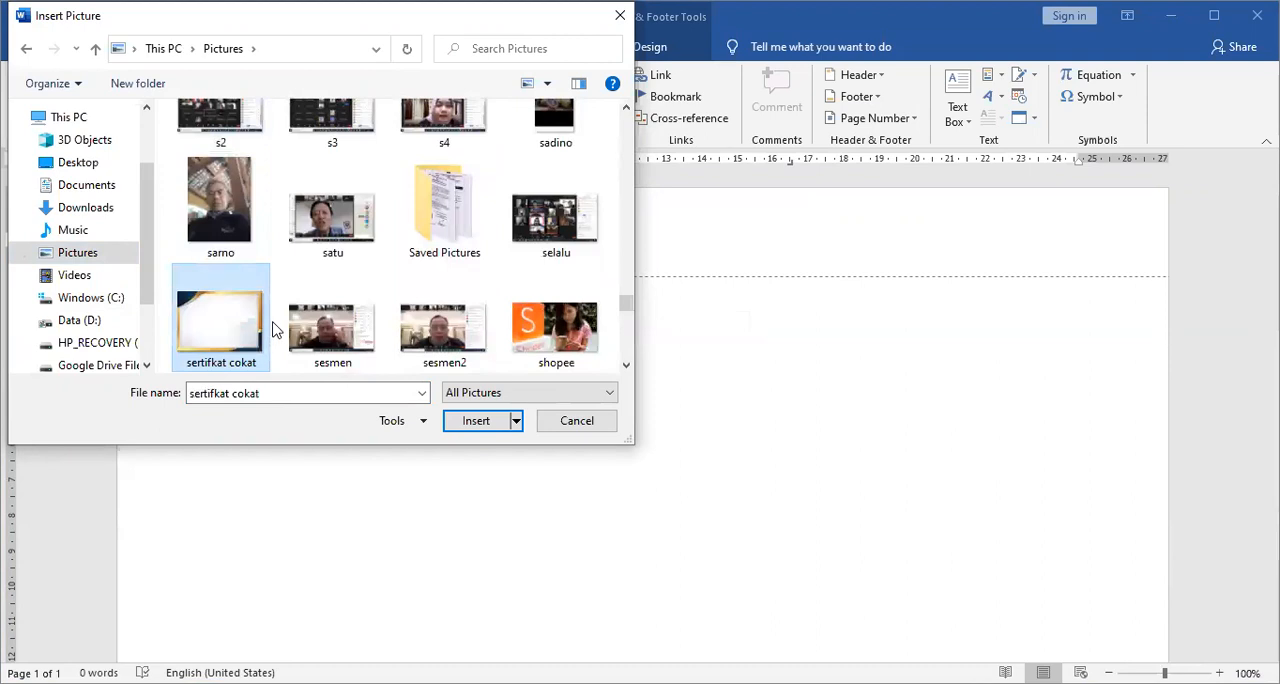
pyautogui.scroll(-5, 205, 360)
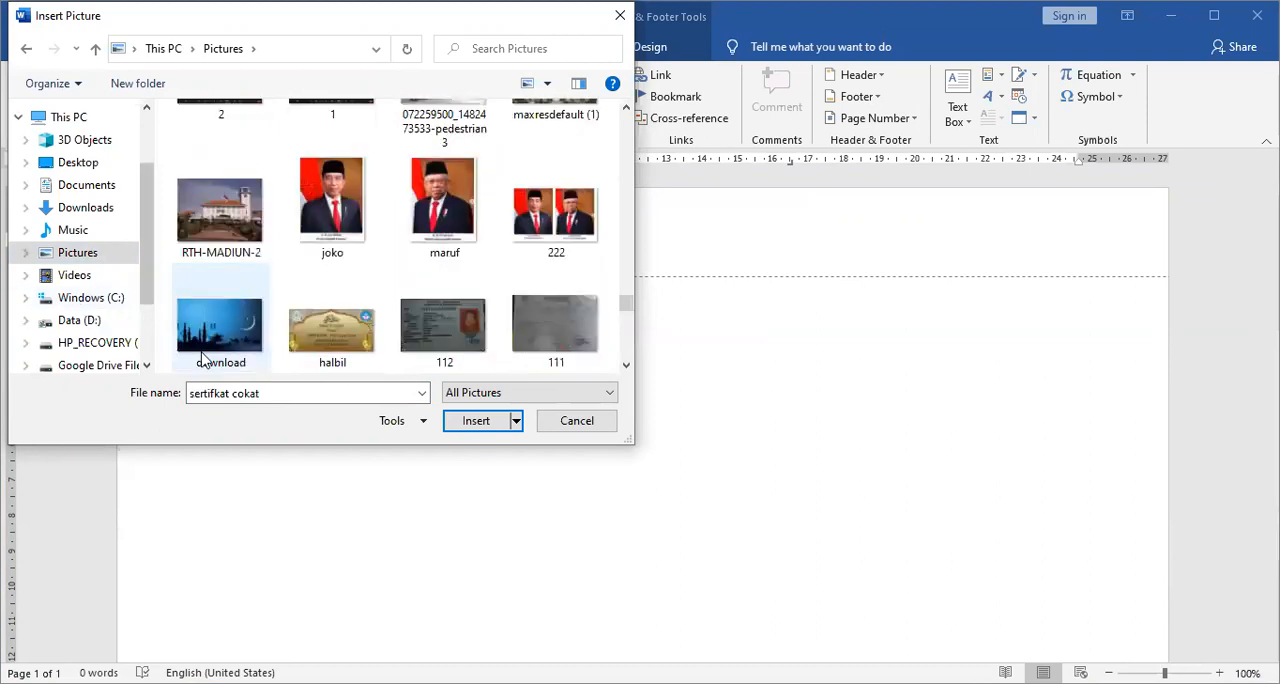
pyautogui.click(330, 290)
pyautogui.write('sk')
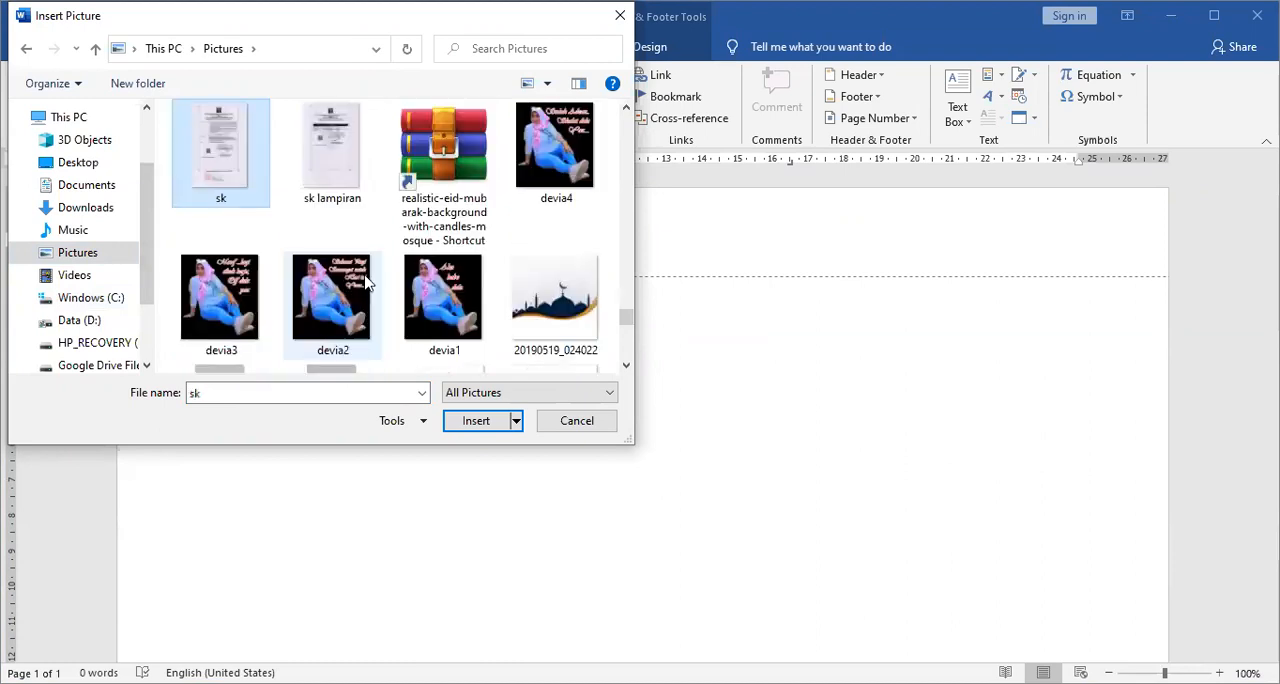
pyautogui.press('s')
pyautogui.press('s')
pyautogui.press('s')
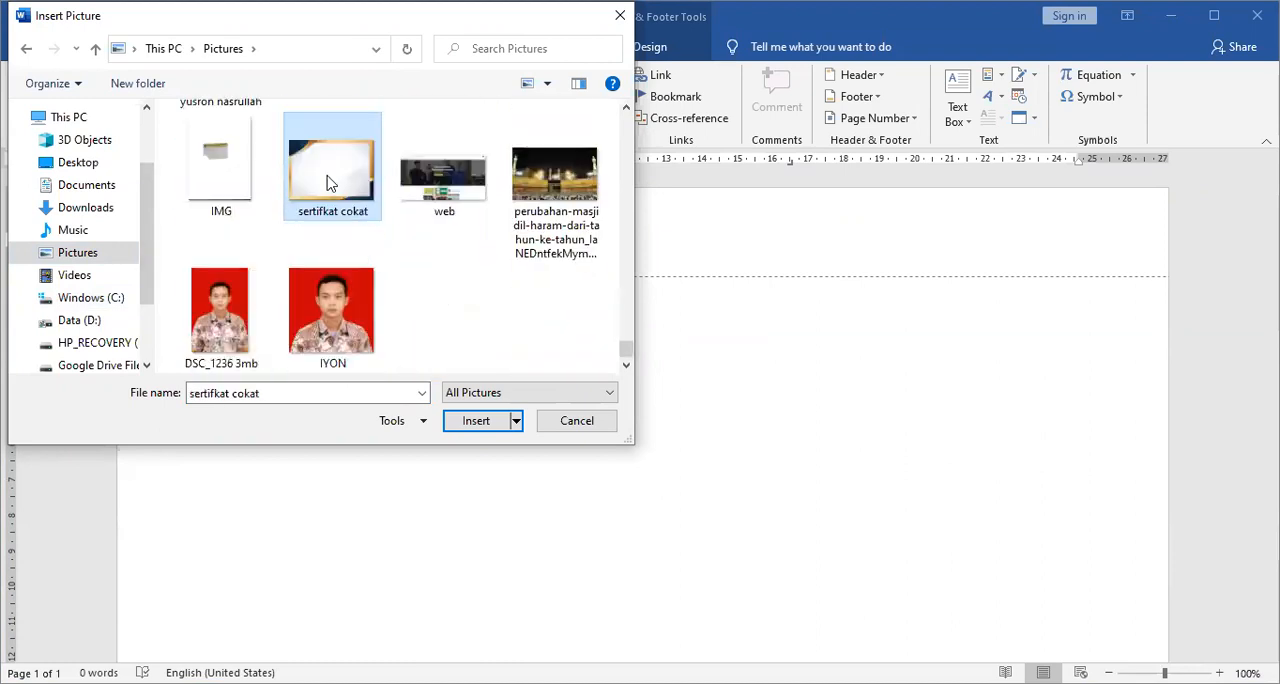
pyautogui.click(496, 423)
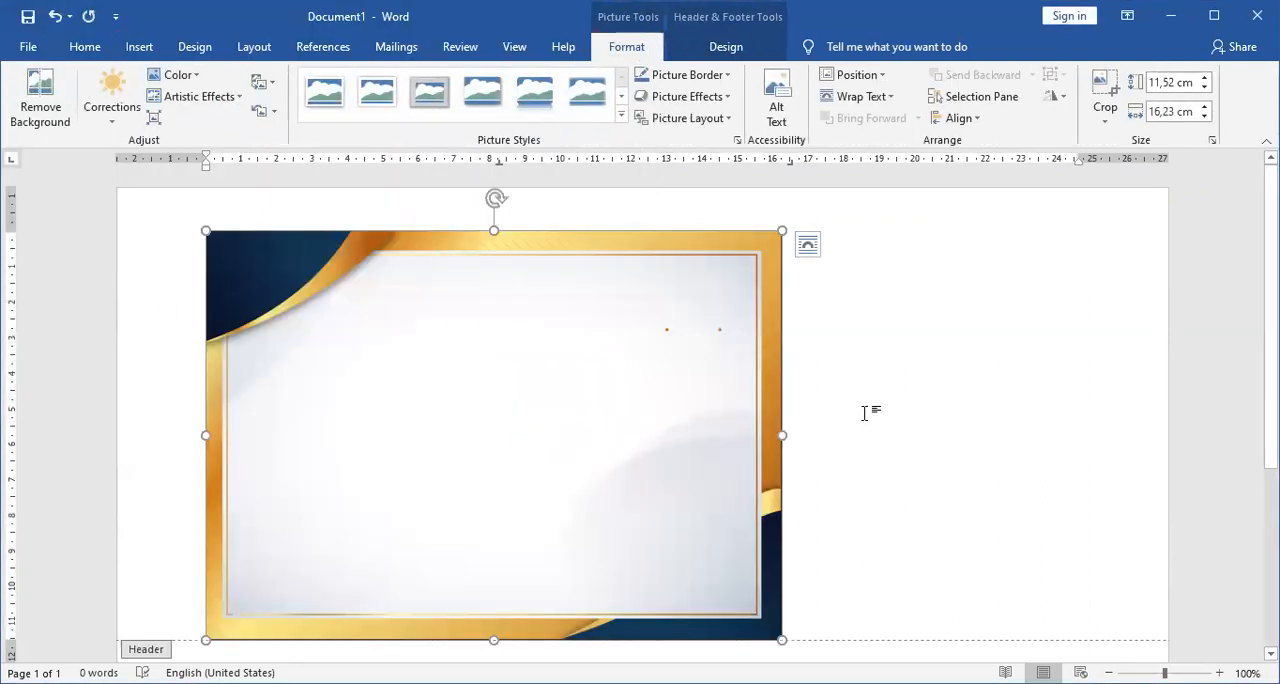
# Set the certificate background picture's width to 29,7 cm, keeping its proportions.
pyautogui.scroll(-2, 866, 413)
pyautogui.scroll(2, 866, 413)
pyautogui.scroll(-4, 866, 413)
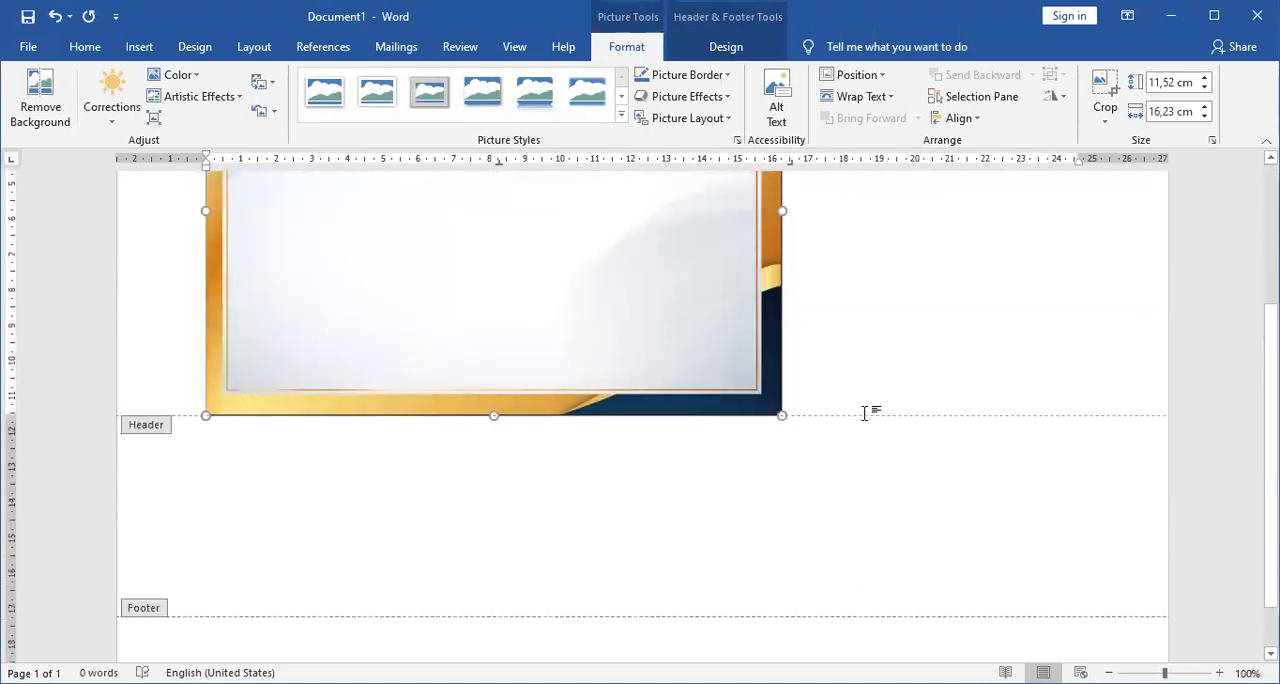
pyautogui.scroll(4, 866, 413)
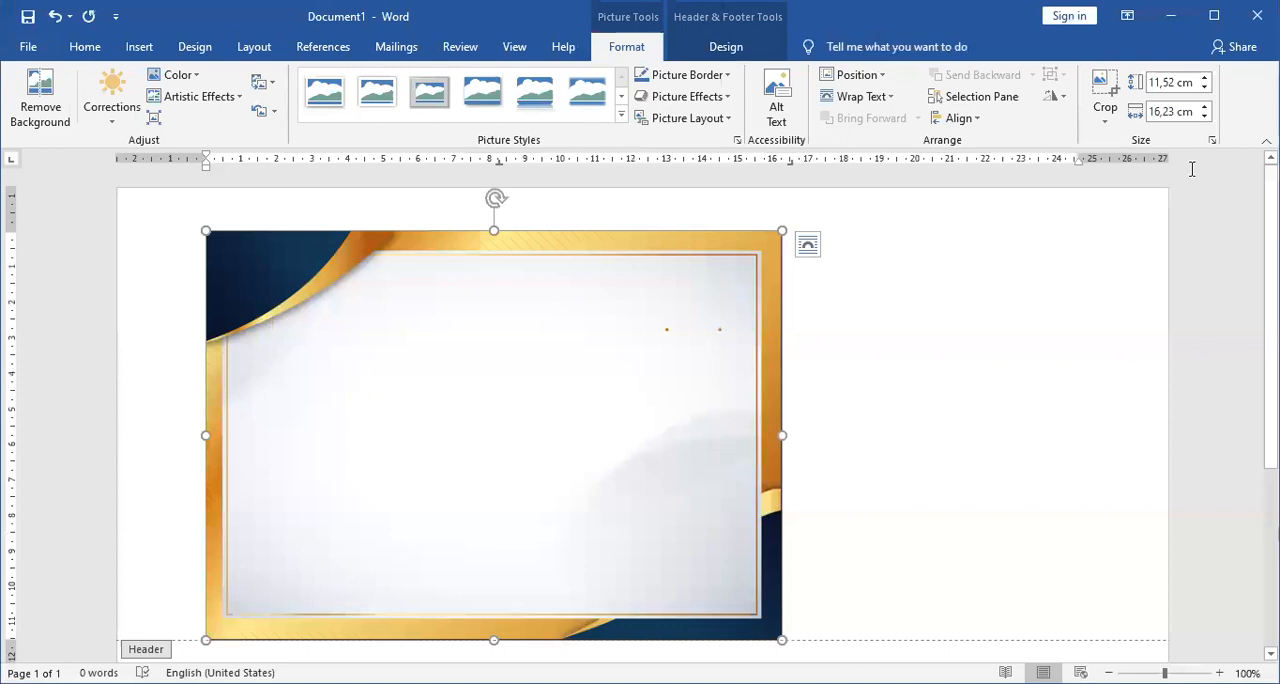
pyautogui.click(1160, 112)
pyautogui.write('29,7')
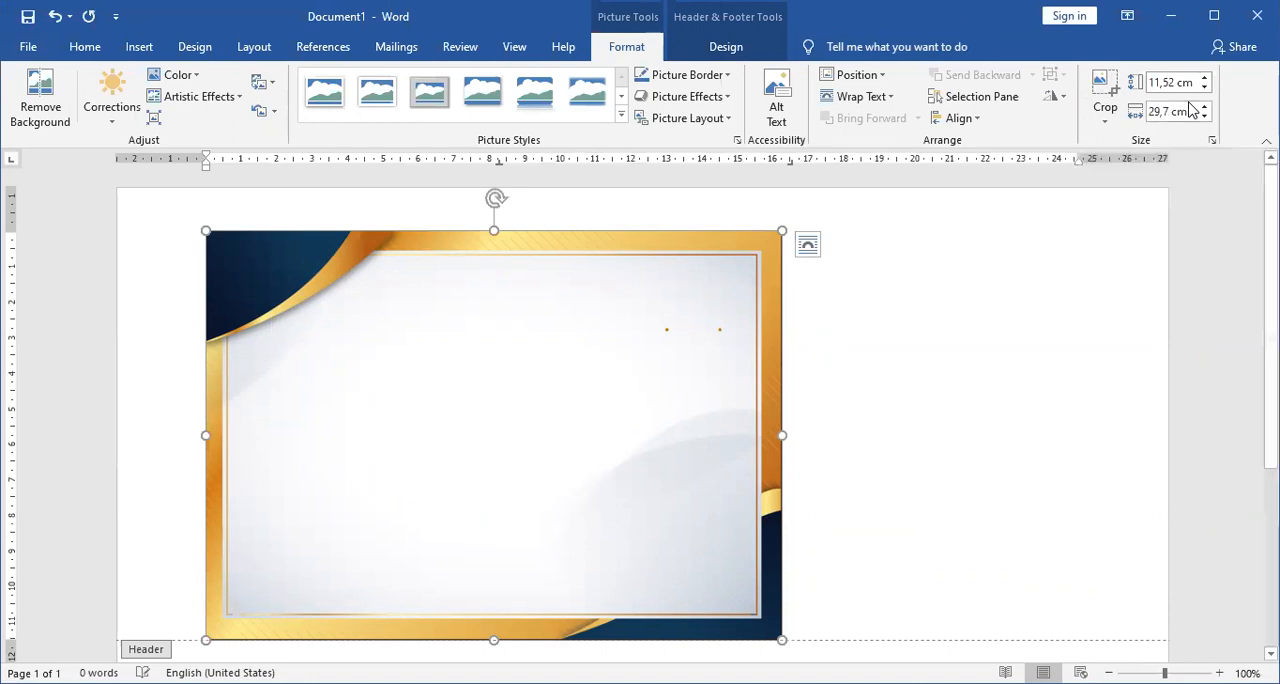
pyautogui.press('Return')
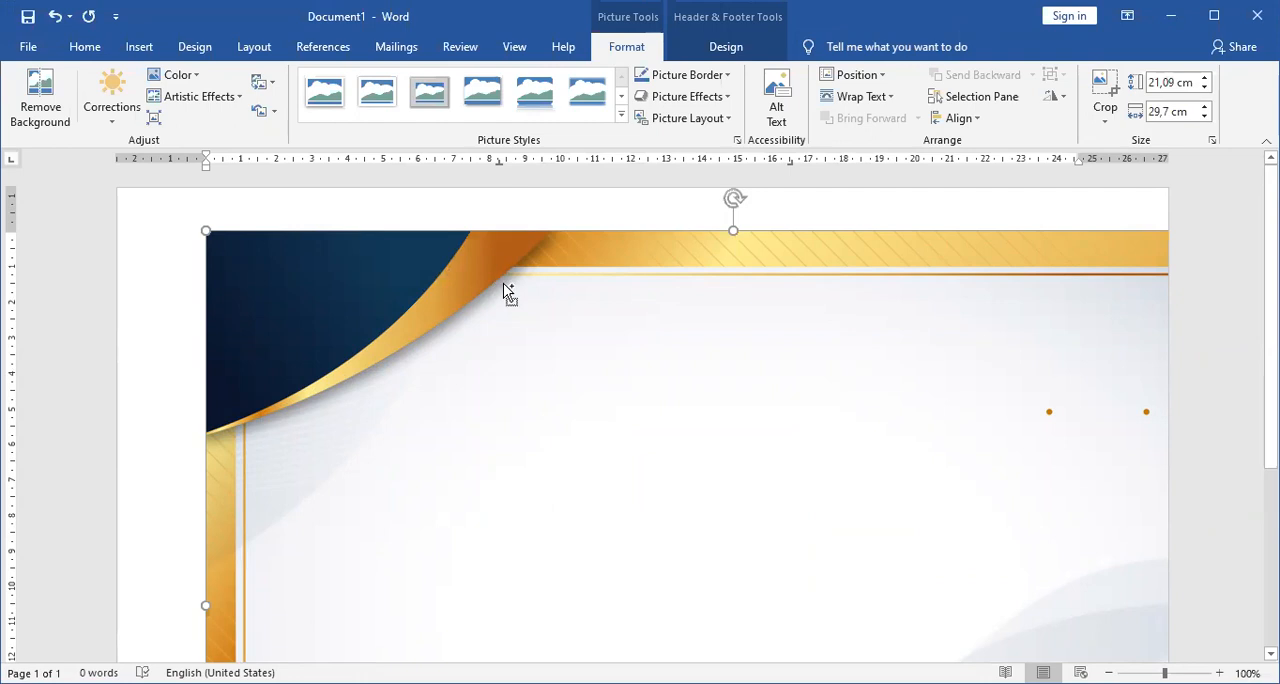
# Set the picture's text wrapping to In Front of Text and move it so it covers the whole page.
pyautogui.scroll(-5, 503, 283)
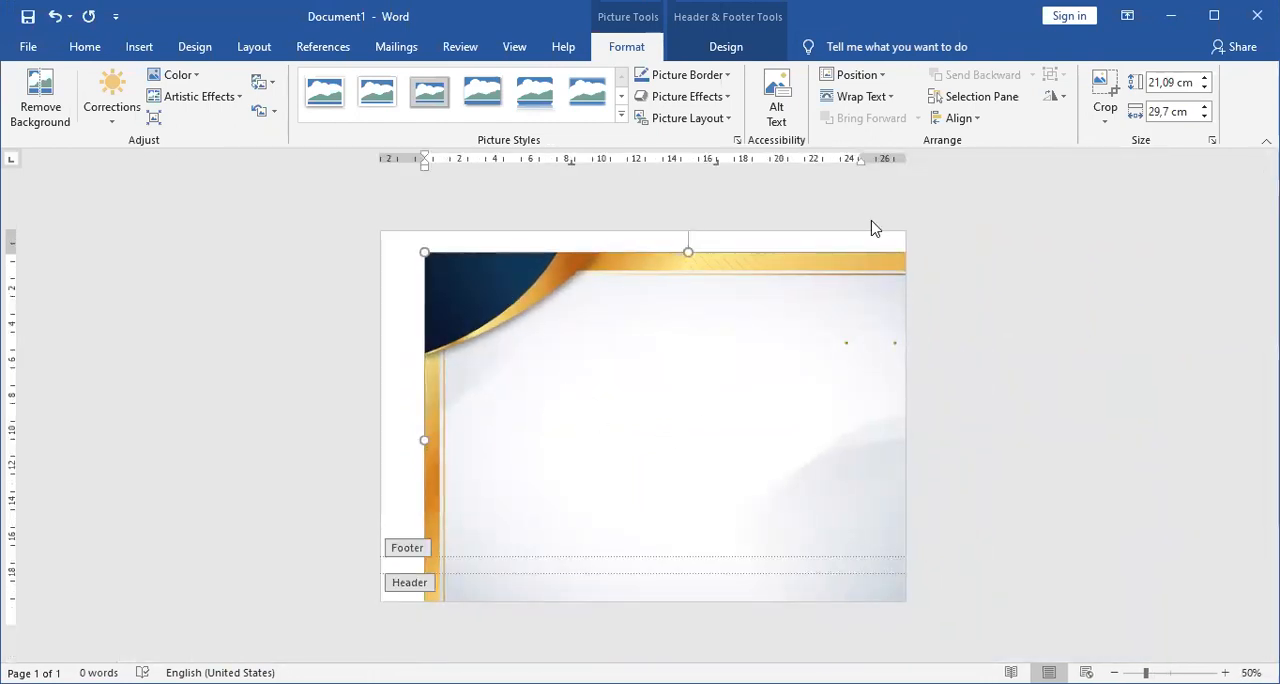
pyautogui.click(870, 101)
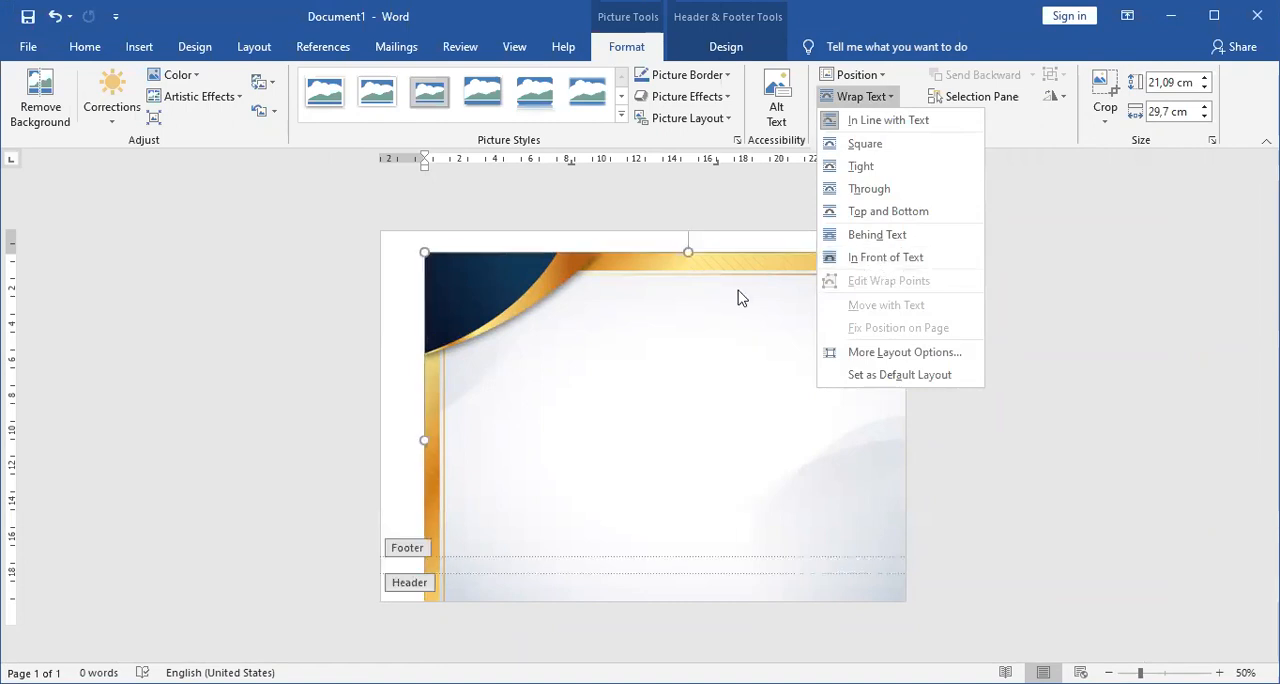
pyautogui.click(888, 258)
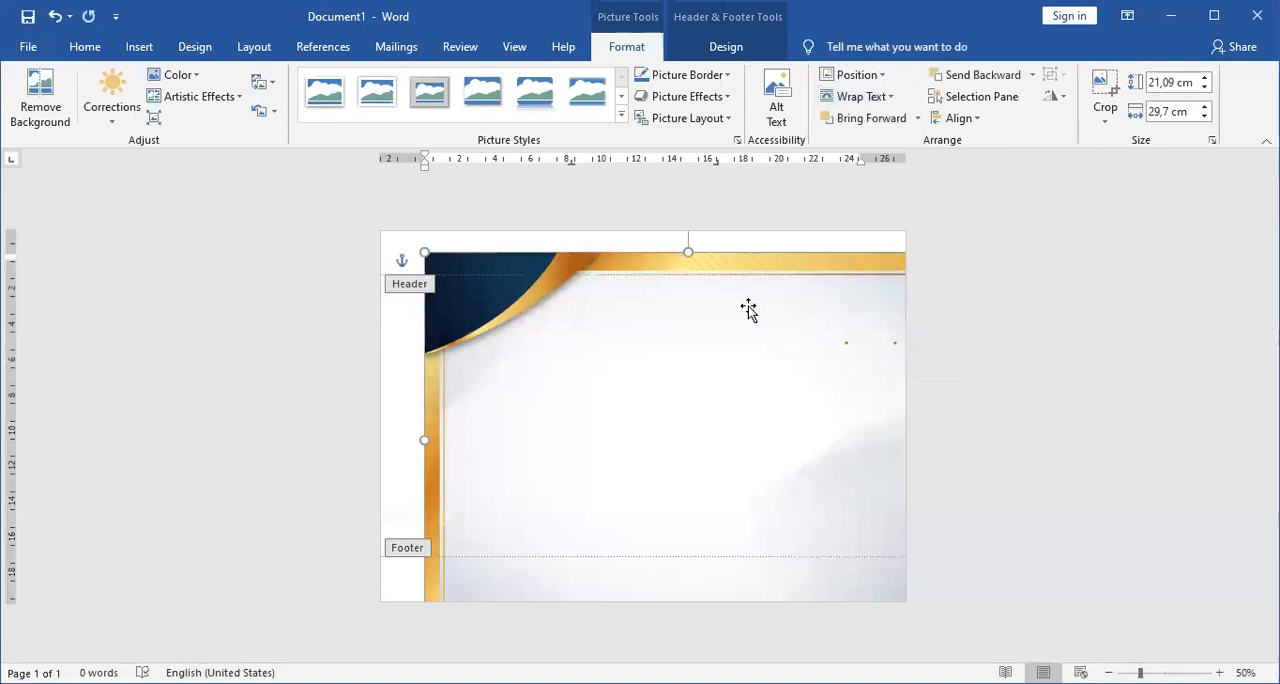
pyautogui.moveTo(797, 396); pyautogui.dragTo(761, 379)
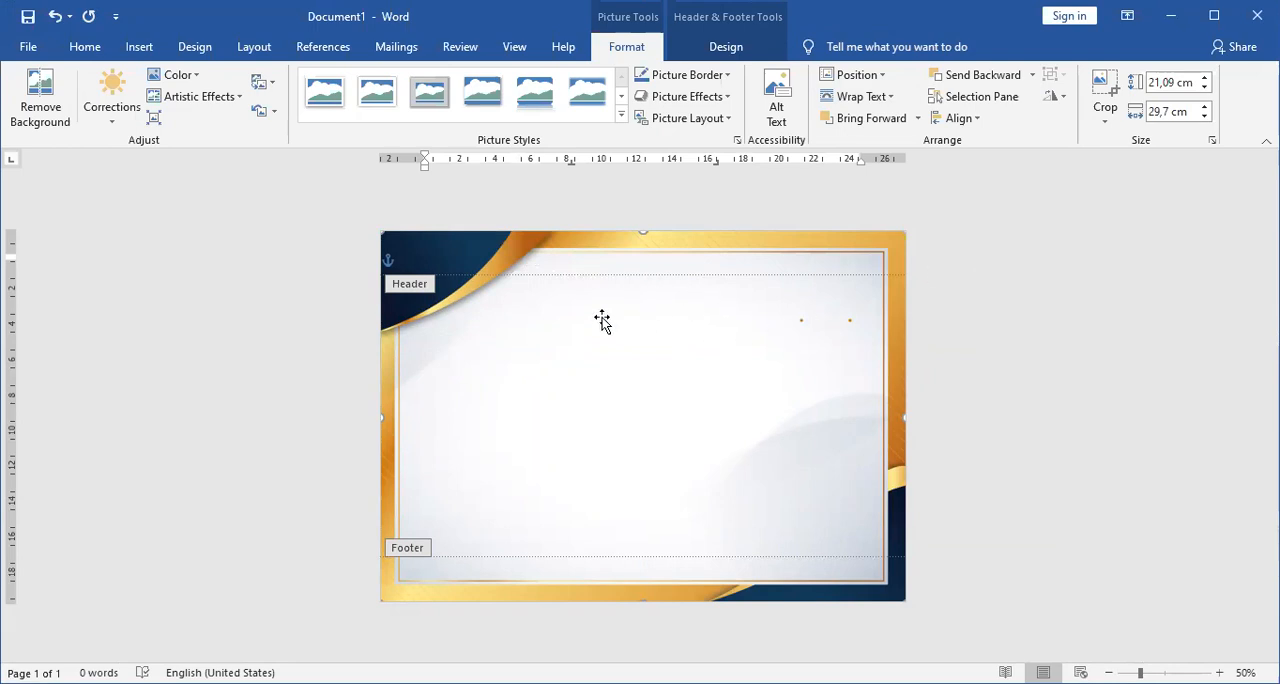
# Close header and footer editing to return to the document body.
pyautogui.click(722, 47)
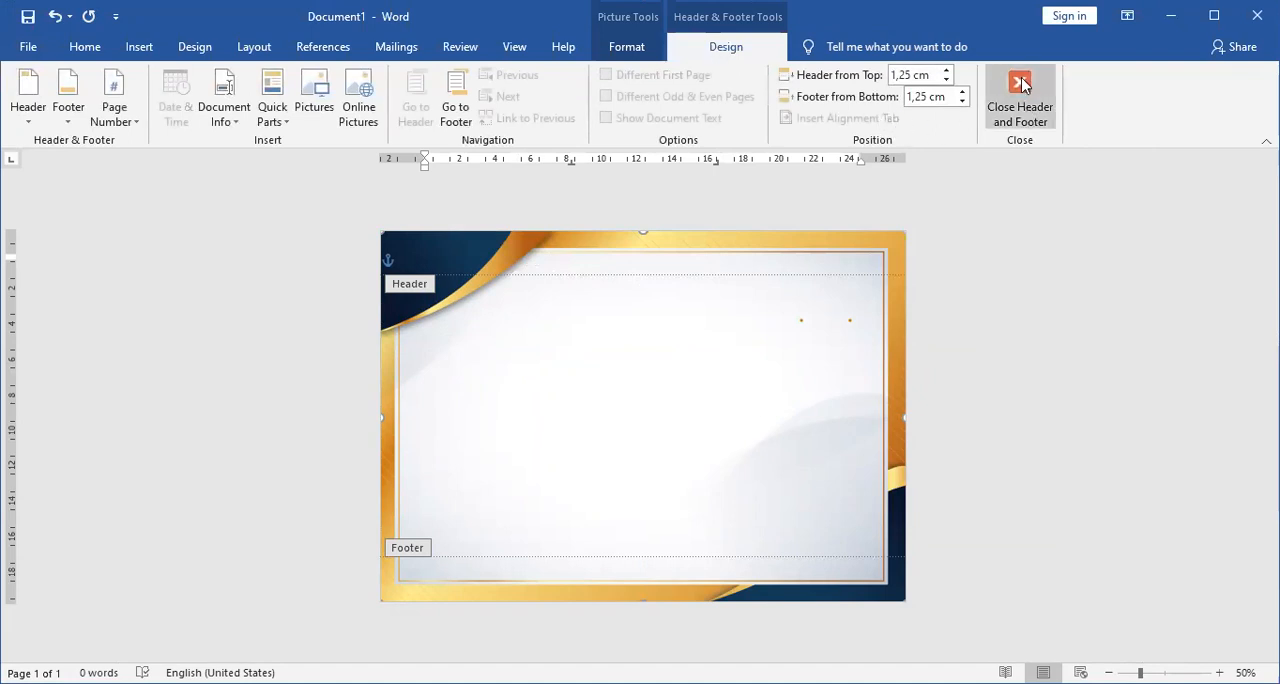
pyautogui.click(1020, 104)
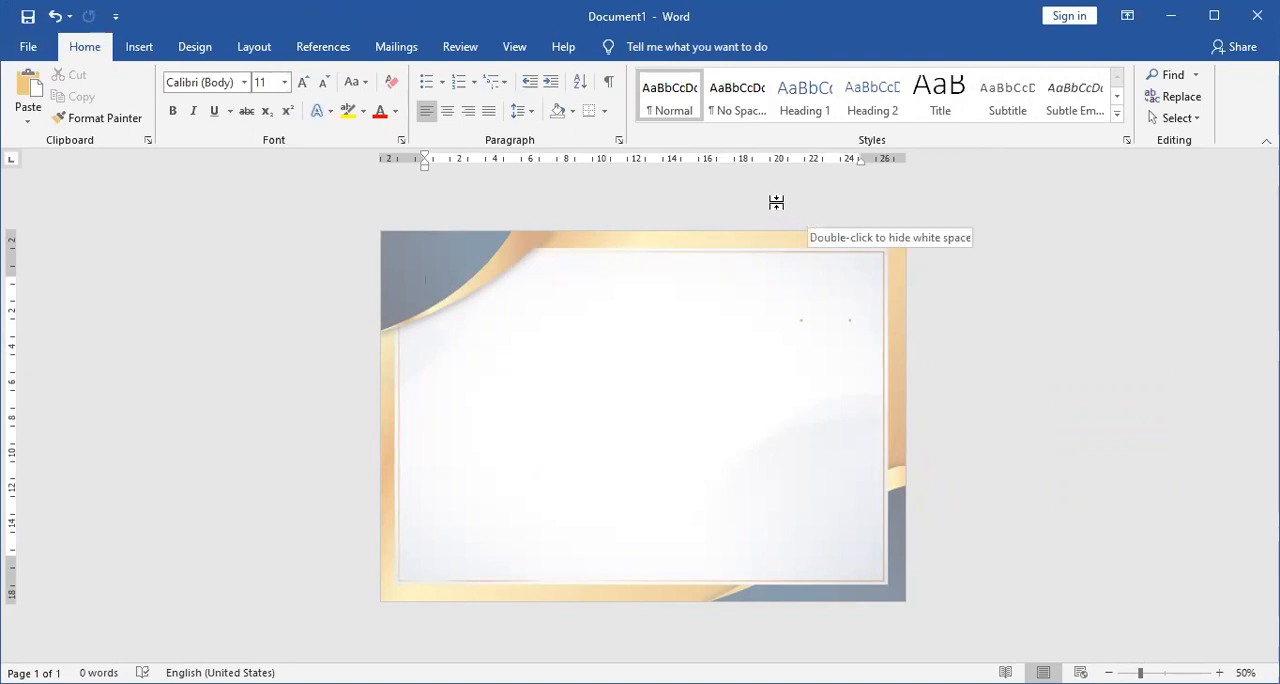
# Start a new typed recipient list for the mail merge.
pyautogui.click(378, 50)
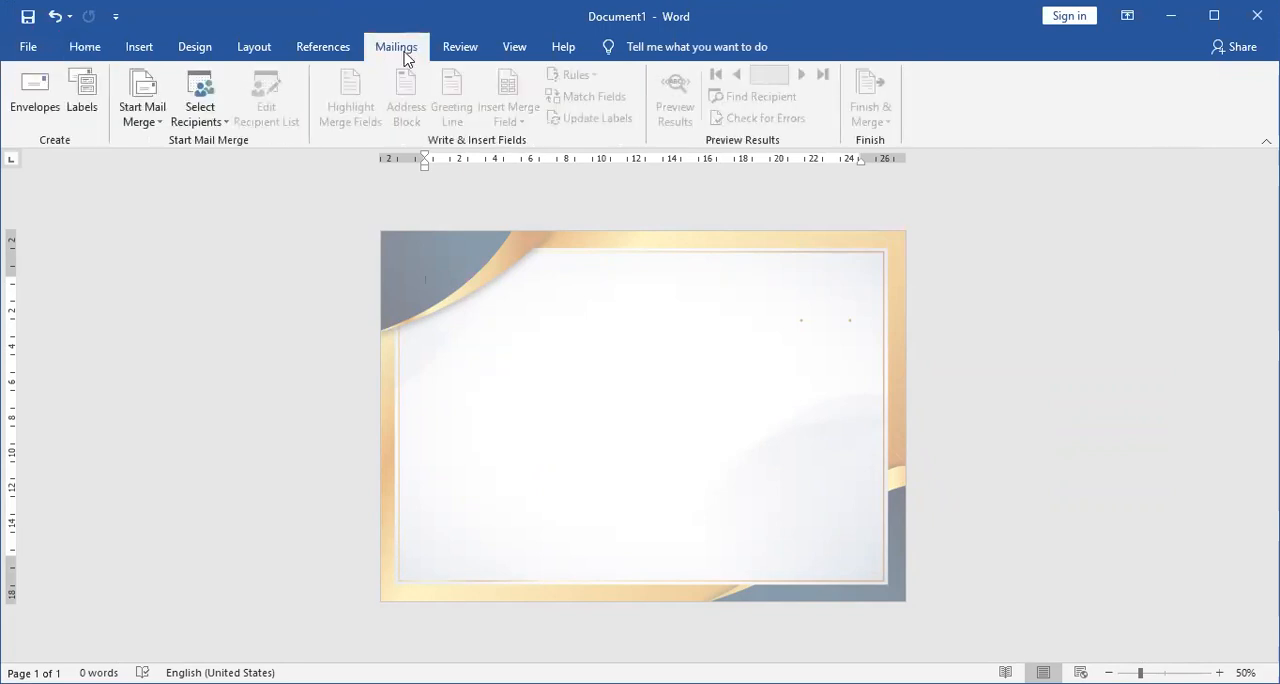
pyautogui.click(194, 116)
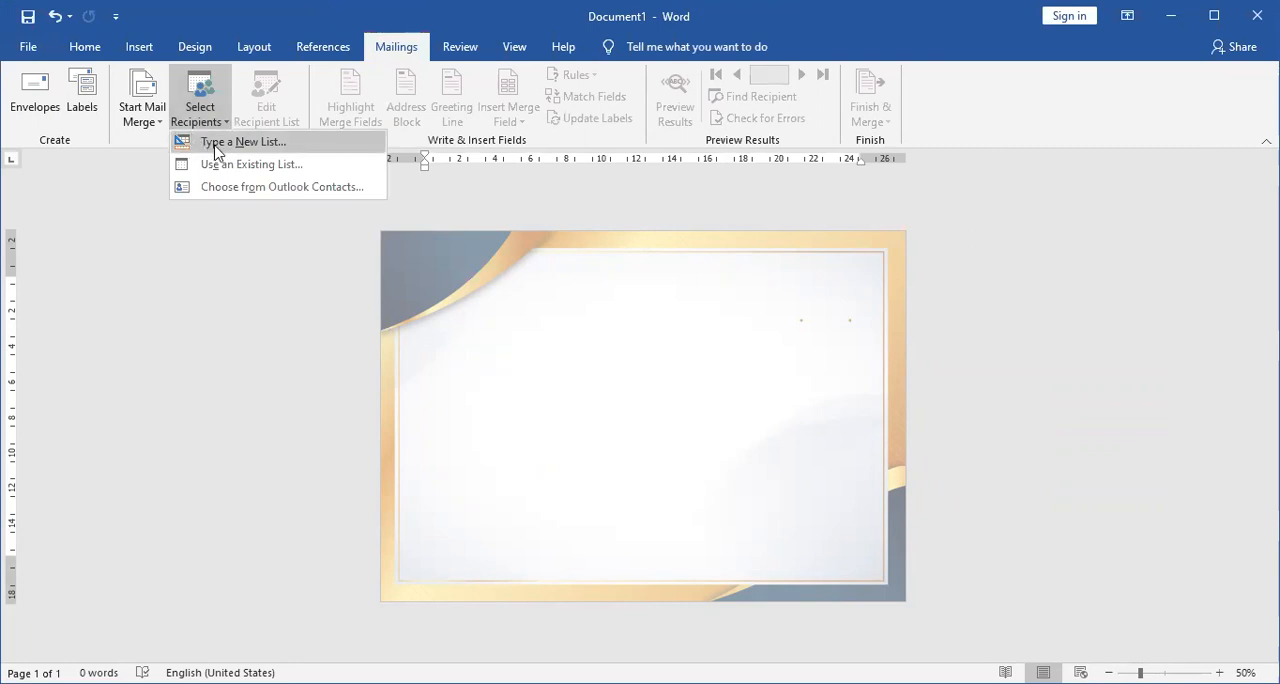
pyautogui.click(214, 151)
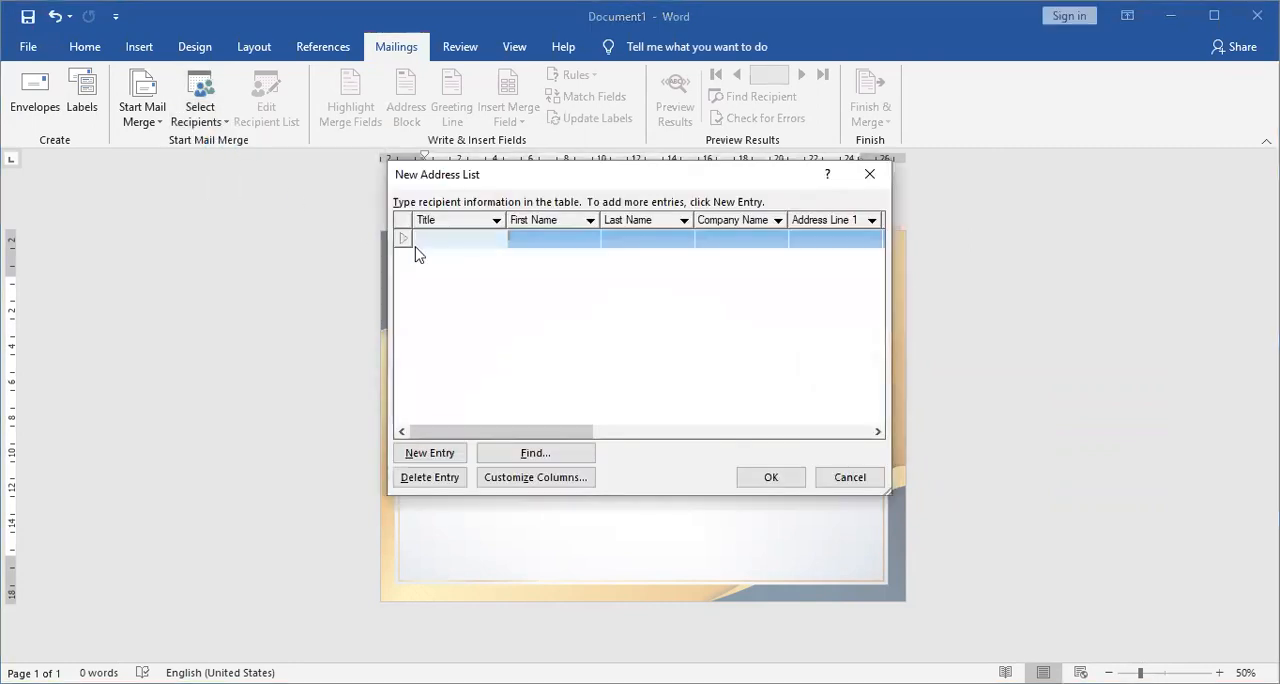
pyautogui.moveTo(430, 178); pyautogui.dragTo(421, 146)
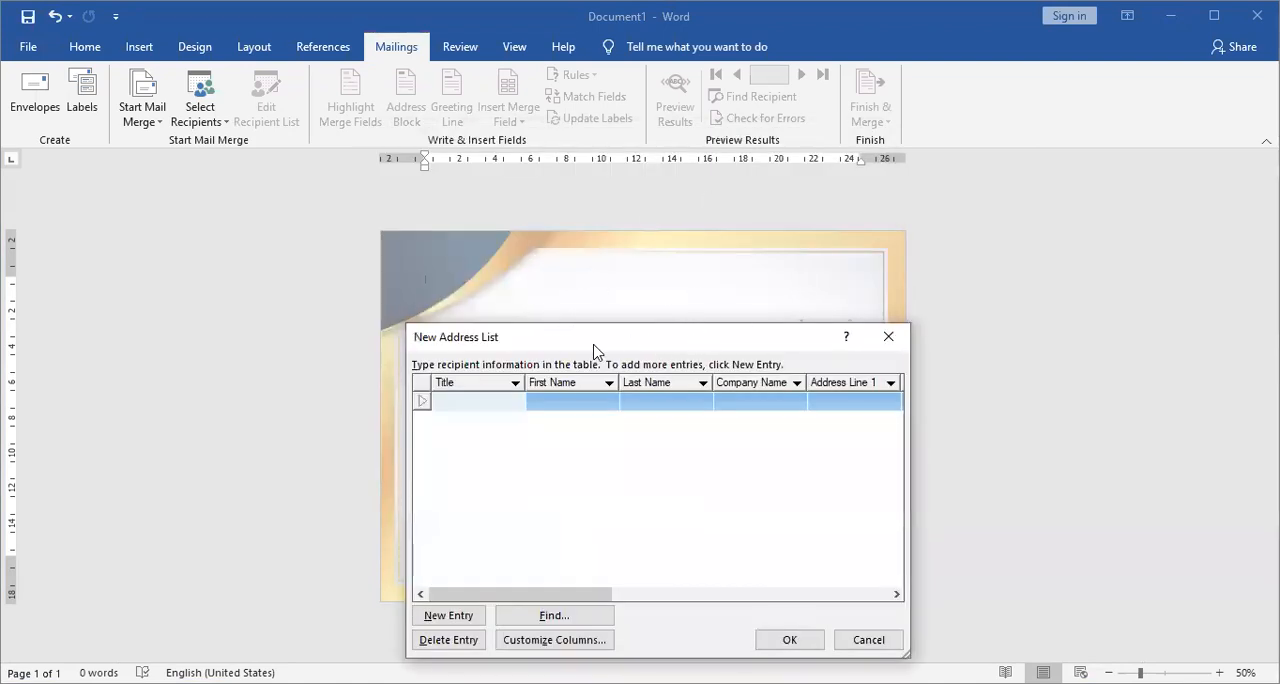
pyautogui.moveTo(687, 335); pyautogui.dragTo(664, 368)
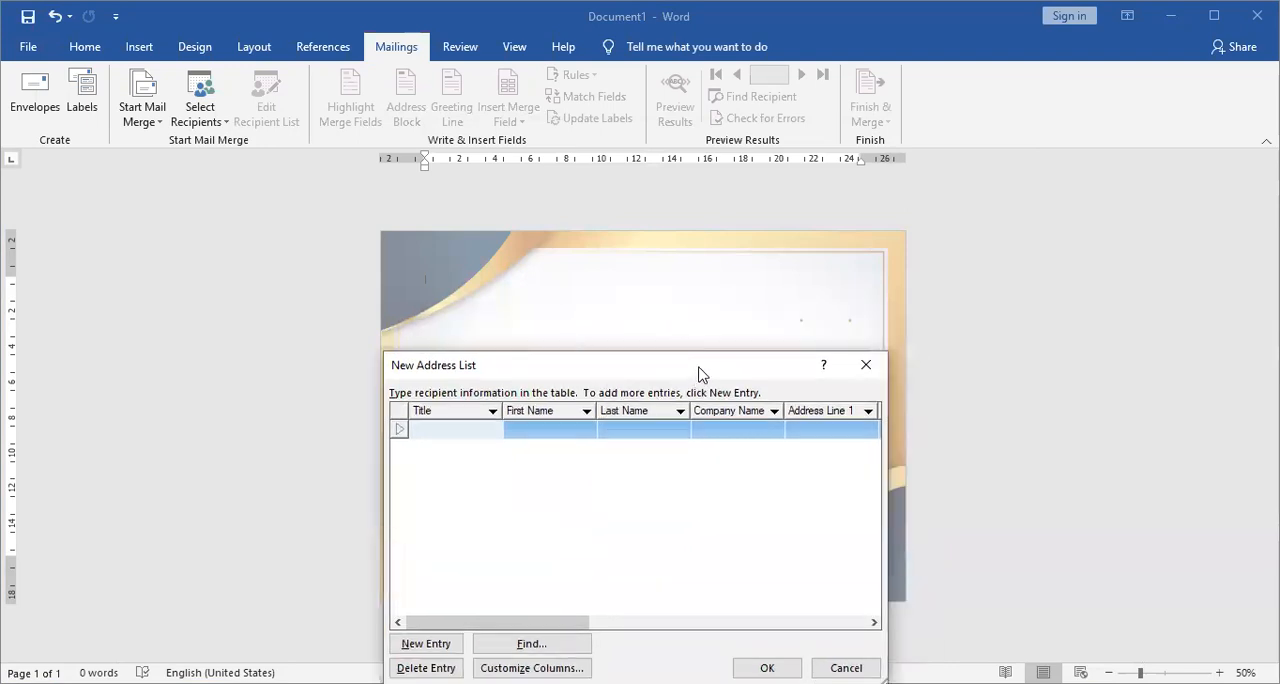
pyautogui.moveTo(700, 373); pyautogui.dragTo(715, 339)
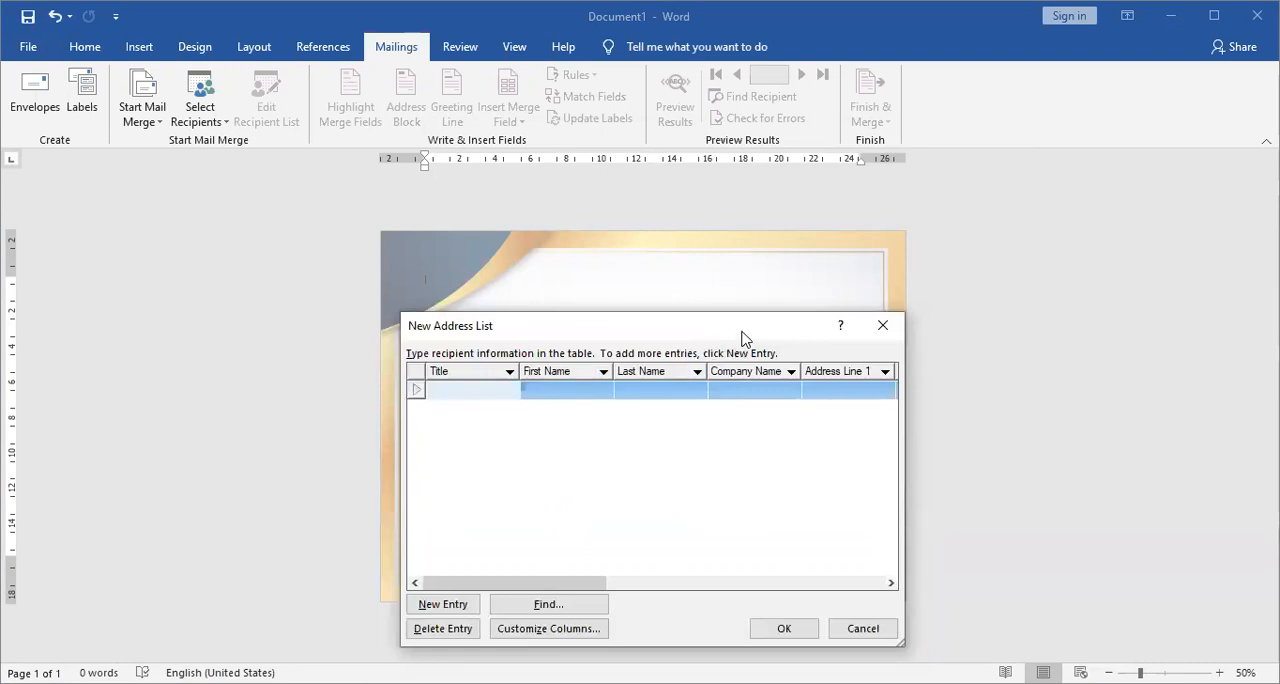
pyautogui.moveTo(745, 337); pyautogui.dragTo(649, 285)
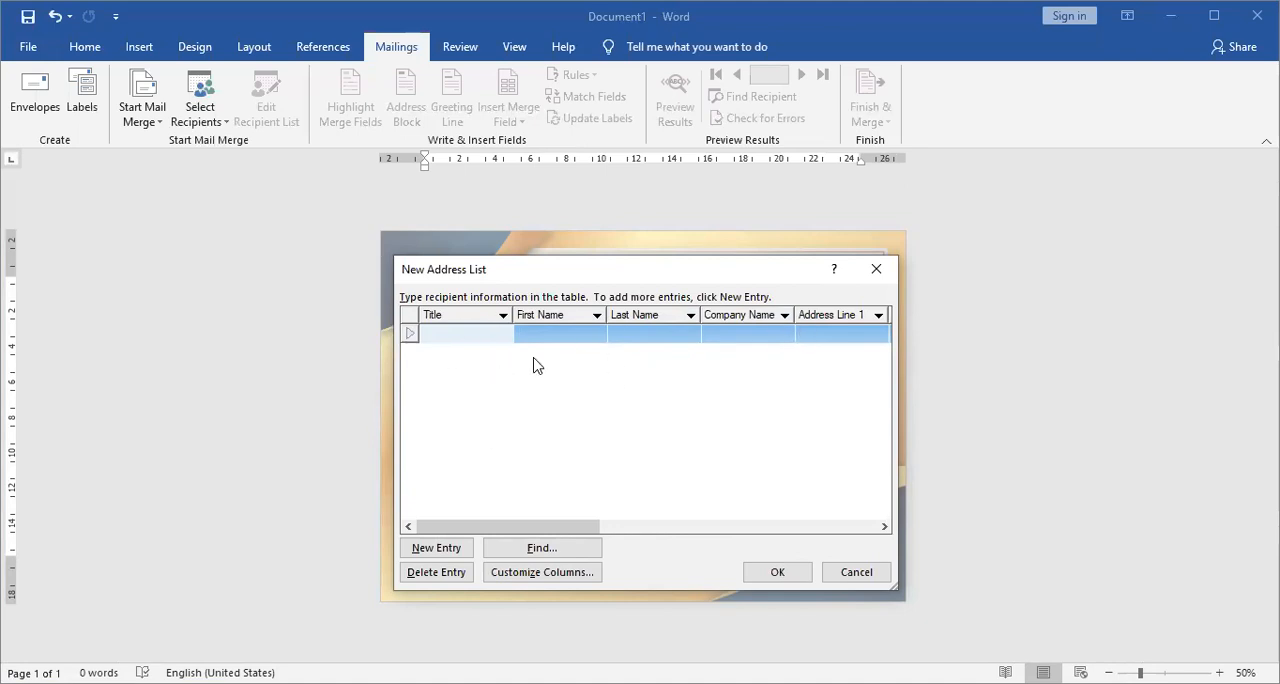
# Delete all the default fields, from Title through E-mail Address, from the address list's columns.
pyautogui.click(519, 578)
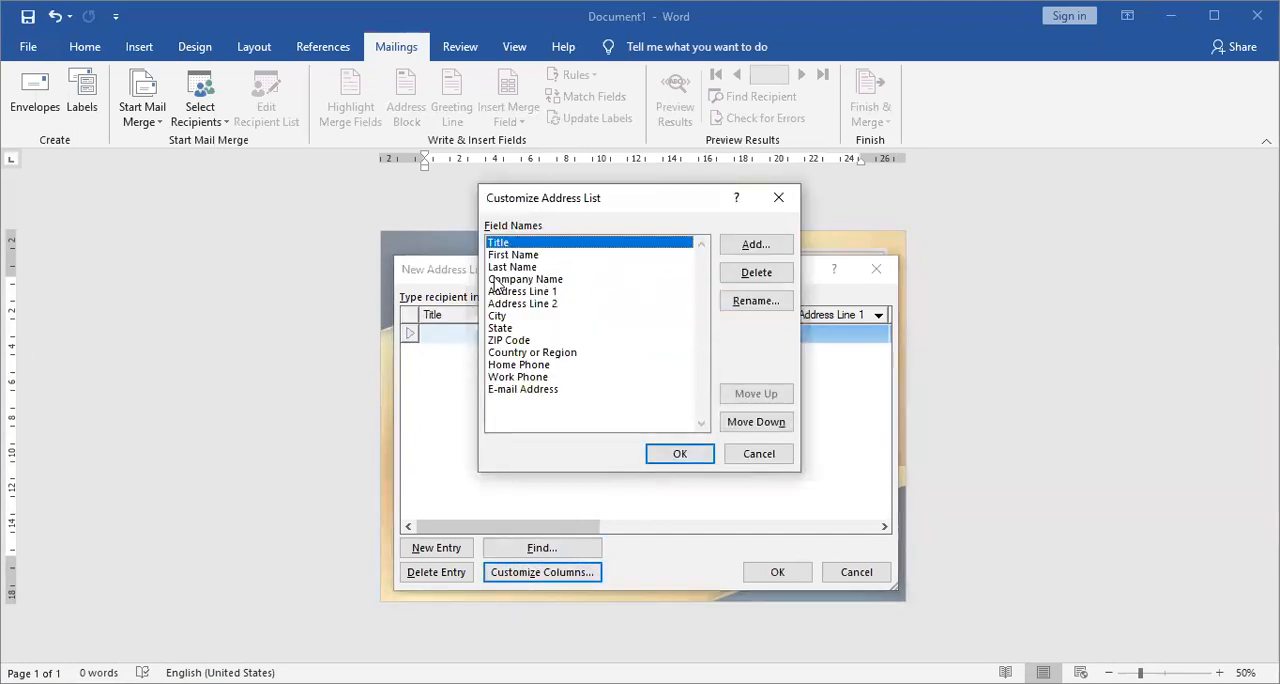
pyautogui.click(510, 340)
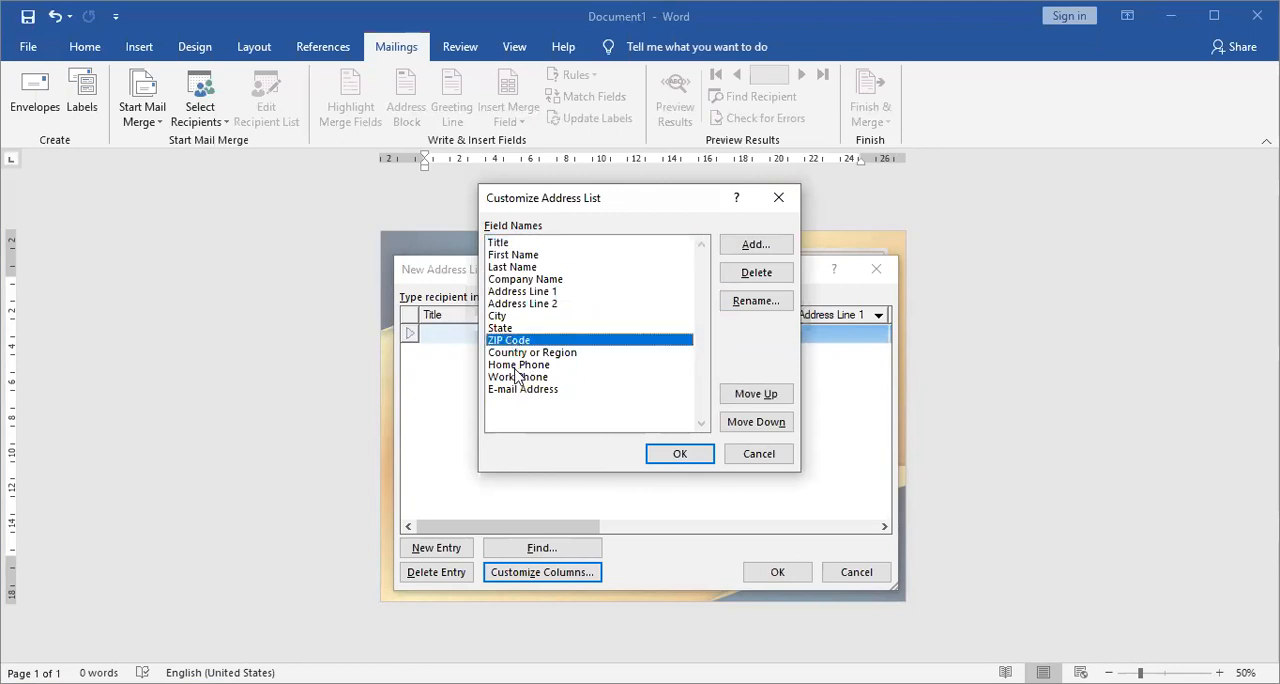
pyautogui.click(518, 304)
pyautogui.click(503, 243)
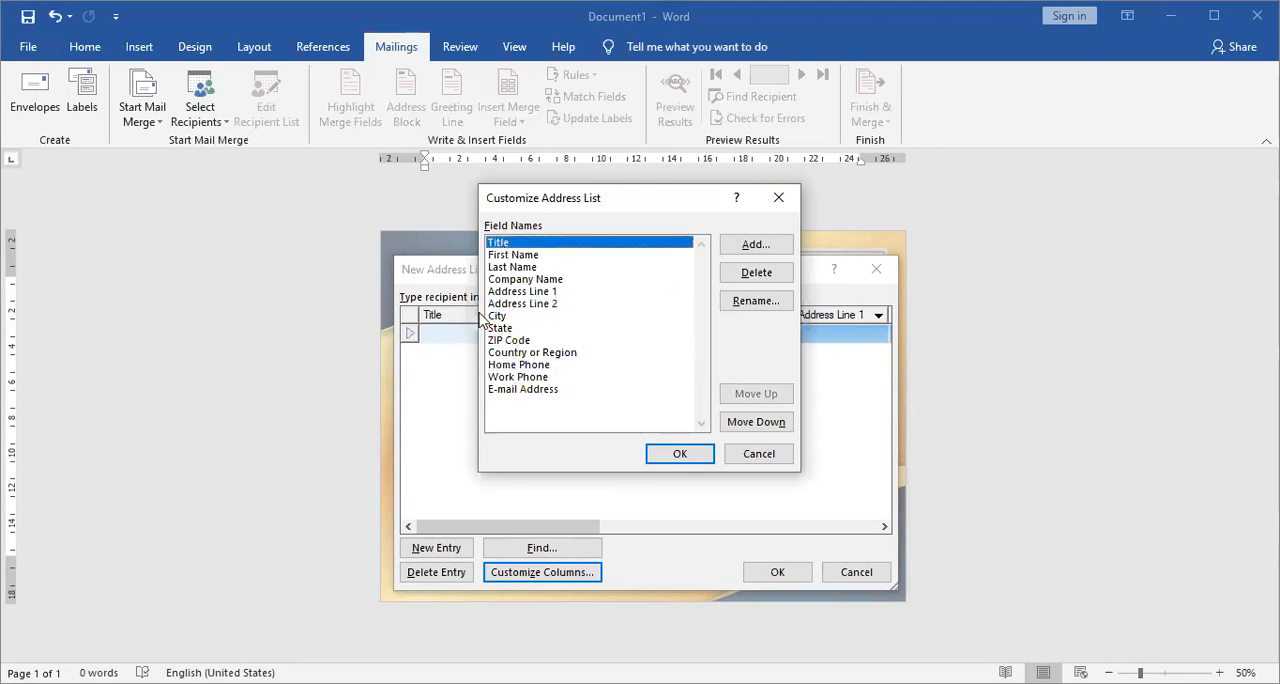
pyautogui.click(737, 280)
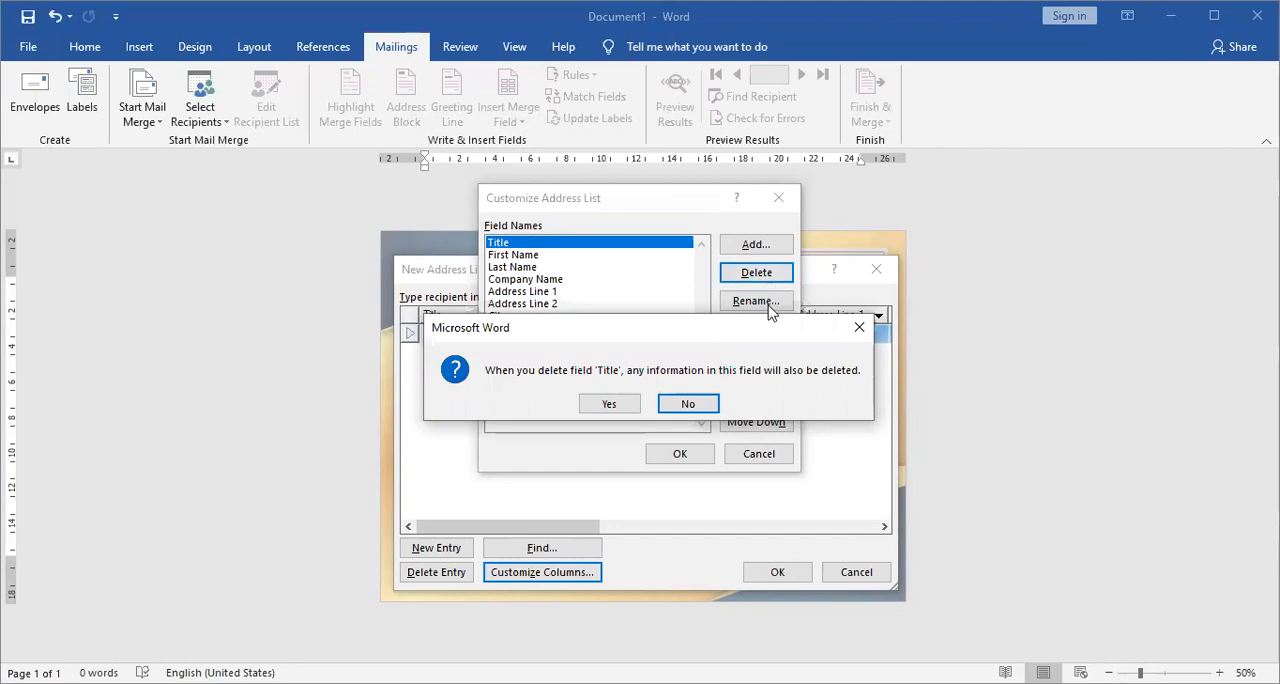
pyautogui.click(618, 405)
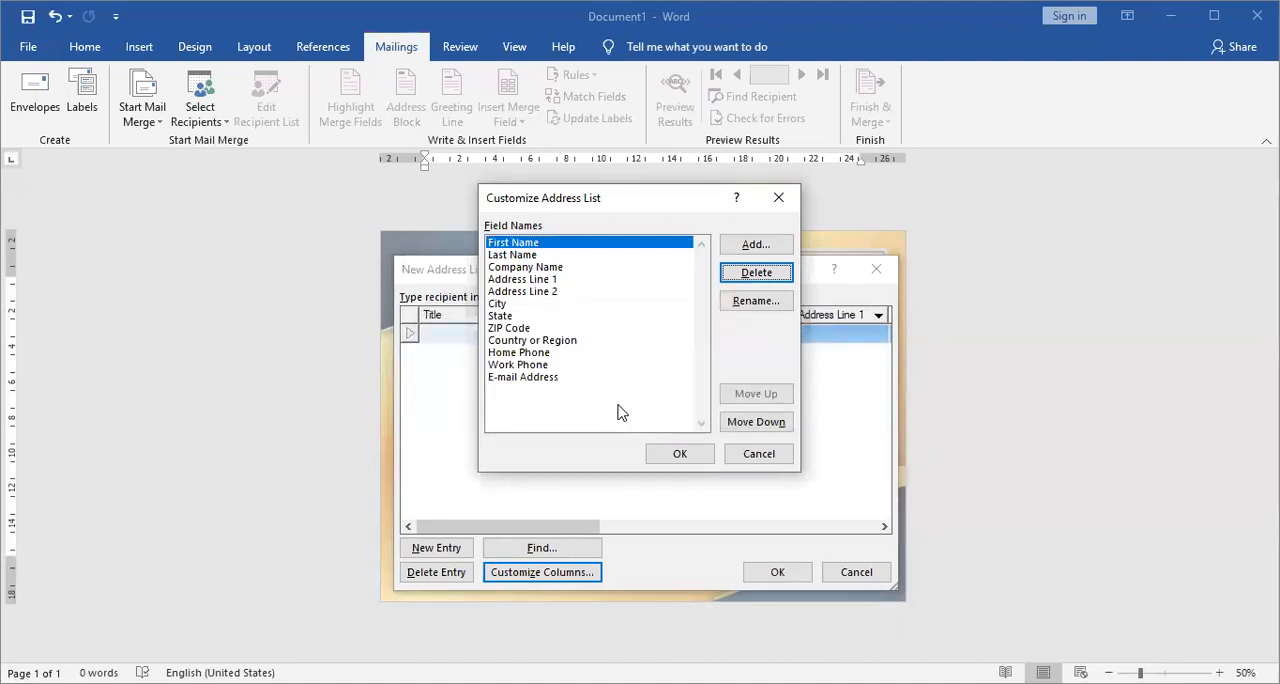
pyautogui.press('Return')
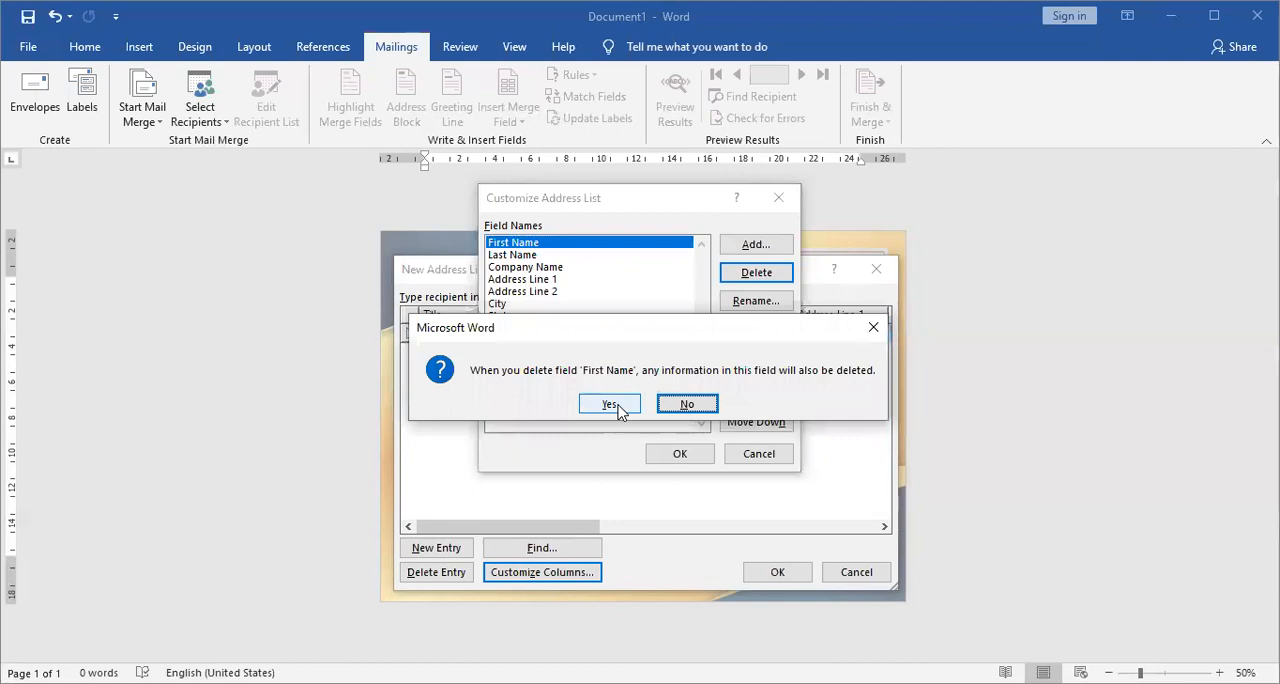
pyautogui.click(612, 404)
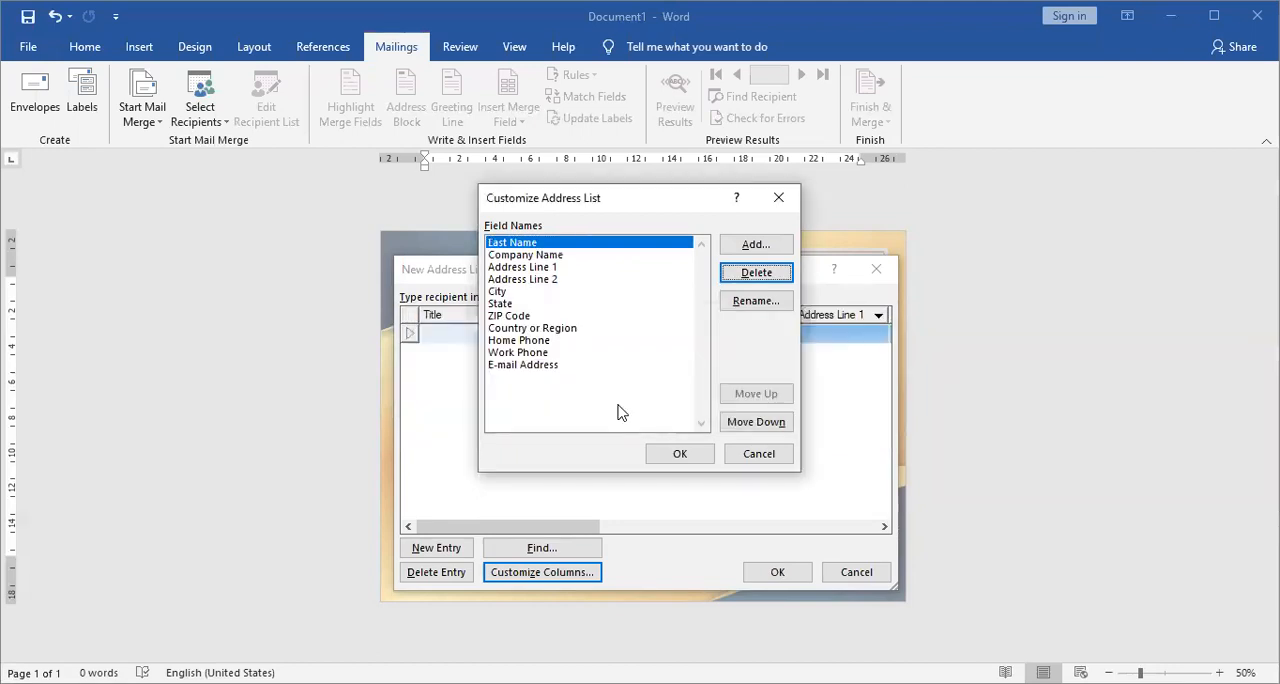
pyautogui.press('Return')
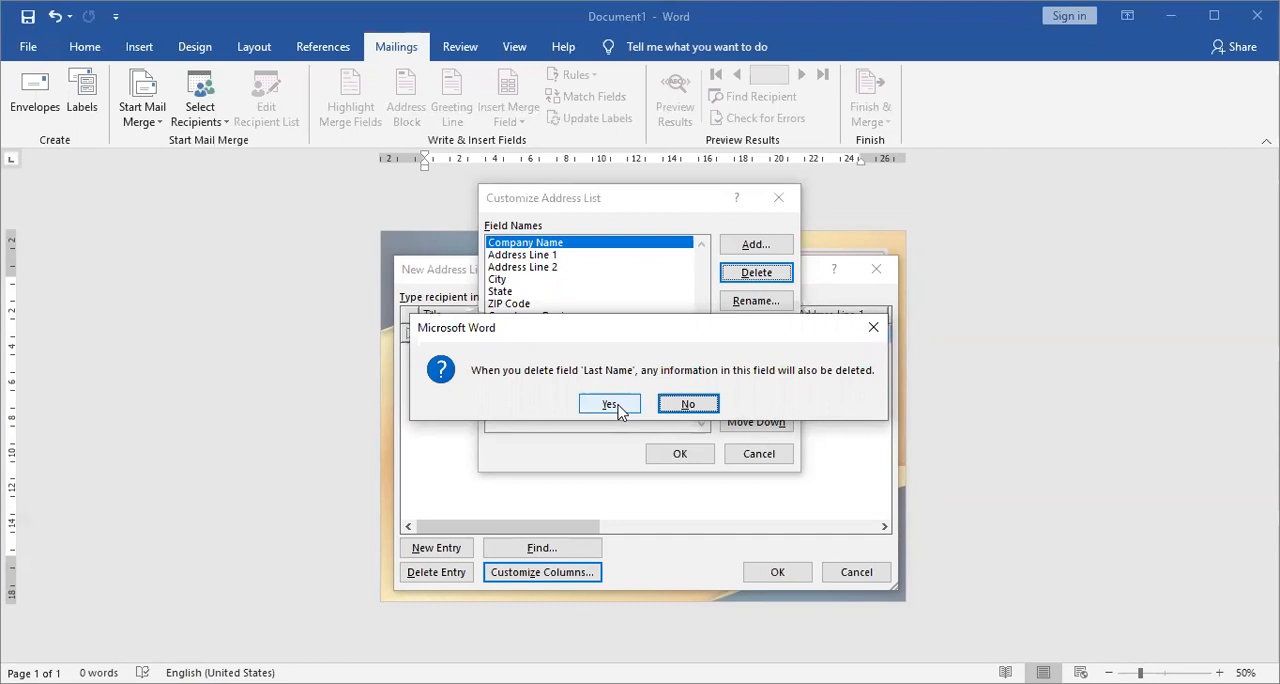
pyautogui.click(612, 404)
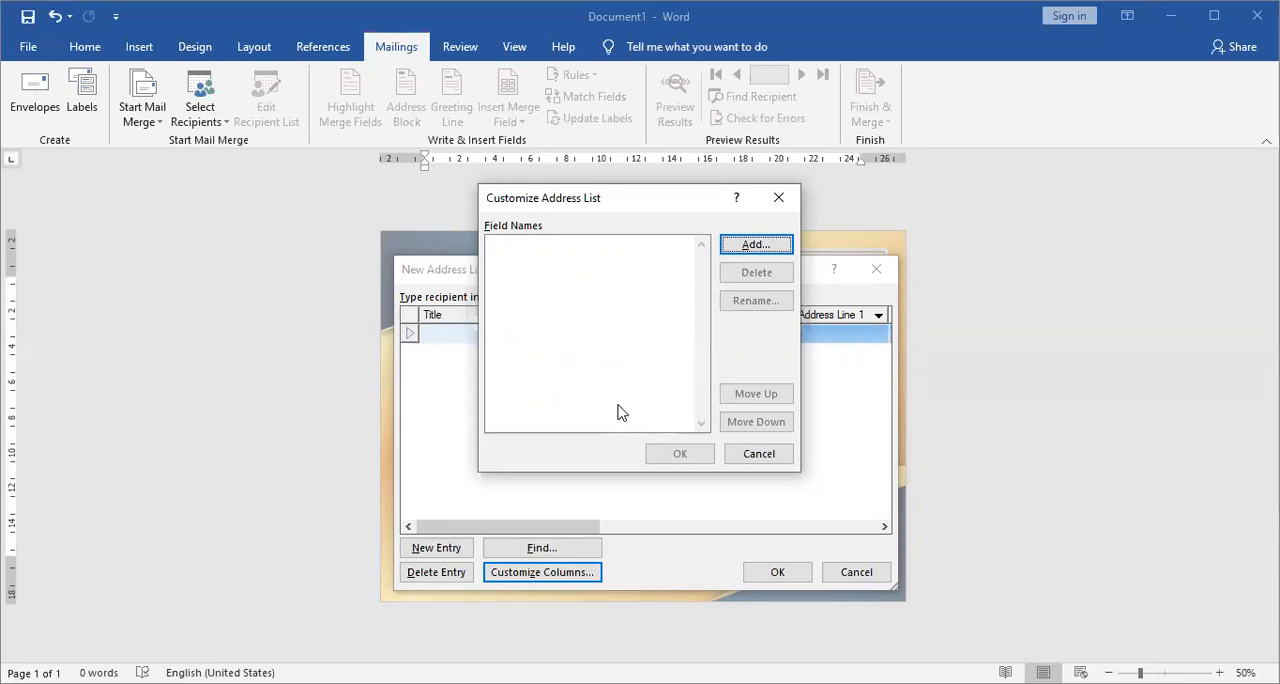
# Add a field named "NoSertifikat" to the address list.
pyautogui.press('Return')
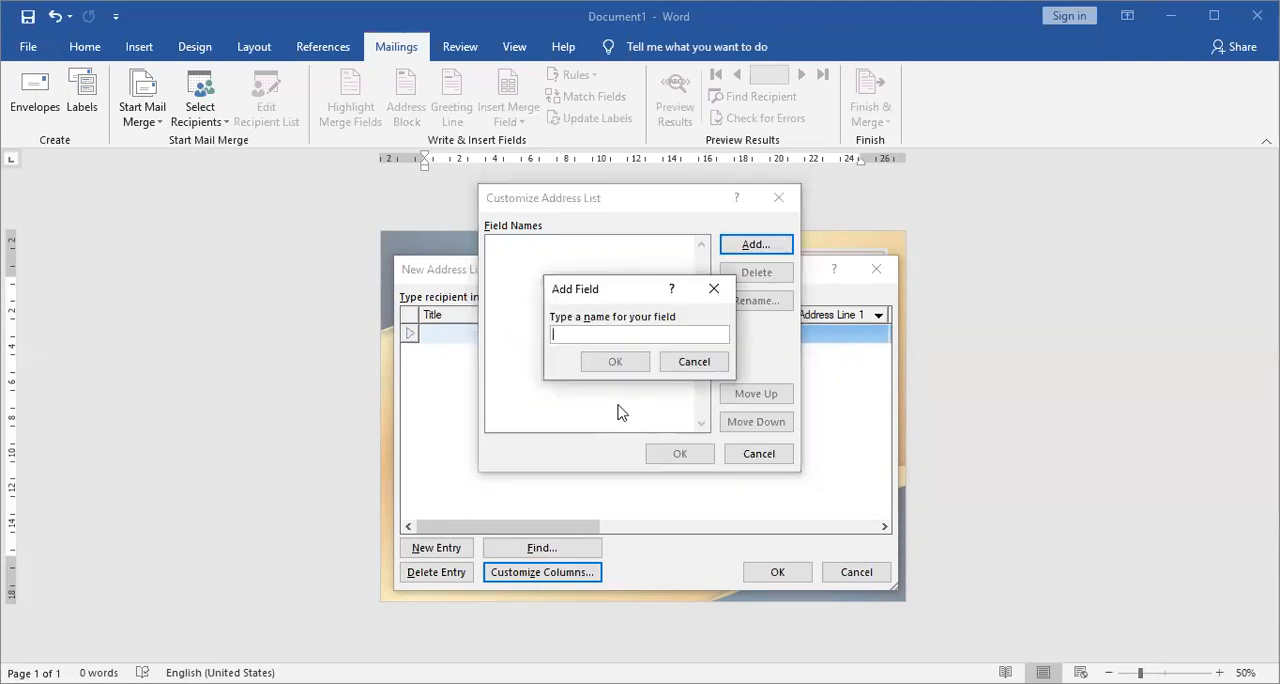
pyautogui.write('No.Sertifikat')
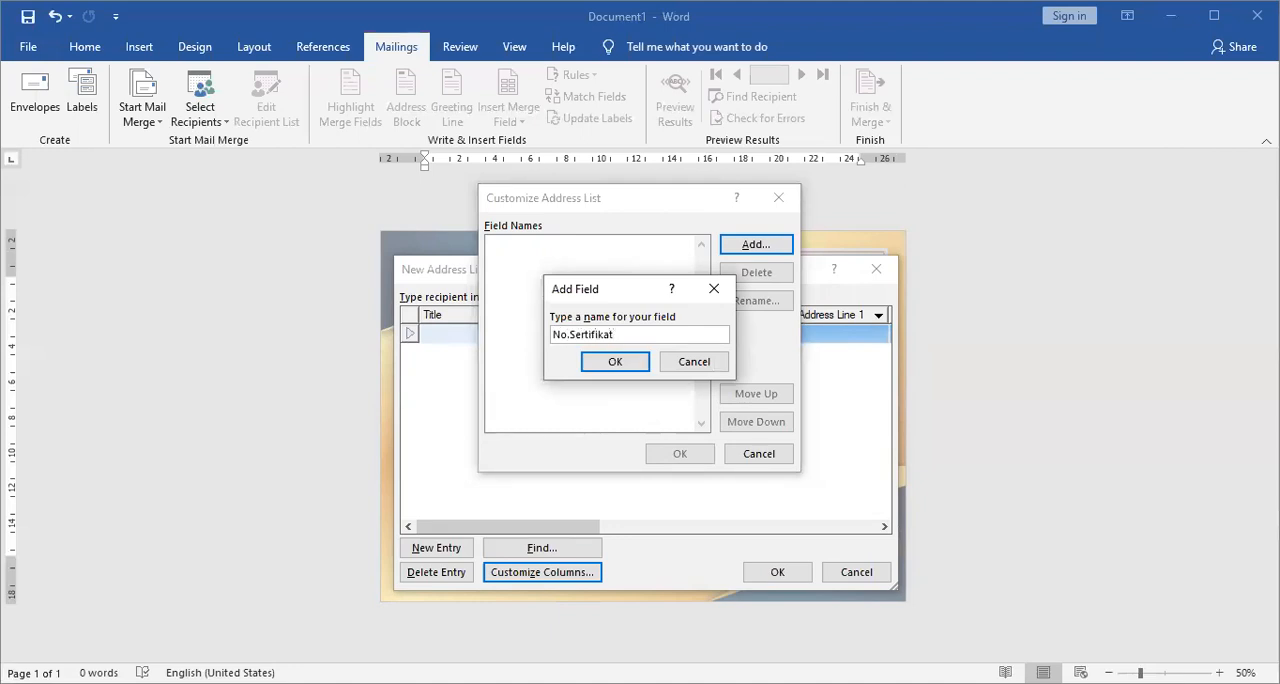
pyautogui.hotkey('ctrl', 'Left')
pyautogui.press('Left')
pyautogui.press('Right')
pyautogui.press('Left')
pyautogui.press('Right')
pyautogui.press('Left')
pyautogui.press('Right')
pyautogui.press('BackSpace')
pyautogui.press('Return')
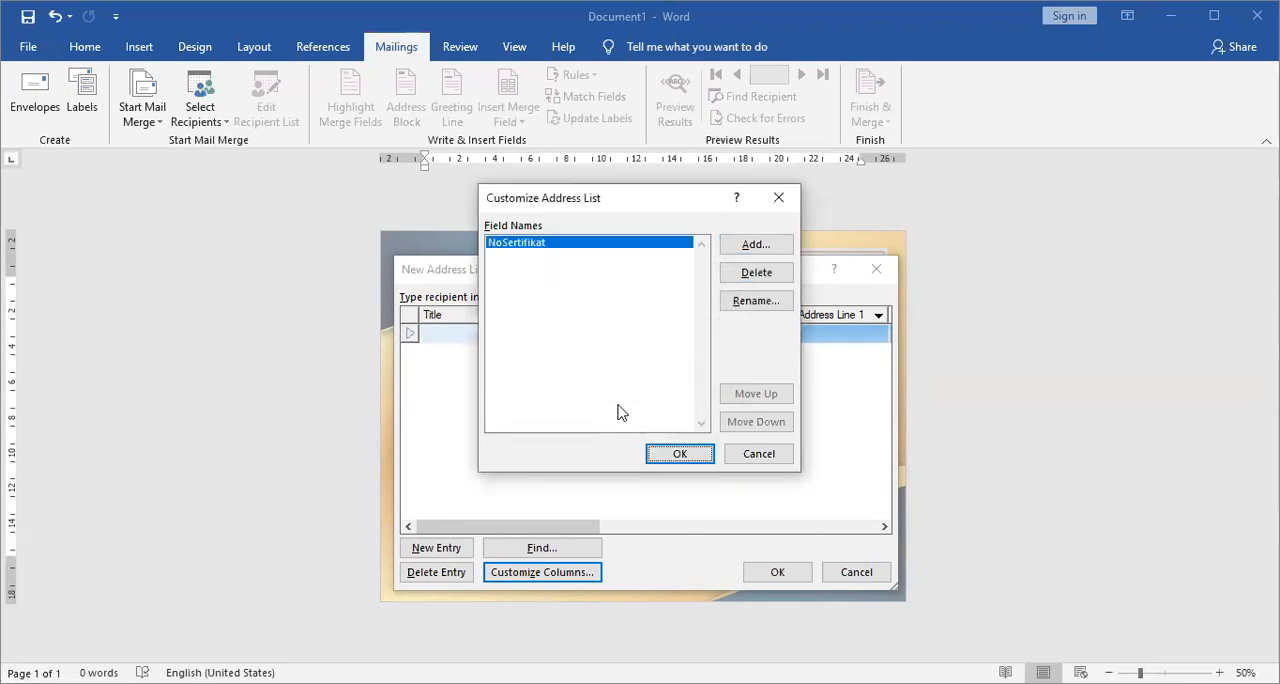
# Add a field named "Nama Penerima" below the certificate number field.
pyautogui.hotkey('alt', 'a')
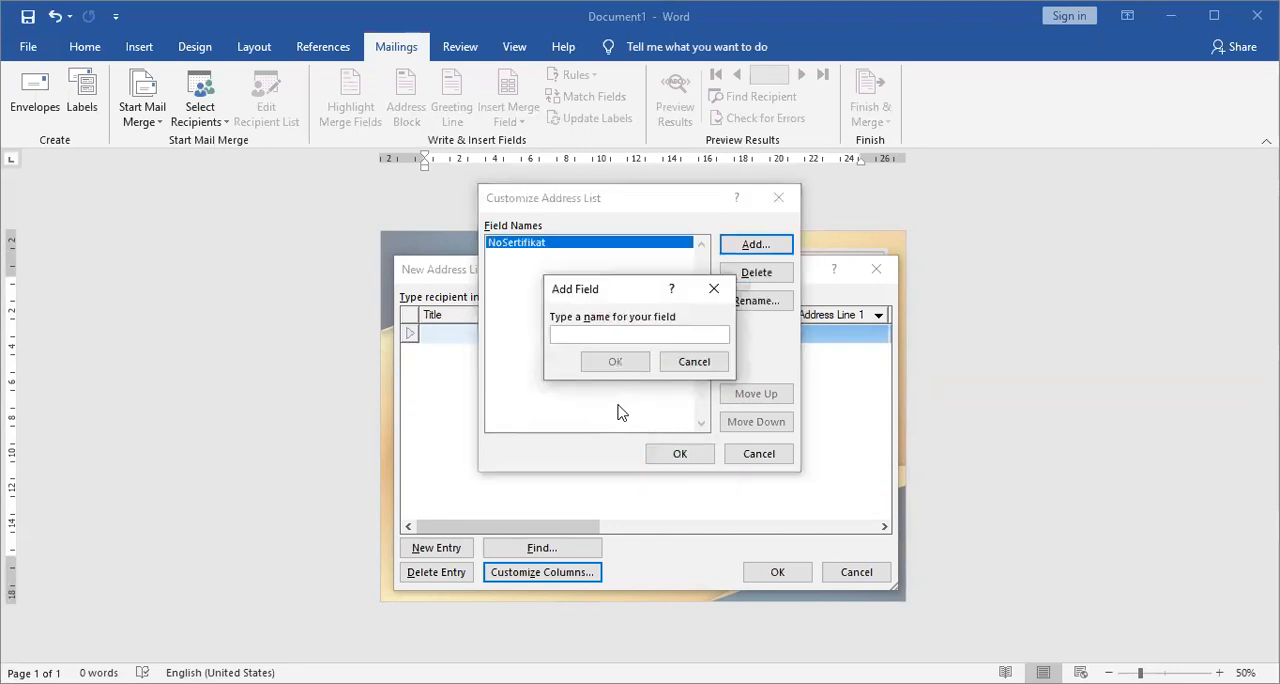
pyautogui.write('NamaPe')
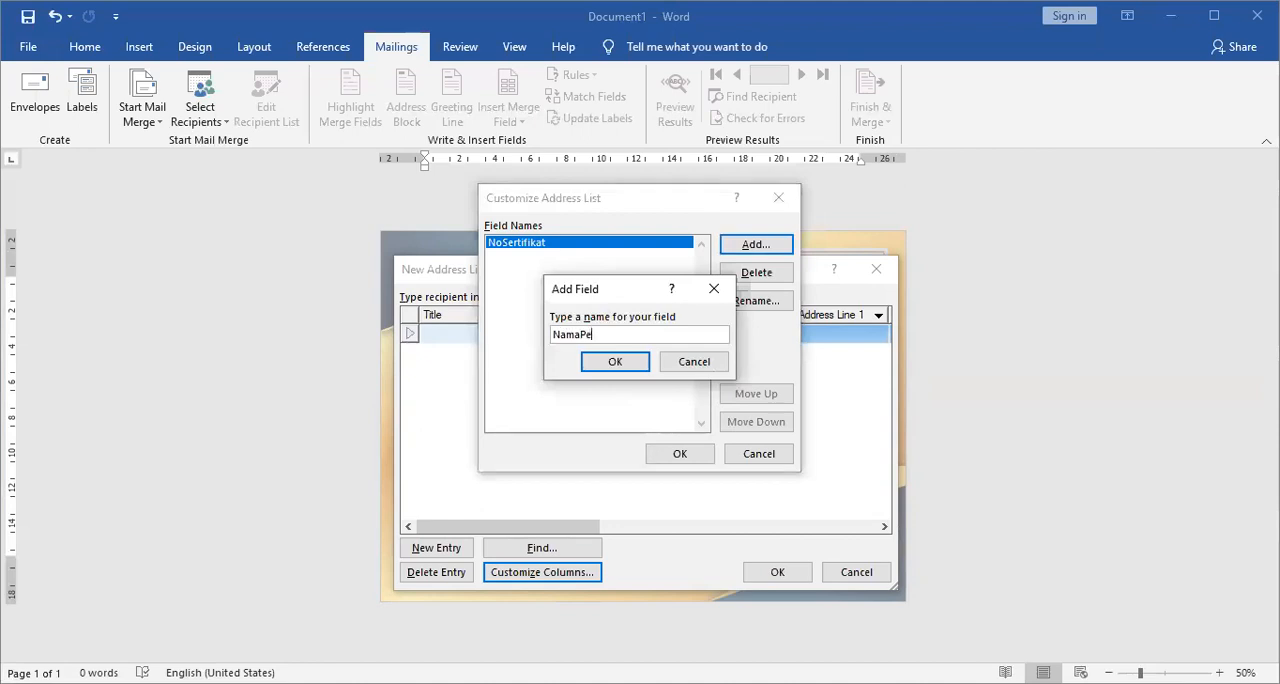
pyautogui.write('nerima')
pyautogui.press('Left')
pyautogui.press('Left')
pyautogui.press('Left')
pyautogui.press('Left')
pyautogui.press('Left')
pyautogui.press('Left')
pyautogui.press('Left')
pyautogui.press('Left')
pyautogui.press('Return')
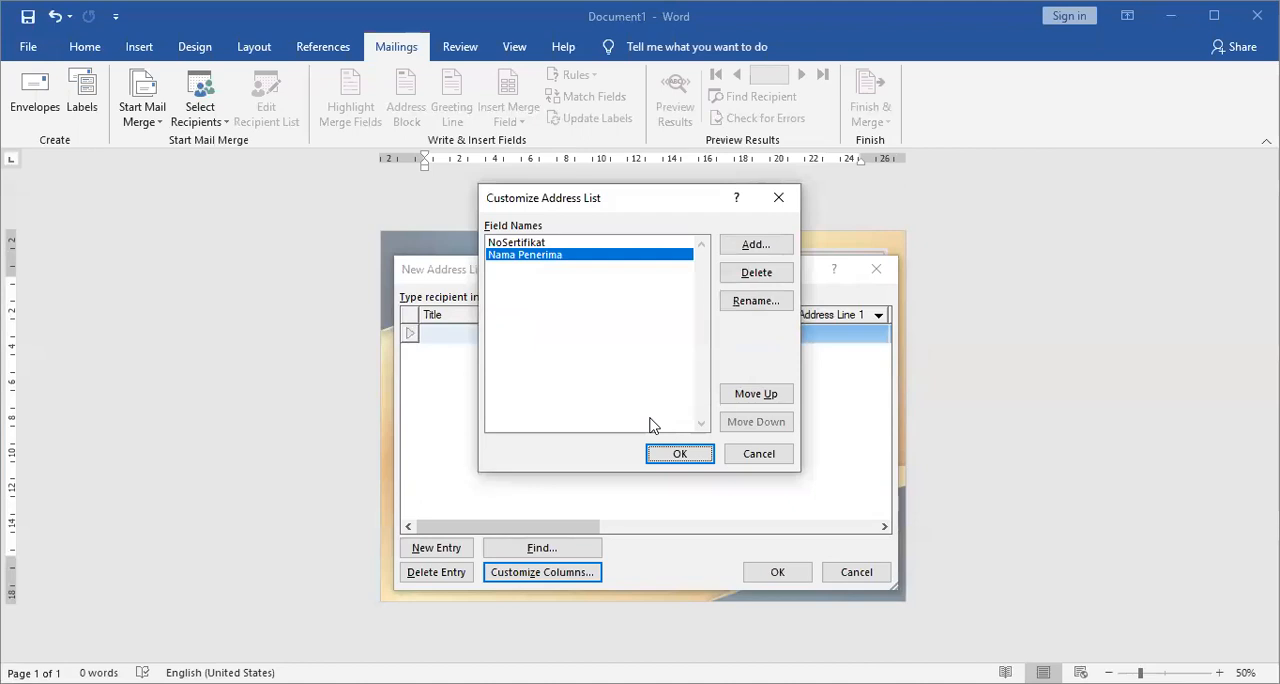
# Add a field named "Kelas" after Nama Penerima in the address list.
pyautogui.hotkey('alt', 'a')
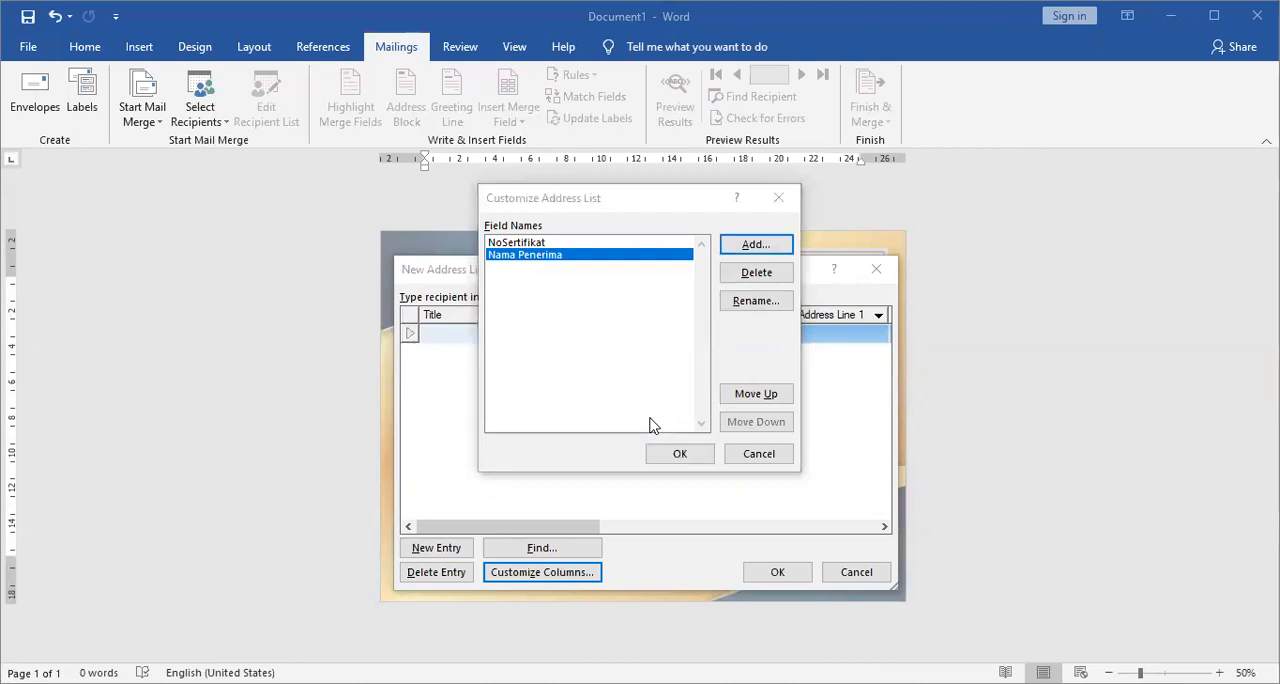
pyautogui.write('Kelas')
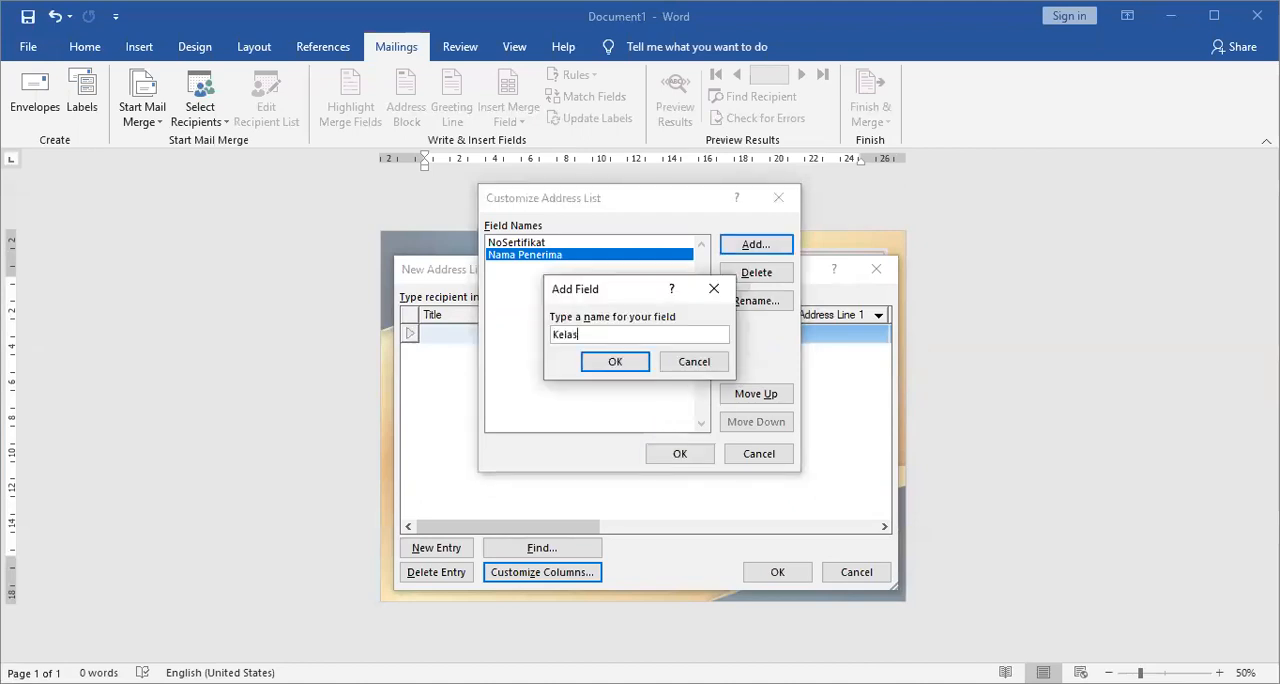
pyautogui.press('Return')
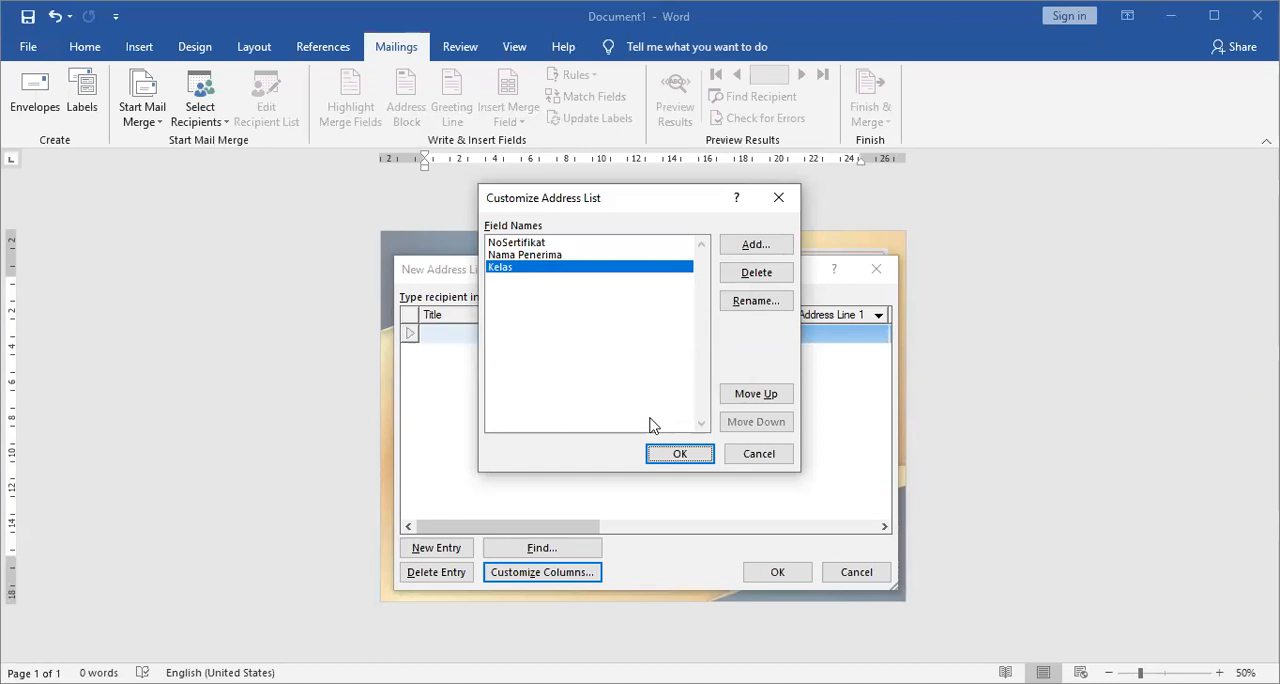
# Add a field named "Jenis Lomba" and move it up above Kelas.
pyautogui.hotkey('alt', 'a')
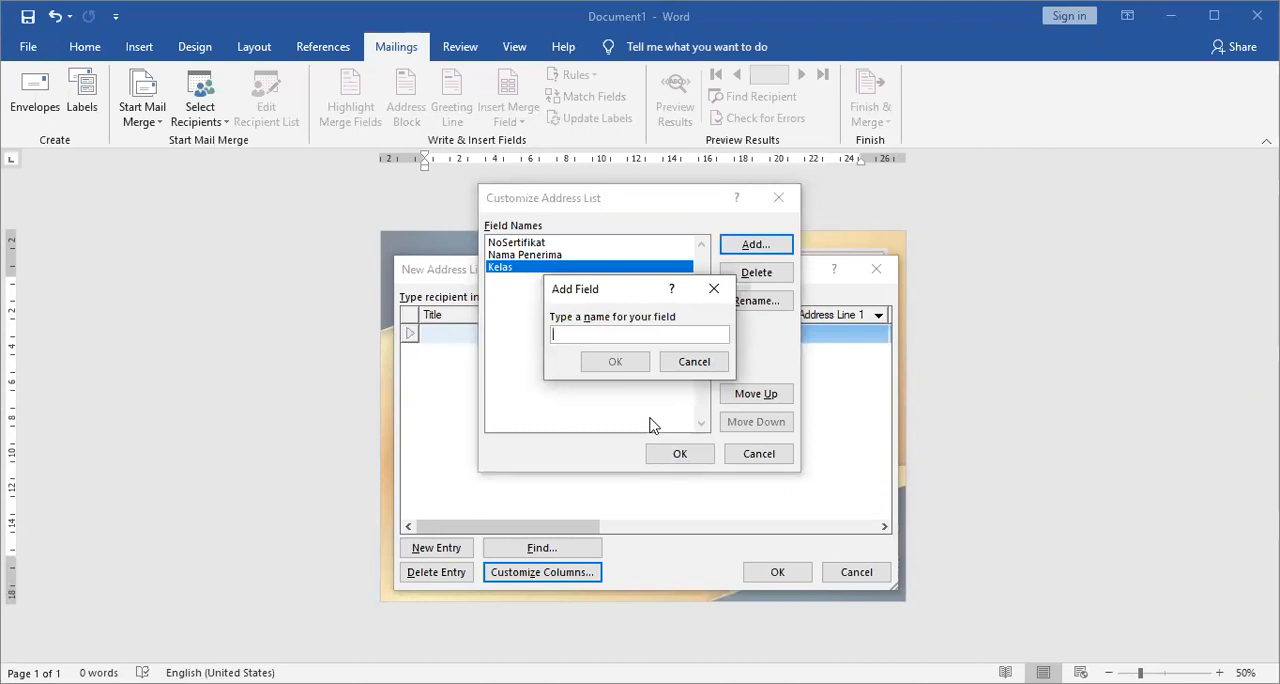
pyautogui.write('L')
pyautogui.press('BackSpace')
pyautogui.write('Jenis Lomb')
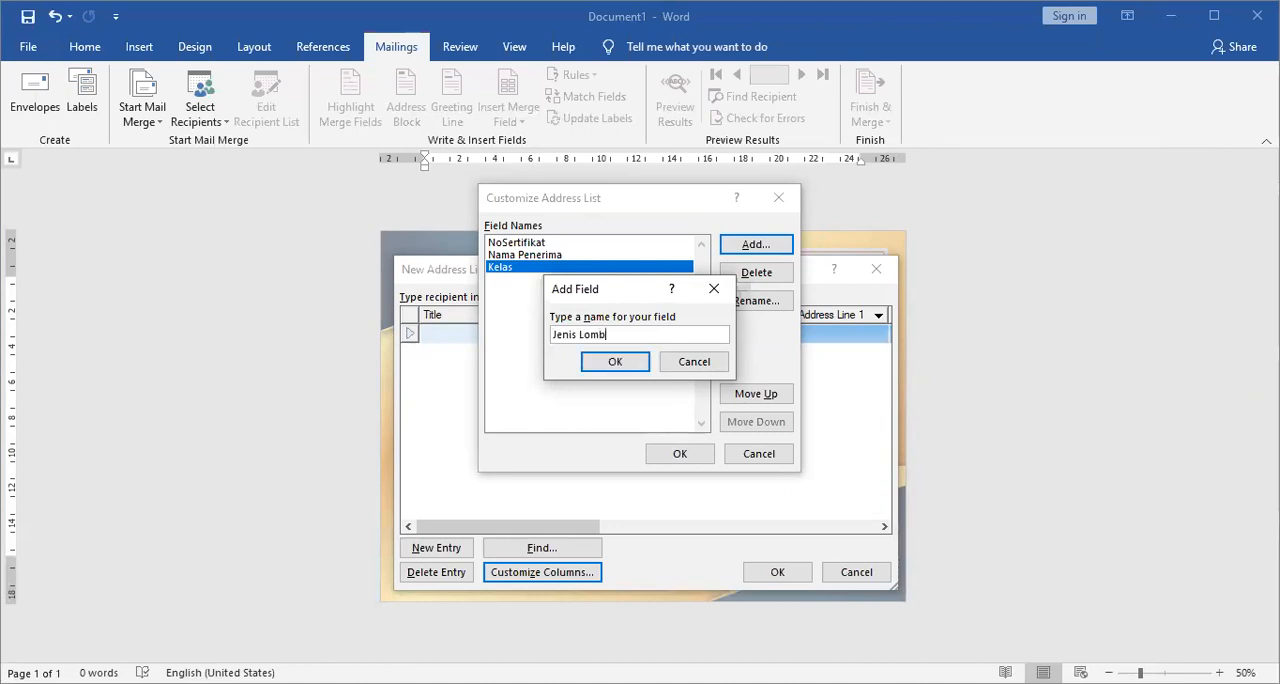
pyautogui.write('a')
pyautogui.press('Tab')
pyautogui.press('Return')
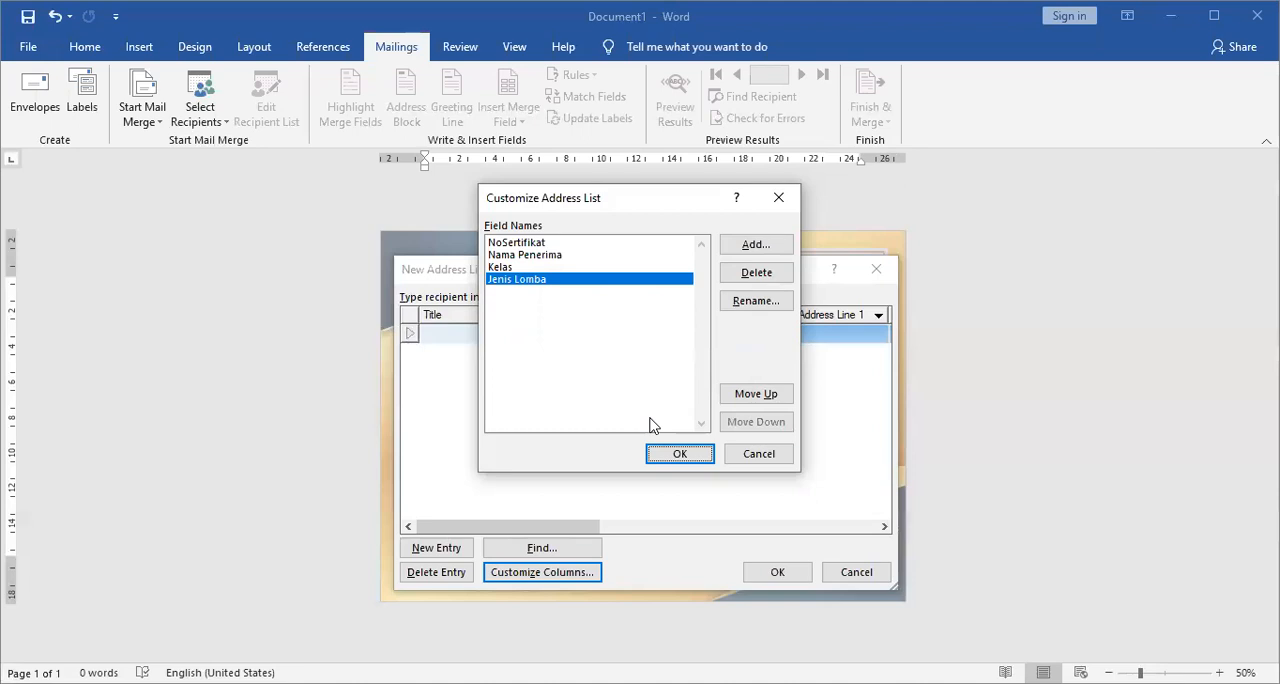
pyautogui.hotkey('alt', 'u')
# Add a field named "Juara" and move it down below Kelas.
pyautogui.hotkey('alt', 'a')
pyautogui.write('Juara')
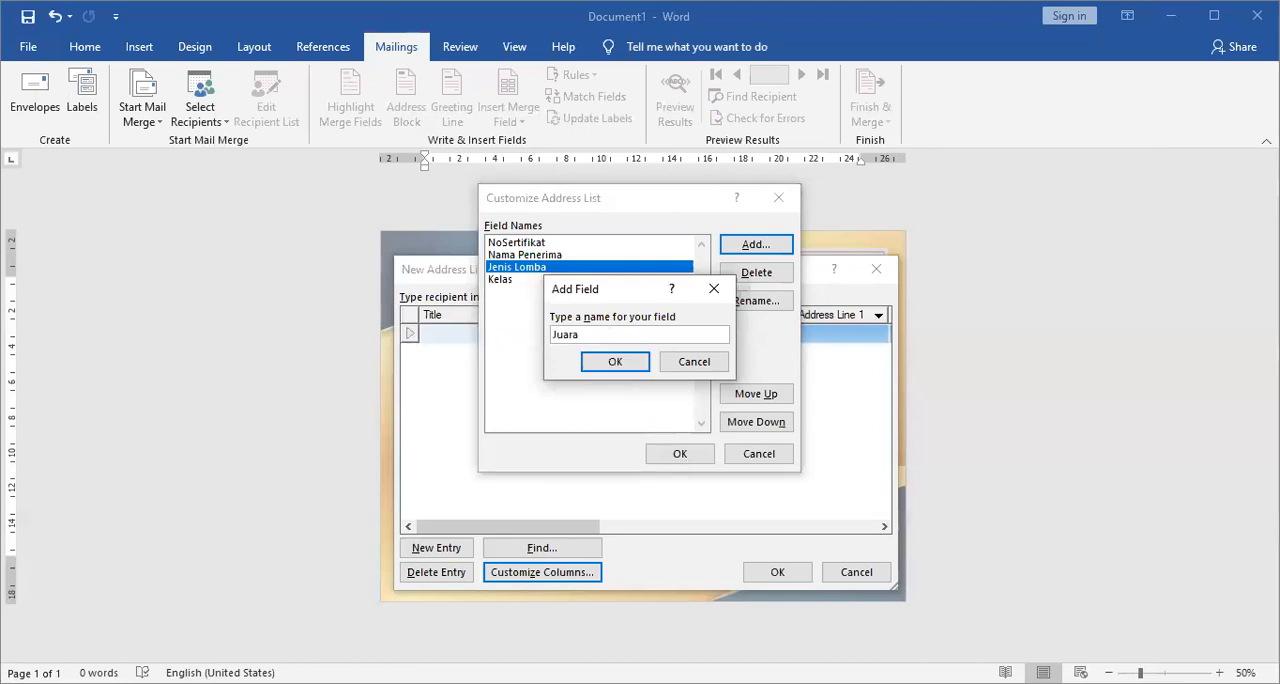
pyautogui.press('Return')
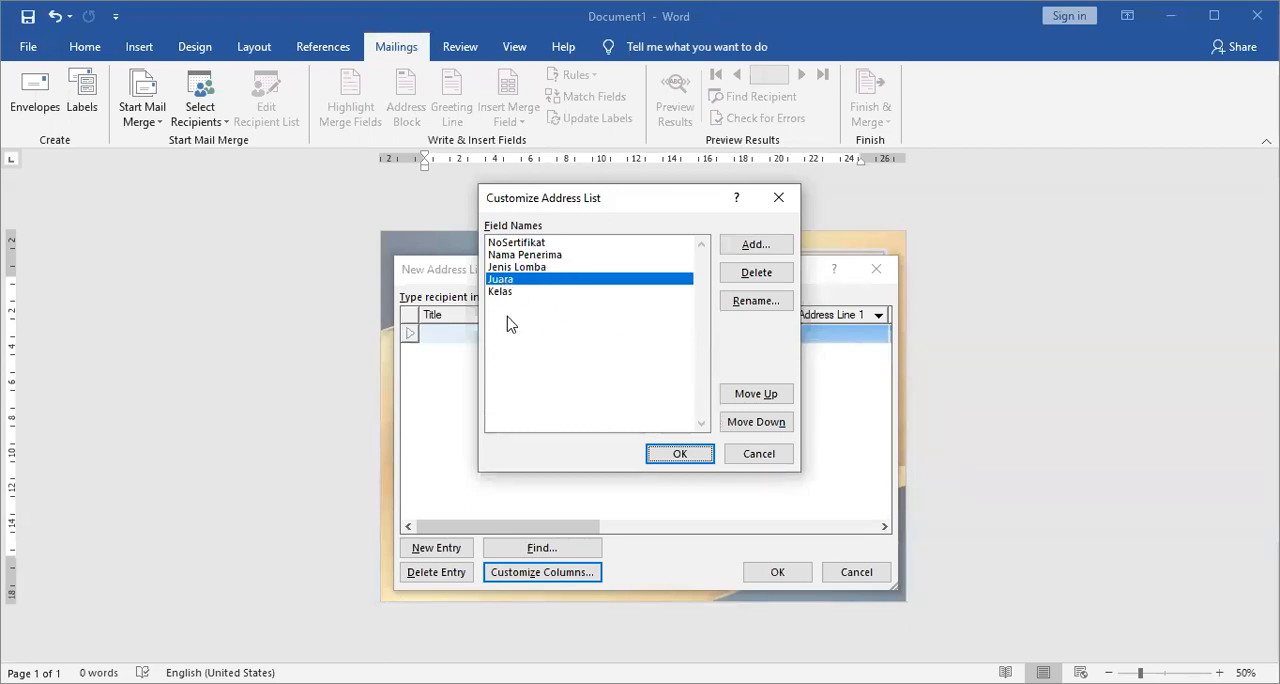
pyautogui.click(769, 425)
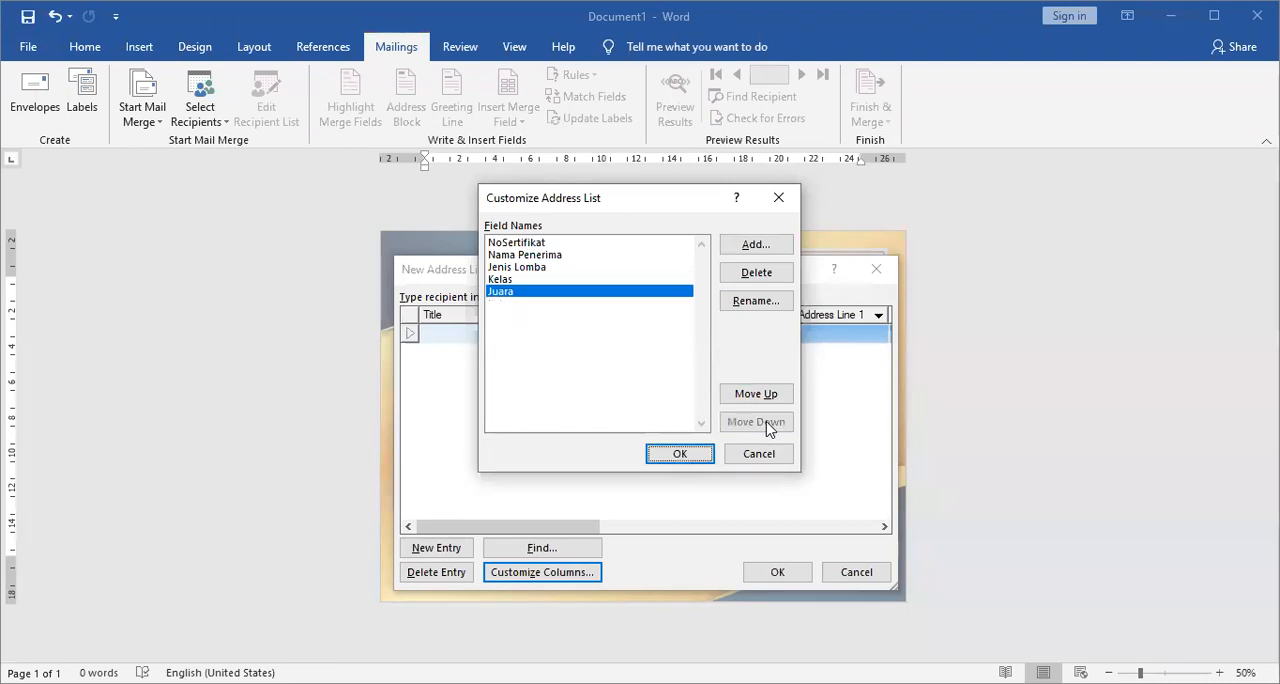
# Rename the NoSertifikat field to "No Sertifikat" and apply the customized columns to the address list.
pyautogui.click(541, 245)
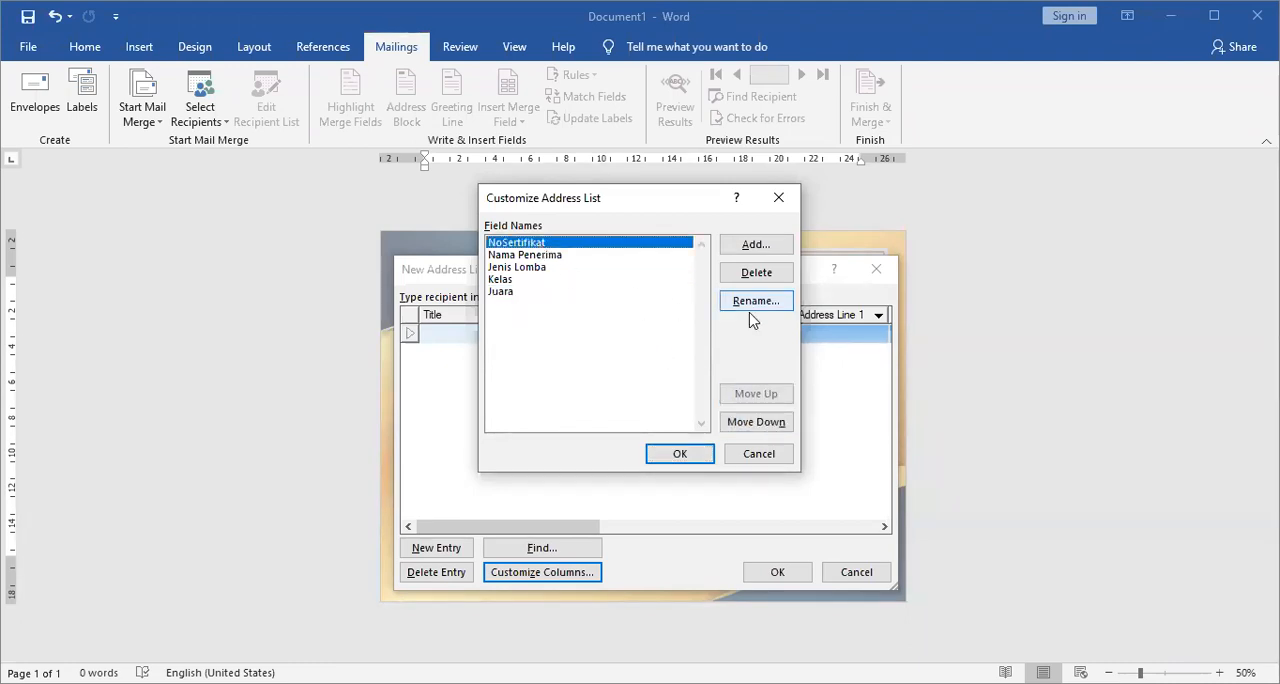
pyautogui.click(778, 306)
pyautogui.write('No Sertifikat')
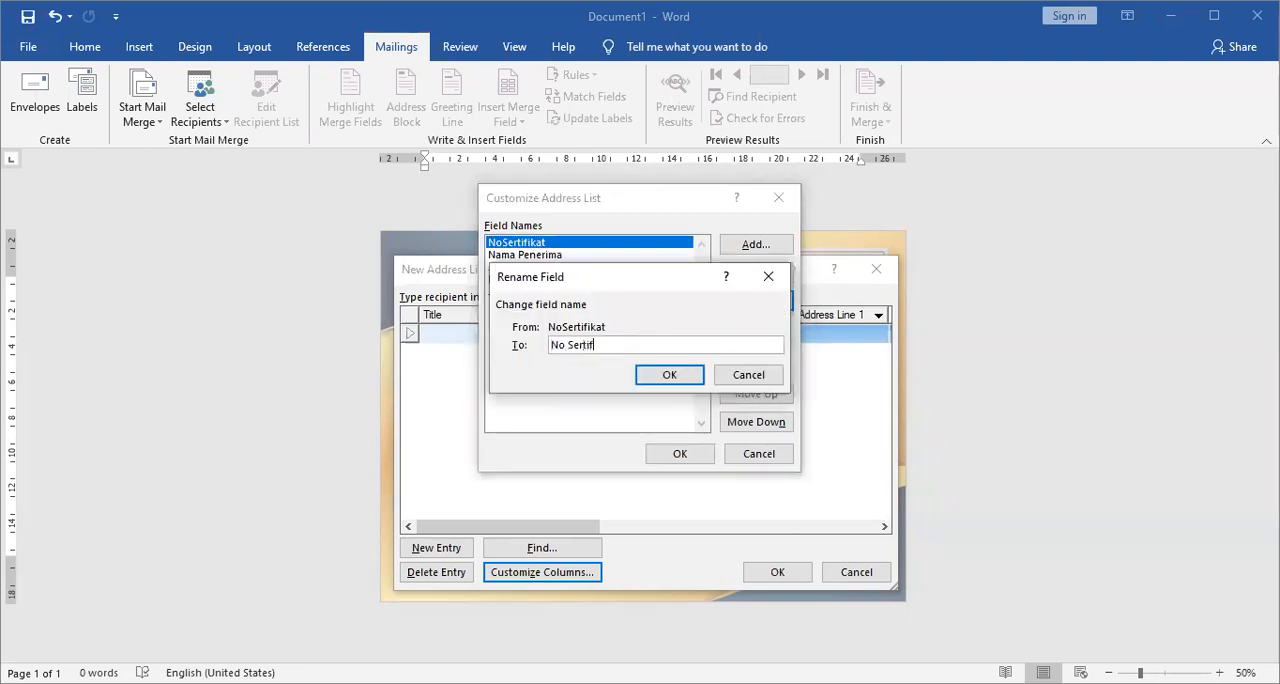
pyautogui.press('Return')
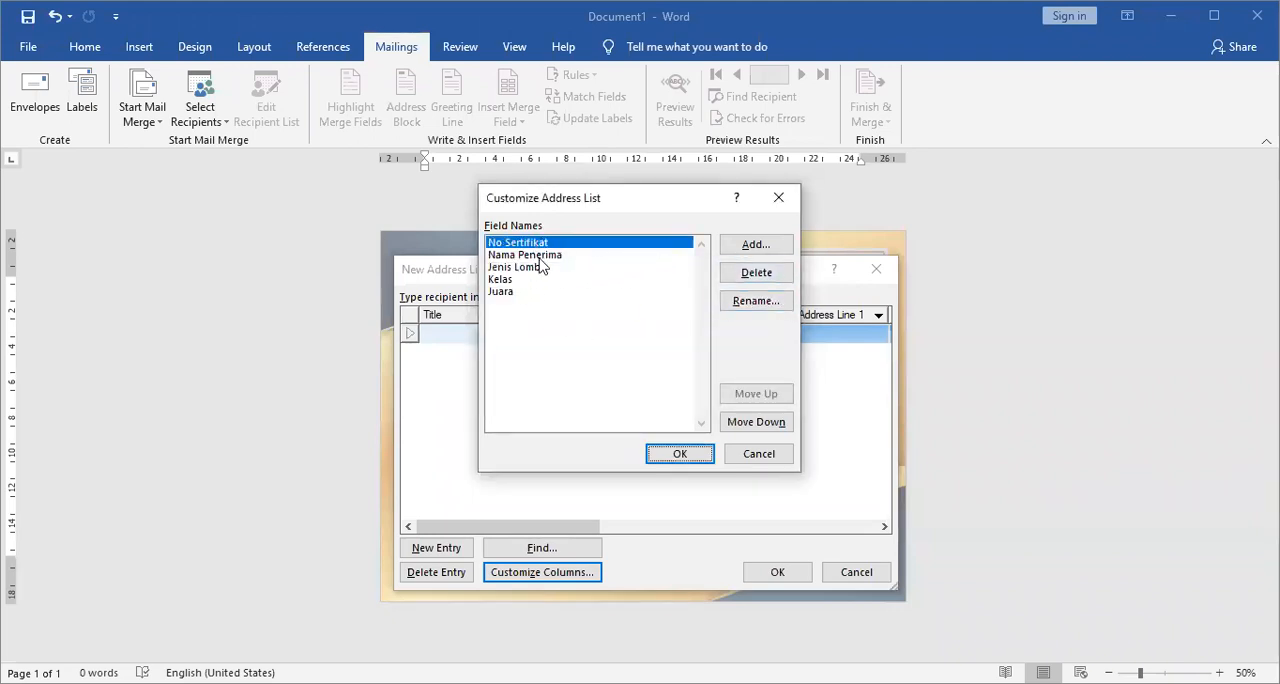
pyautogui.click(677, 455)
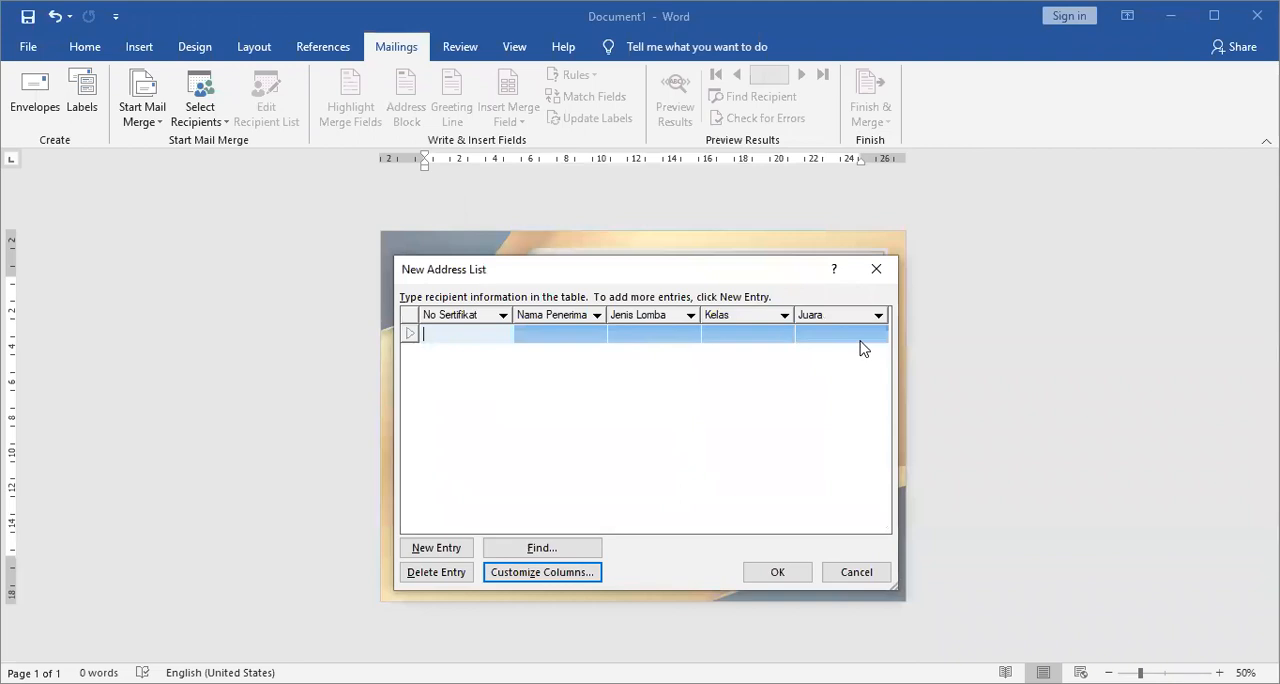
# Enter No Sertifikat 001 in the first entry and paste the recipient's full name under Nama Penerima.
pyautogui.write('001')
pyautogui.press('Tab')
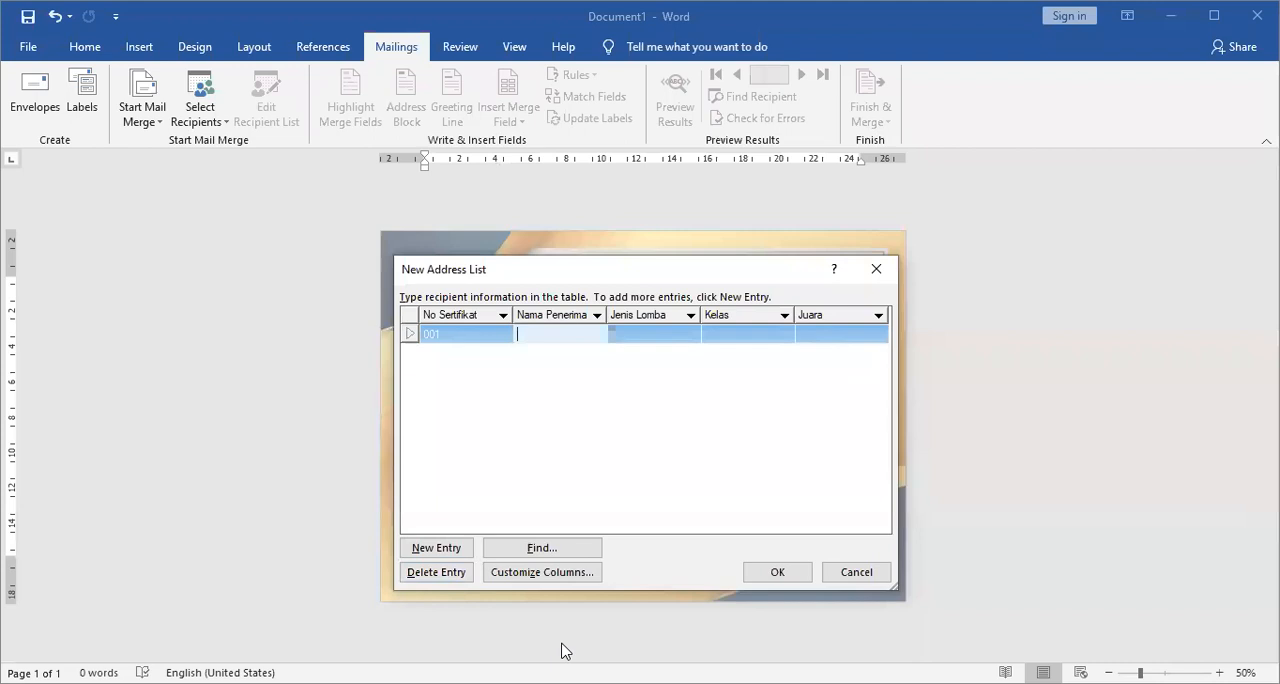
pyautogui.click(566, 682)
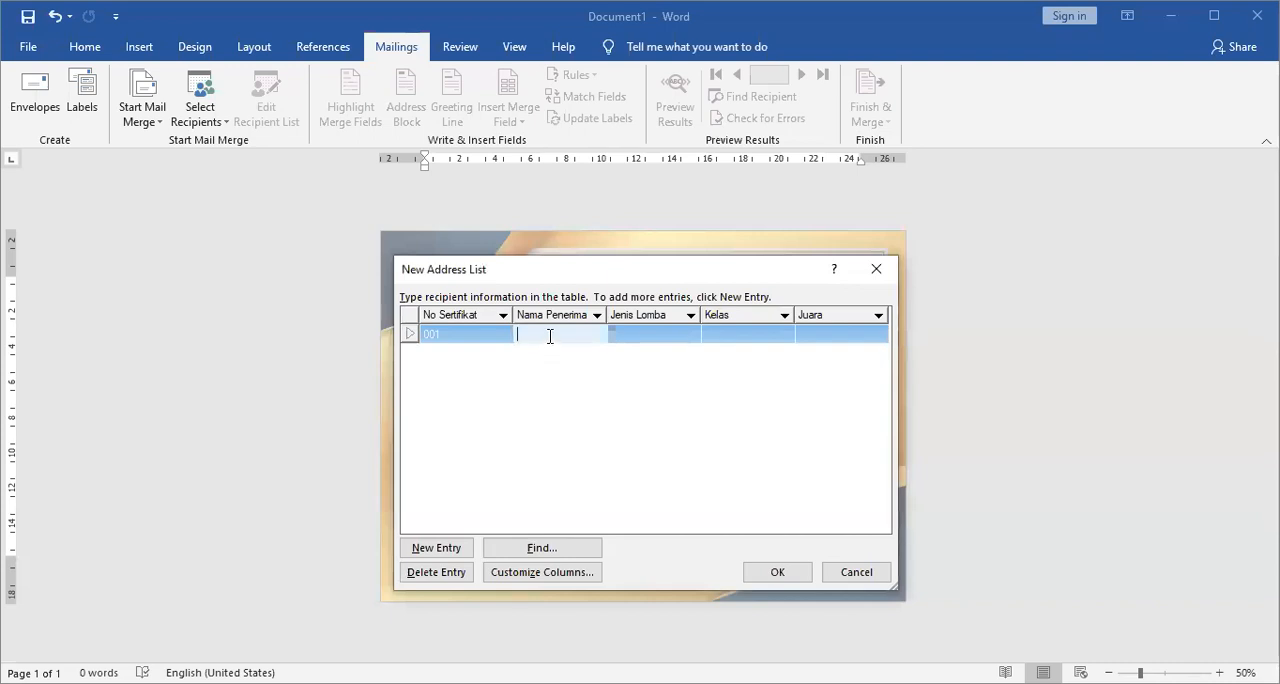
pyautogui.press('Tab')
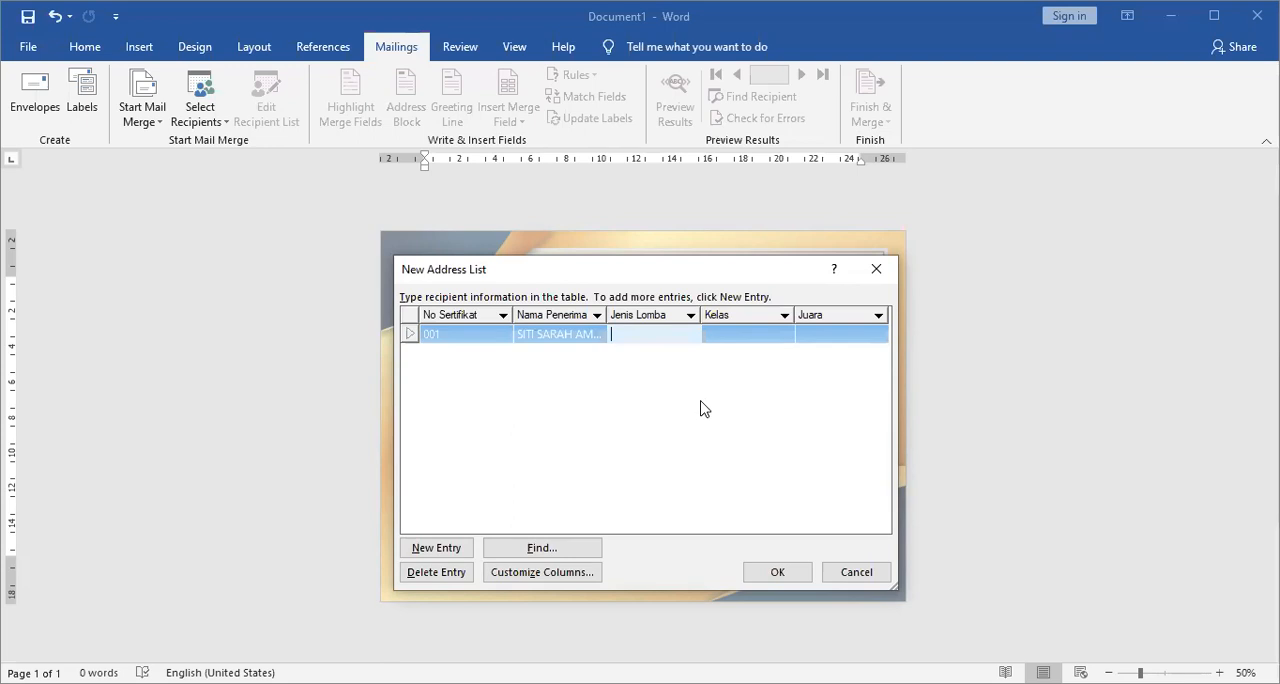
# Fill in the first entry's Jenis Lomba as MTQ and its Juara as "Juara I", leaving Kelas blank.
pyautogui.write('MTQ')
pyautogui.press('Tab')
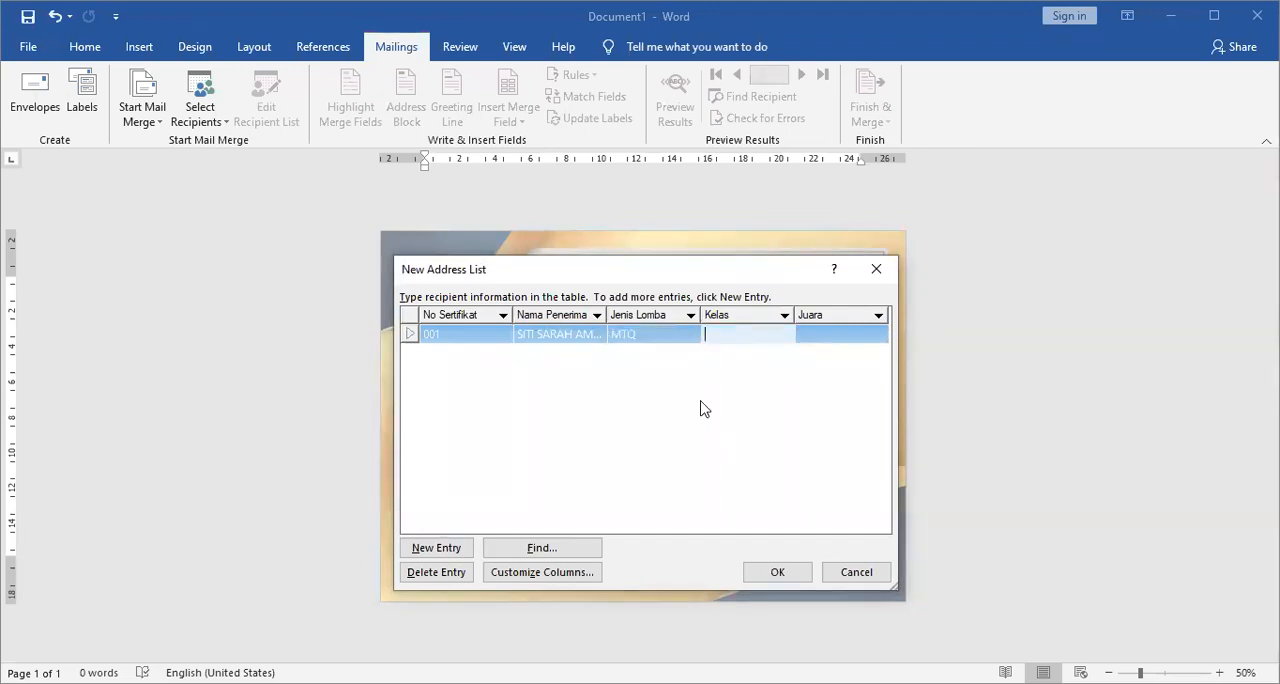
pyautogui.write('7')
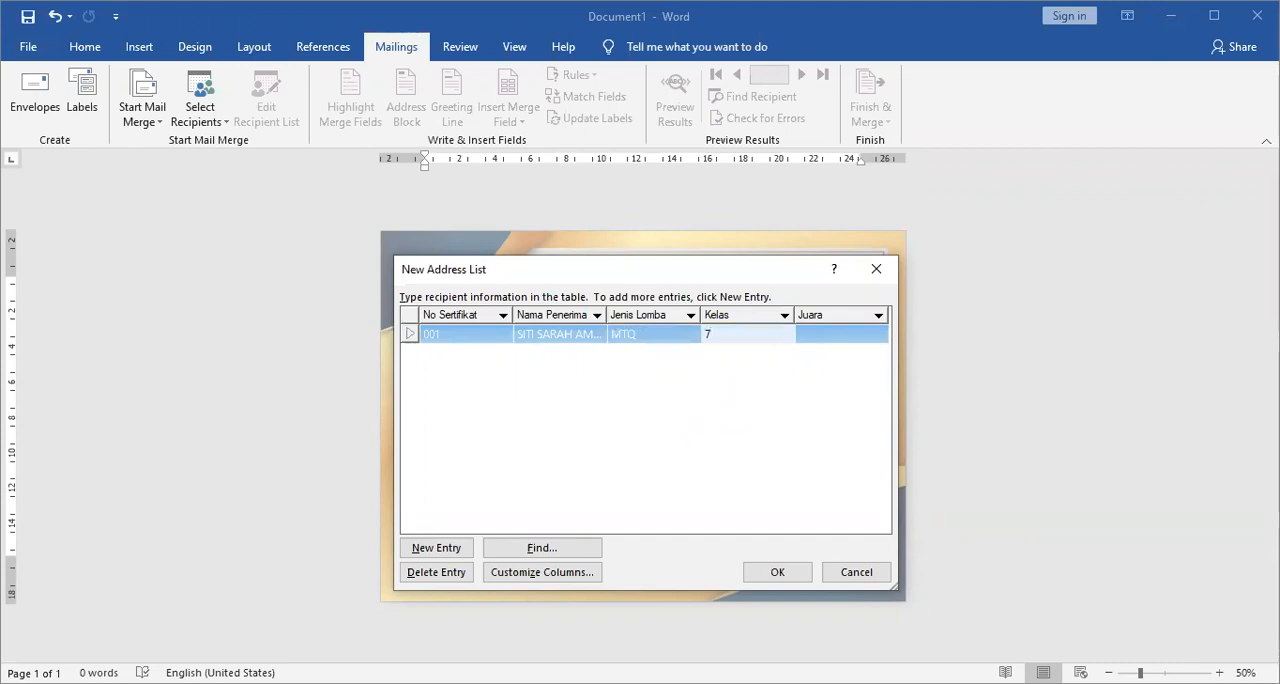
pyautogui.write('E')
pyautogui.press('Tab')
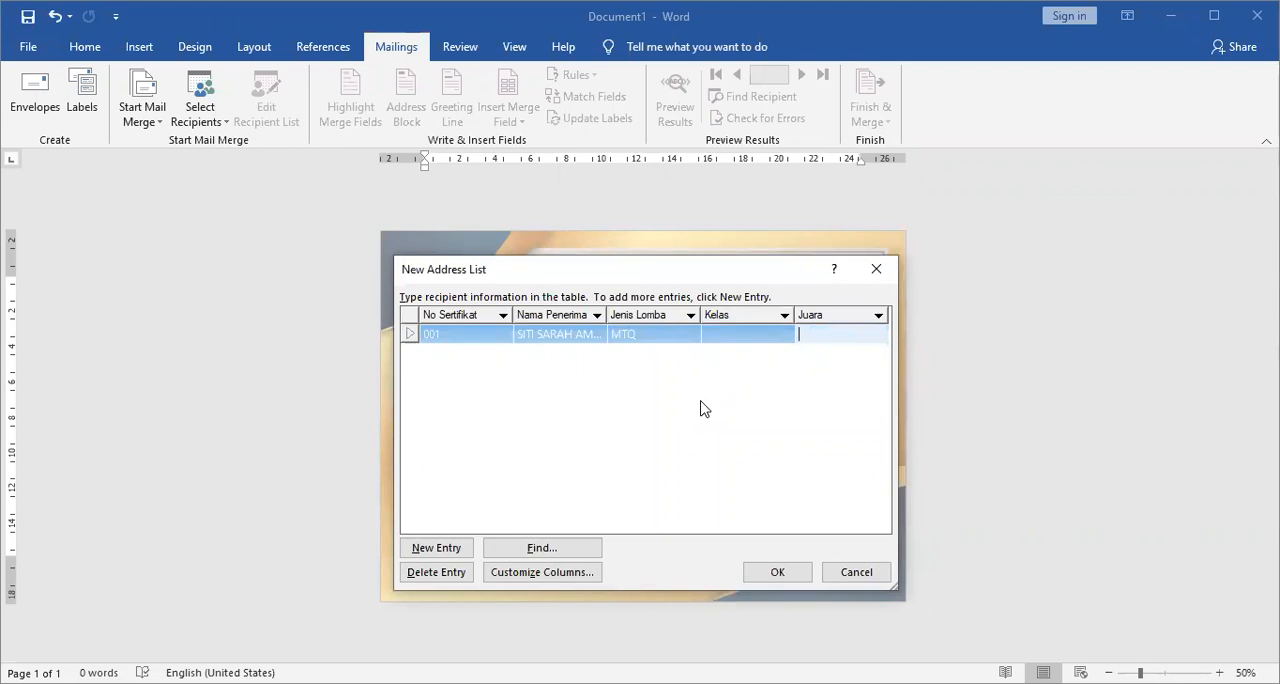
pyautogui.write('Juara I')
pyautogui.press('Tab')
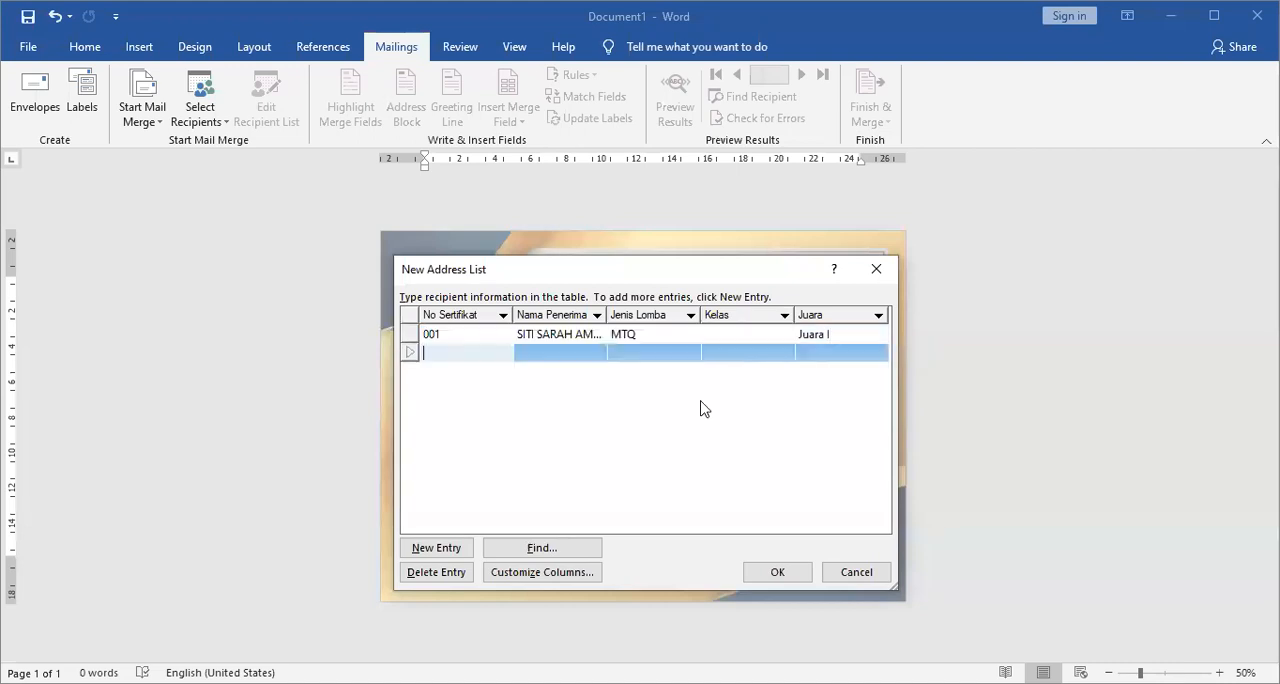
# Enter No Sertifikat 002 in the second entry and paste the recipient's full name under Nama Penerima.
pyautogui.write('002')
pyautogui.press('Tab')
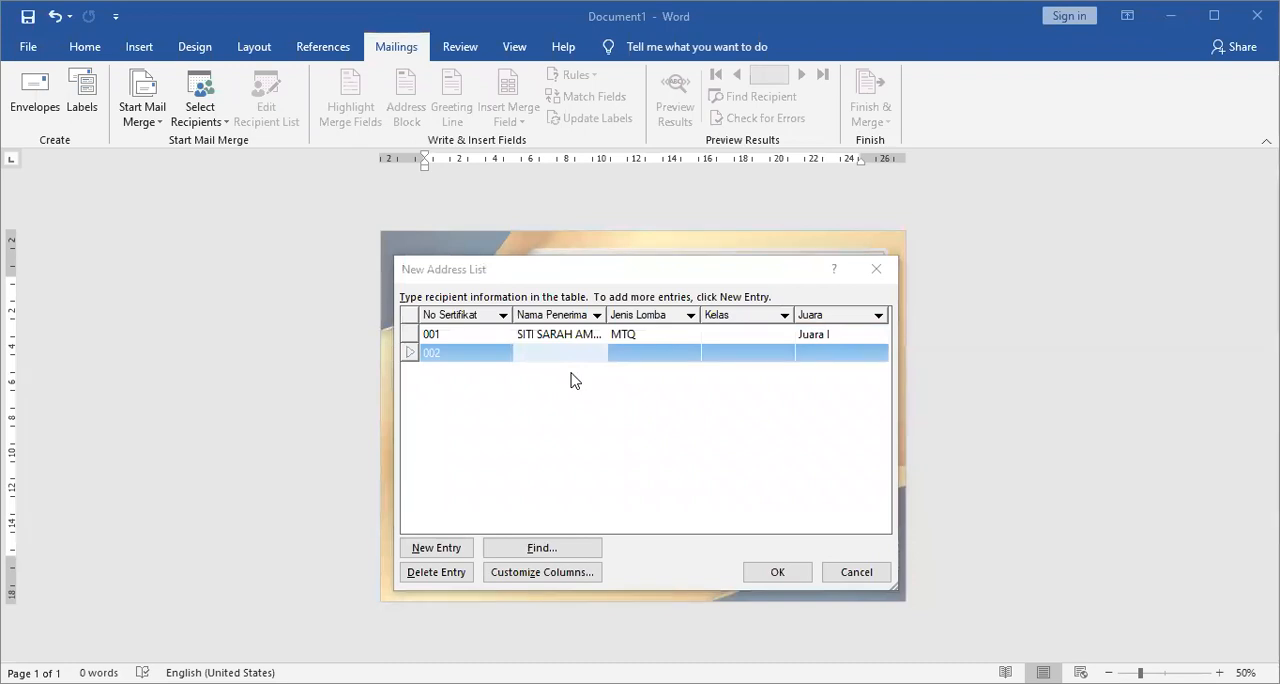
pyautogui.click(540, 399)
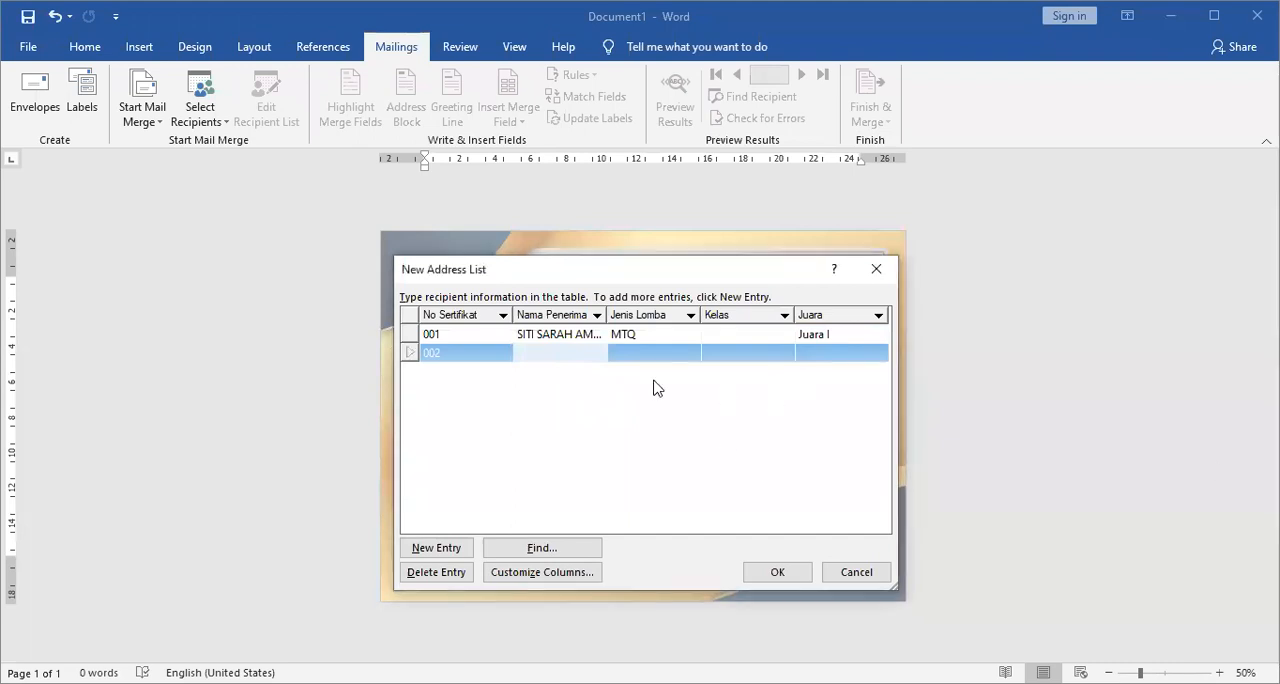
pyautogui.hotkey('alt', 'Tab')
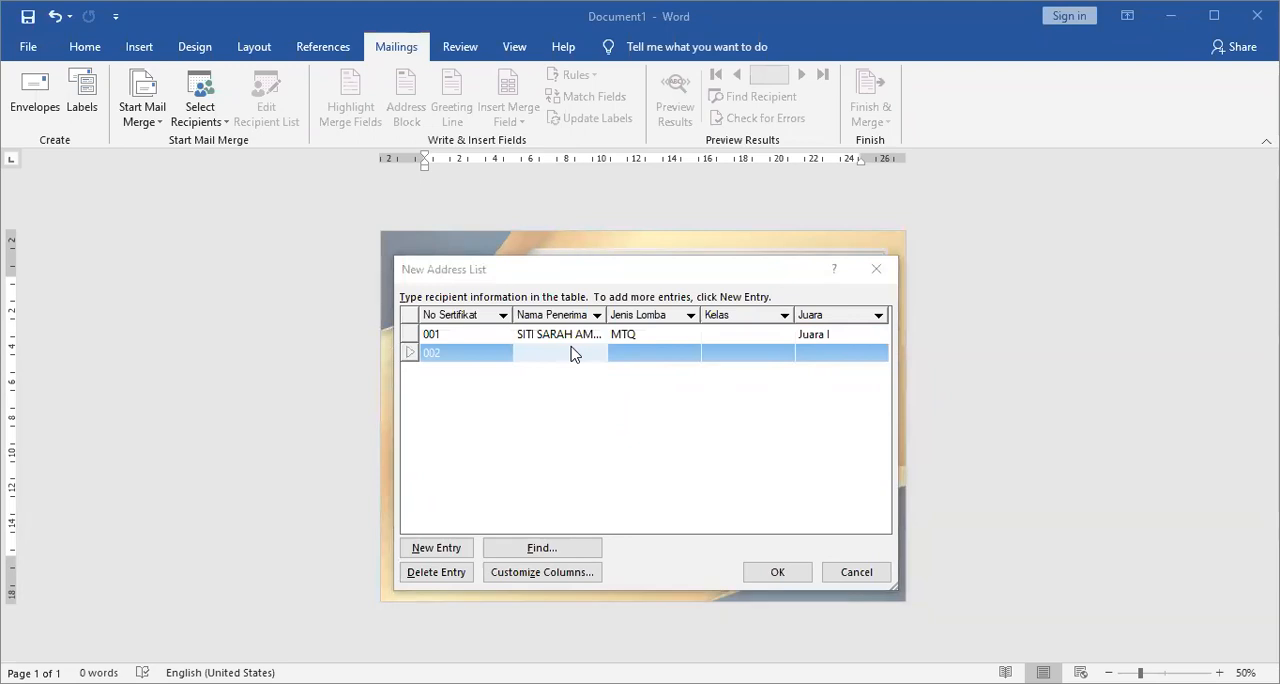
pyautogui.hotkey('alt', 'Tab')
pyautogui.click(527, 340)
pyautogui.click(531, 351)
pyautogui.hotkey('ctrl', 'v')
pyautogui.press('Tab')
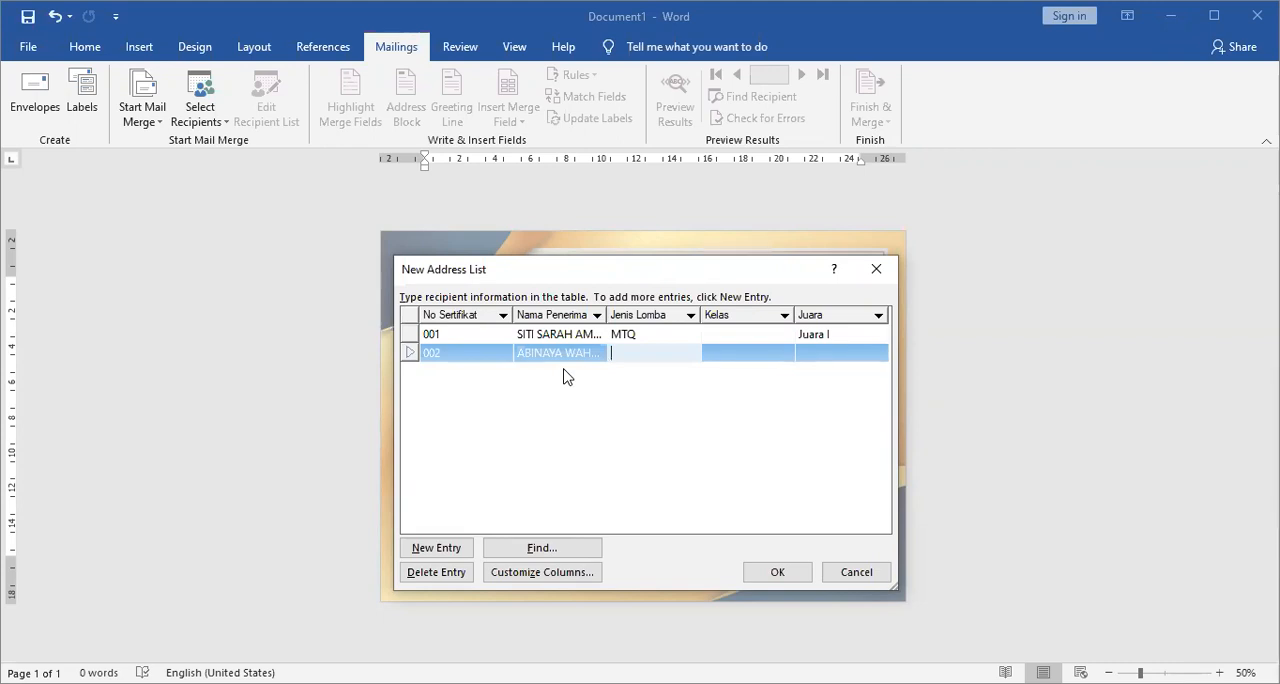
# Enter "Membuat Cerpen" as the Jenis Lomba of entry 002.
pyautogui.write('M')
pyautogui.write('memb')
pyautogui.press('BackSpace')
pyautogui.press('BackSpace')
pyautogui.press('BackSpace')
pyautogui.press('BackSpace')
pyautogui.write('emby')
pyautogui.press('BackSpace')
pyautogui.write('yat')
pyautogui.press('BackSpace')
pyautogui.press('BackSpace')
pyautogui.press('BackSpace')
pyautogui.write('yat')
pyautogui.press('BackSpace')
pyautogui.press('BackSpace')
pyautogui.press('BackSpace')
pyautogui.write('uat ')
pyautogui.write('Cerpen')
pyautogui.press('Tab')
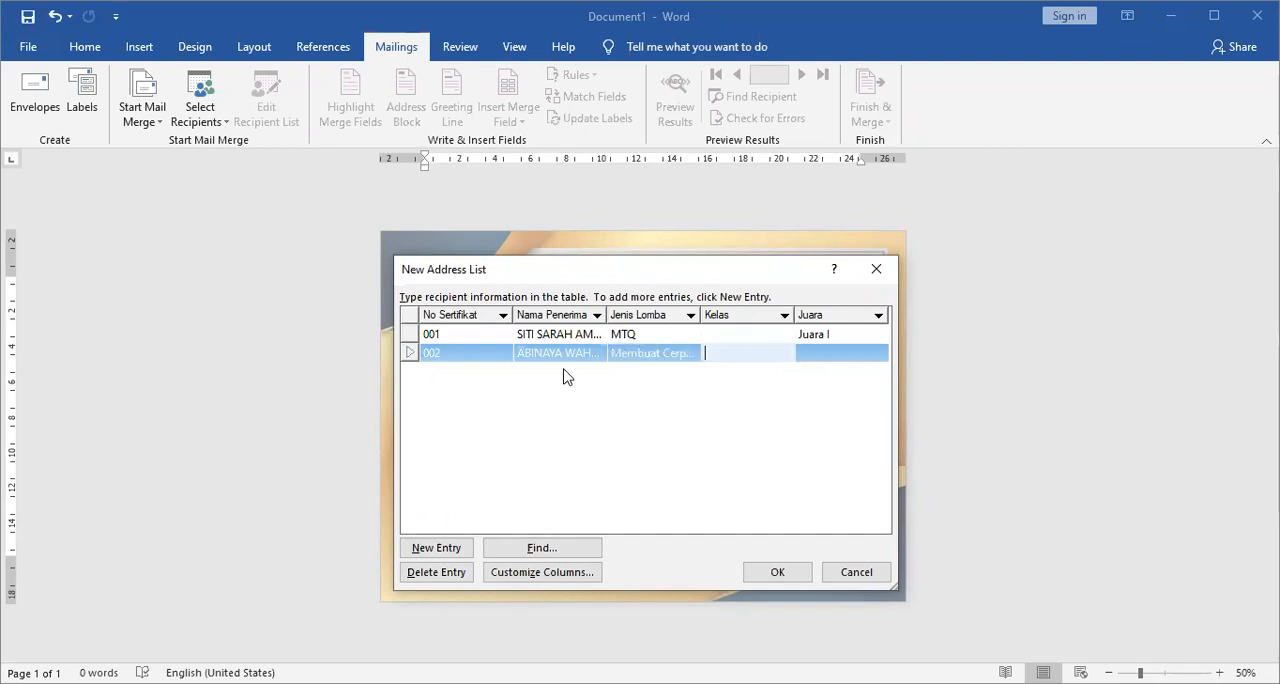
# Set the Kelas of entry 002 to "7 H".
pyautogui.click(765, 336)
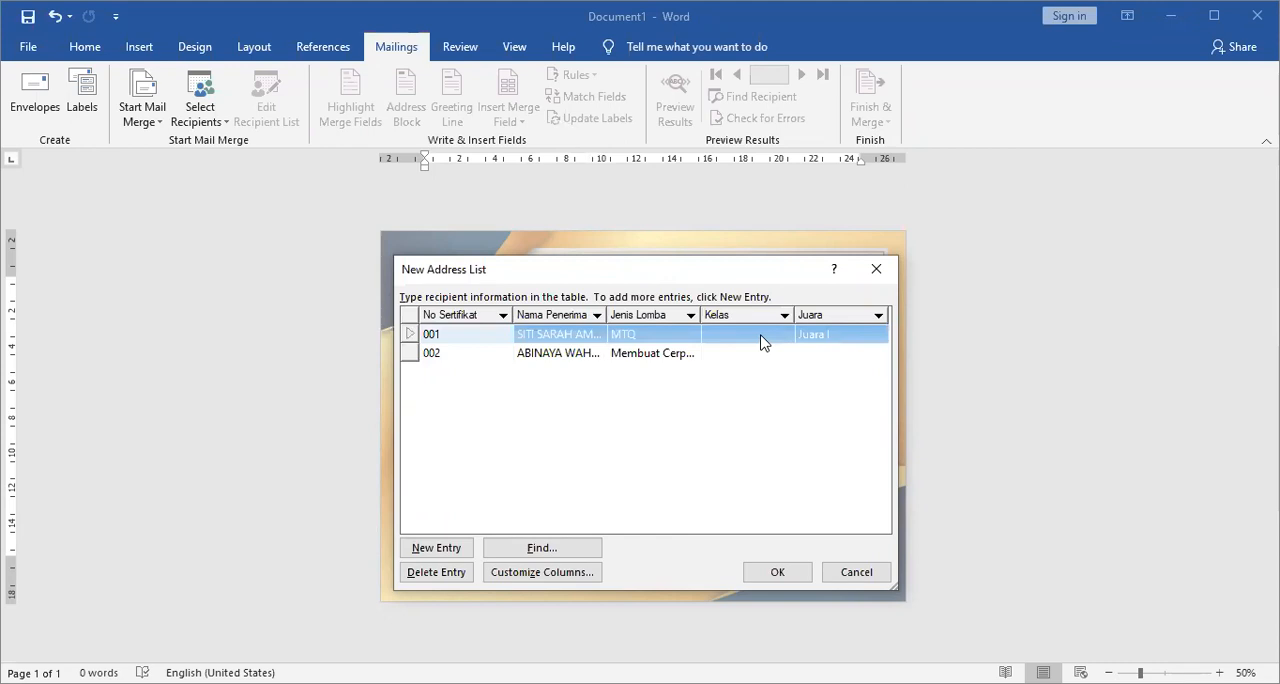
pyautogui.click(732, 355)
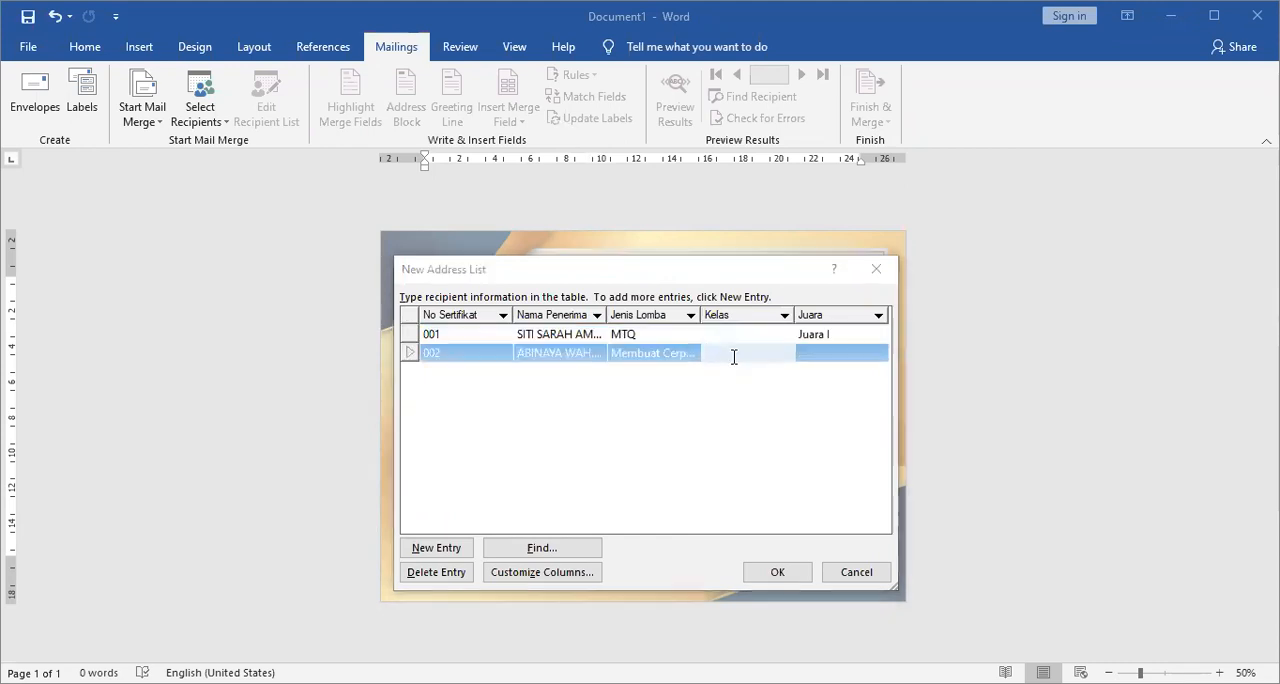
pyautogui.write('7 H')
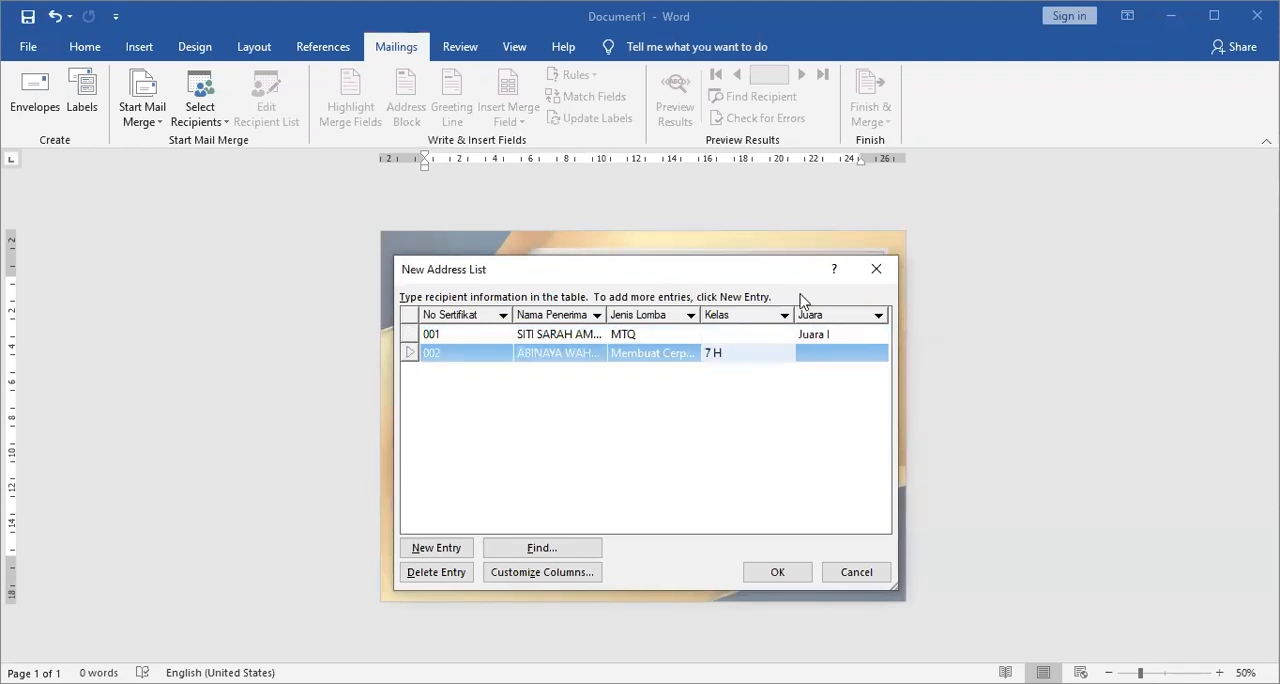
# Set the Kelas of entry 001 to "7 G".
pyautogui.click(732, 334)
pyautogui.hotkey('alt', 'Tab')
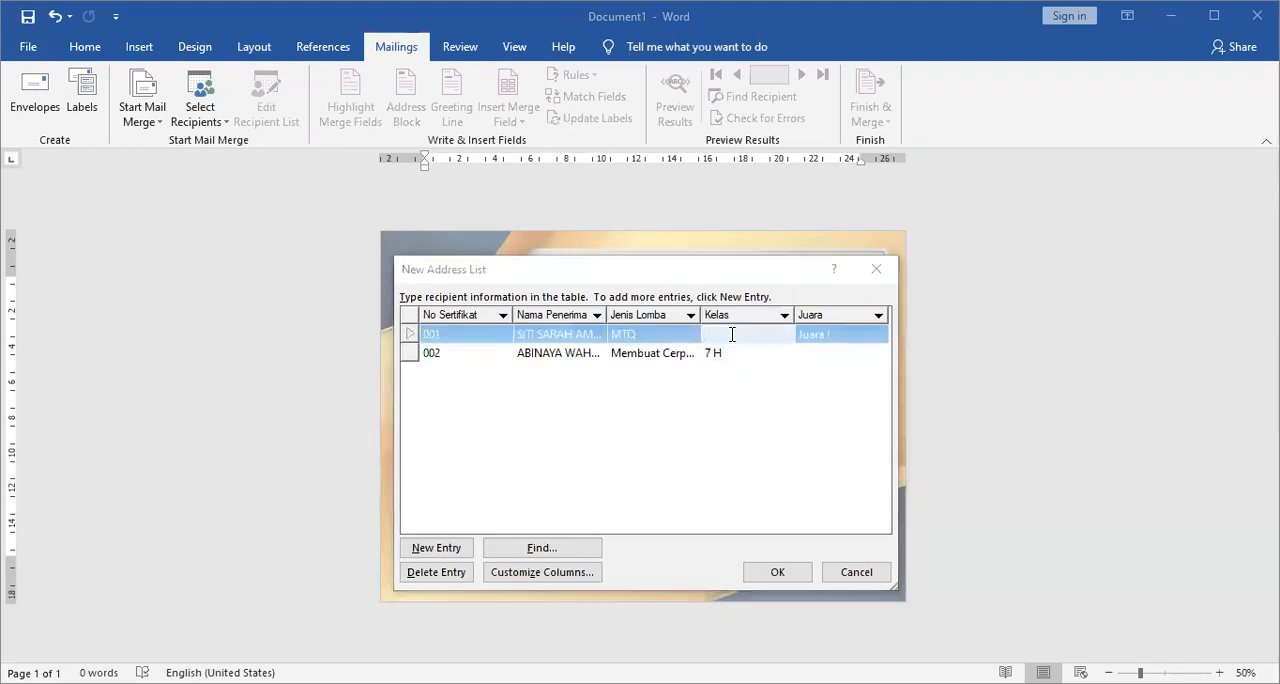
pyautogui.hotkey('alt', 'Tab')
pyautogui.write('7 G')
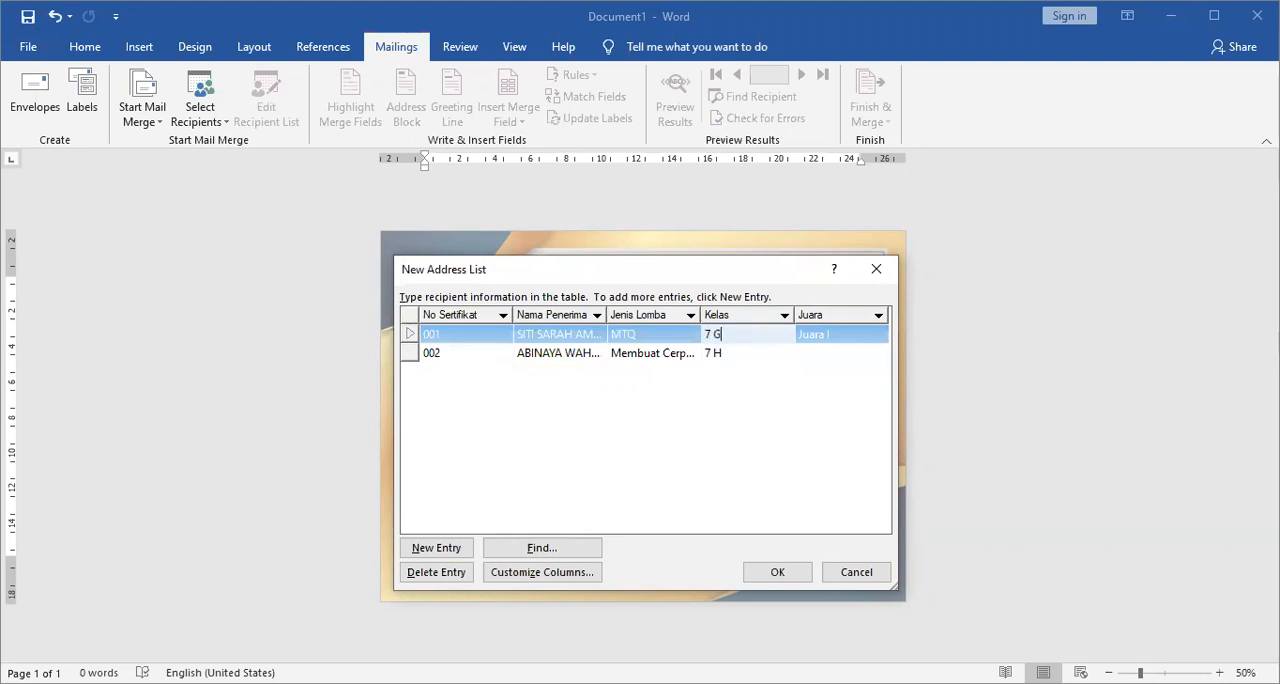
# Set the Juara of entry 002 to "Juara I" and add a third entry with No Sertifikat 003.
pyautogui.press('Down')
pyautogui.press('Tab')
pyautogui.write('Juara I')
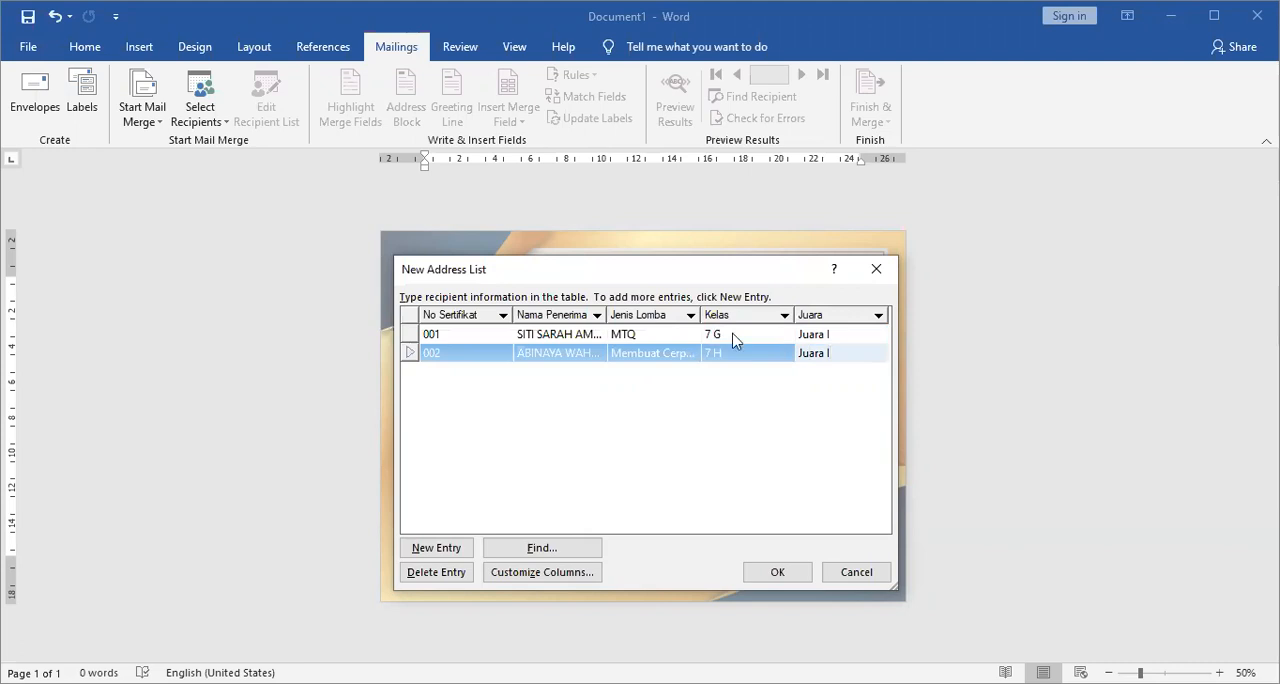
pyautogui.press('Tab')
pyautogui.write('003')
pyautogui.press('Tab')
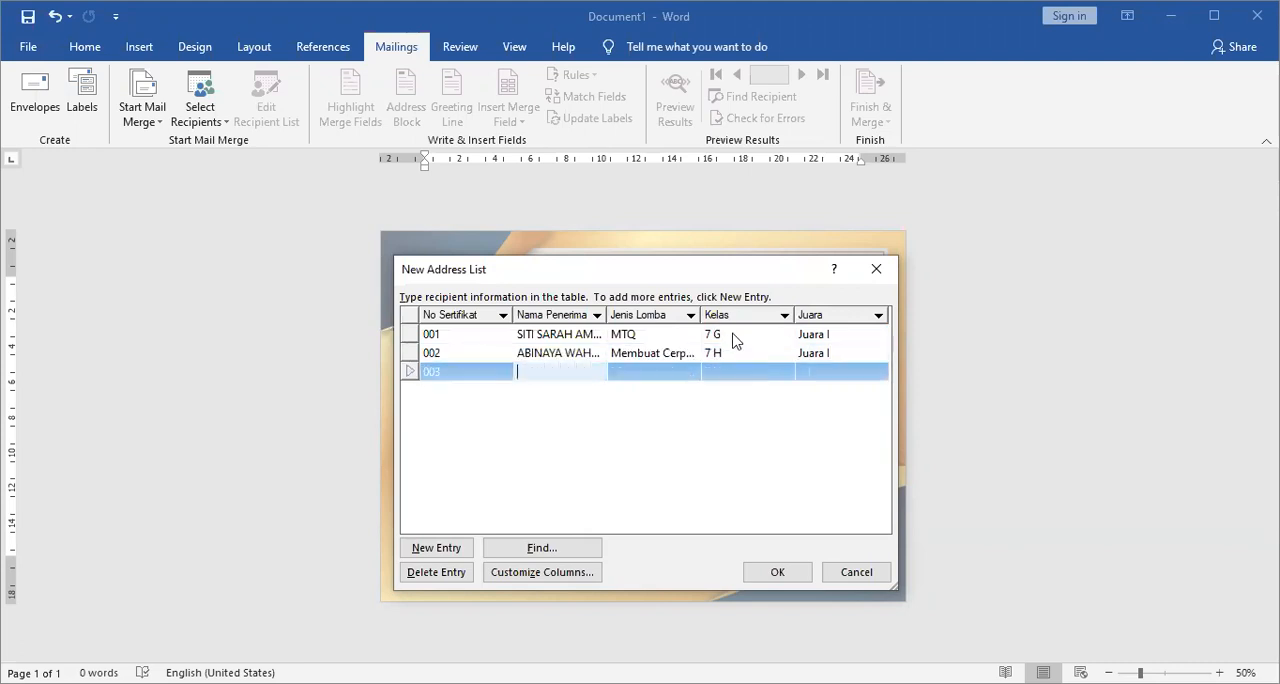
# Correct the Kelas of entry 001 to "7 E".
pyautogui.hotkey('alt', 'Tab')
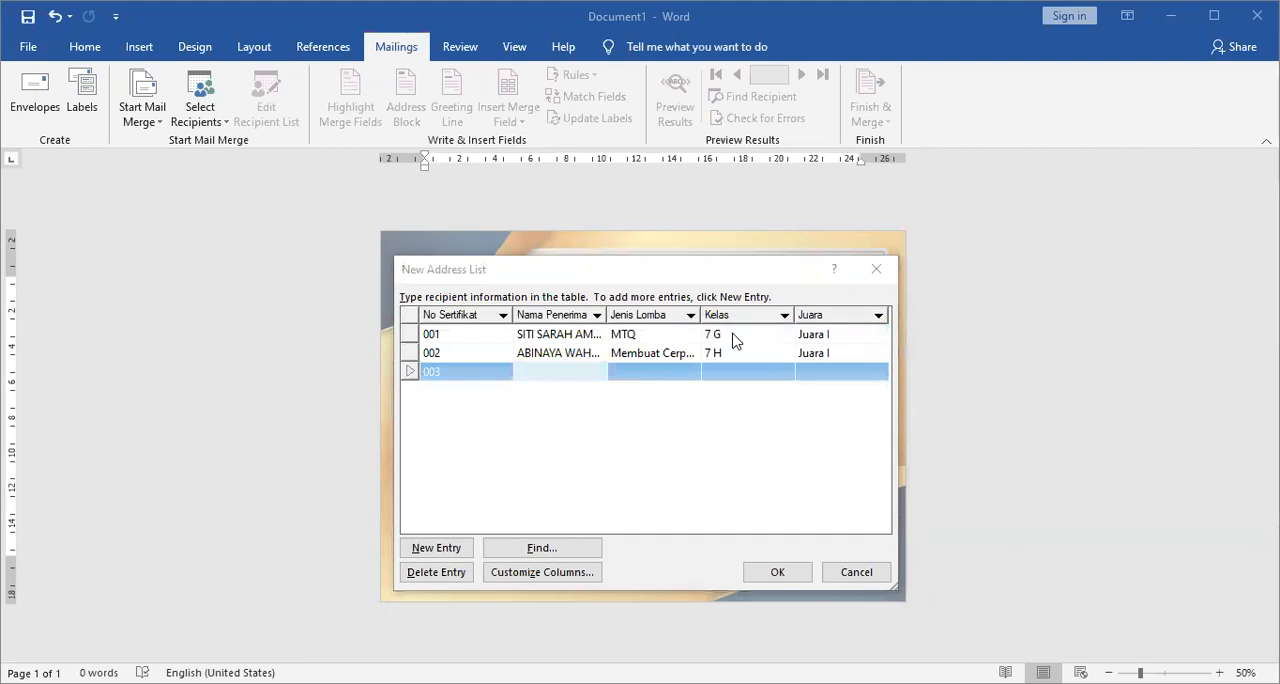
pyautogui.click(752, 340)
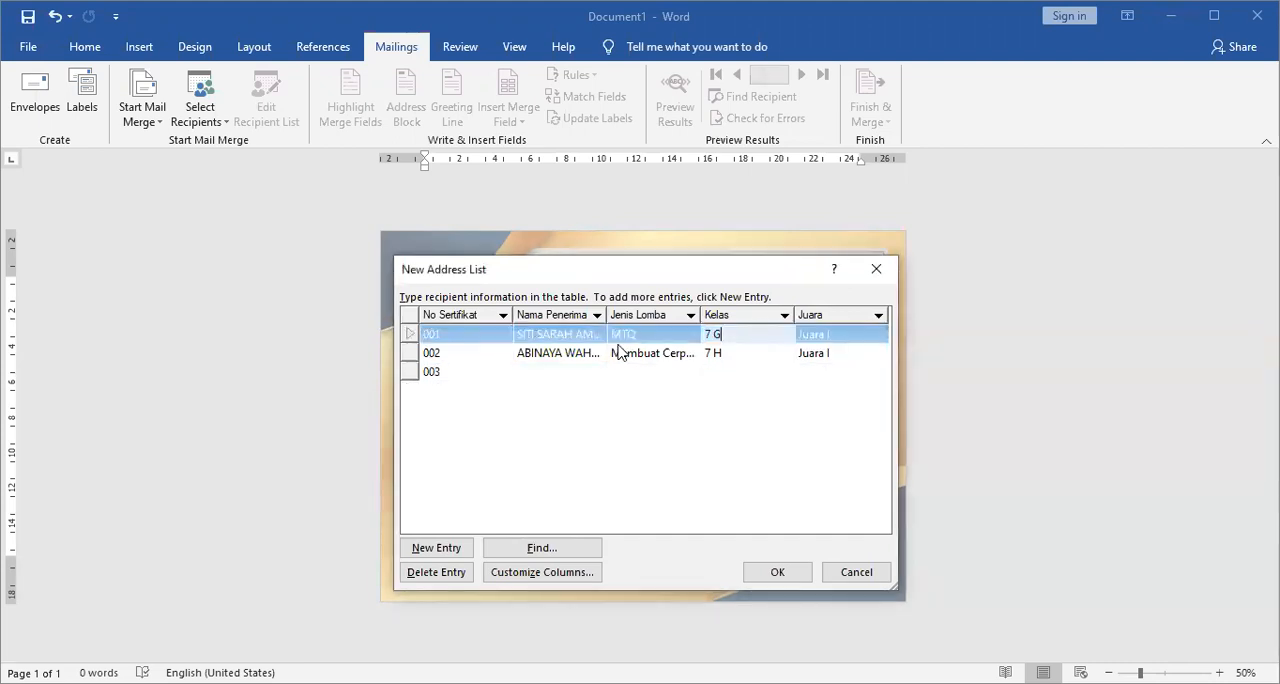
pyautogui.write('E')
# Paste the recipient's full name under Nama Penerima in entry 003.
pyautogui.click(555, 377)
pyautogui.hotkey('alt', 'Tab')
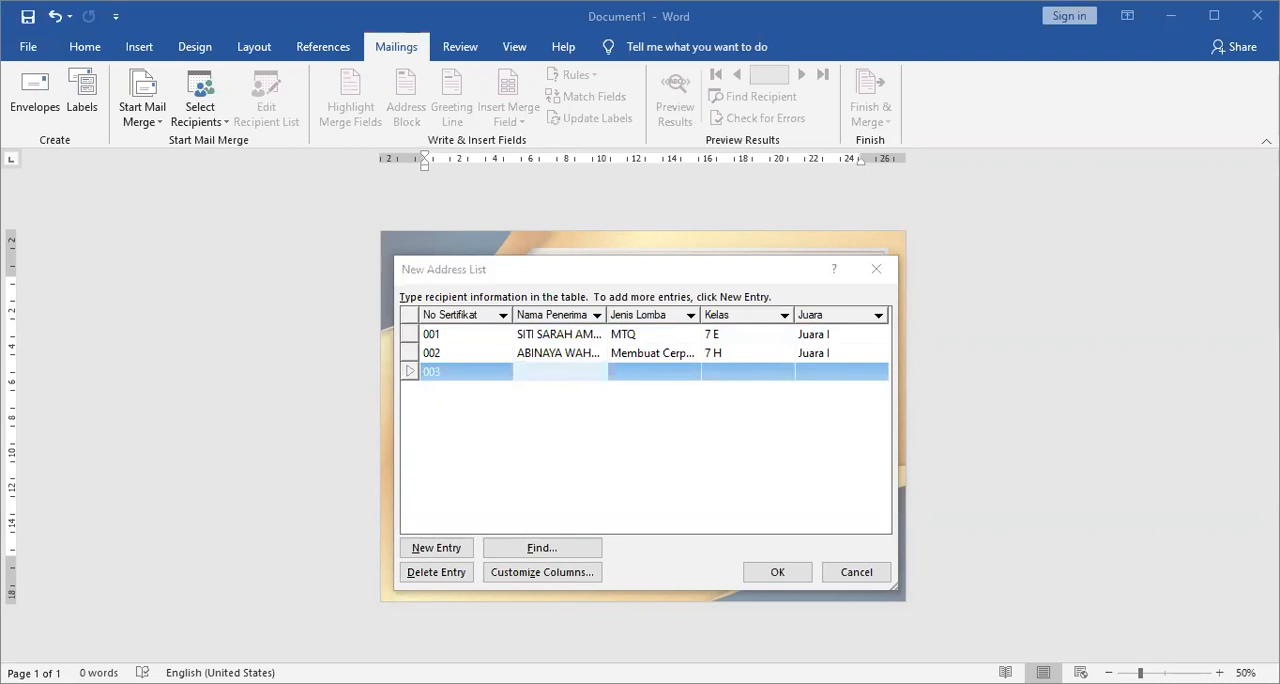
pyautogui.click(571, 371)
pyautogui.hotkey('ctrl', 'v')
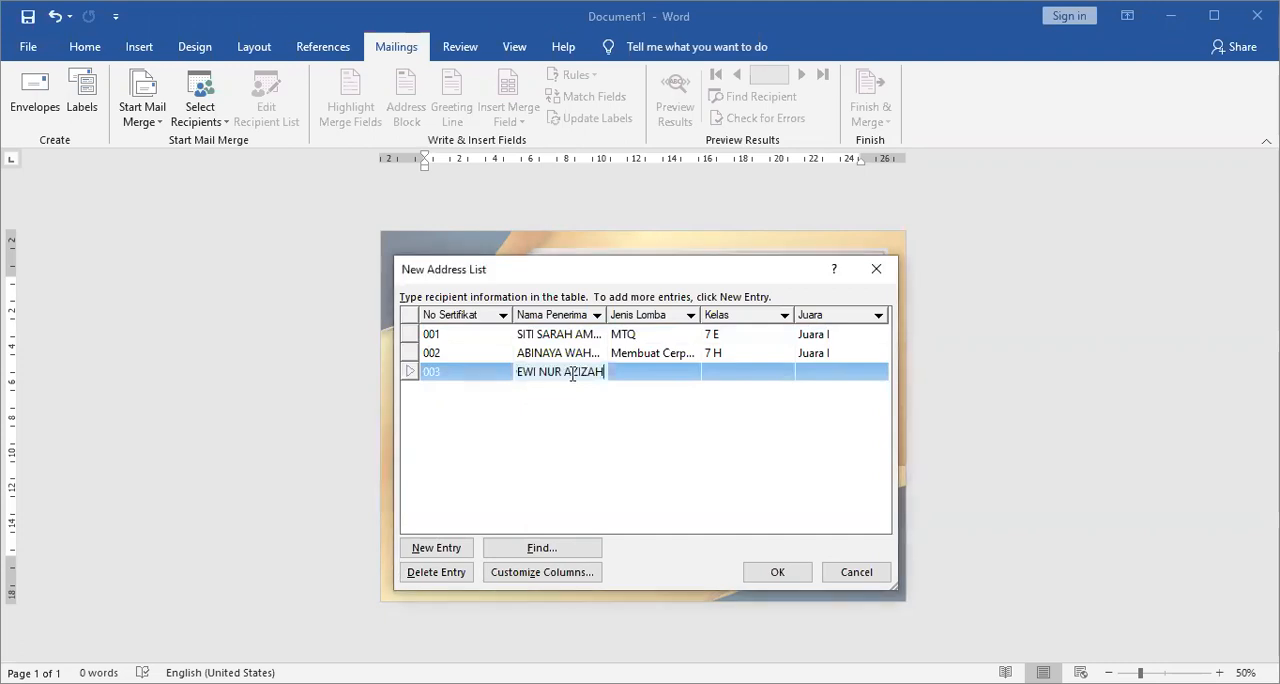
# Complete entry 003 with Jenis Lomba "Mewarnai", Kelas "7 E" and Juara "Juara I".
pyautogui.click(661, 380)
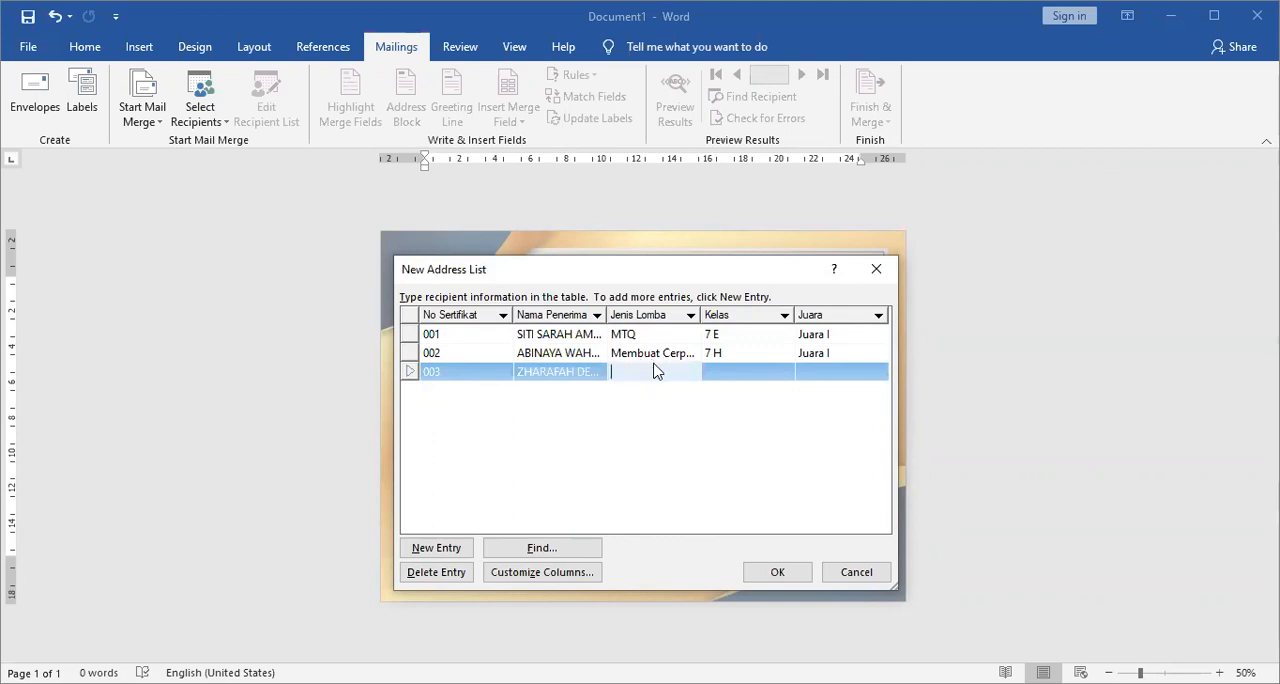
pyautogui.write('m')
pyautogui.press('BackSpace')
pyautogui.write('Mewarnai')
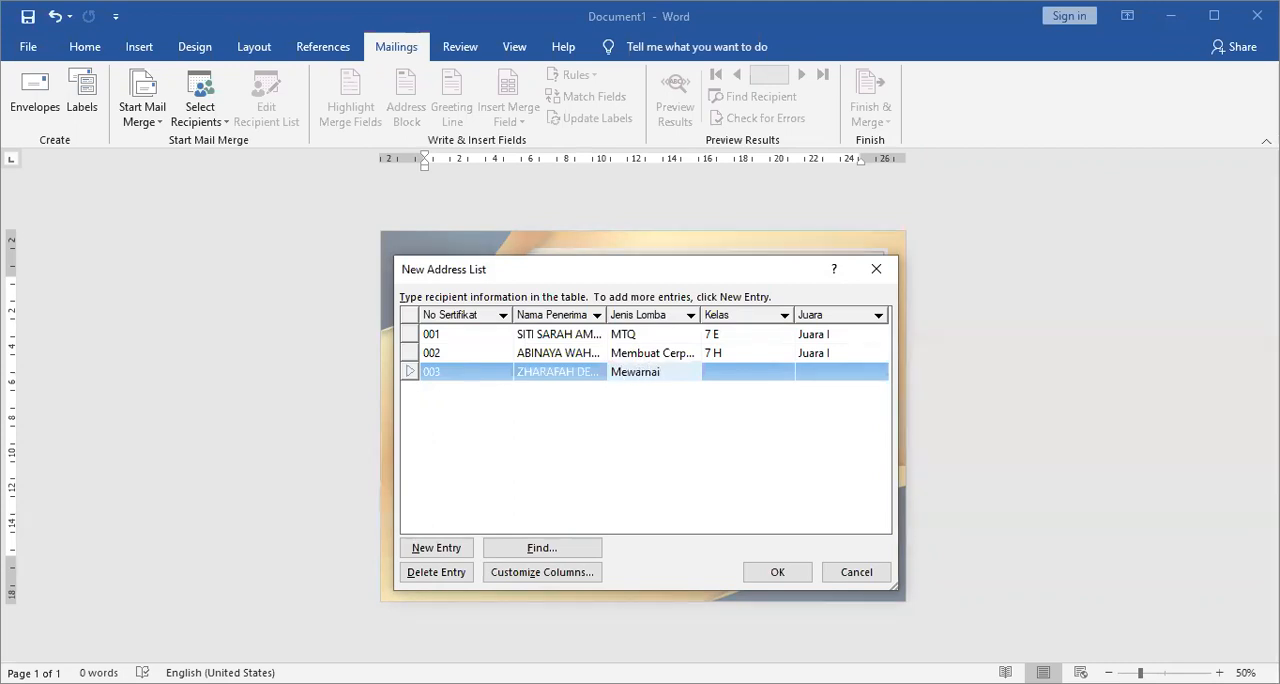
pyautogui.press('Tab')
pyautogui.write('7')
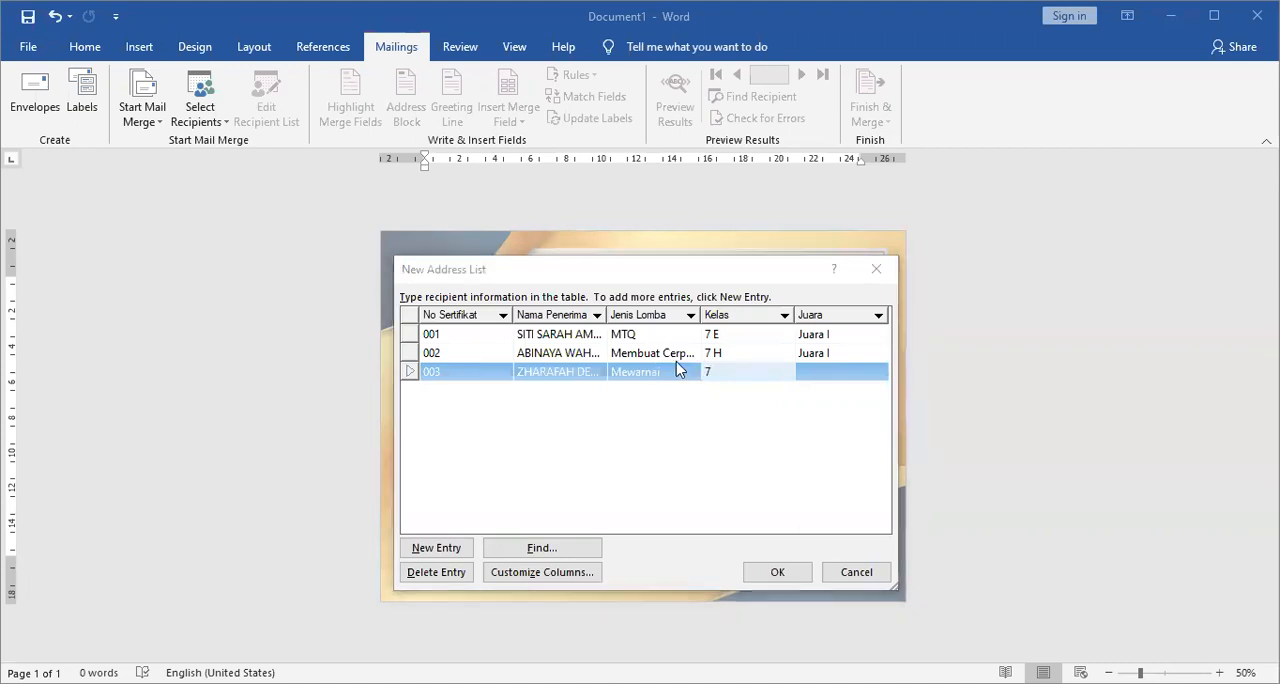
pyautogui.click(767, 367)
pyautogui.write('E')
pyautogui.press('Tab')
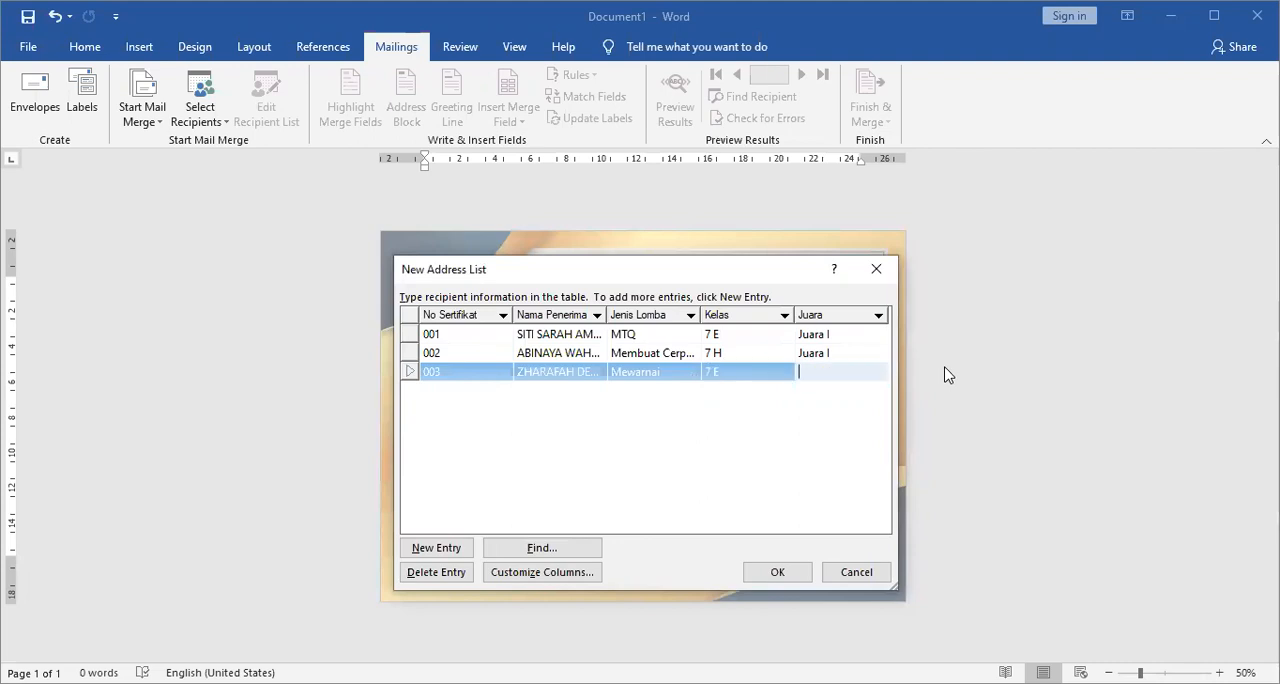
pyautogui.write('Juara I')
# Replace the Jenis Lomba of entry 001 with "Musabaqah Tilawatih Qur'an".
pyautogui.click(663, 337)
pyautogui.click(664, 334)
pyautogui.write('Musabaq')
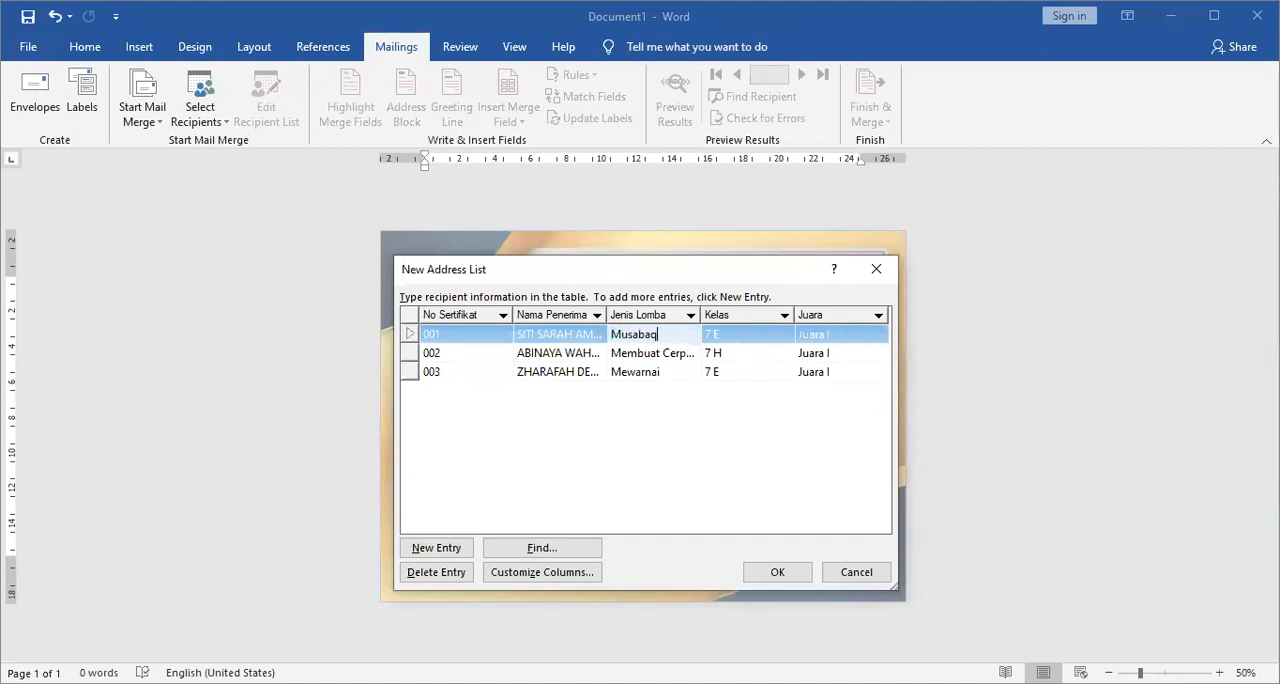
pyautogui.write('ah Tilaw')
pyautogui.press('BackSpace')
pyautogui.press('BackSpace')
pyautogui.press('BackSpace')
pyautogui.press('BackSpace')
pyautogui.write('ilawan')
pyautogui.press('BackSpace')
pyautogui.write("tih Qur'an")
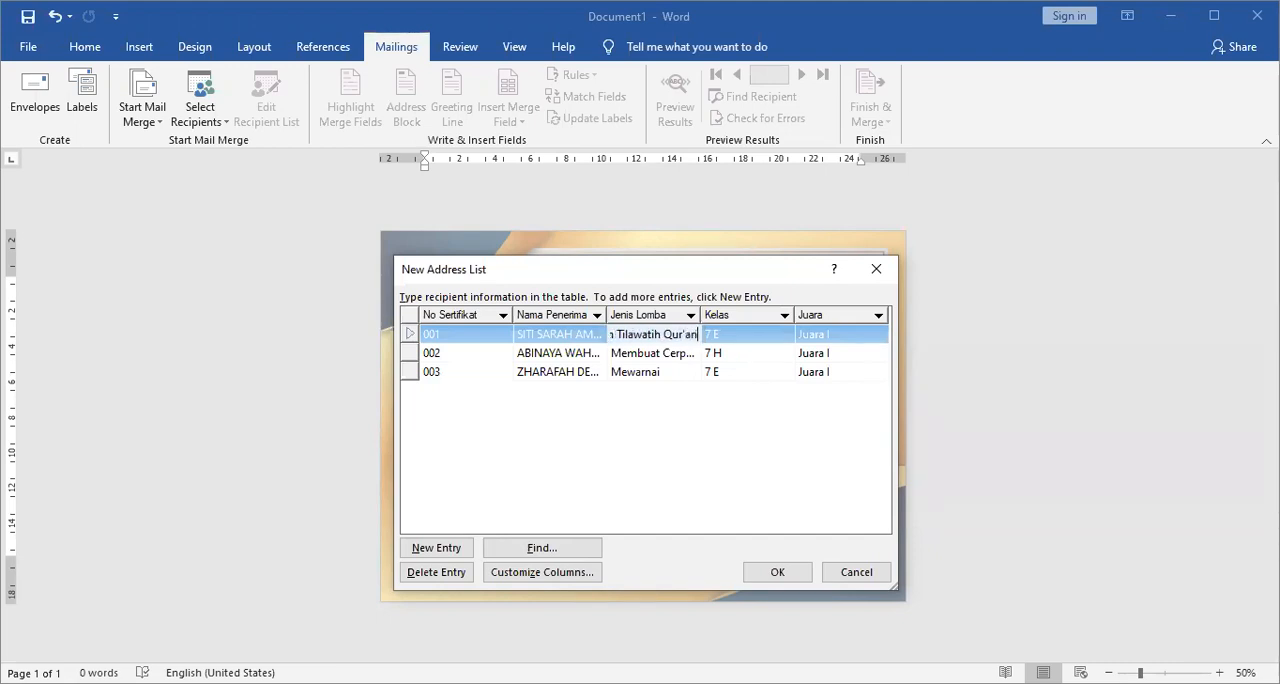
pyautogui.click(685, 373)
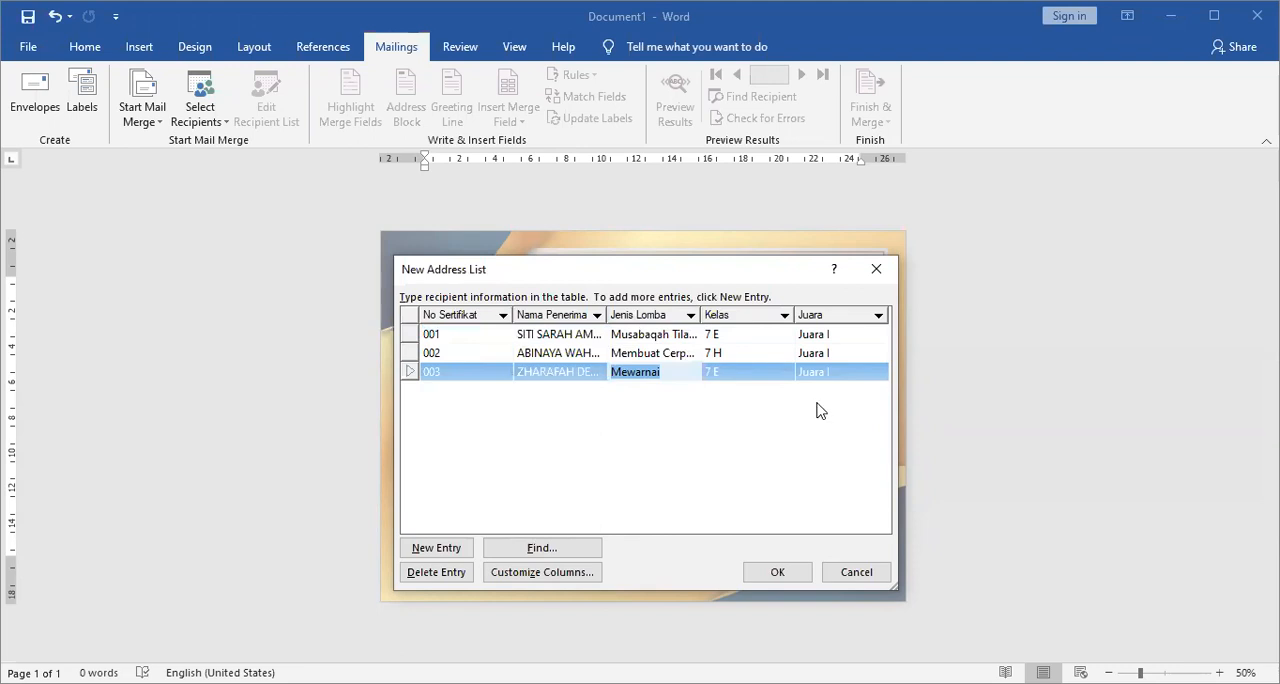
pyautogui.click(838, 373)
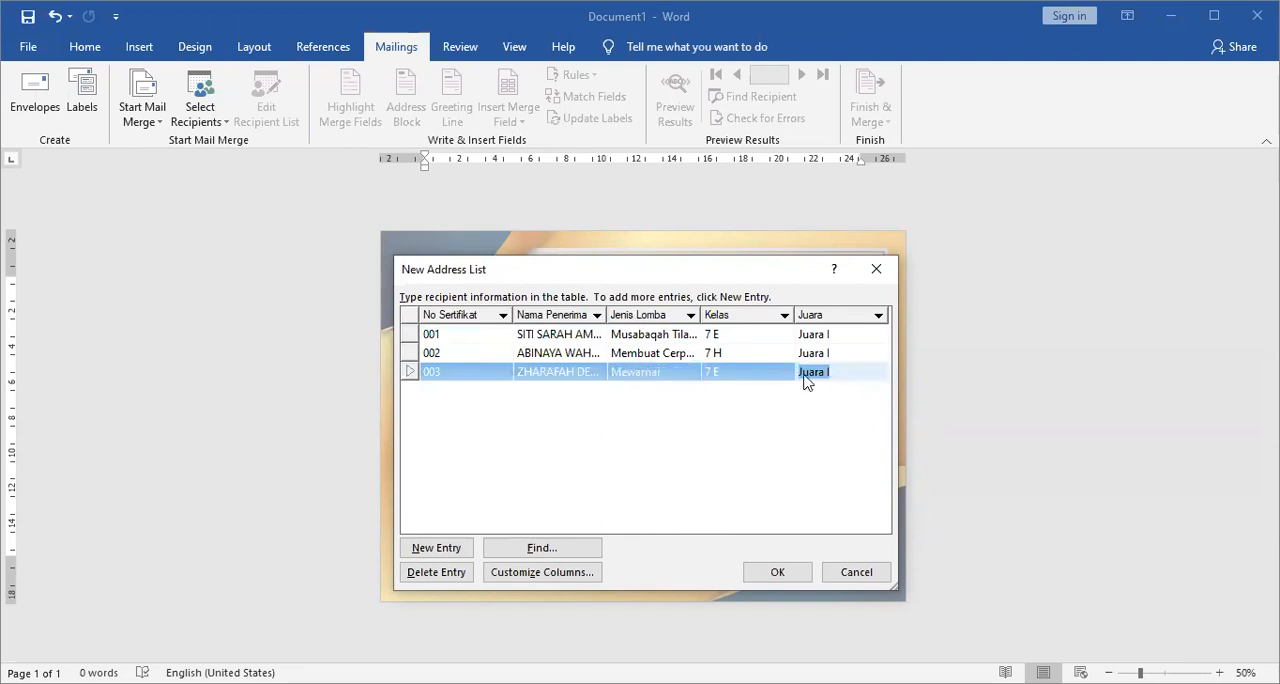
# Add an entry with No Sertifikat "004" and paste the recipient's full name under Nama Penerima.
pyautogui.press('Tab')
pyautogui.write('004')
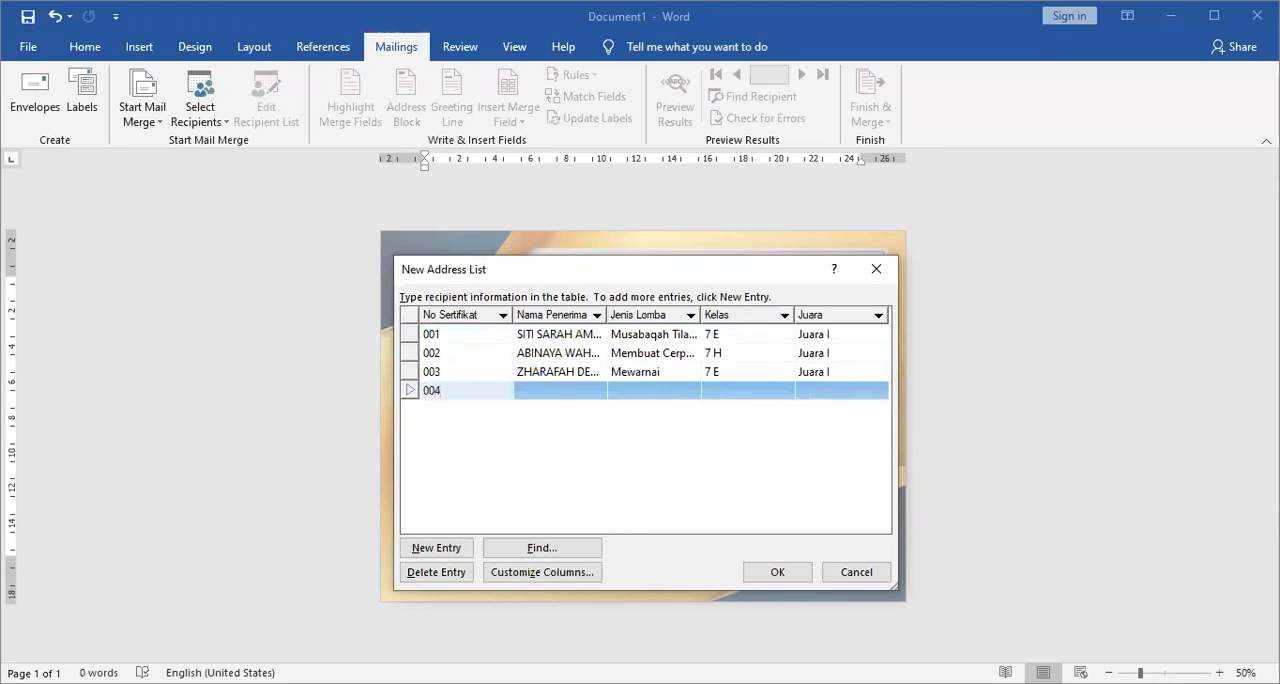
pyautogui.press('Tab')
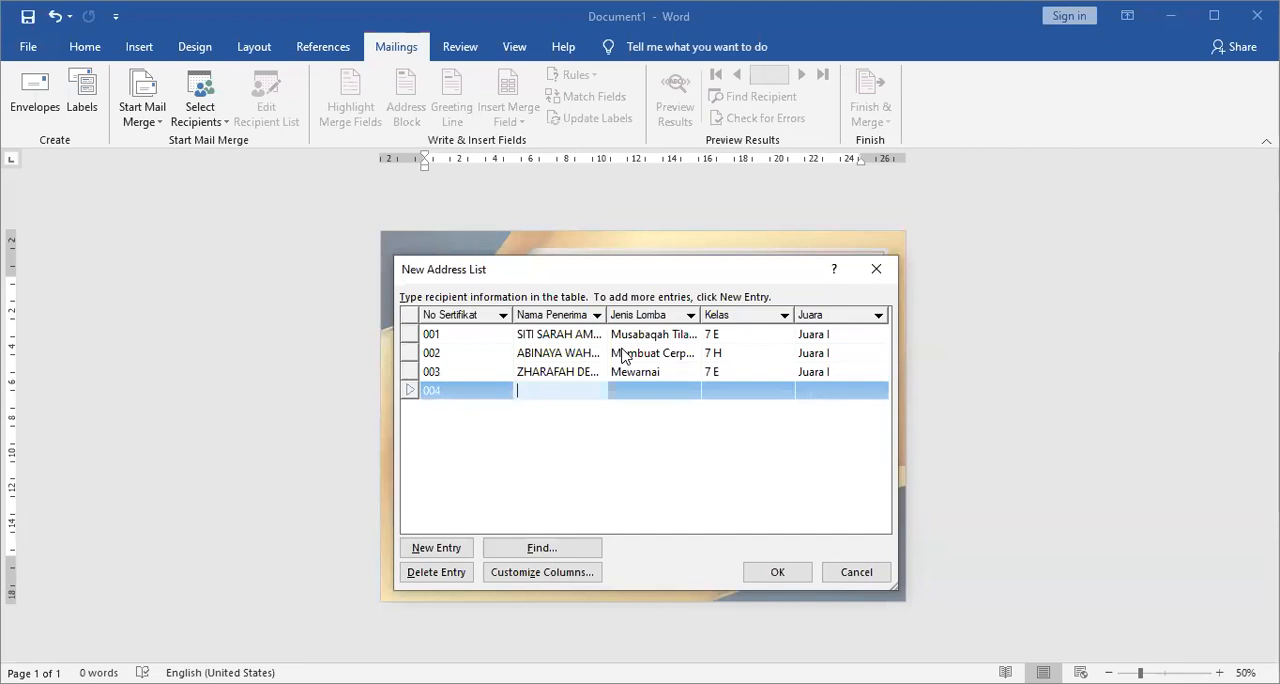
pyautogui.hotkey('alt', 'Tab')
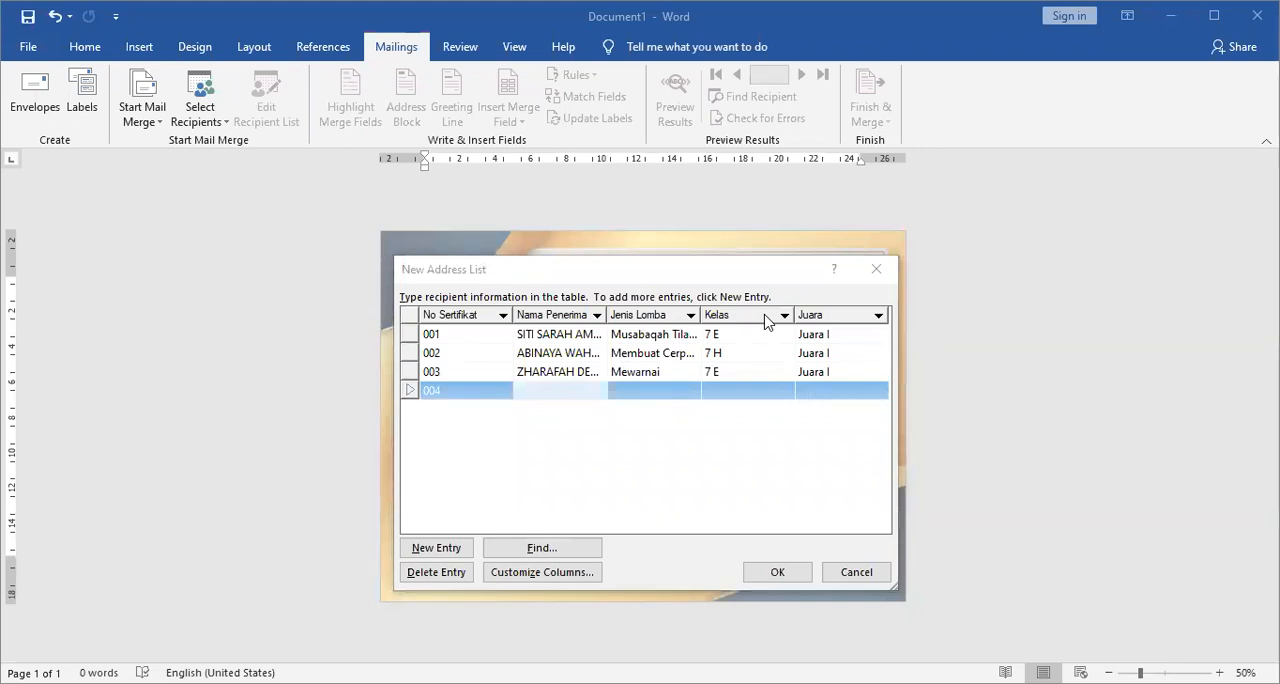
pyautogui.click(563, 388)
pyautogui.hotkey('ctrl', 'v')
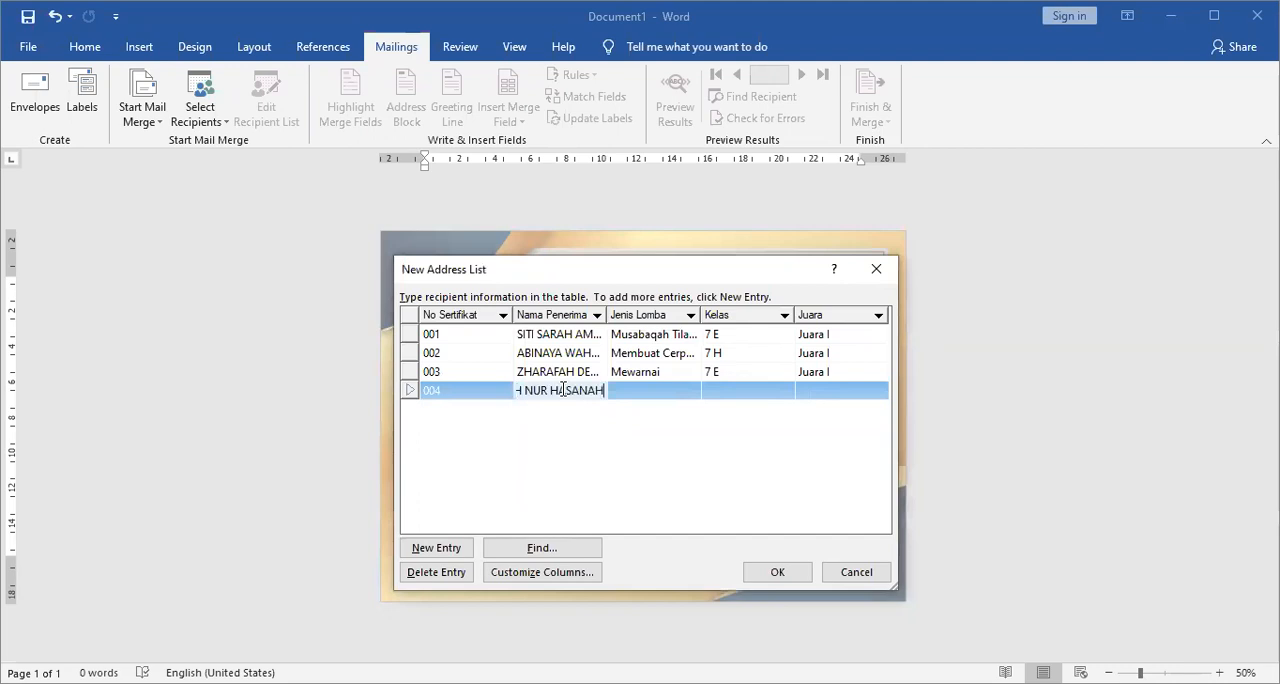
pyautogui.press('Tab')
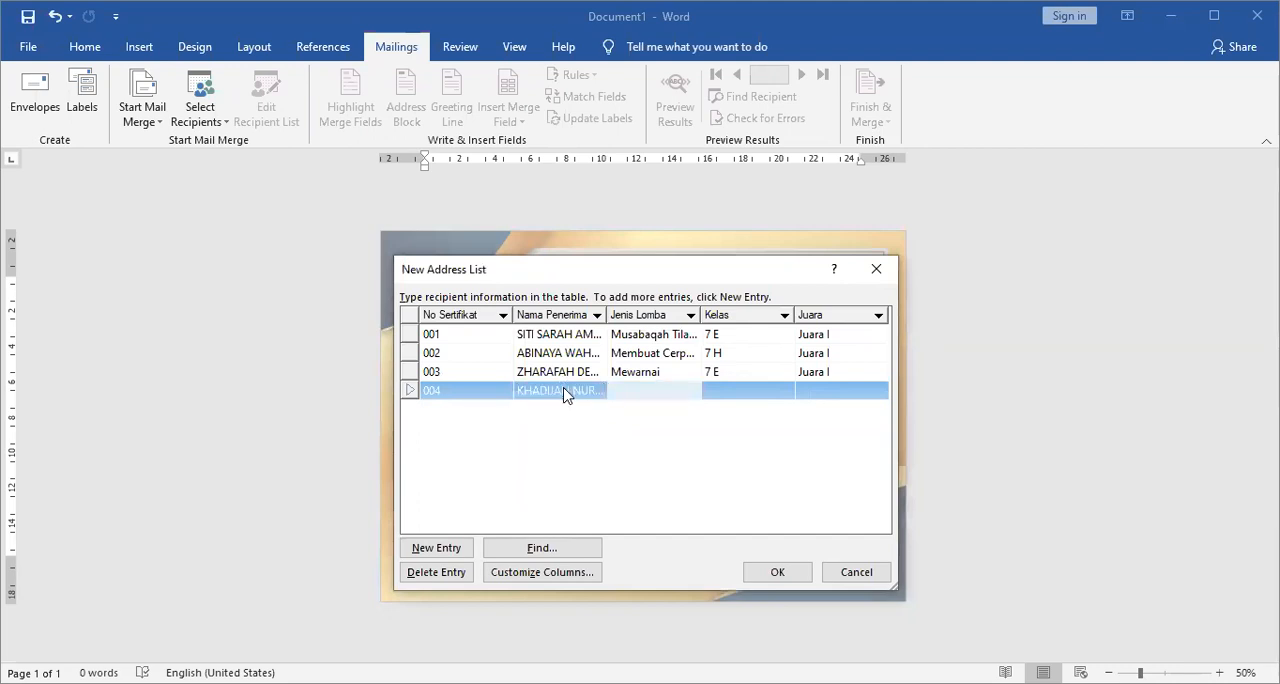
# Copy the Jenis Lomba of entry 001 into the Jenis Lomba of entry 004.
pyautogui.click(636, 336)
pyautogui.hotkey('ctrl', 'c')
pyautogui.click(636, 390)
pyautogui.hotkey('ctrl', 'v')
# Complete entry 004 with Kelas "7 G" and Juara "Juara II".
pyautogui.press('Tab')
pyautogui.write('7')
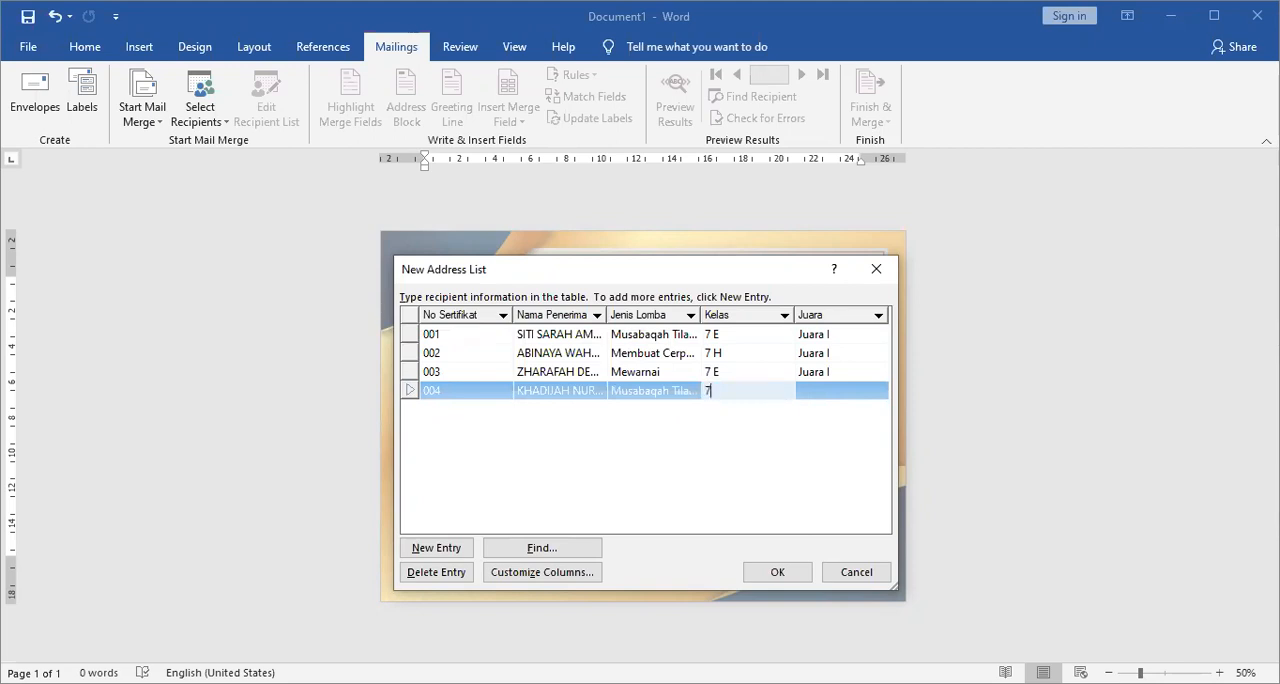
pyautogui.write(' g')
pyautogui.press('BackSpace')
pyautogui.write('G')
pyautogui.press('Tab')
pyautogui.write('jUAR')
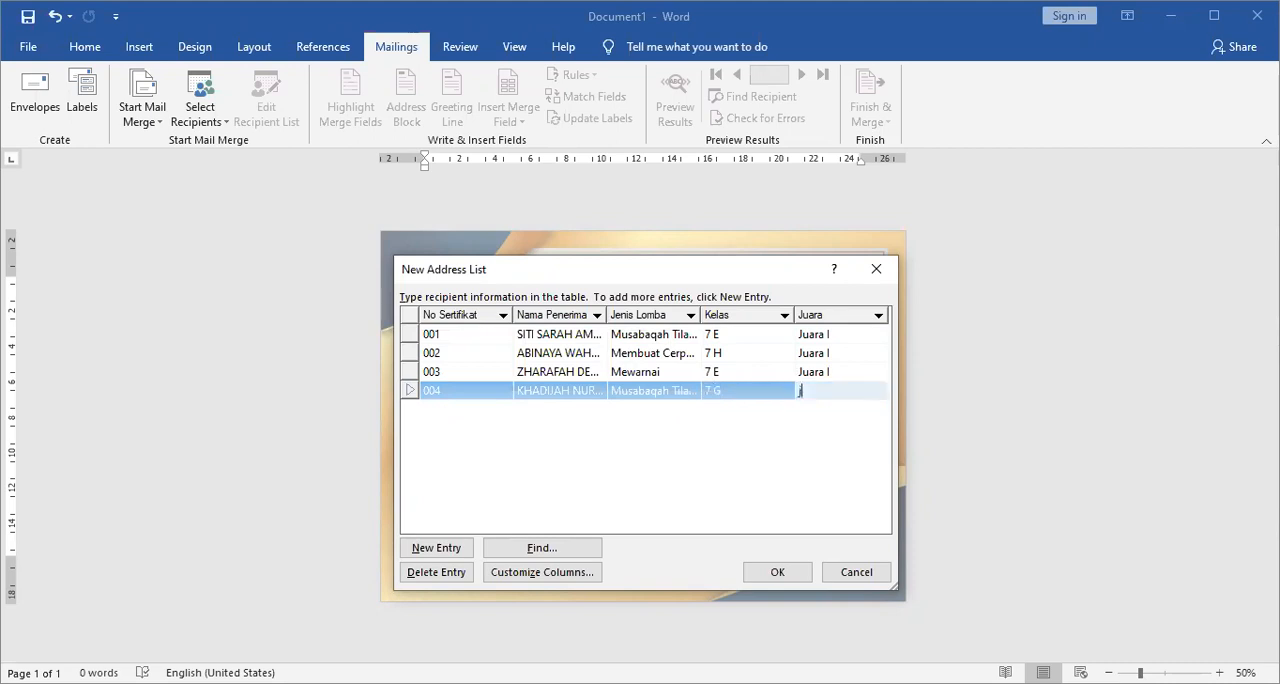
pyautogui.press('BackSpace')
pyautogui.press('BackSpace')
pyautogui.press('BackSpace')
pyautogui.press('BackSpace')
pyautogui.write('Juara II')
# Add an entry with No Sertifikat "005" and paste the recipient's full name under Nama Penerima.
pyautogui.press('Tab')
pyautogui.write('005')
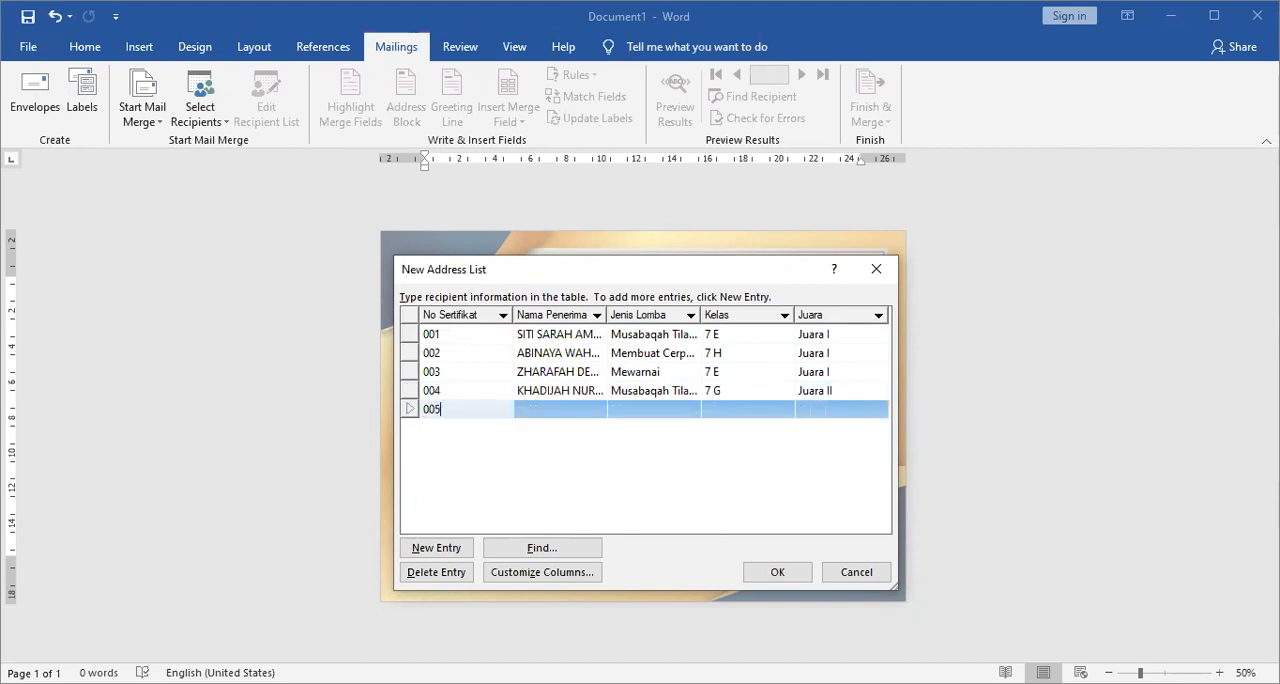
pyautogui.press('Tab')
pyautogui.hotkey('alt', 'Tab')
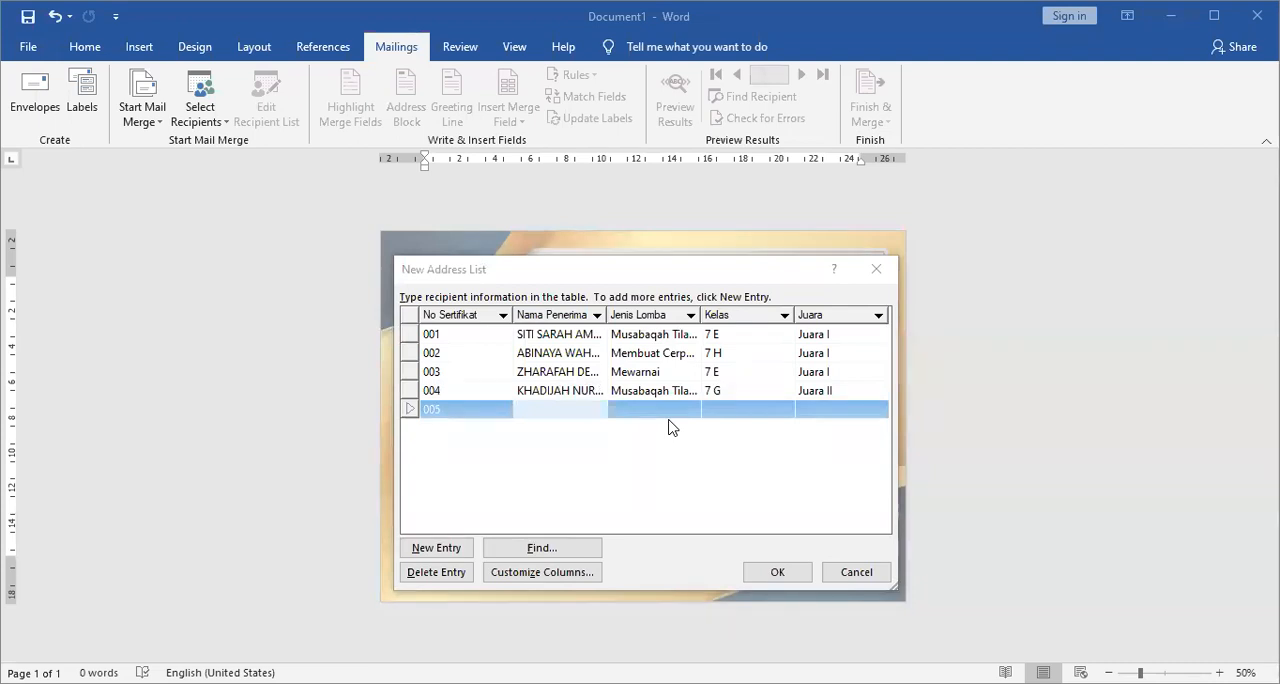
pyautogui.hotkey('alt', 'Tab')
pyautogui.hotkey('ctrl', 'v')
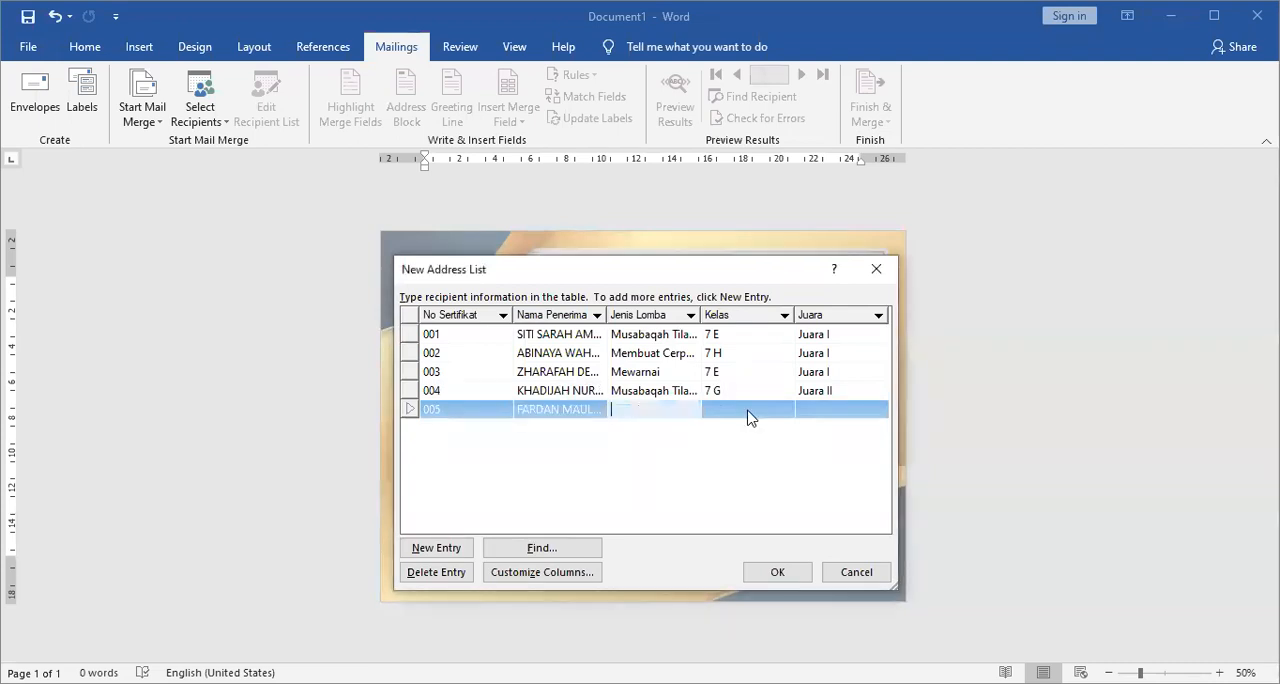
# Copy the Jenis Lomba "Membuat Cerpen" from entry 002 into entry 005.
pyautogui.click(663, 355)
pyautogui.hotkey('ctrl', 'c')
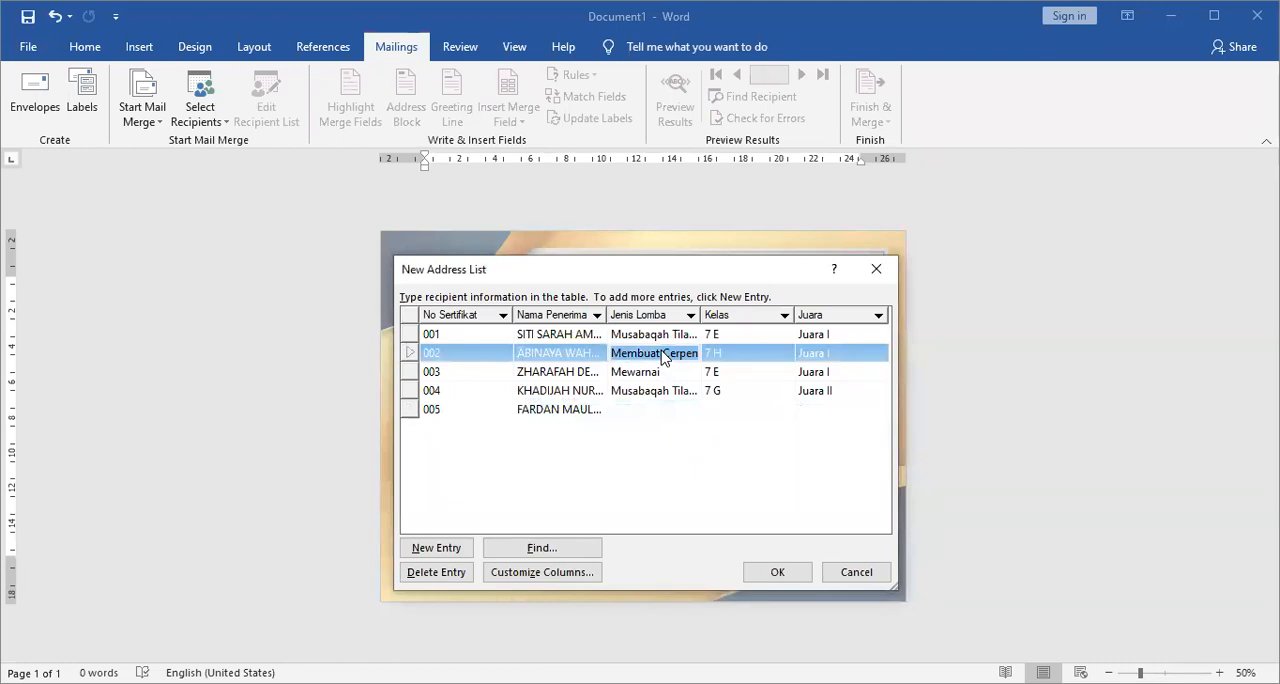
pyautogui.click(664, 408)
pyautogui.hotkey('ctrl', 'v')
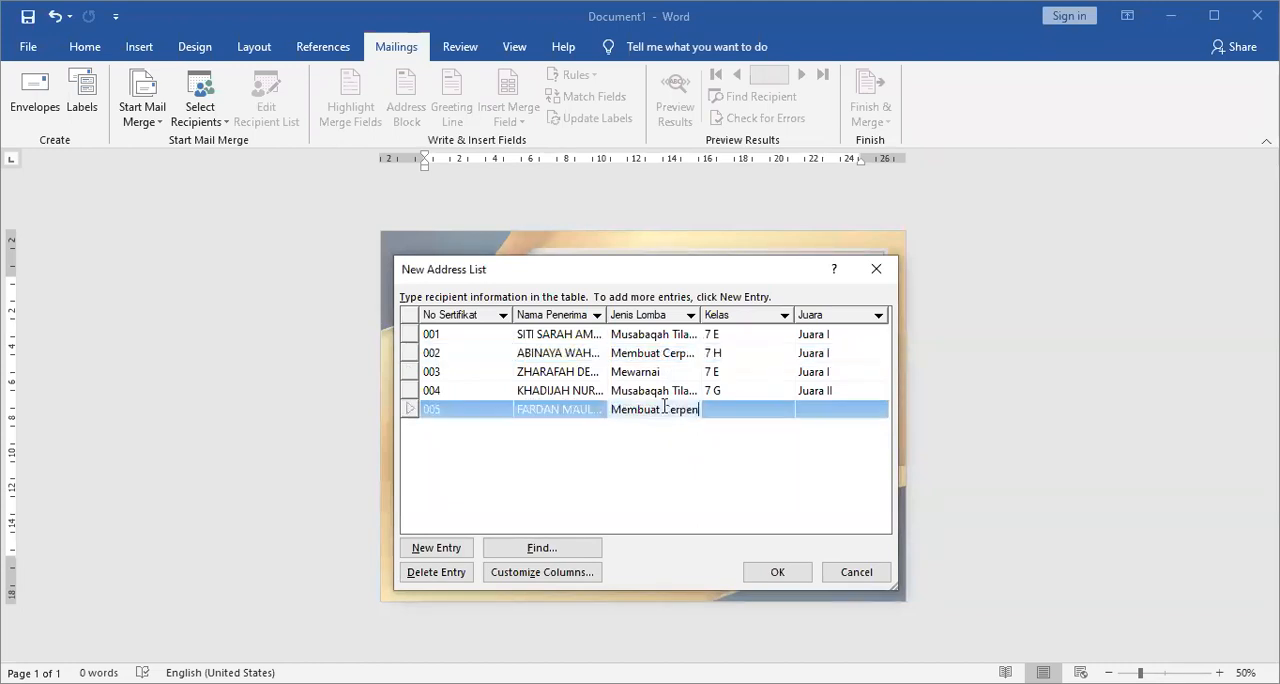
# Complete entry 005 with Kelas "7 F" and Juara "Juara II".
pyautogui.click(757, 413)
pyautogui.write('7 F')
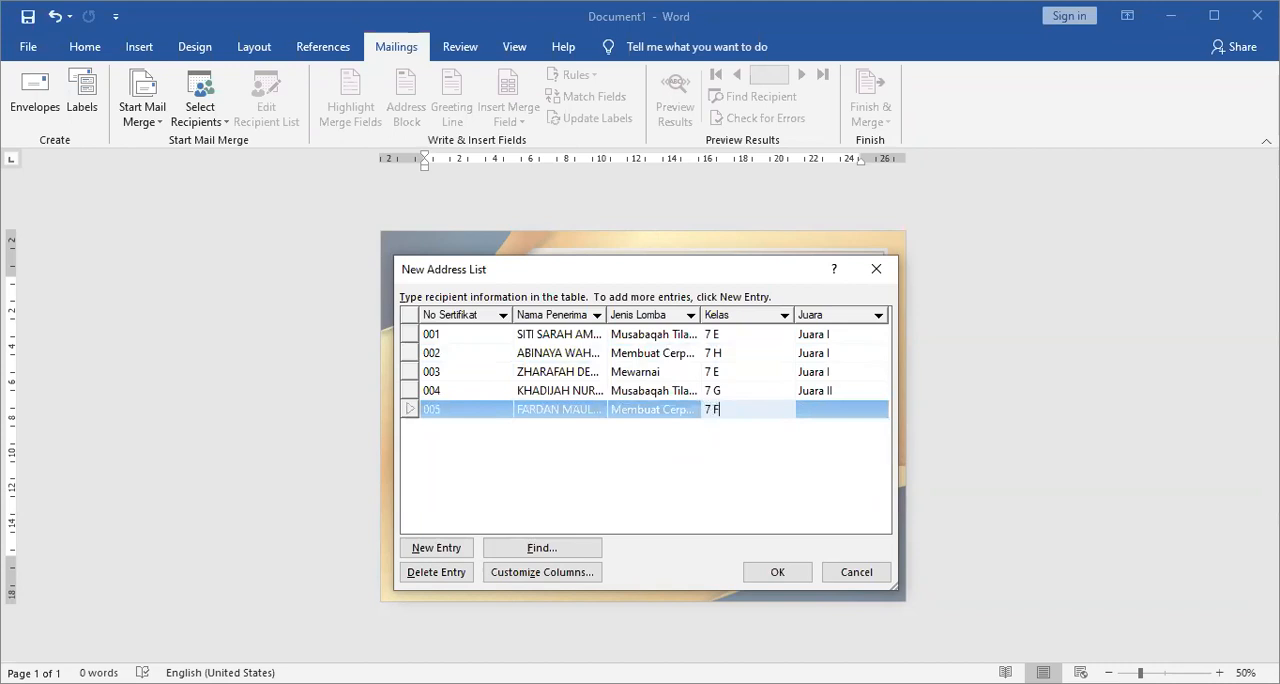
pyautogui.press('Tab')
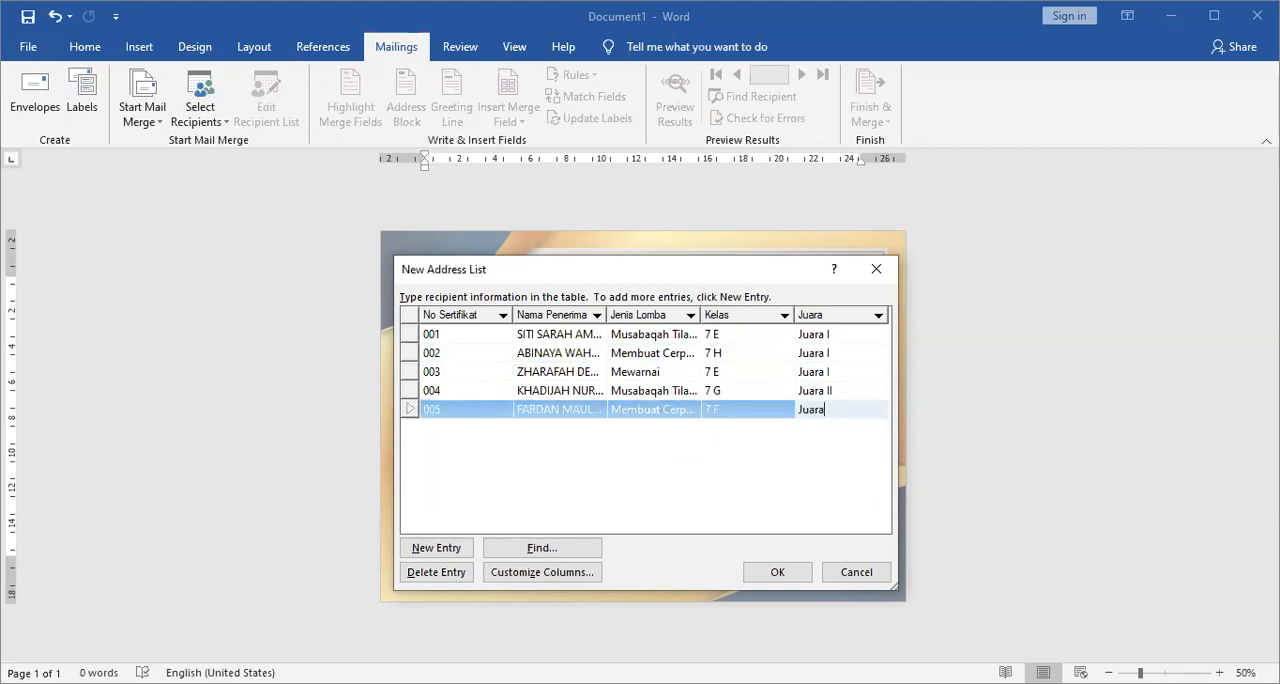
pyautogui.hotkey('ctrl', 'BackSpace')
pyautogui.hotkey('ctrl', 'BackSpace')
pyautogui.write('Juara')
# Add an entry with No Sertifikat "006" and paste the recipient's full name under Nama Penerima.
pyautogui.press('Tab')
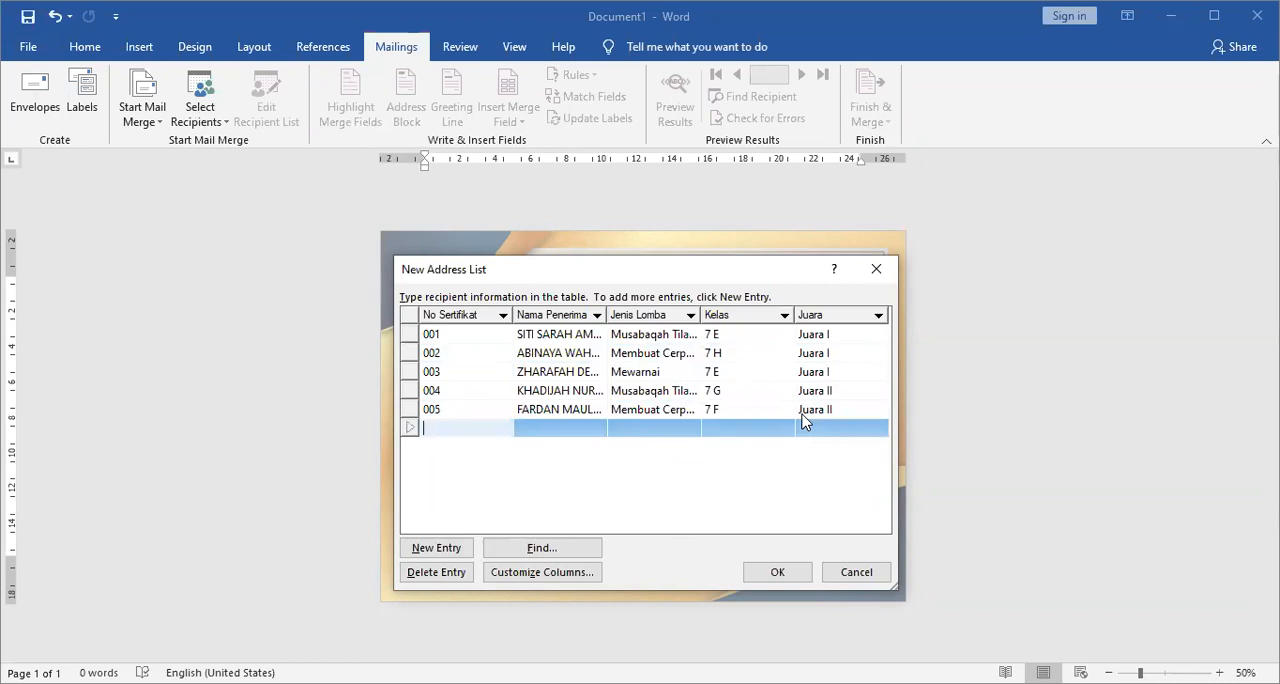
pyautogui.write('00')
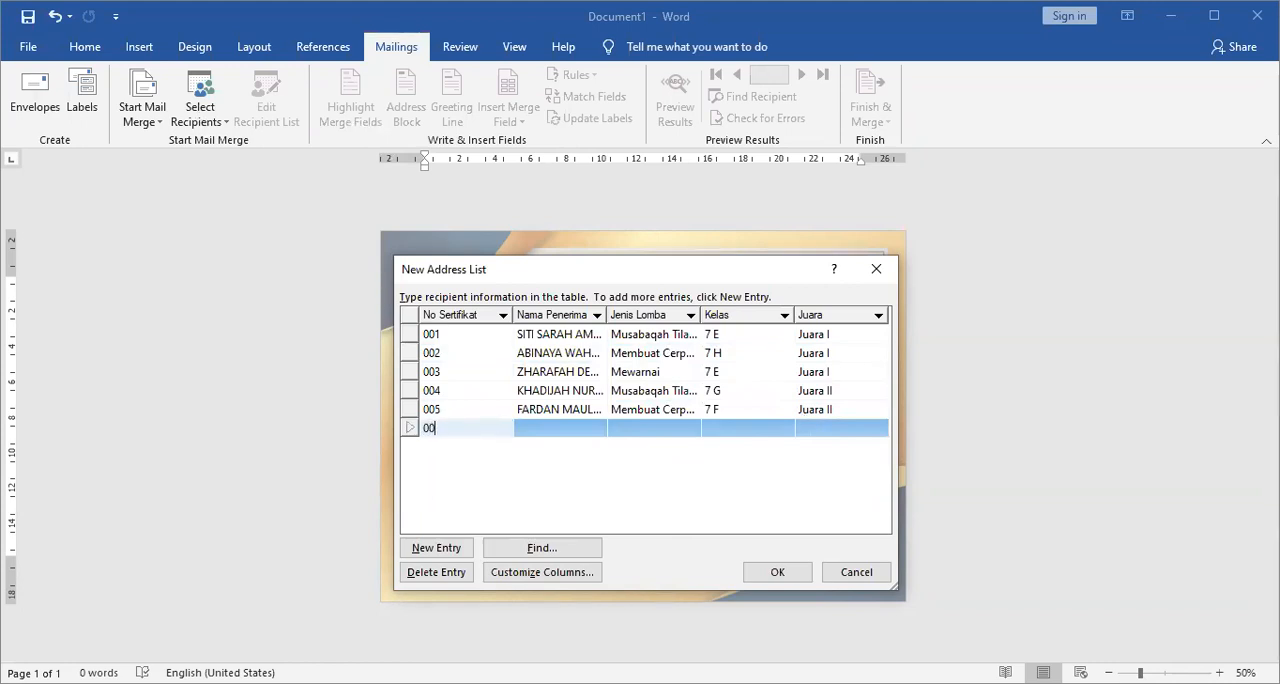
pyautogui.write('6')
pyautogui.press('Tab')
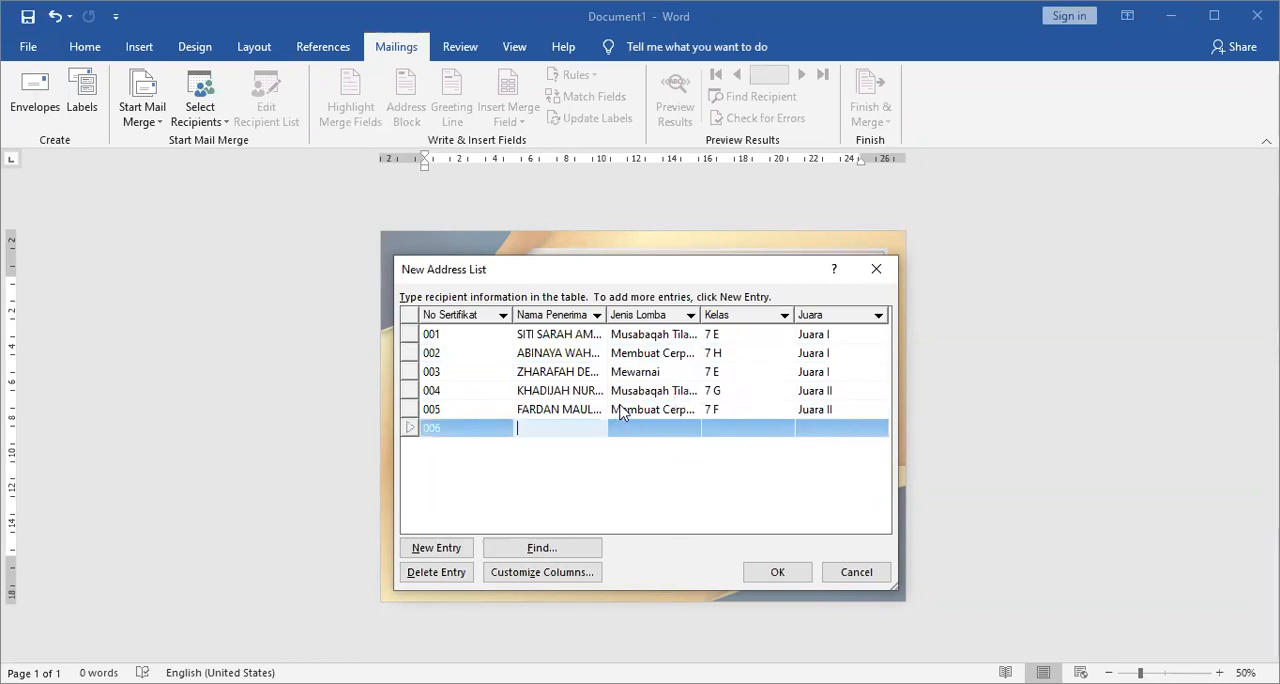
pyautogui.hotkey('alt', 'Tab')
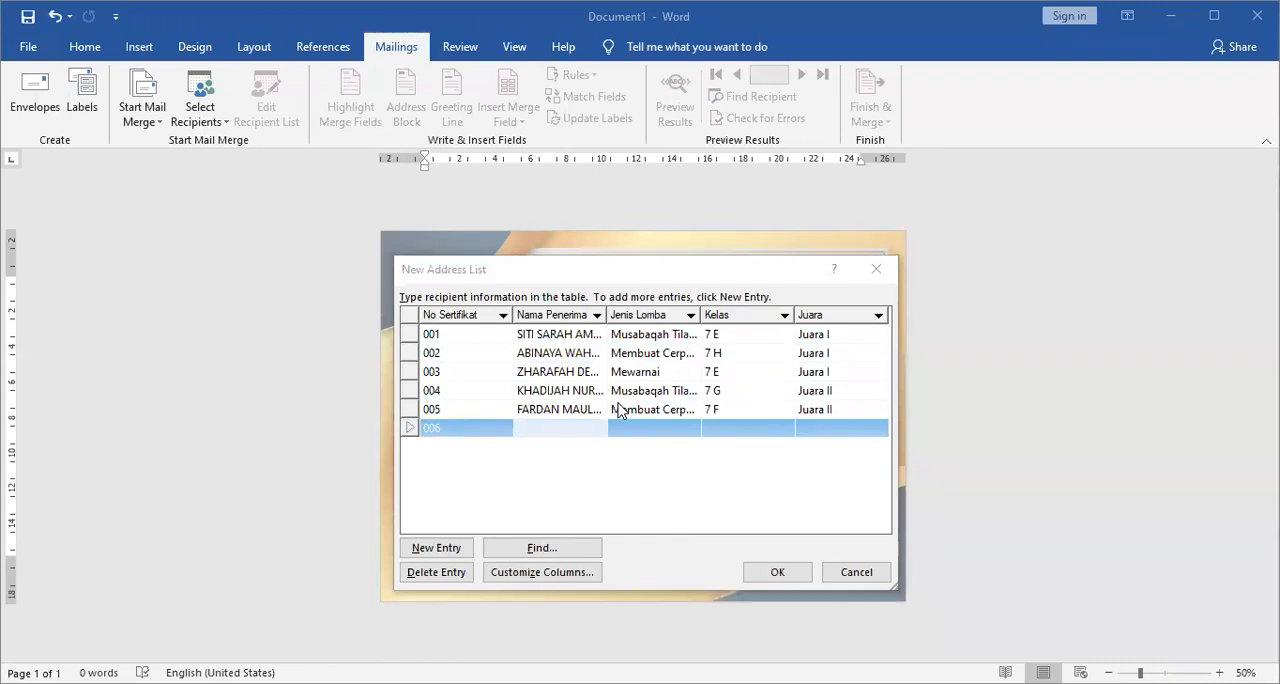
pyautogui.hotkey('alt', 'Tab')
pyautogui.hotkey('ctrl', 'v')
pyautogui.press('Tab')
# Copy the Jenis Lomba "Mewarnai" from entry 003 into entry 006.
pyautogui.click(644, 377)
pyautogui.hotkey('ctrl', 'c')
pyautogui.click(642, 434)
pyautogui.hotkey('ctrl', 'v')
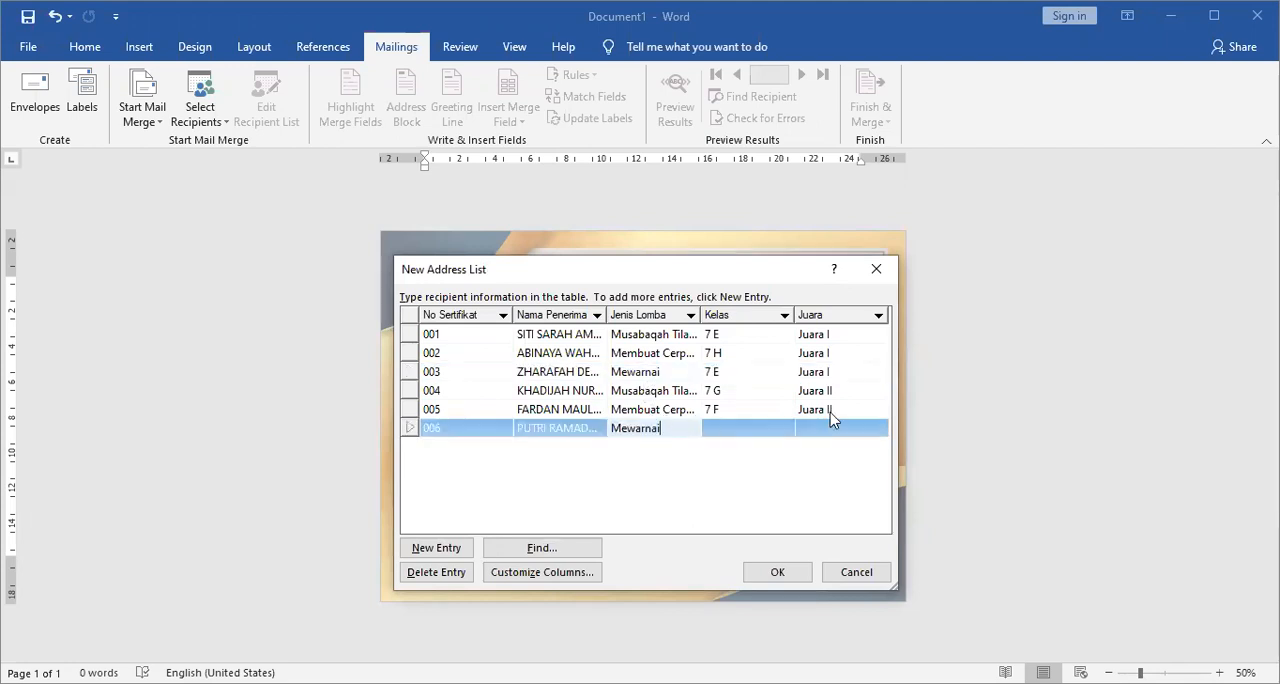
# Complete entry 006 with Kelas "7 F" and Juara "Juara II".
pyautogui.press('Tab')
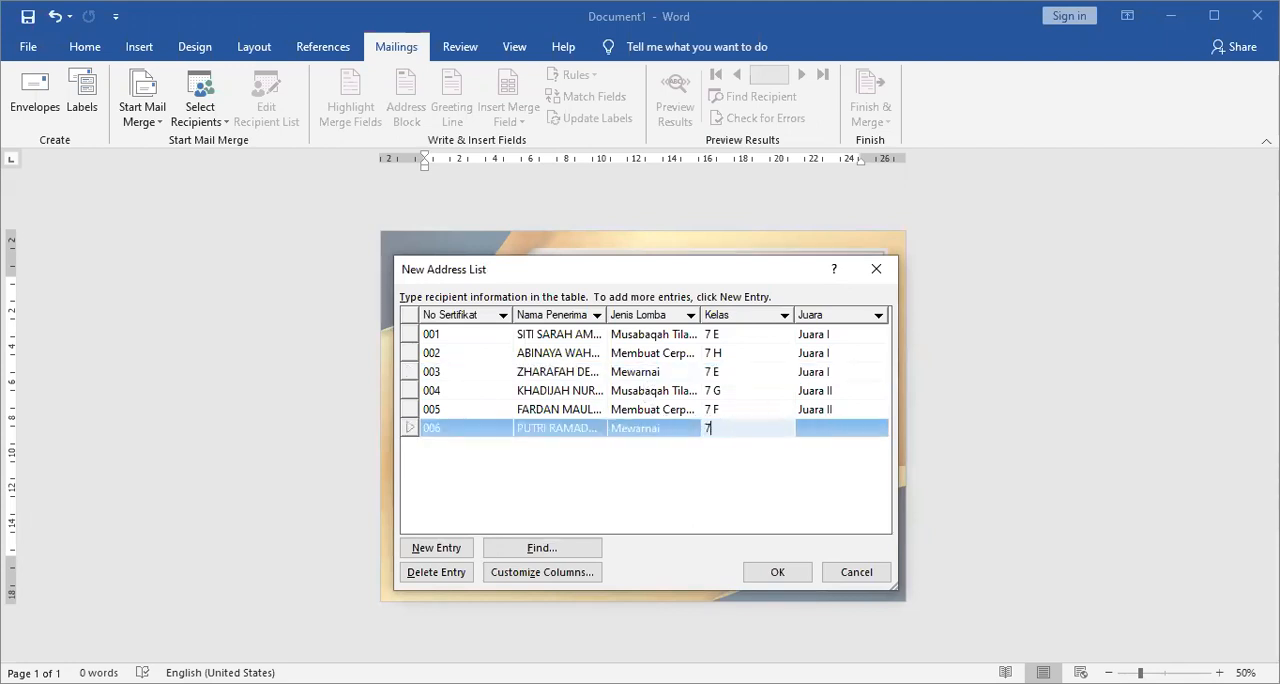
pyautogui.write('7 E')
pyautogui.press('Tab')
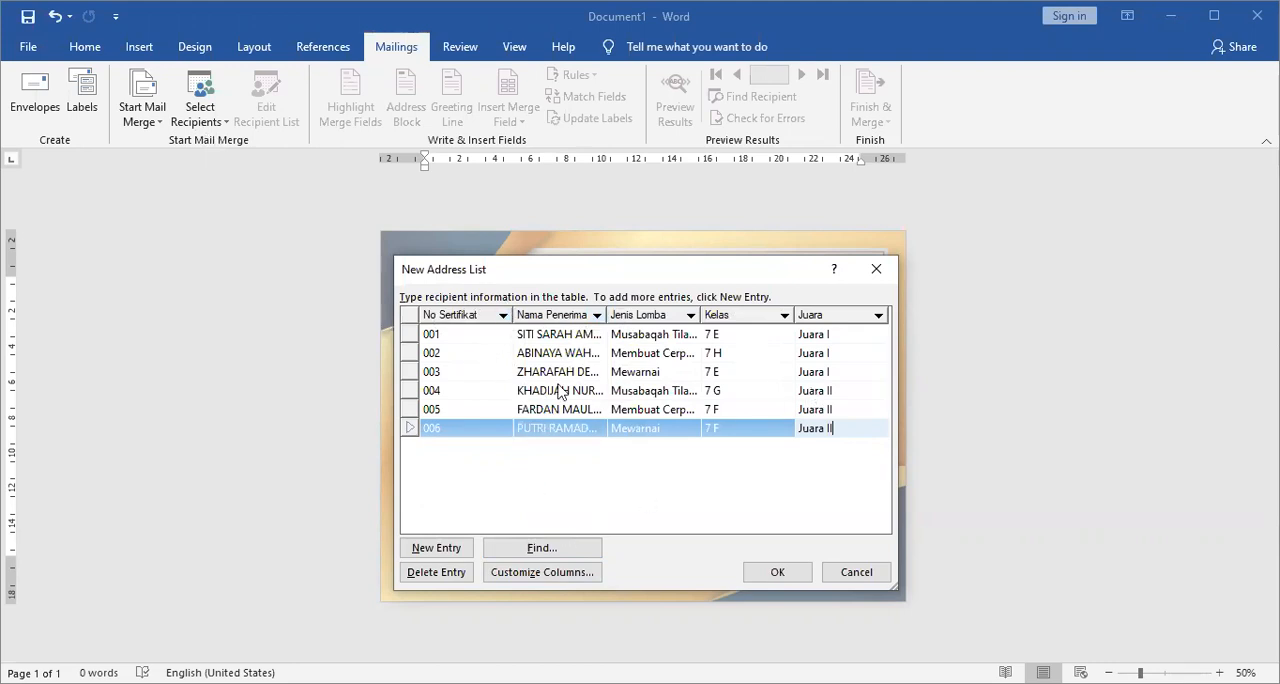
# Save the finished address list in the MTSN folder on drive D: under a name starting with "DATA JUARA LOMBA ULTAH MT".
pyautogui.click(779, 573)
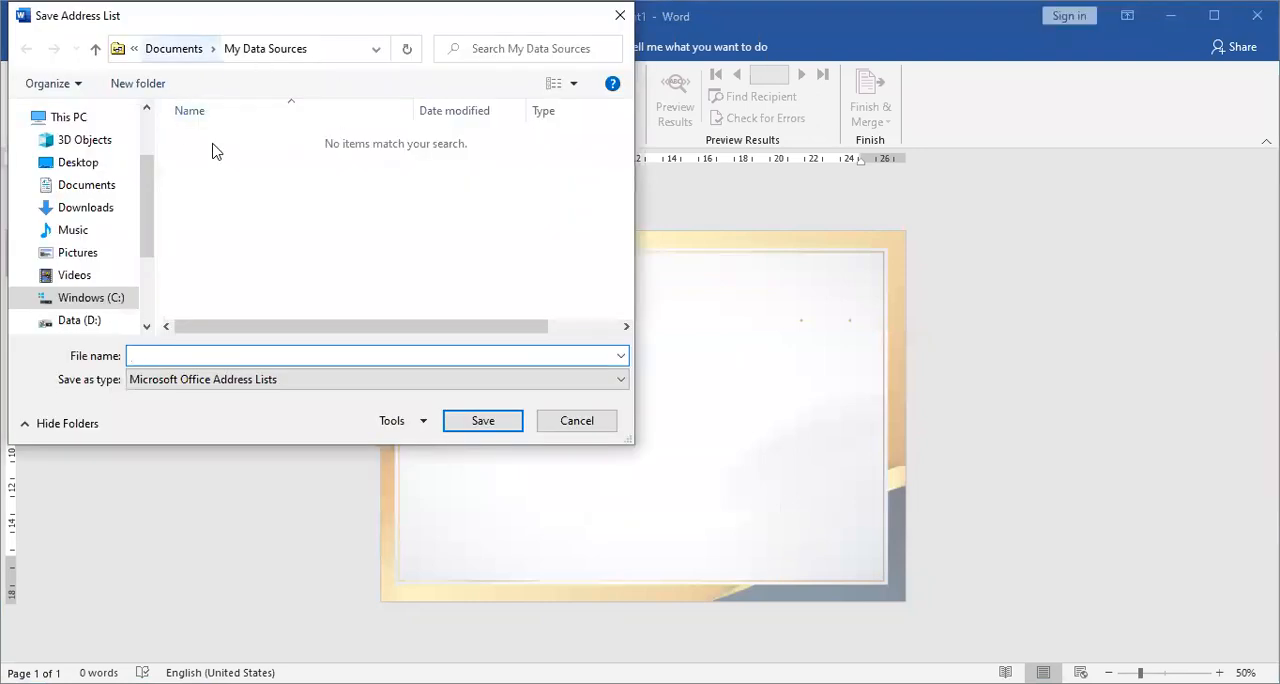
pyautogui.click(151, 297)
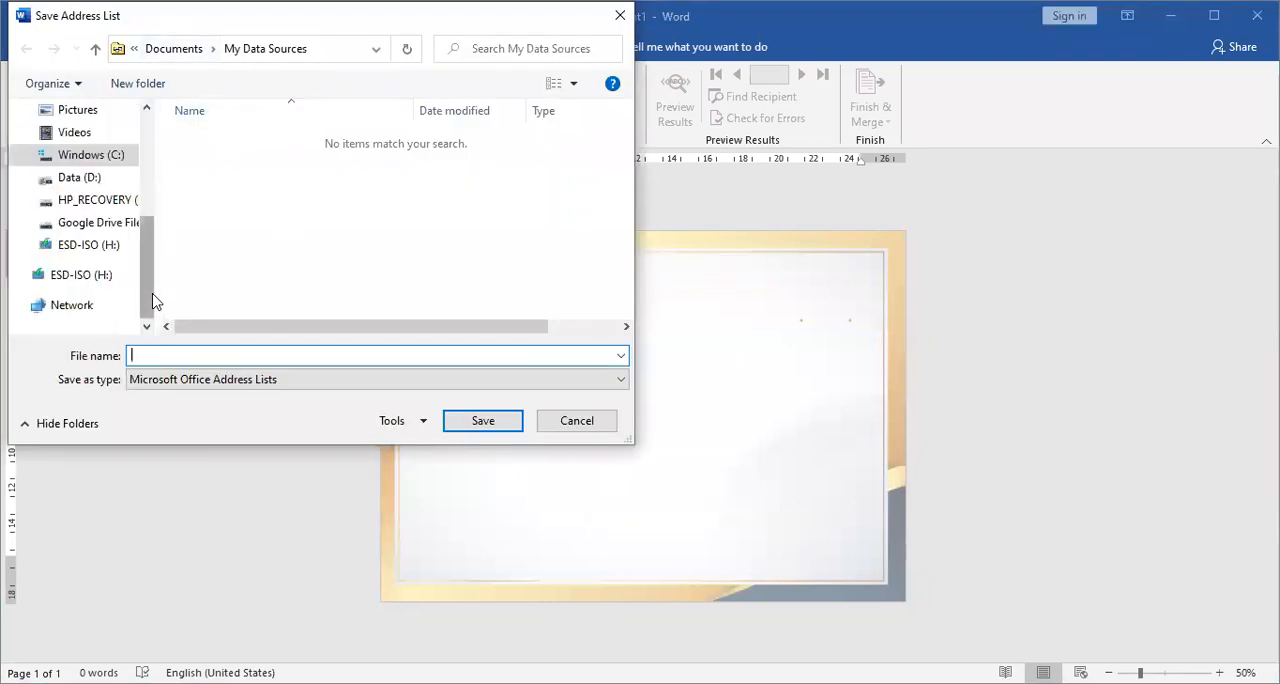
pyautogui.click(80, 177)
pyautogui.moveTo(628, 190); pyautogui.dragTo(624, 305)
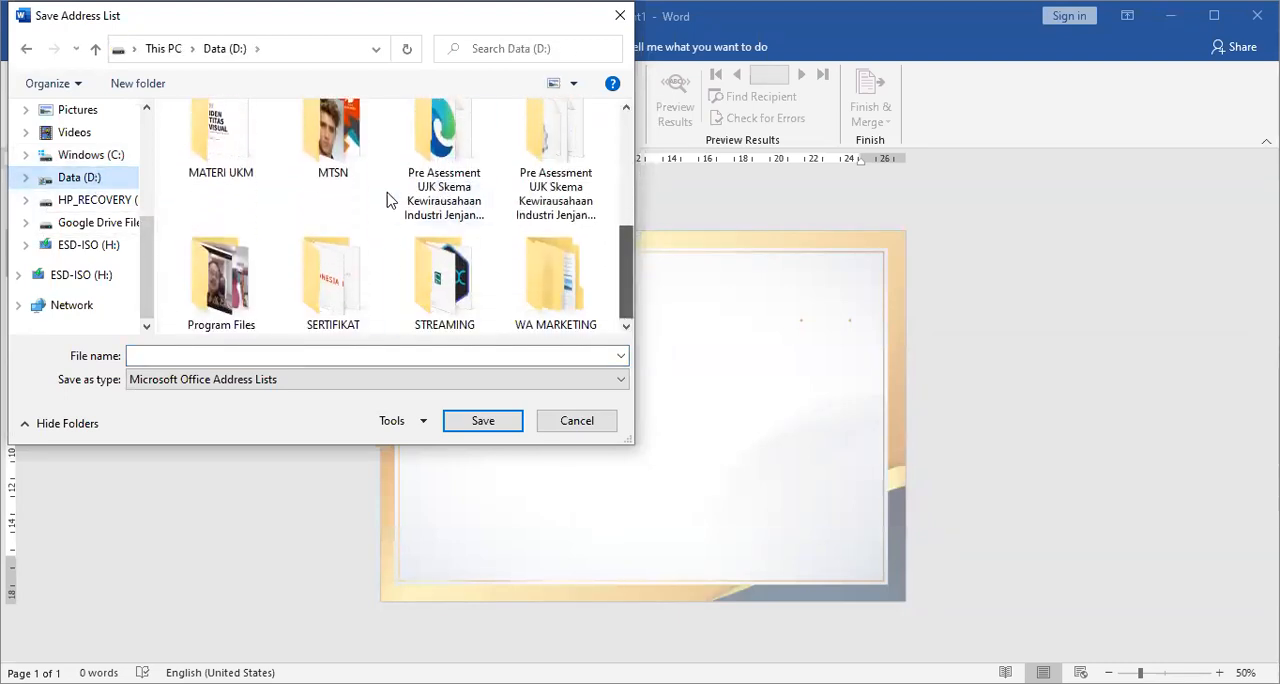
pyautogui.click(322, 155)
pyautogui.doubleClick(322, 155)
pyautogui.click(339, 355)
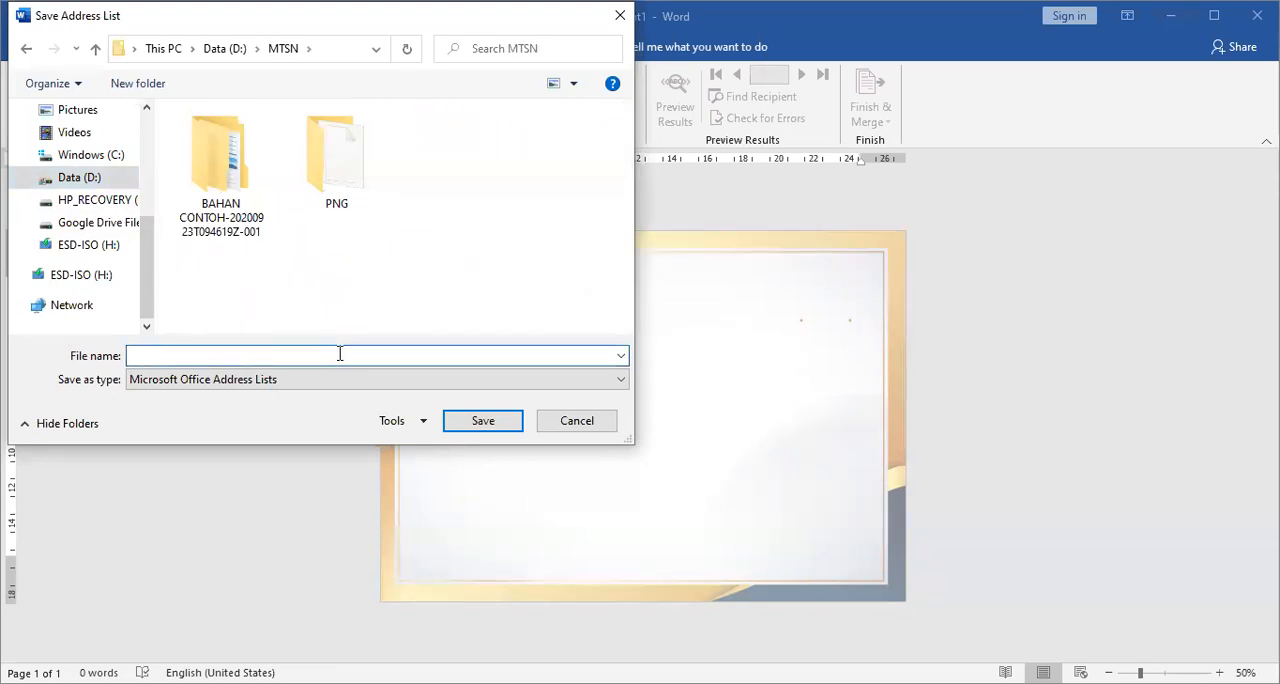
pyautogui.write('DATA JUARA LOMBA ULTAH MT')
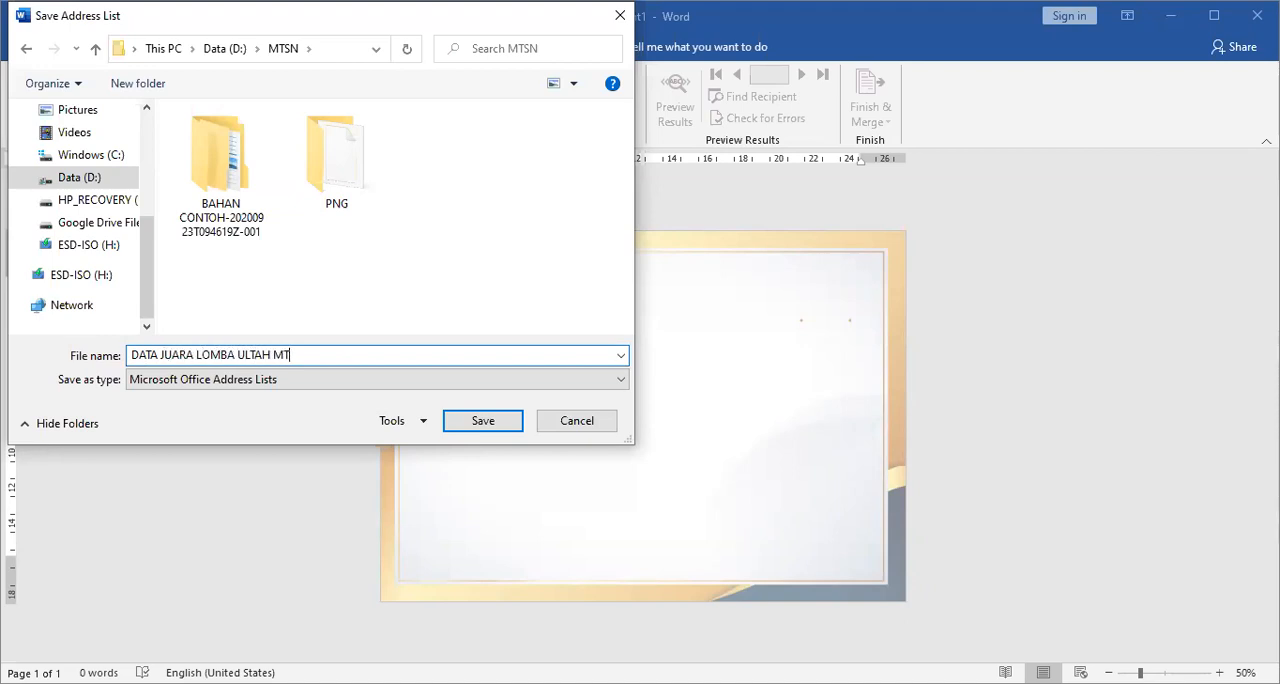
pyautogui.click(502, 428)
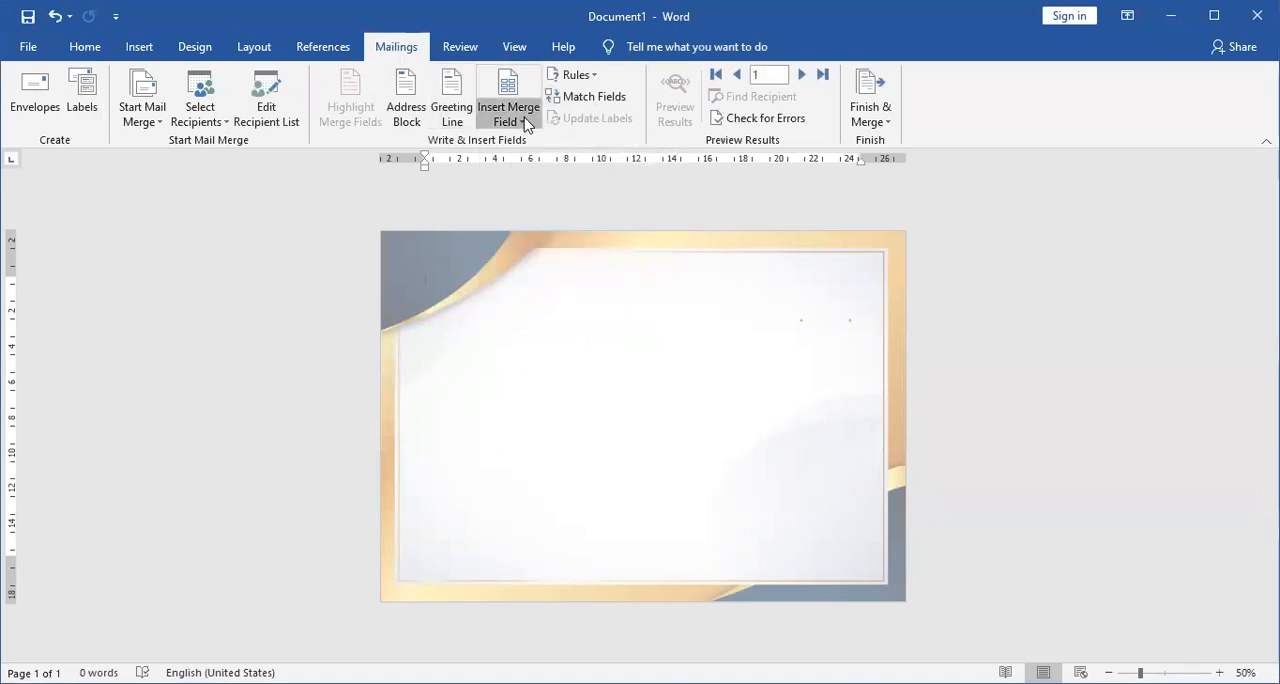
# Check the available merge fields, and centre the empty first line with a font size of 20.
pyautogui.click(527, 122)
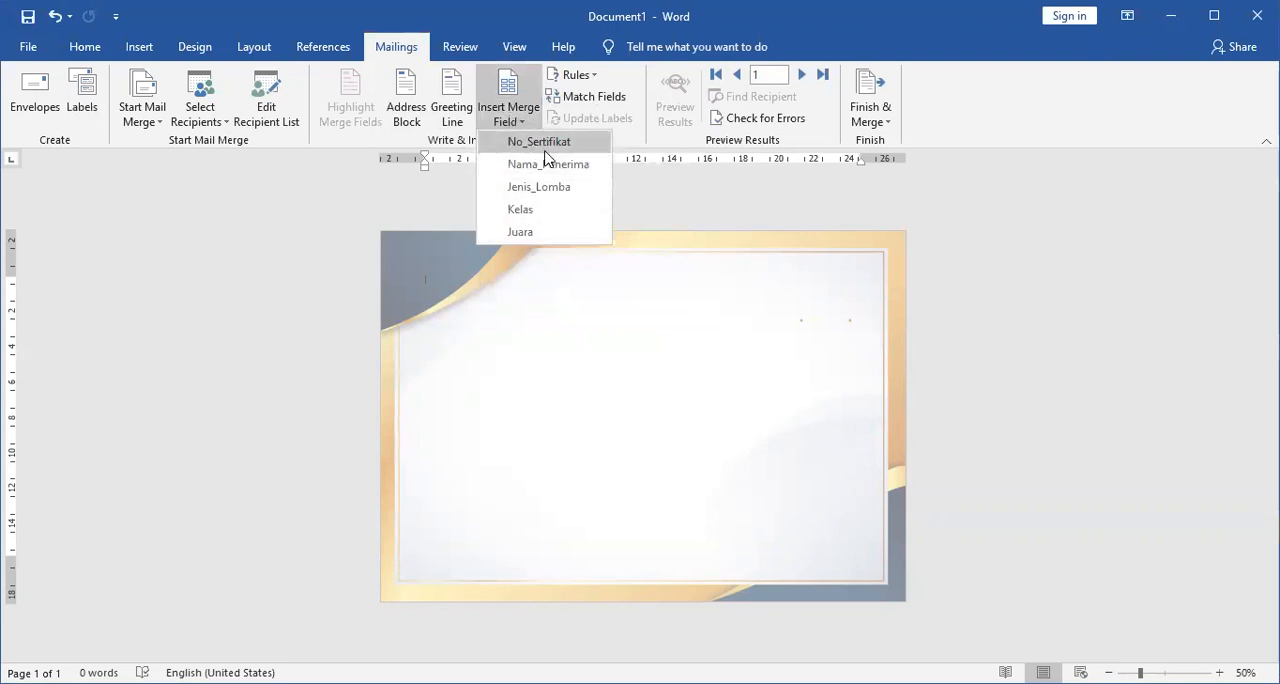
pyautogui.click(669, 322)
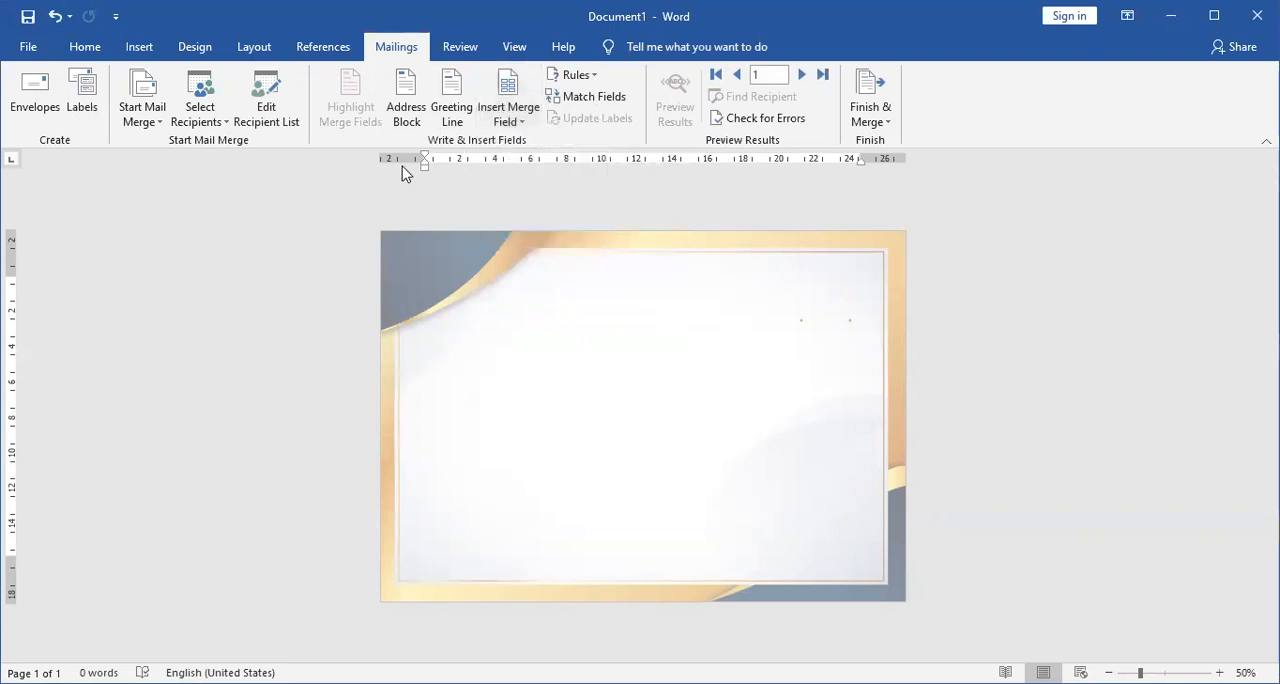
pyautogui.click(86, 50)
pyautogui.click(447, 111)
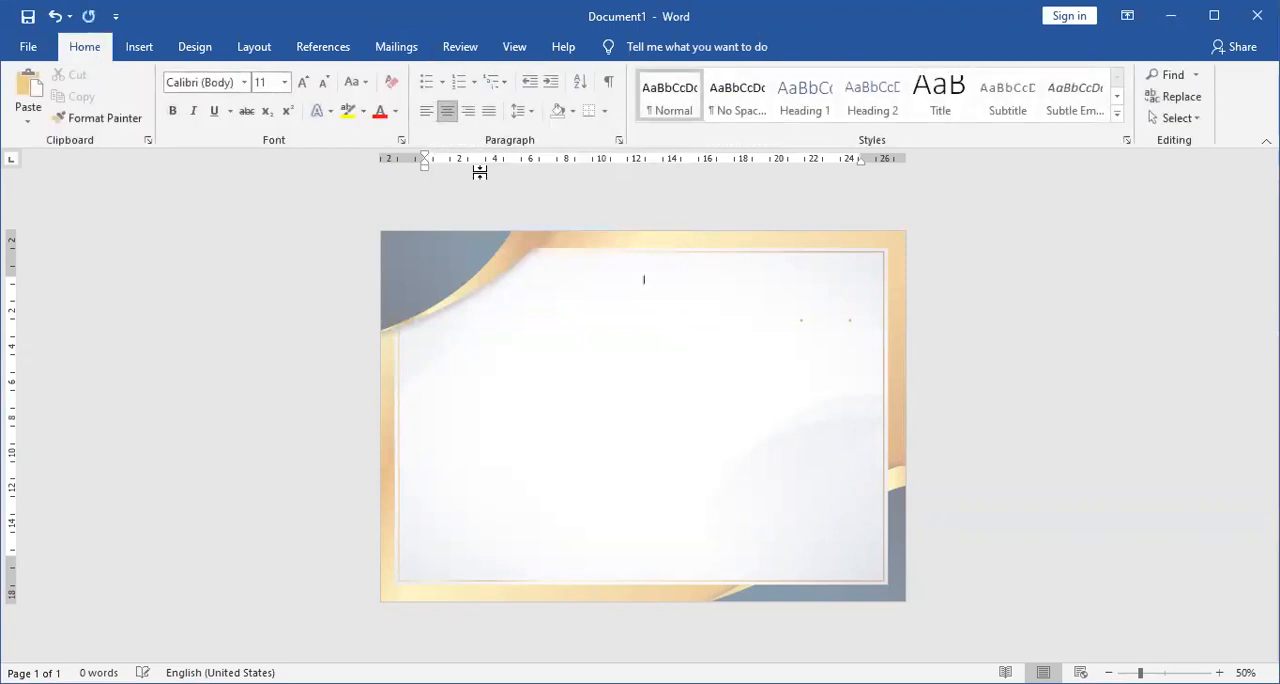
pyautogui.click(304, 84)
pyautogui.click(304, 84)
pyautogui.click(304, 84)
pyautogui.click(304, 84)
pyautogui.click(304, 84)
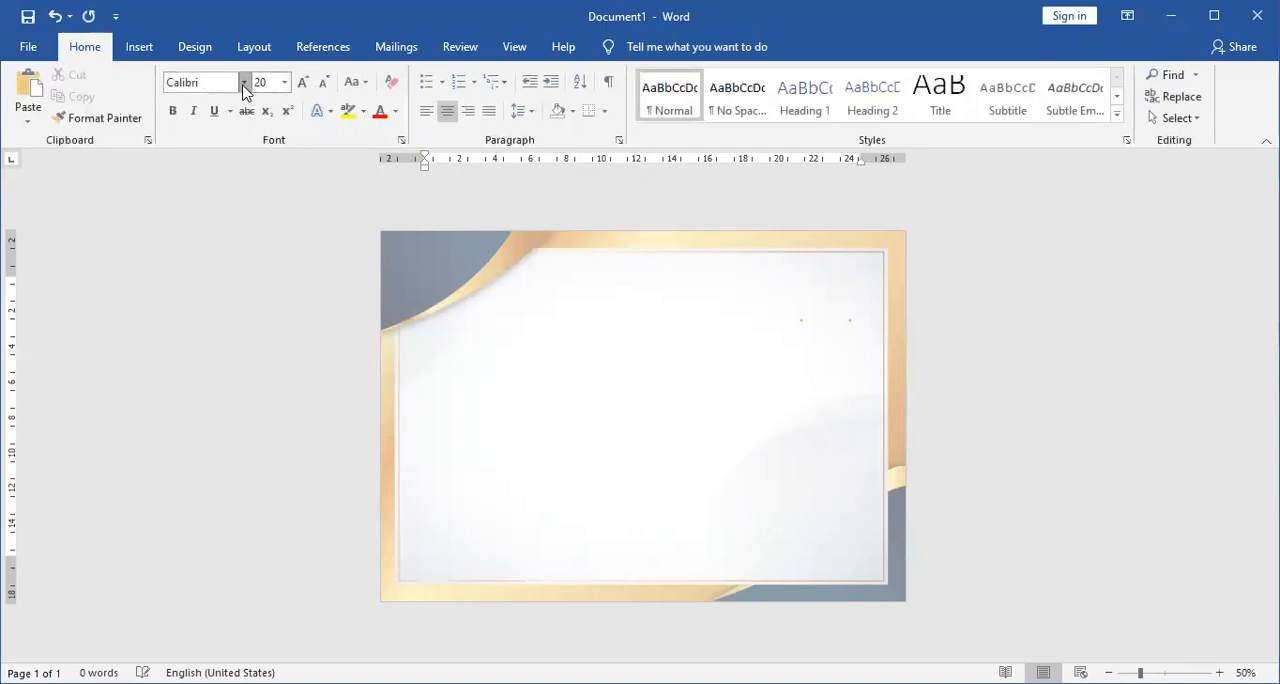
# Set the font of the empty first line to Embassy BT.
pyautogui.click(243, 85)
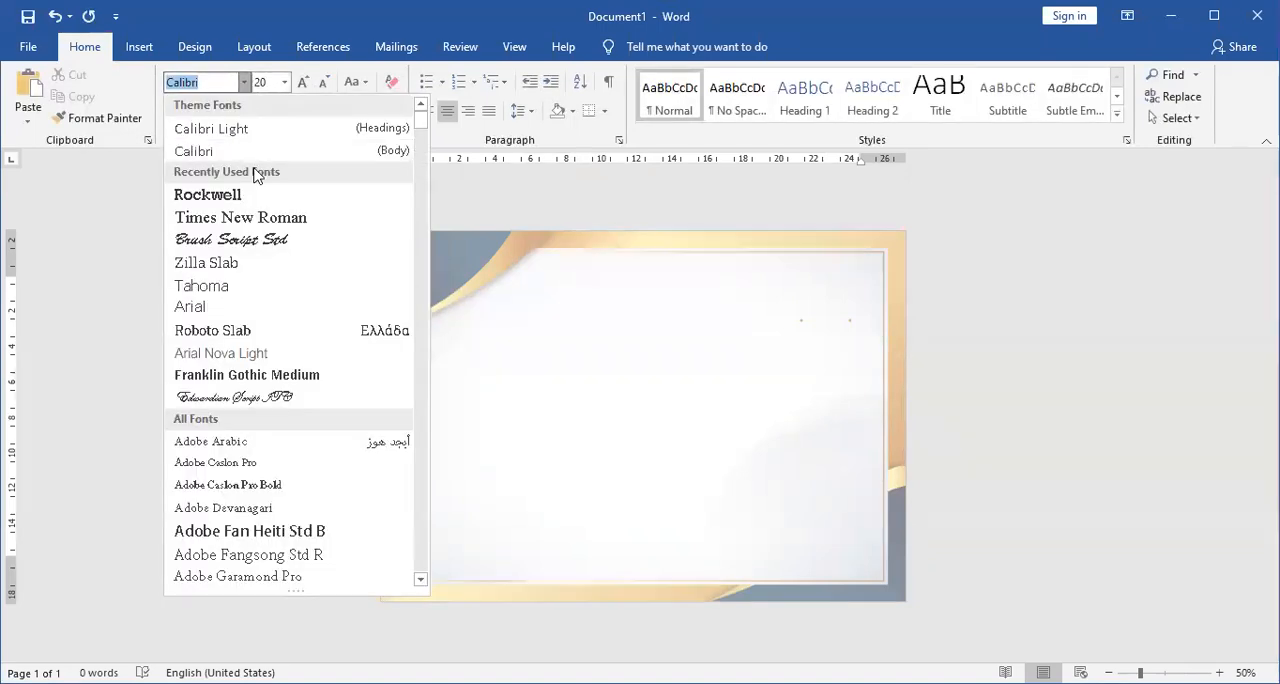
pyautogui.write('EngL')
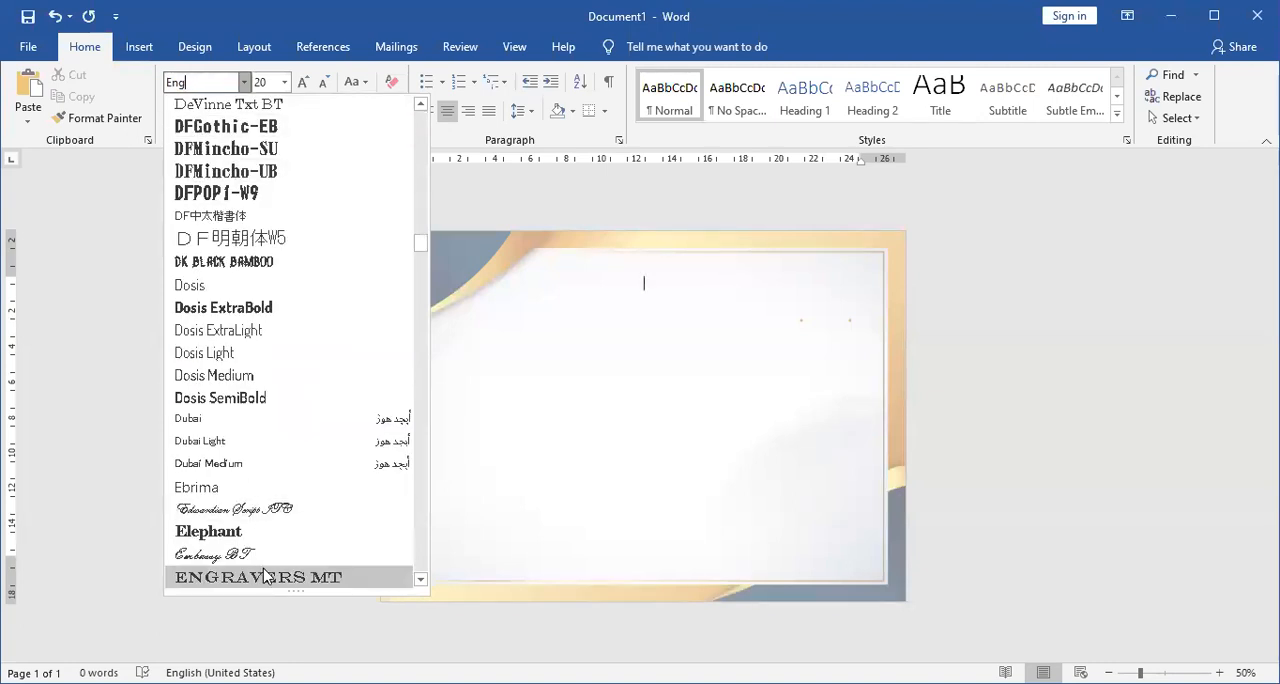
pyautogui.scroll(-1, 282, 537)
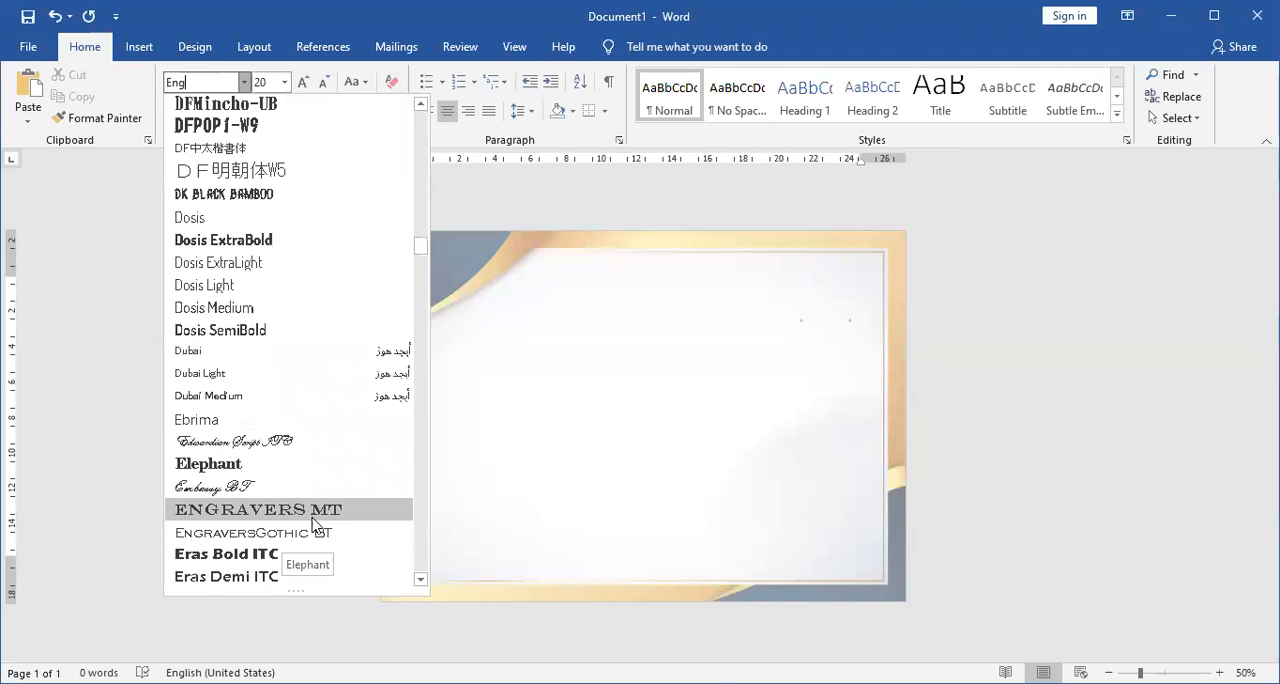
pyautogui.scroll(-2, 312, 524)
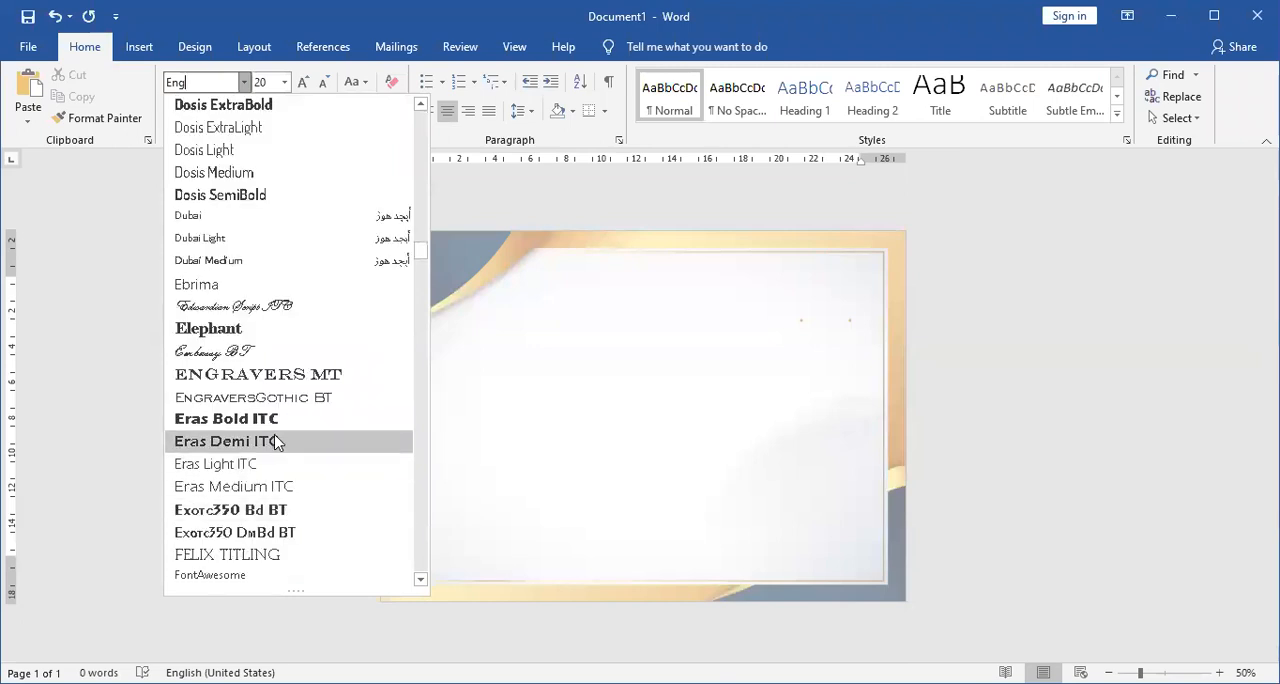
pyautogui.click(276, 351)
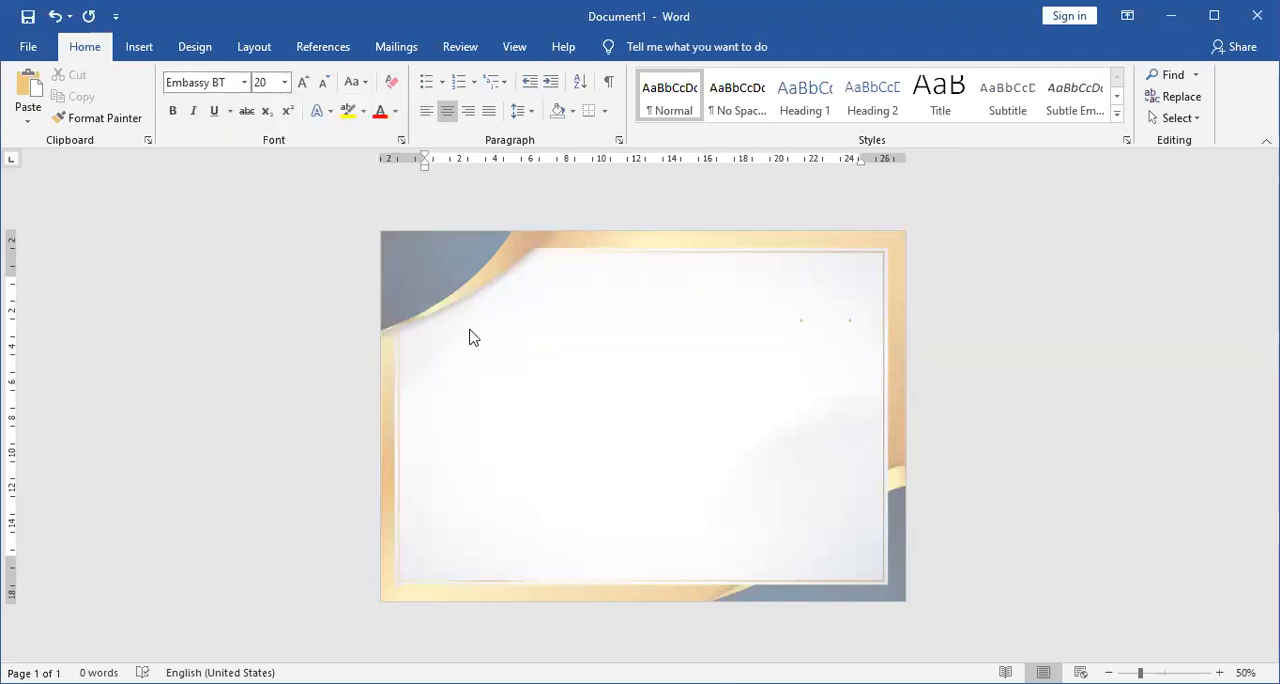
# Enter the title "Sertifikat" on the first line and enlarge it to font size 72.
pyautogui.write('Sertifikat')
pyautogui.hotkey('ctrl', 'a')
pyautogui.click(308, 84)
pyautogui.click(303, 82)
pyautogui.click(303, 82)
pyautogui.click(303, 82)
pyautogui.click(303, 82)
pyautogui.click(303, 82)
pyautogui.click(303, 82)
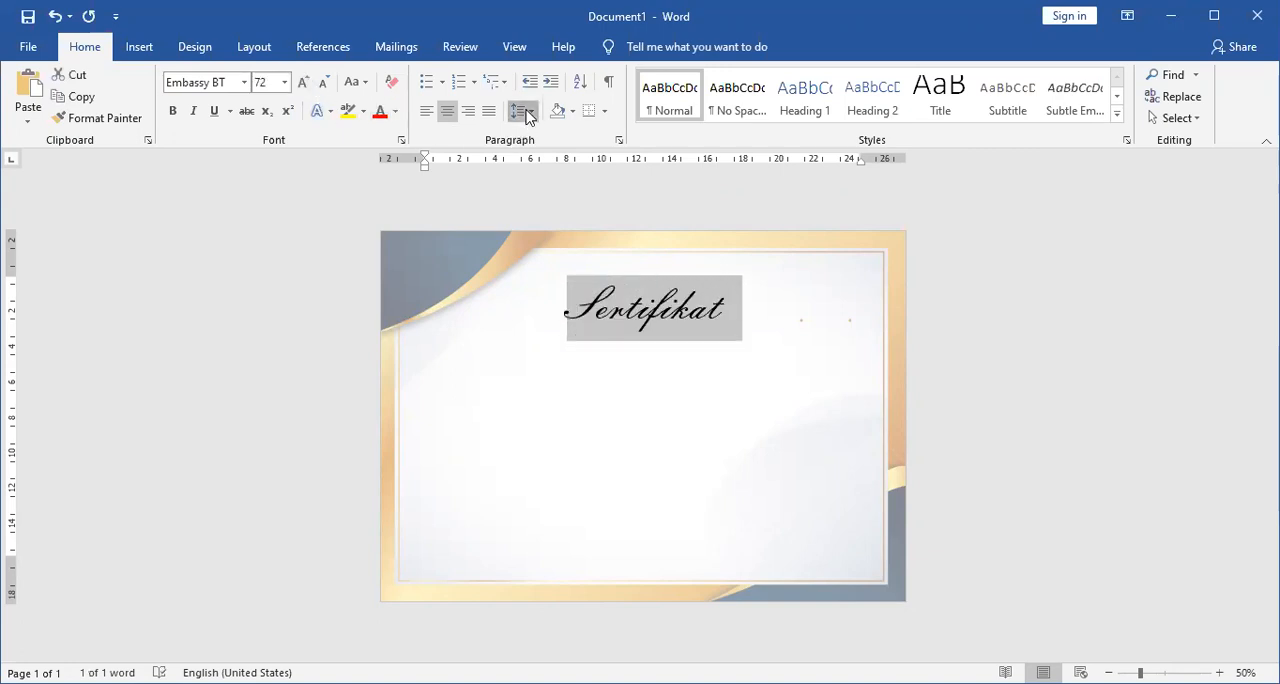
# Give the "Sertifikat" title a line spacing of 1,0 and remove the space after the paragraph.
pyautogui.click(528, 116)
pyautogui.click(578, 137)
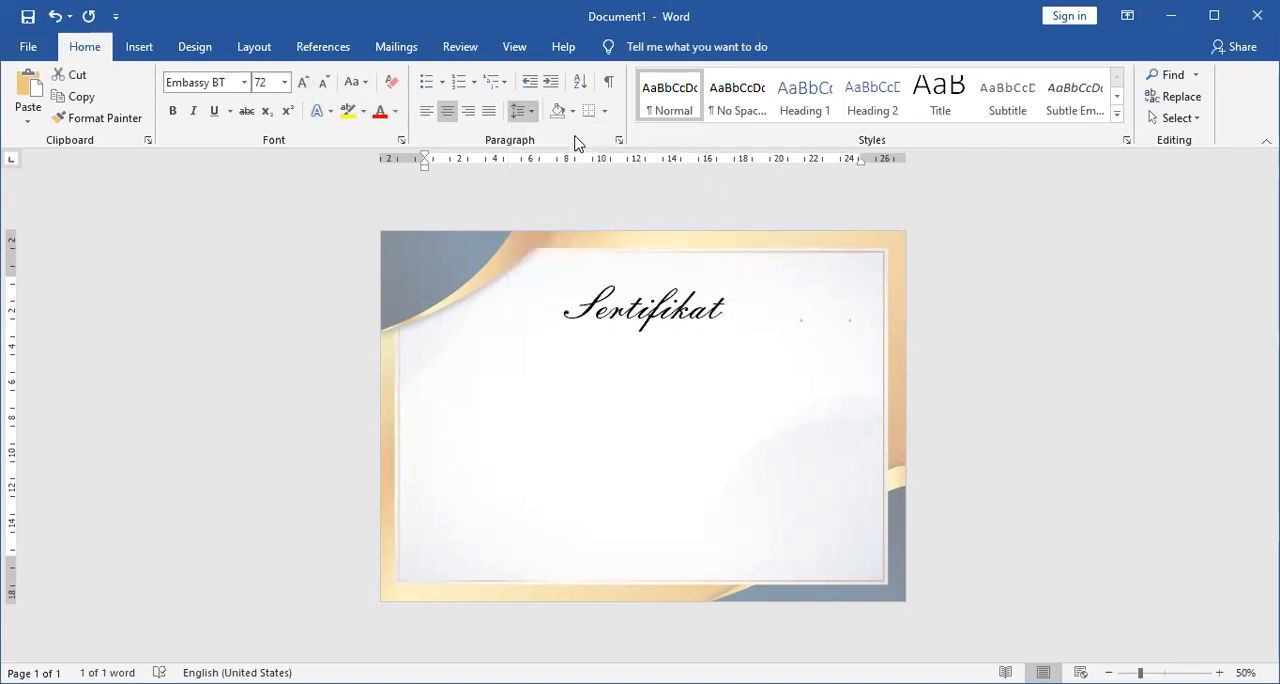
pyautogui.click(521, 116)
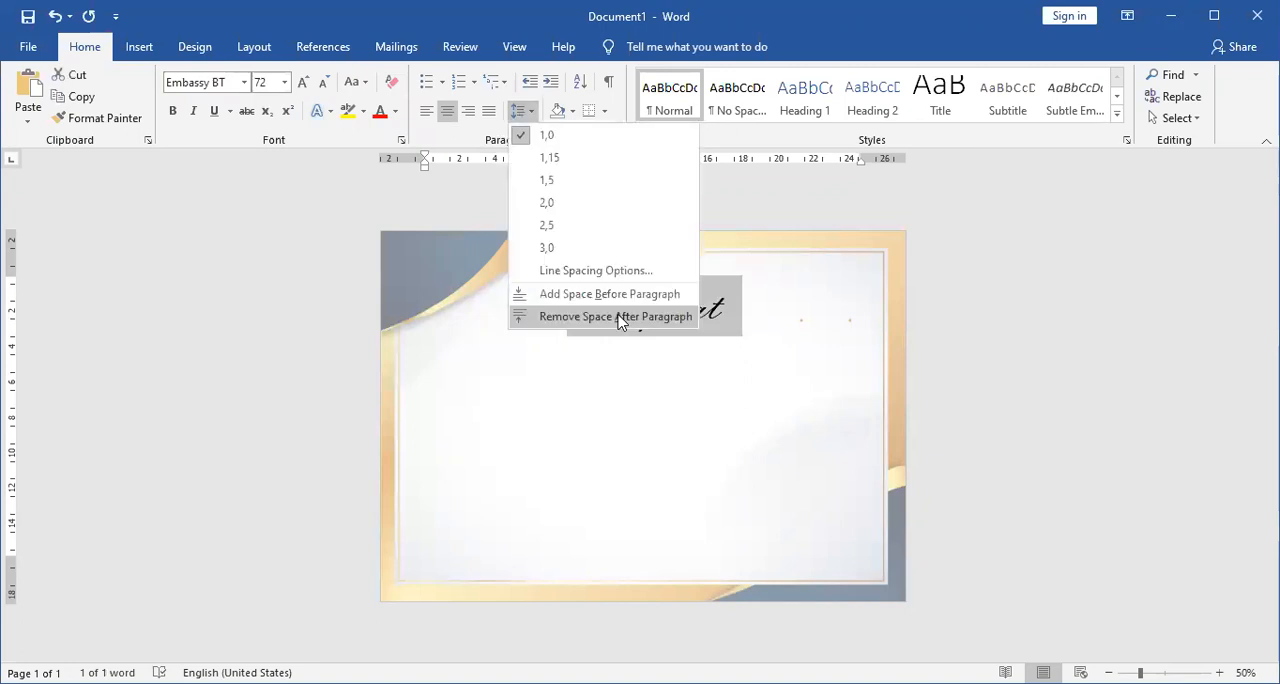
pyautogui.click(592, 321)
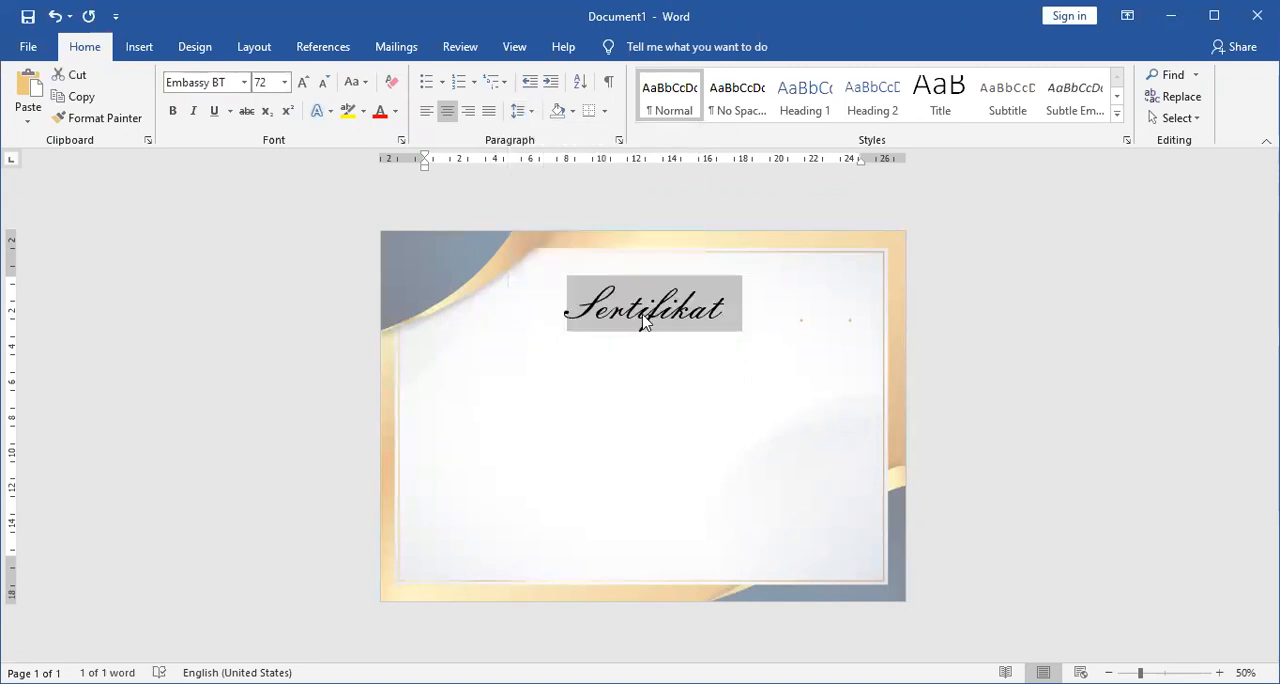
# Colour the "Sertifikat" title with the standard light blue.
pyautogui.click(738, 308)
pyautogui.tripleClick(616, 307)
pyautogui.click(395, 113)
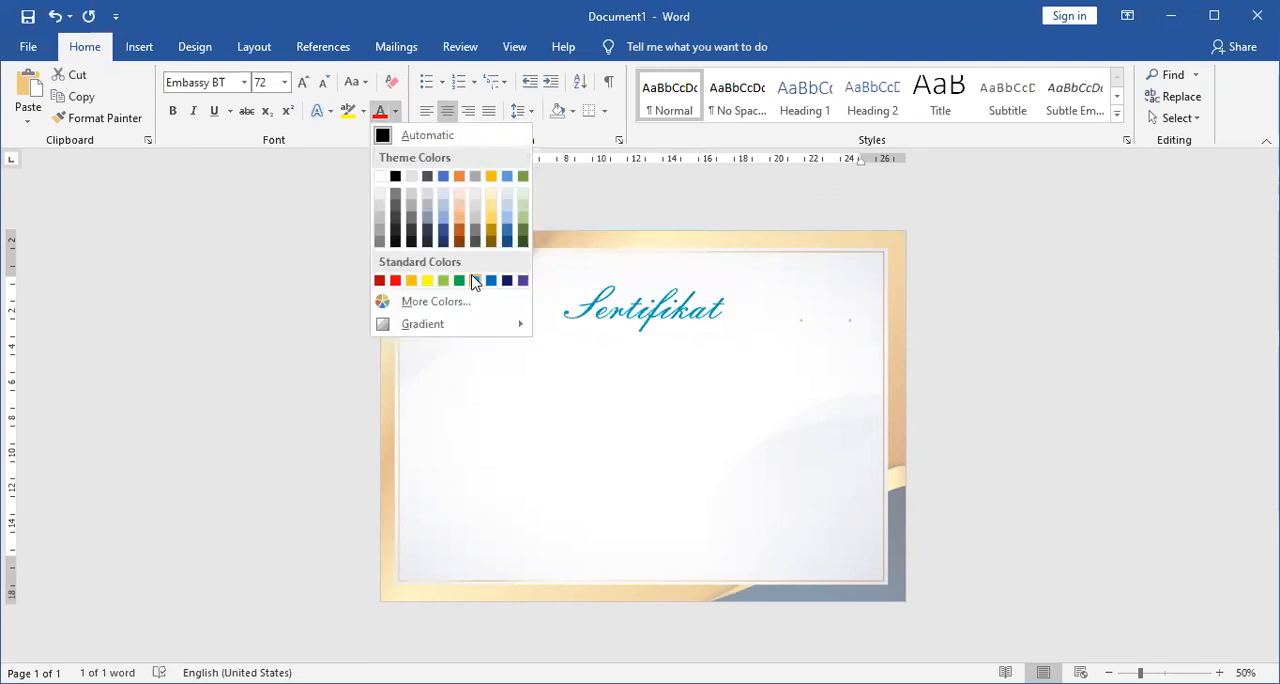
pyautogui.click(474, 281)
pyautogui.click(763, 278)
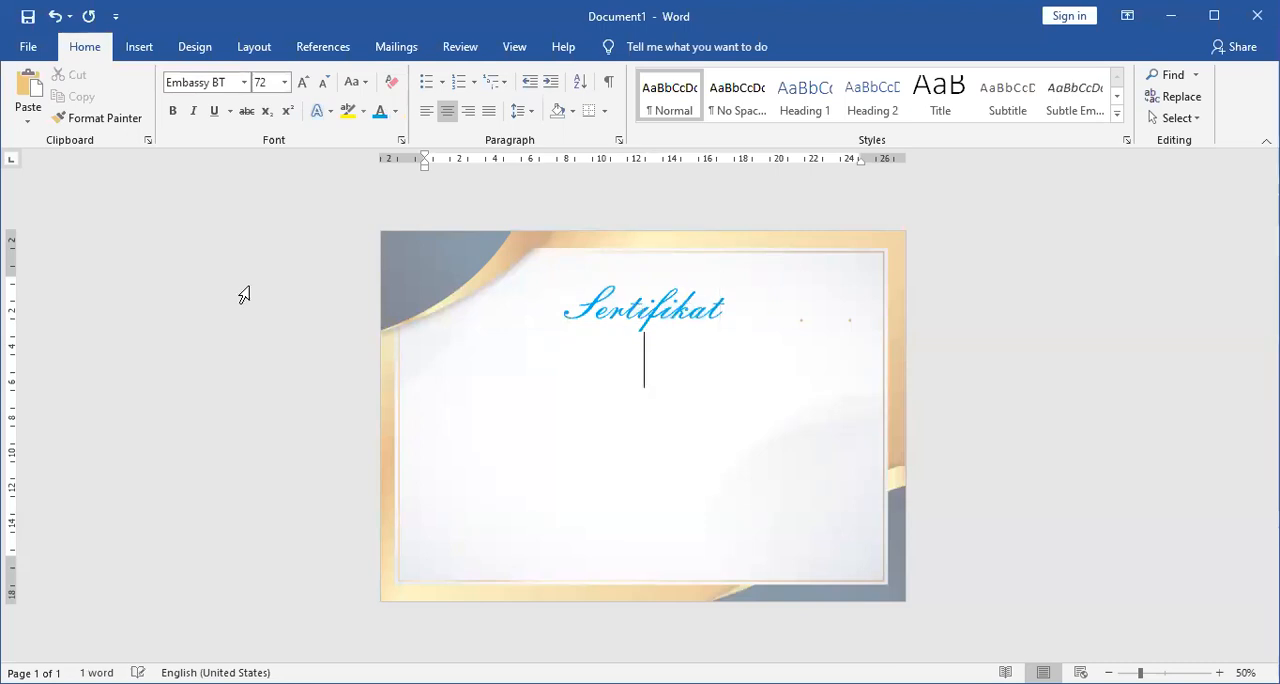
# Add the text "Nomor :" in font size 12 on the line below the title.
pyautogui.click(284, 82)
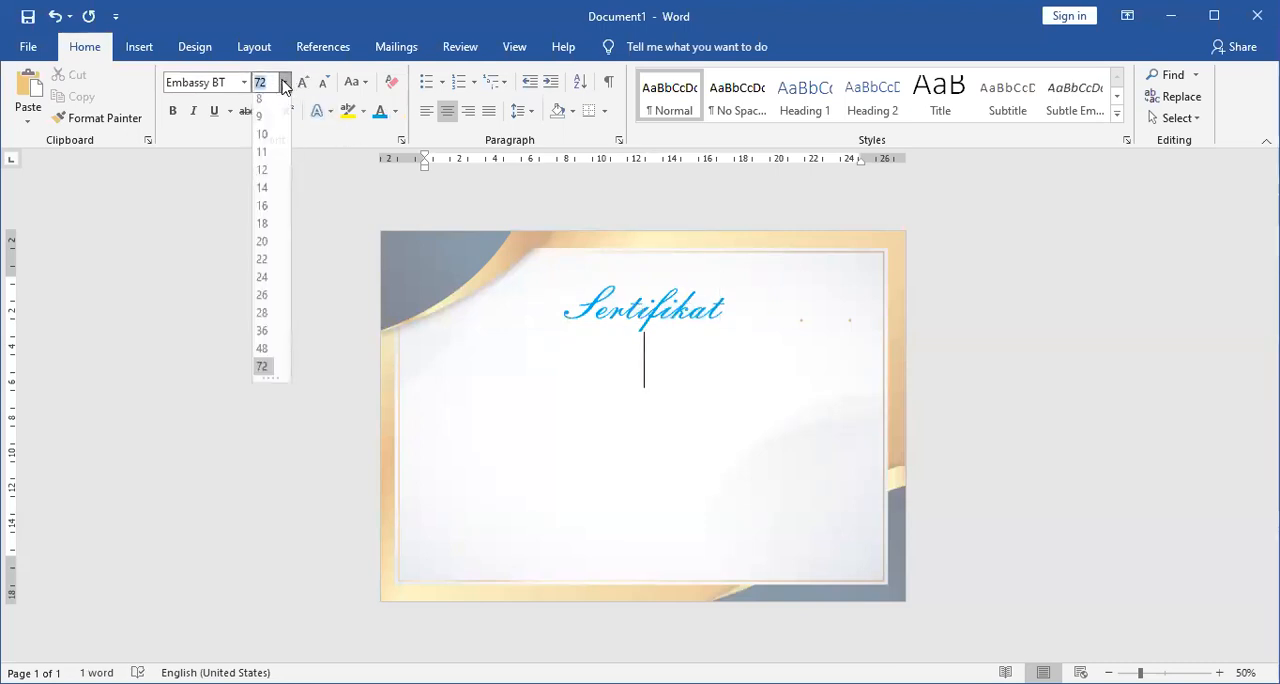
pyautogui.click(271, 177)
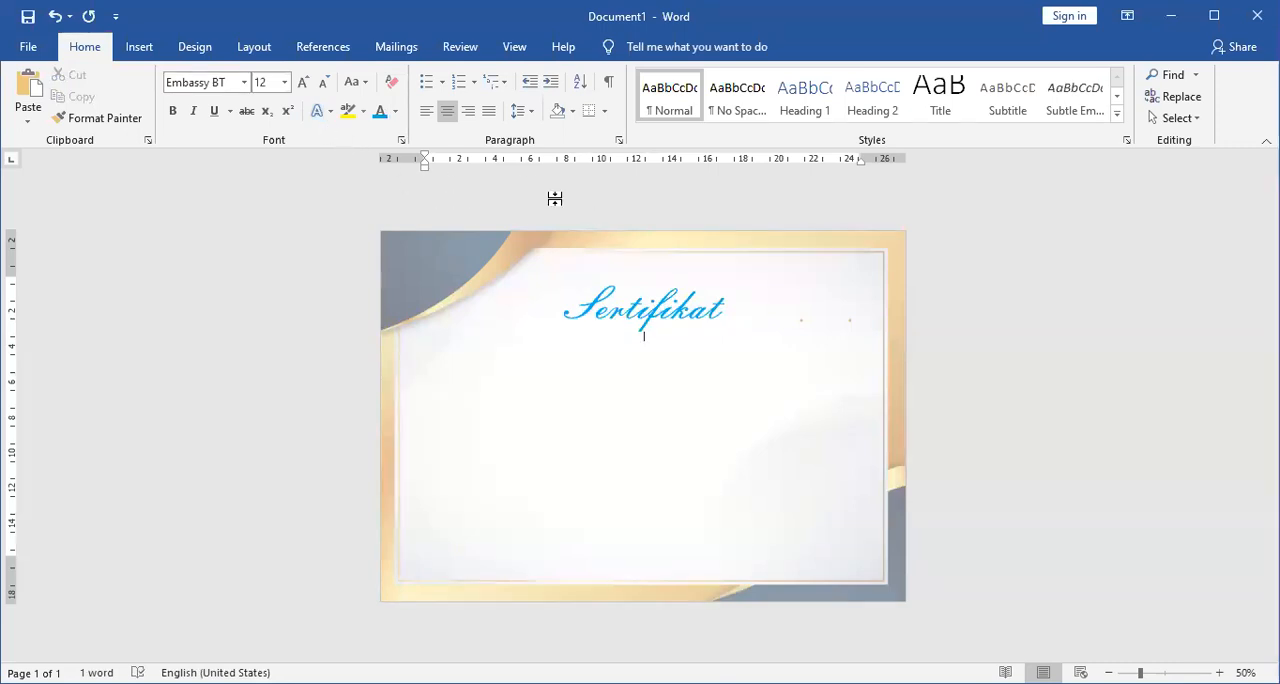
pyautogui.write('Nom')
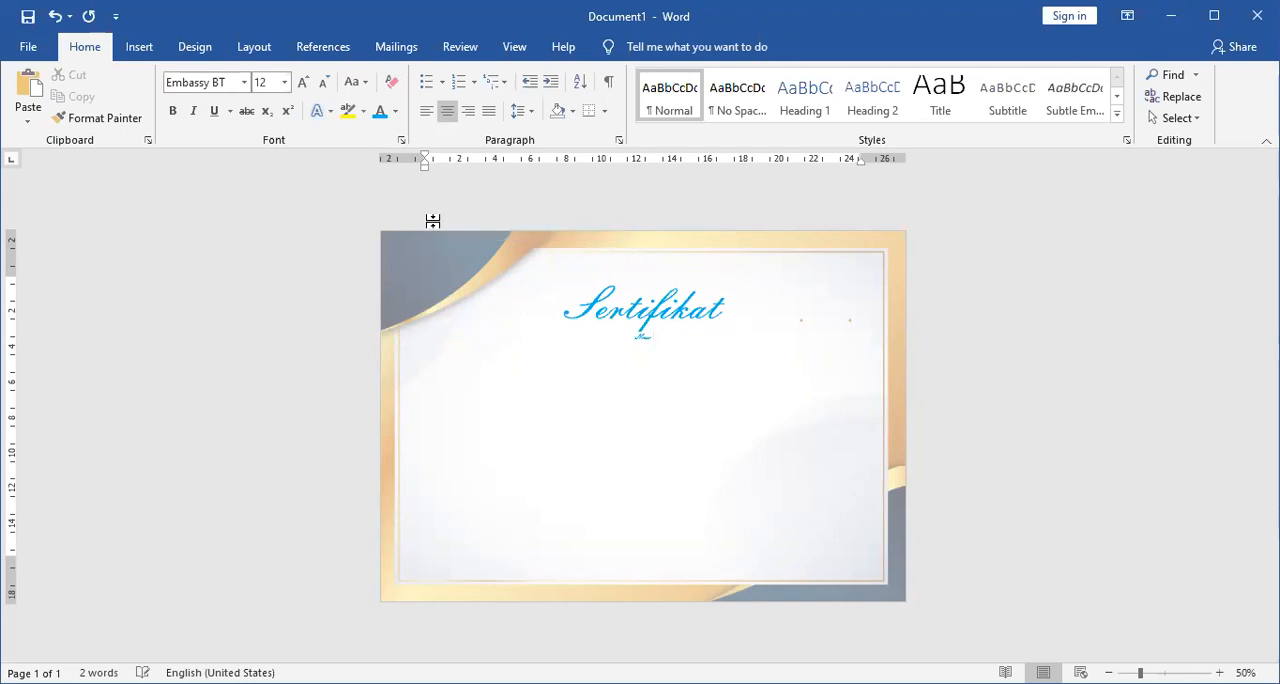
pyautogui.hotkey('shift', 'Home')
pyautogui.write(':')
# Change the font of the "Nomor :" line to Roboto Slab.
pyautogui.keyDown('ctrl'); pyautogui.scroll(11, 723, 370); pyautogui.keyUp('ctrl')
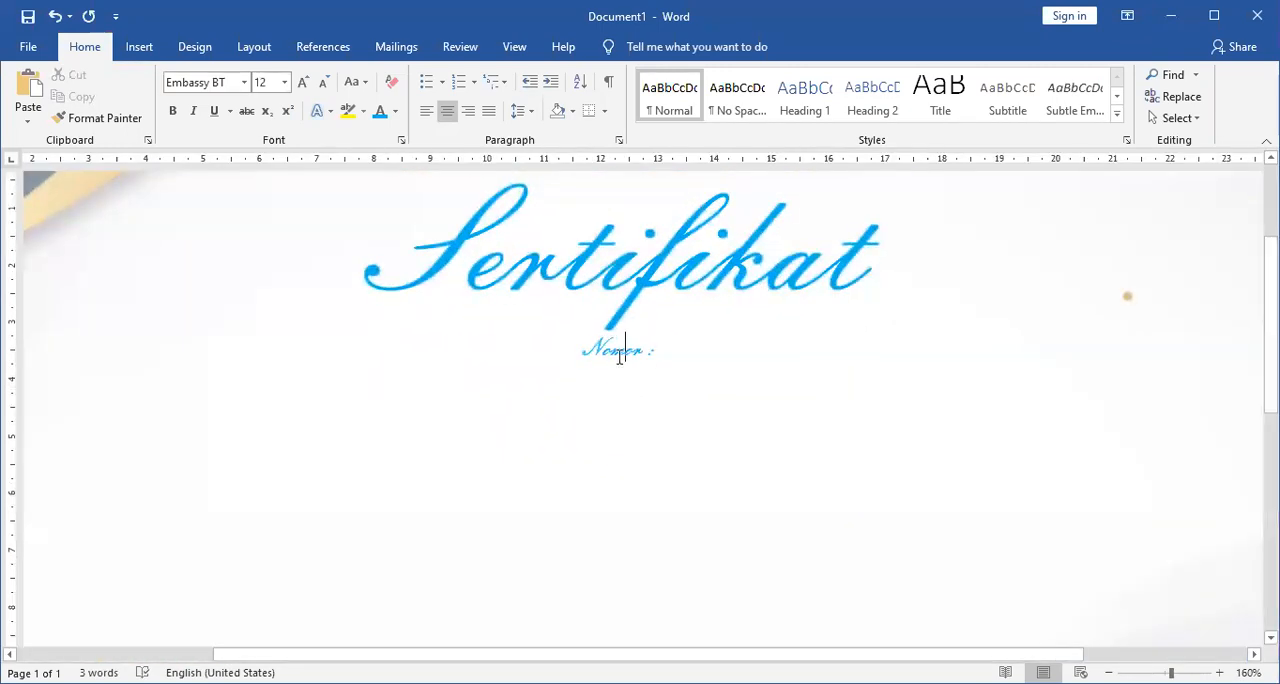
pyautogui.tripleClick(620, 358)
pyautogui.click(245, 83)
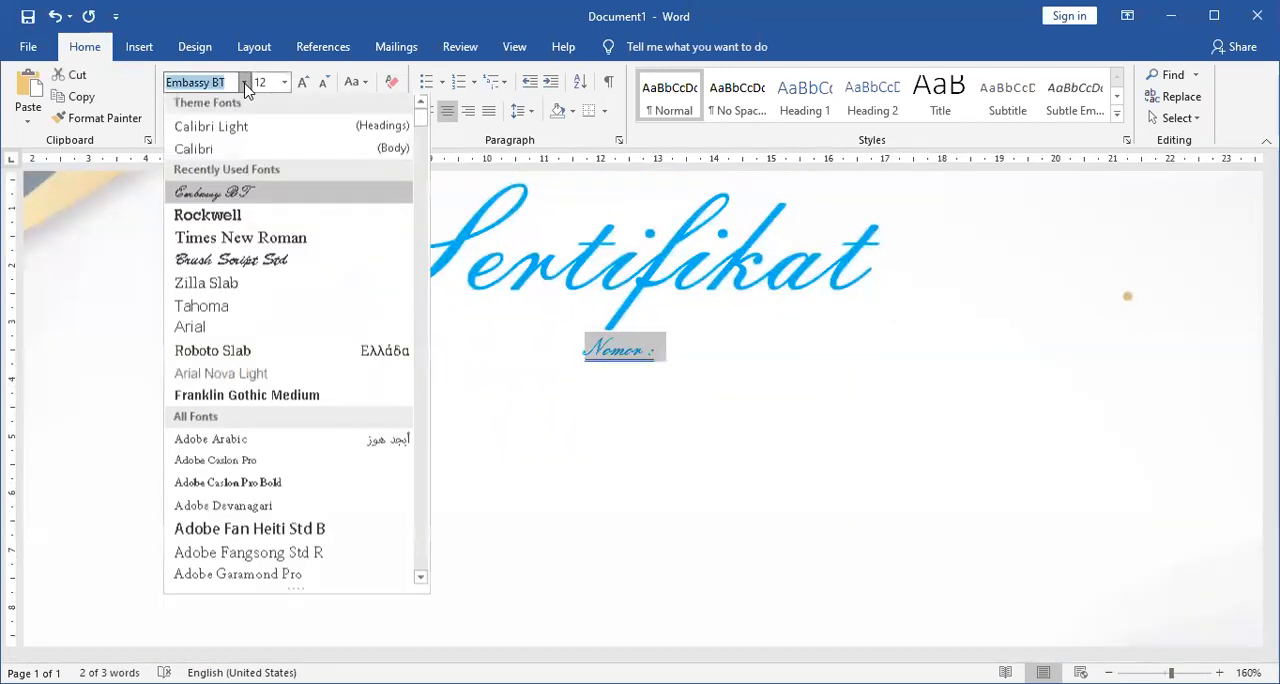
pyautogui.click(248, 288)
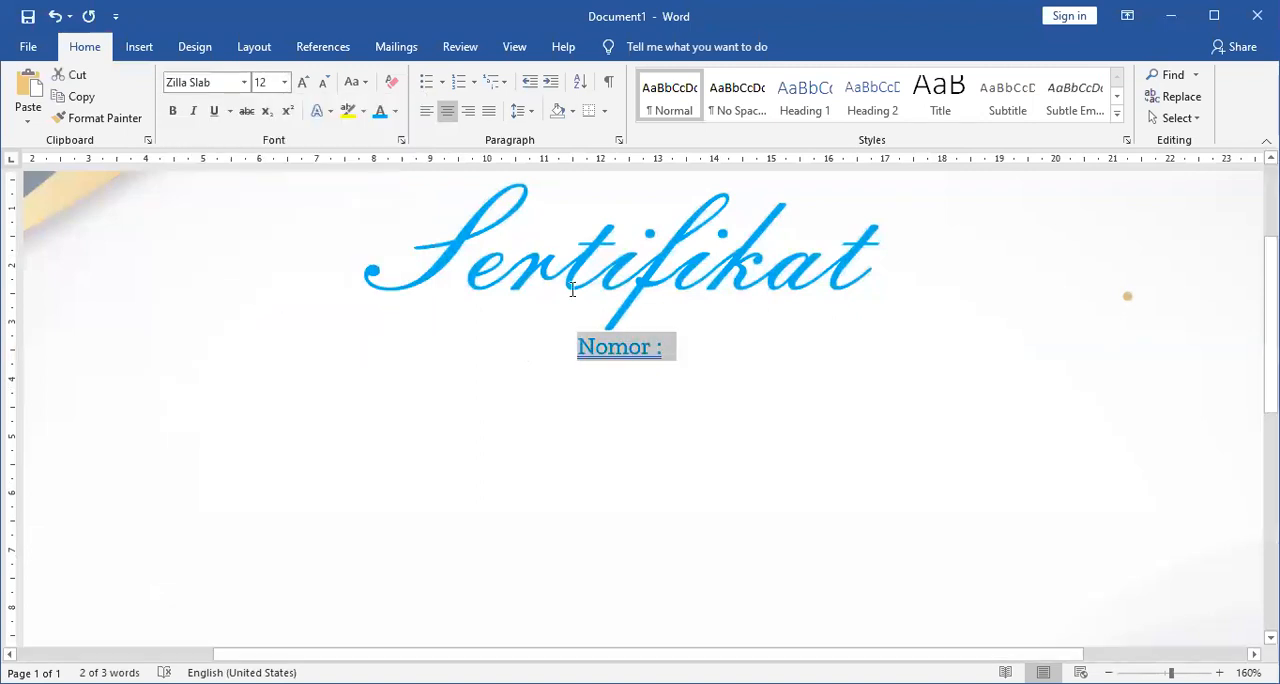
pyautogui.click(245, 83)
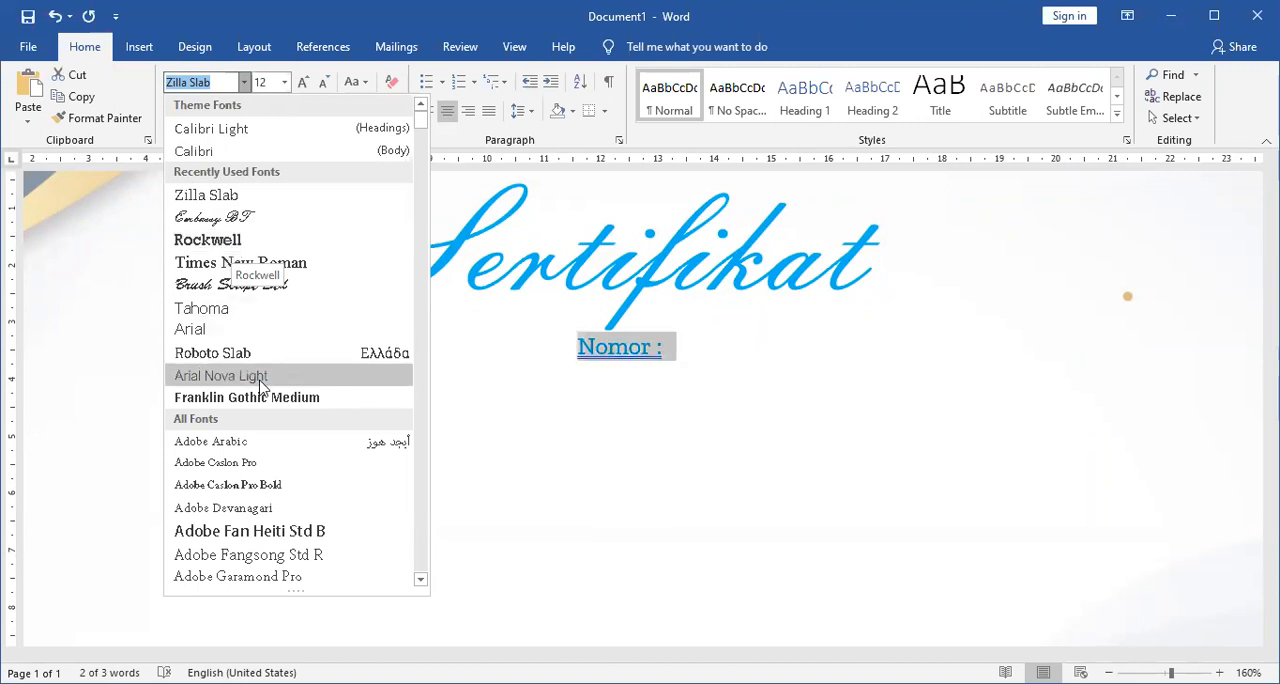
pyautogui.click(290, 357)
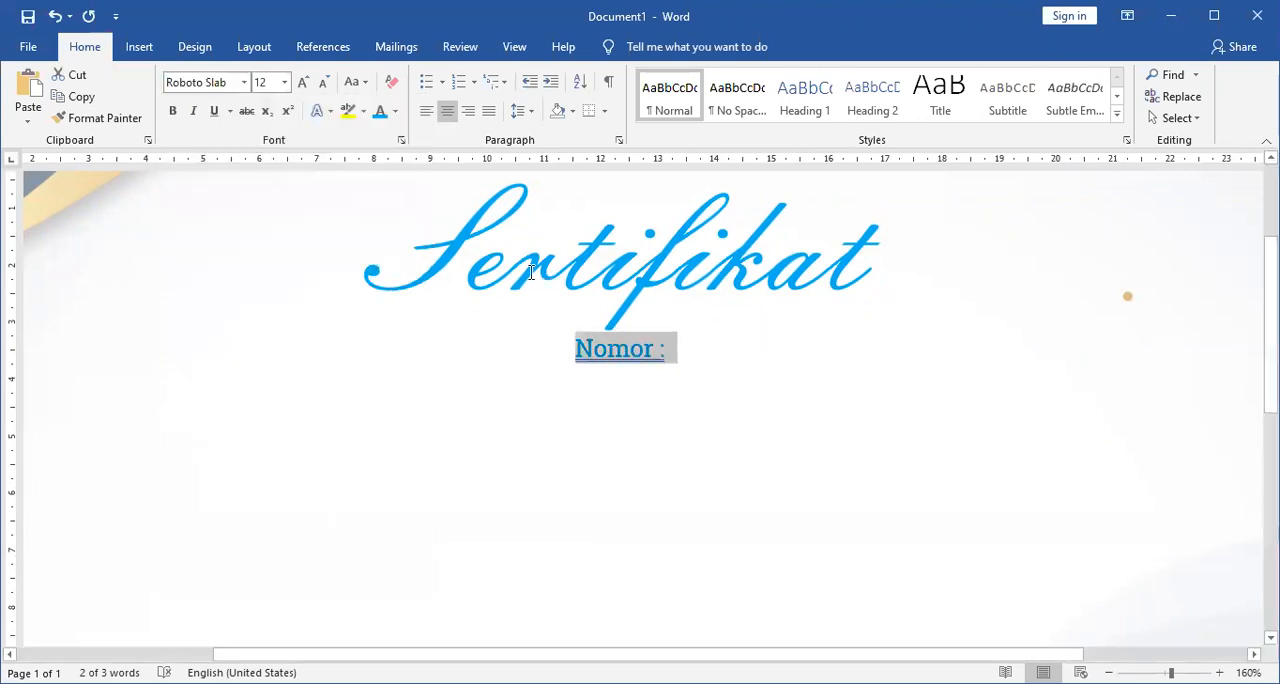
# Set the font colour of the "Nomor :" line to automatic black in the Font dialog.
pyautogui.click(397, 139)
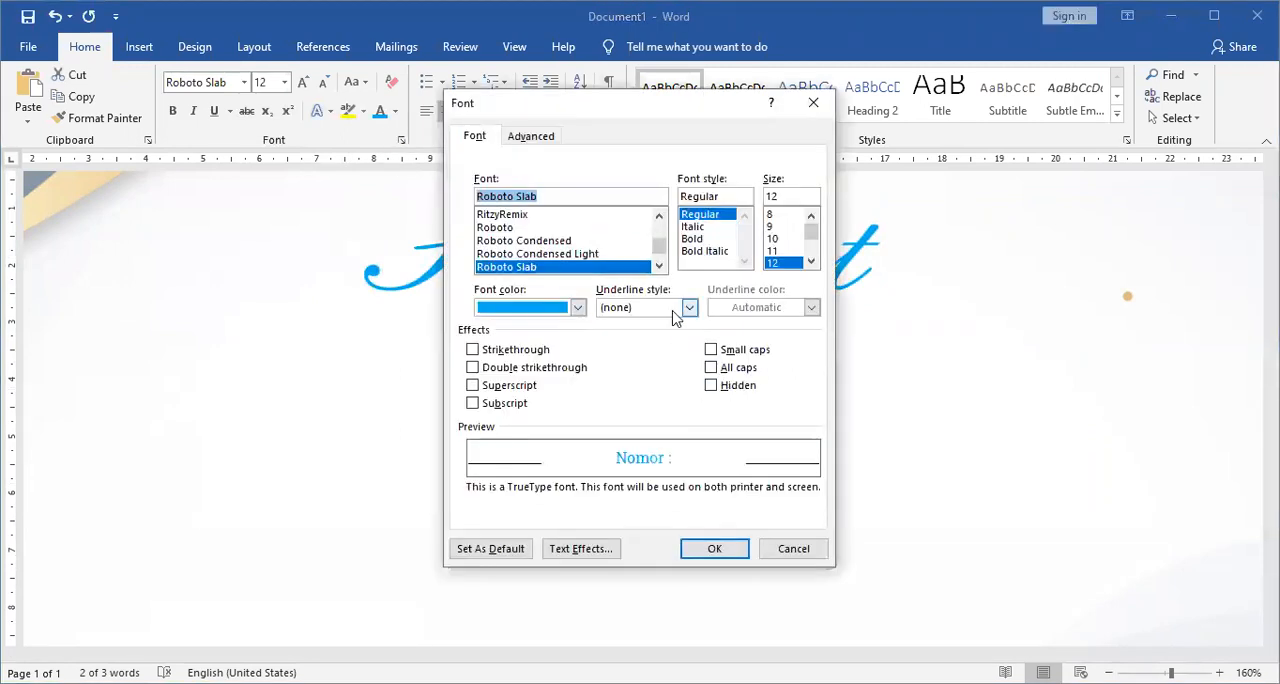
pyautogui.click(577, 309)
pyautogui.click(486, 331)
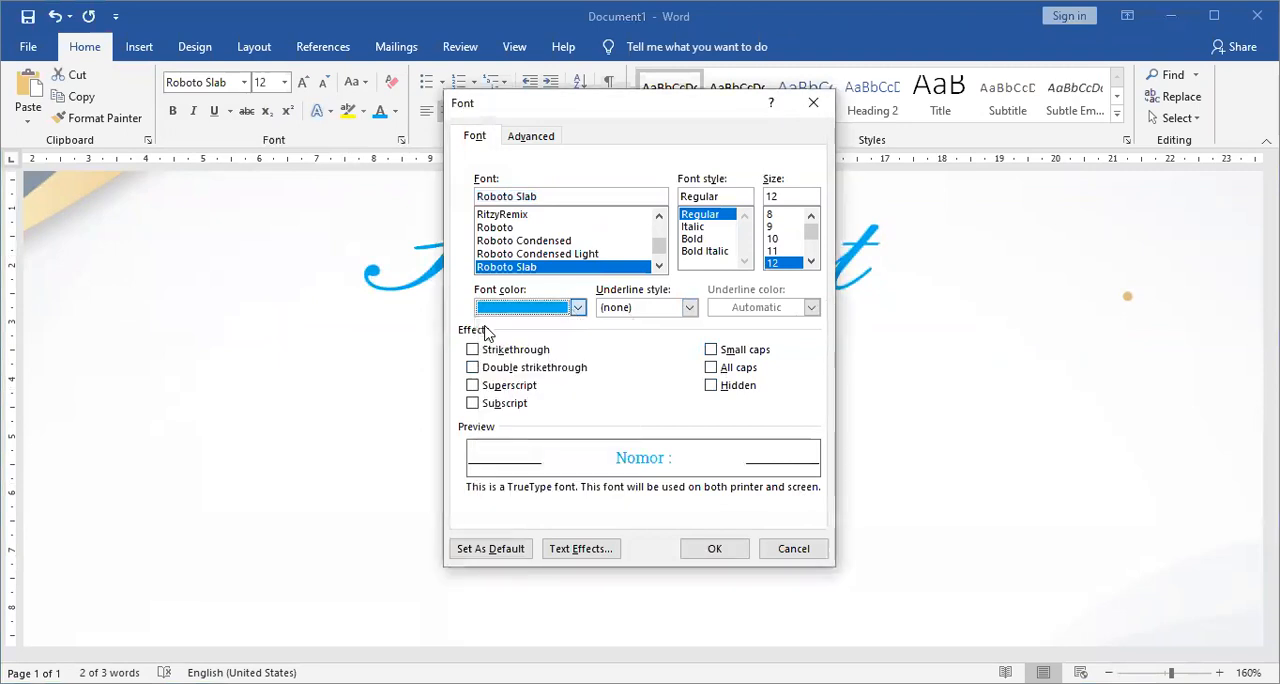
pyautogui.click(742, 550)
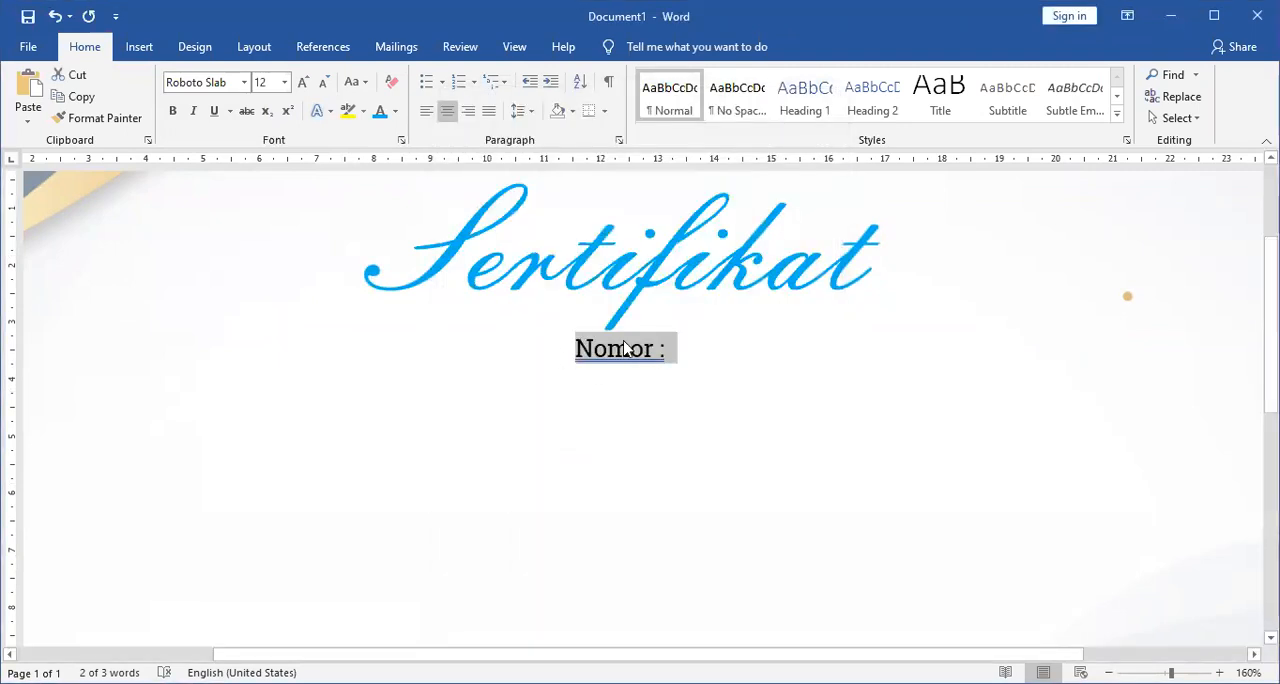
# Check the print preview of the certificate and return to the document.
pyautogui.click(668, 354)
pyautogui.doubleClick(656, 352)
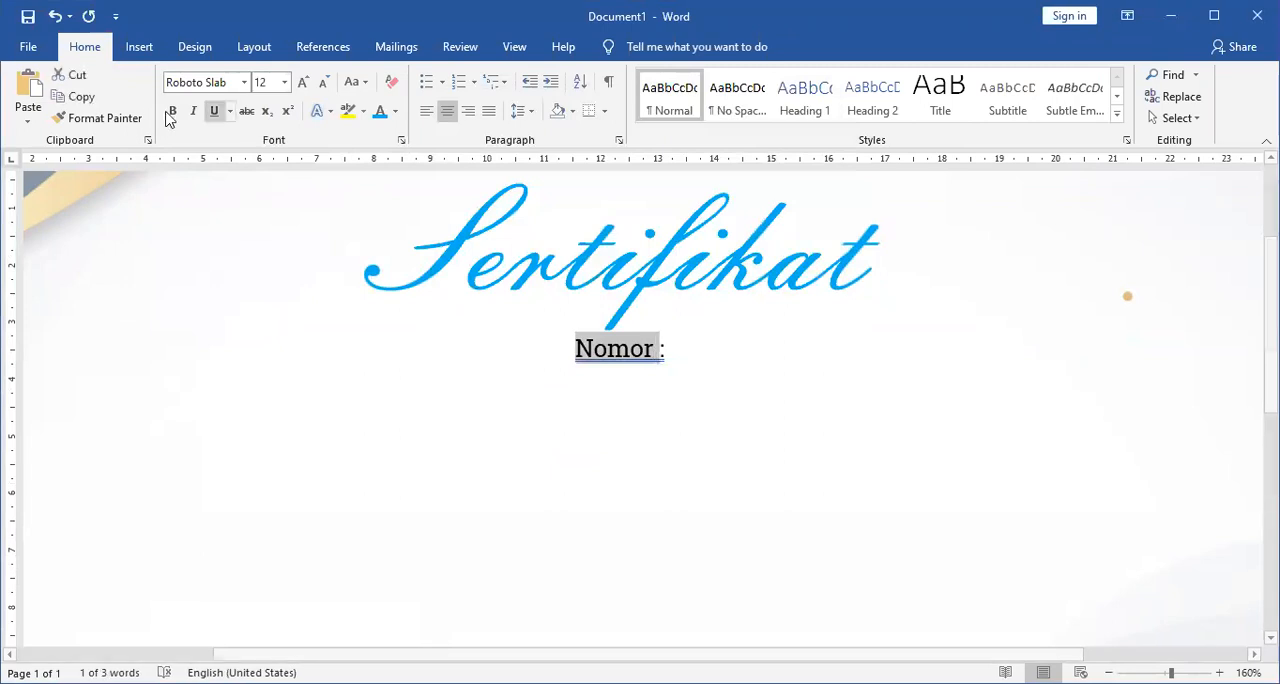
pyautogui.click(36, 47)
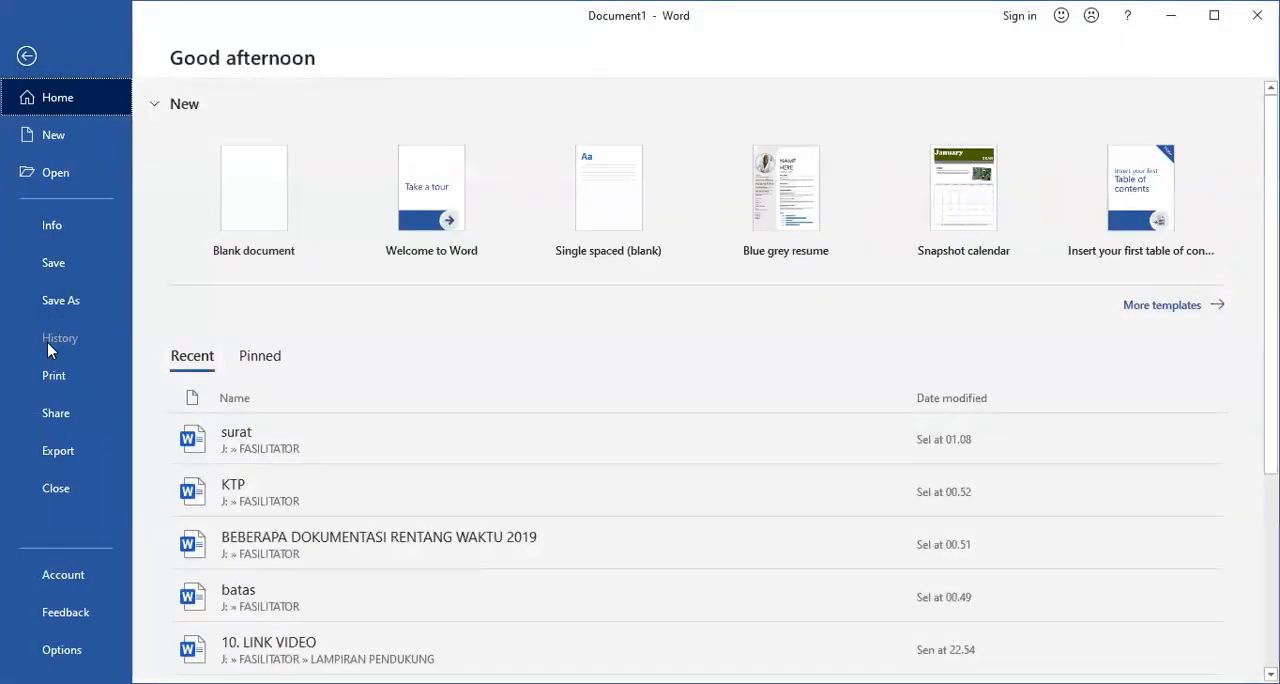
pyautogui.click(50, 375)
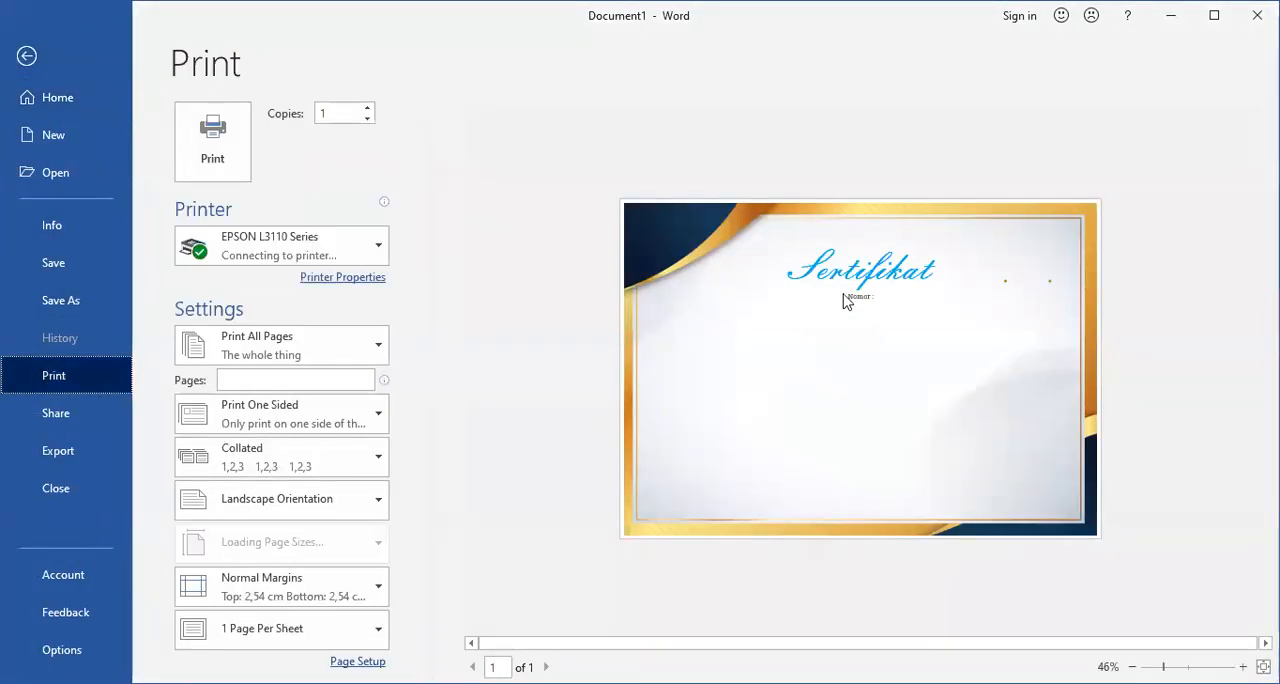
pyautogui.click(27, 55)
# Insert the No_Sertifikat merge field after "Nomor :".
pyautogui.click(686, 356)
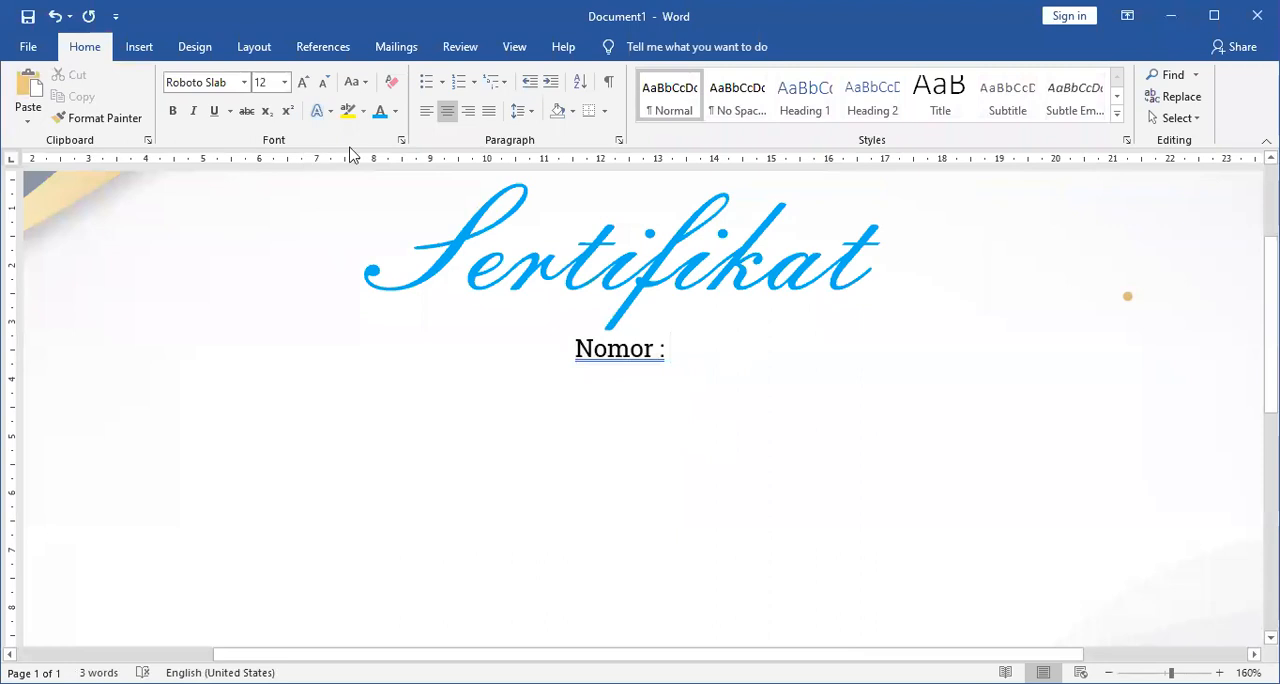
pyautogui.click(400, 50)
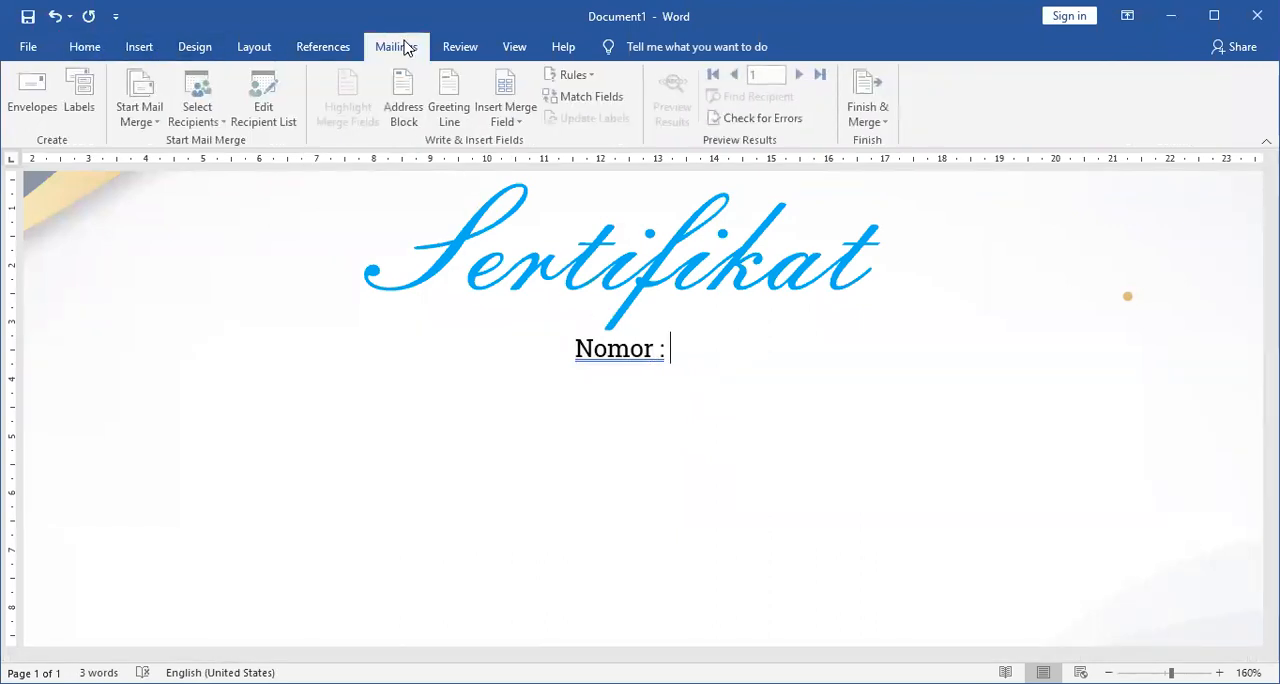
pyautogui.click(519, 122)
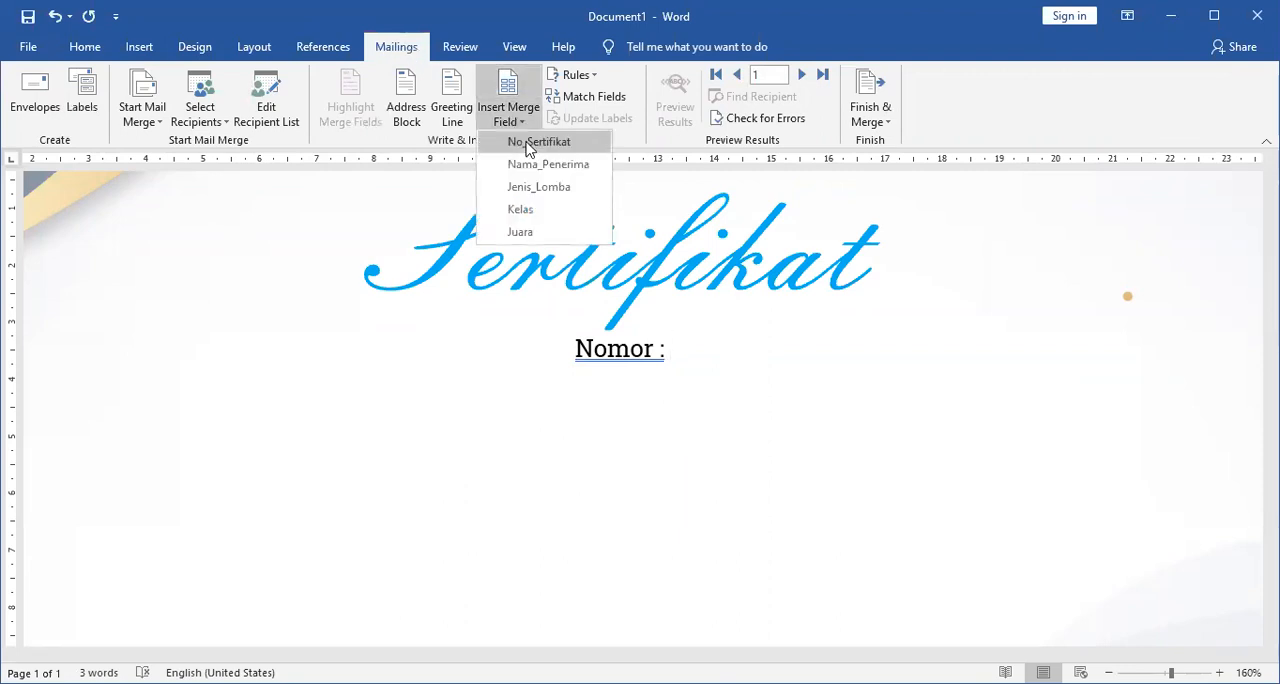
pyautogui.click(530, 143)
# Append "/MTsN_Mn/X/2020" directly after the No_Sertifikat merge field.
pyautogui.write('/')
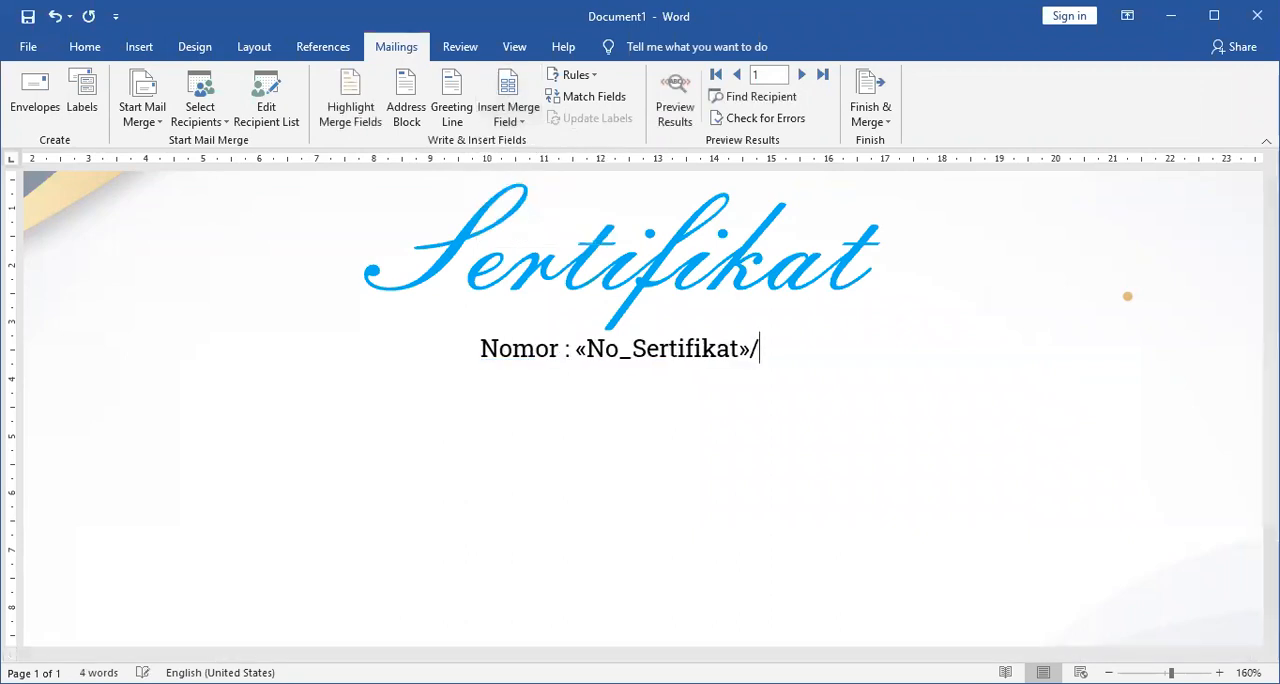
pyautogui.write('MTsN')
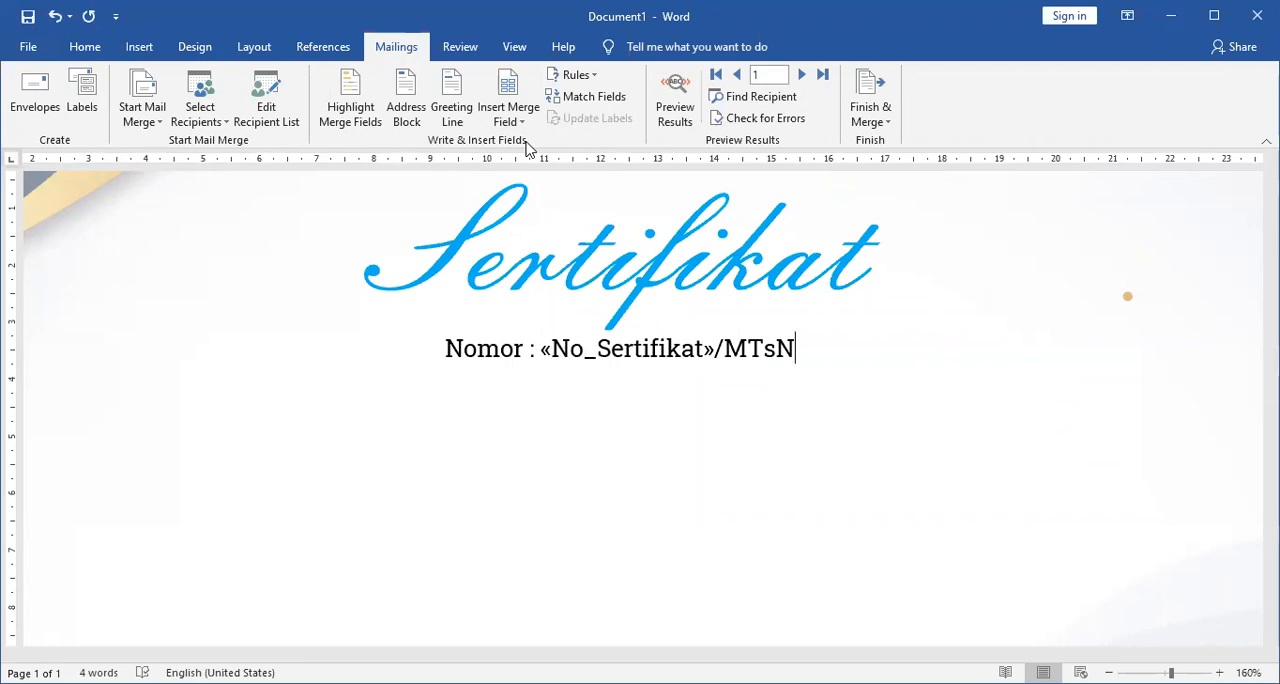
pyautogui.write('_Mn')
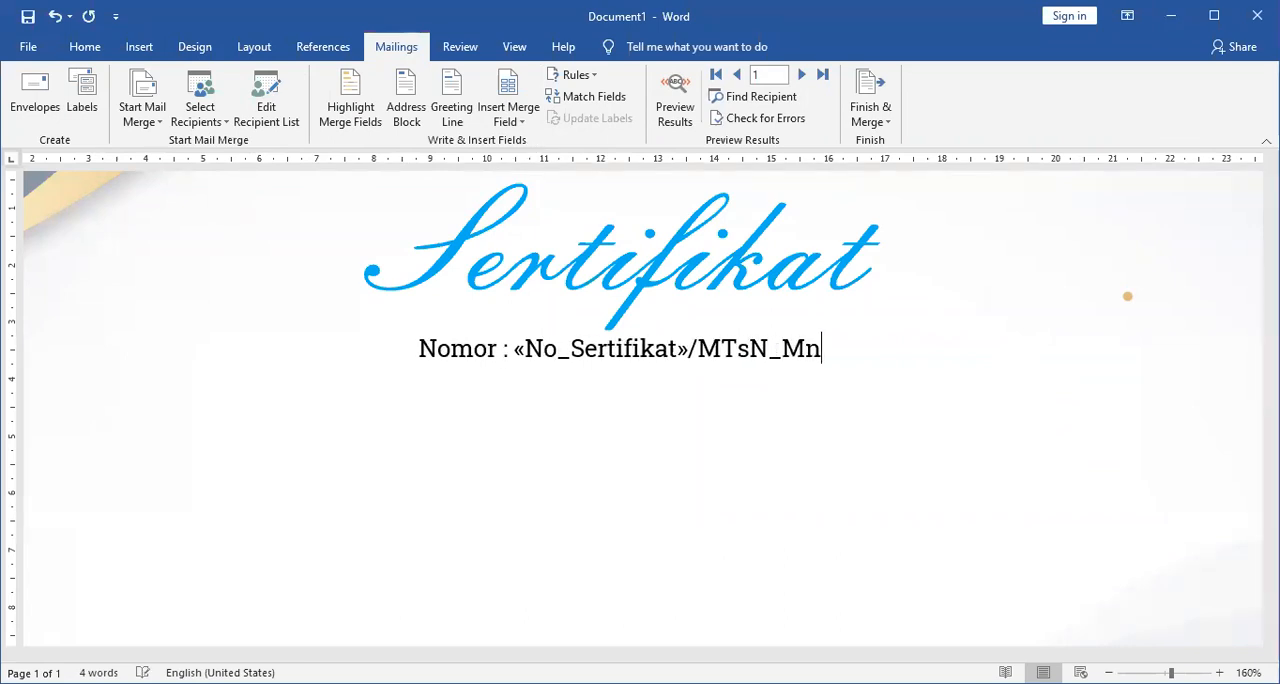
pyautogui.write('/')
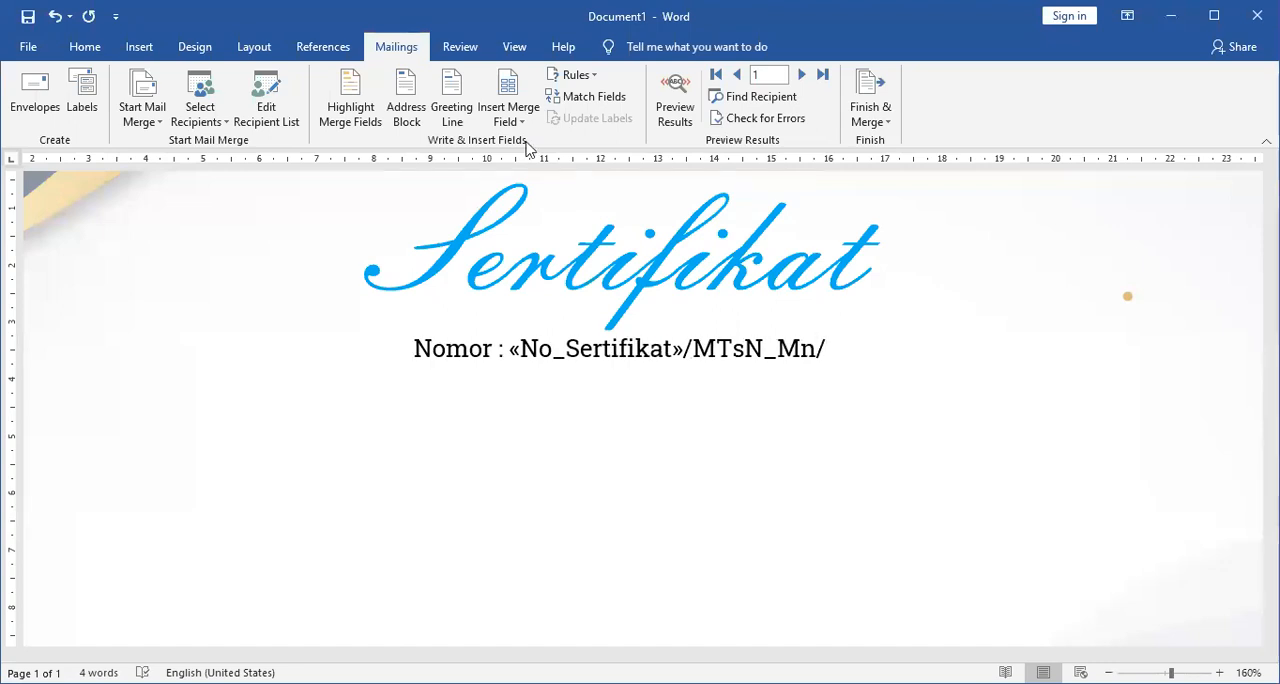
pyautogui.write('X')
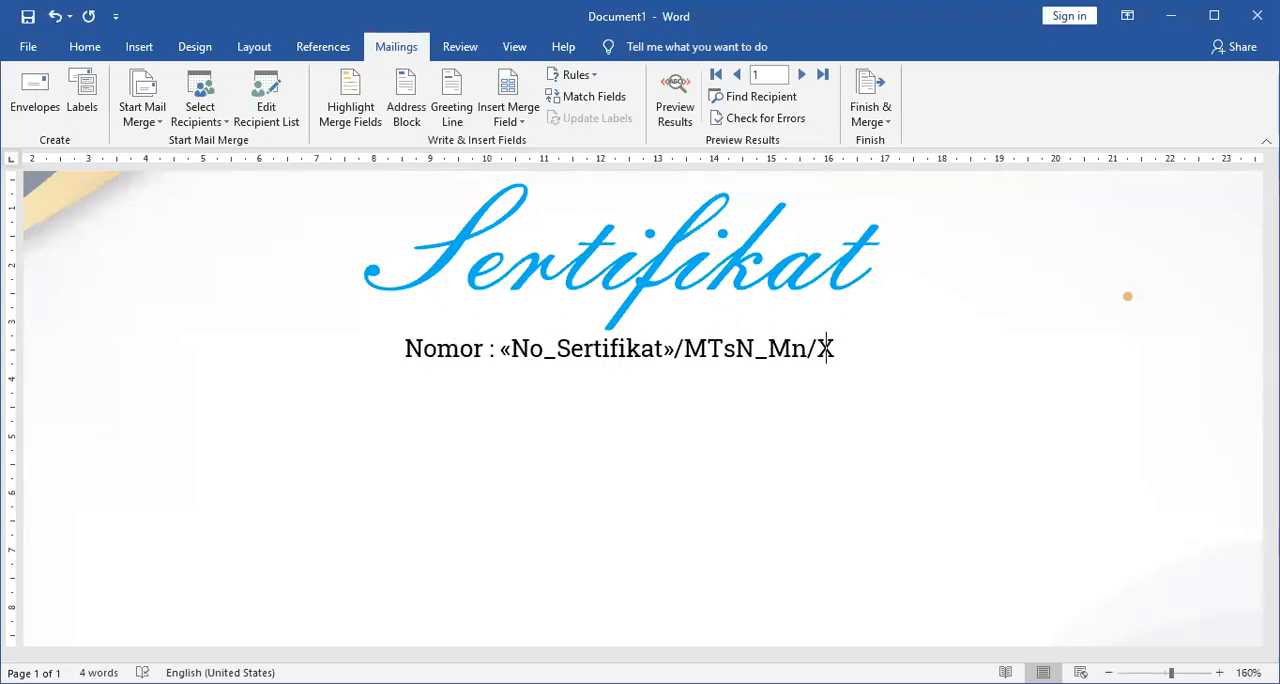
pyautogui.write('/2020')
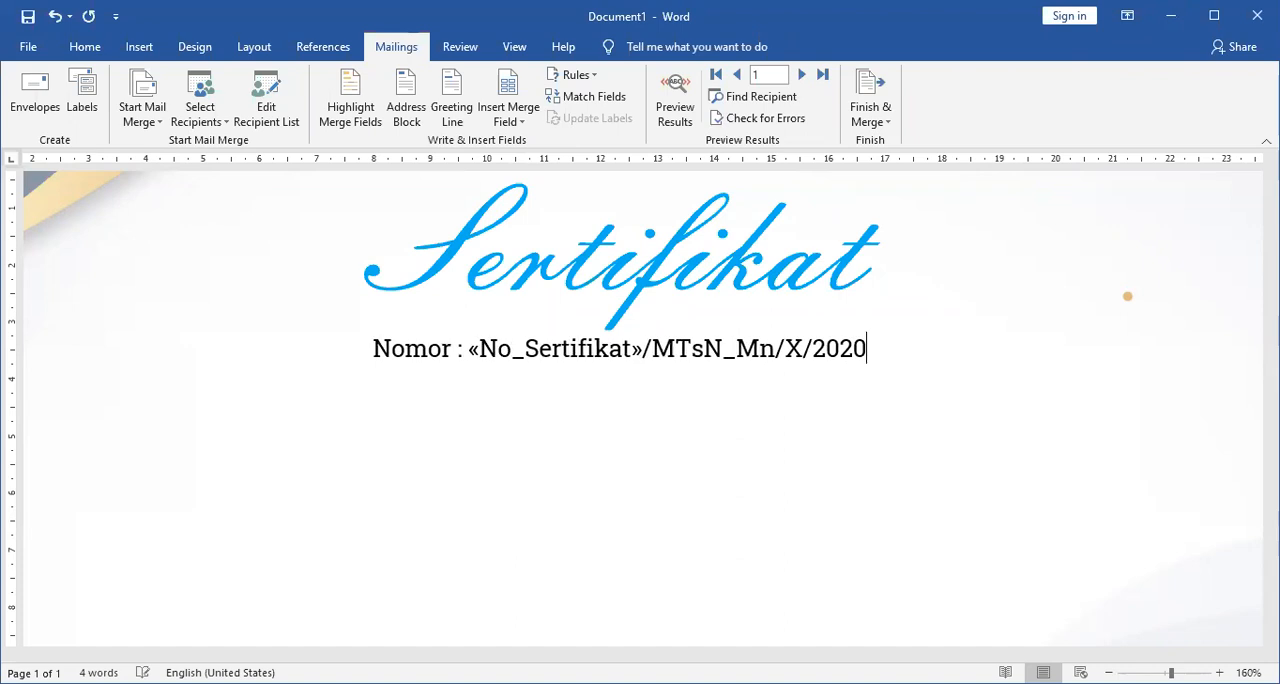
# Add the line "Diberikan kepada :" below the "Nomor :" line, separated by a blank line.
pyautogui.press('Return')
pyautogui.write('Diberikan k')
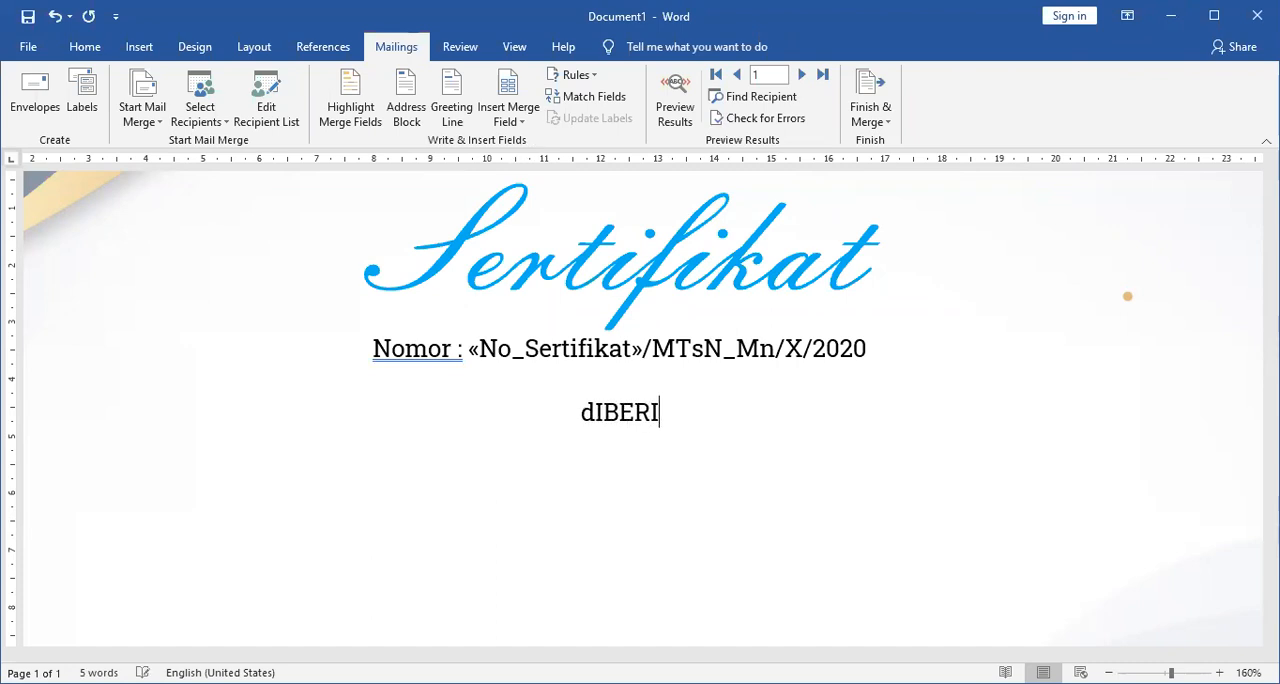
pyautogui.write('epada :')
pyautogui.press('Return')
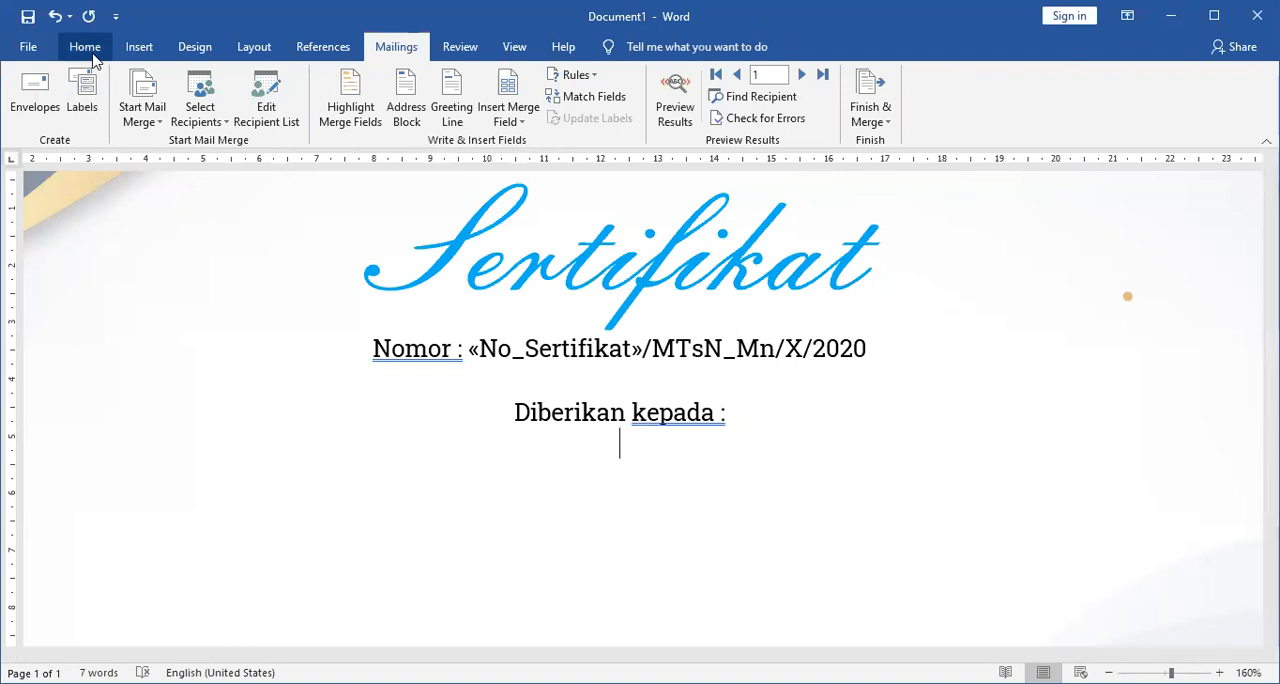
# Insert the Nama_Penerima merge field on the line below "Diberikan kepada :".
pyautogui.click(92, 53)
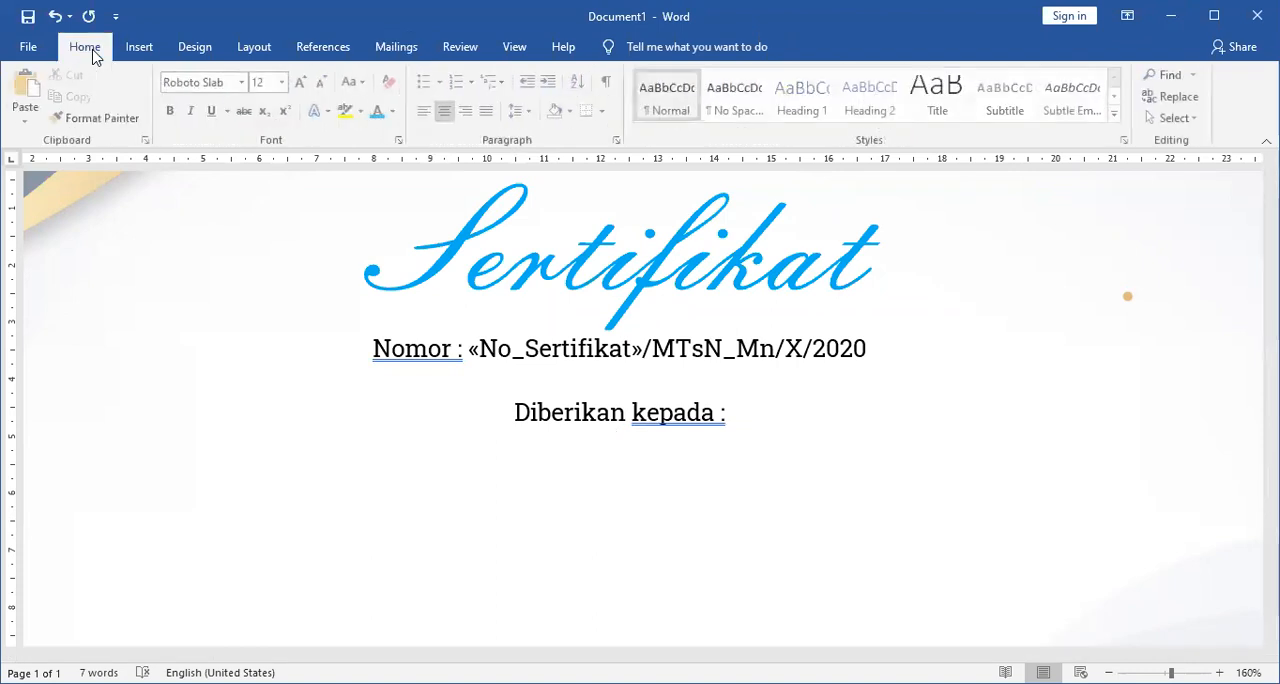
pyautogui.click(402, 48)
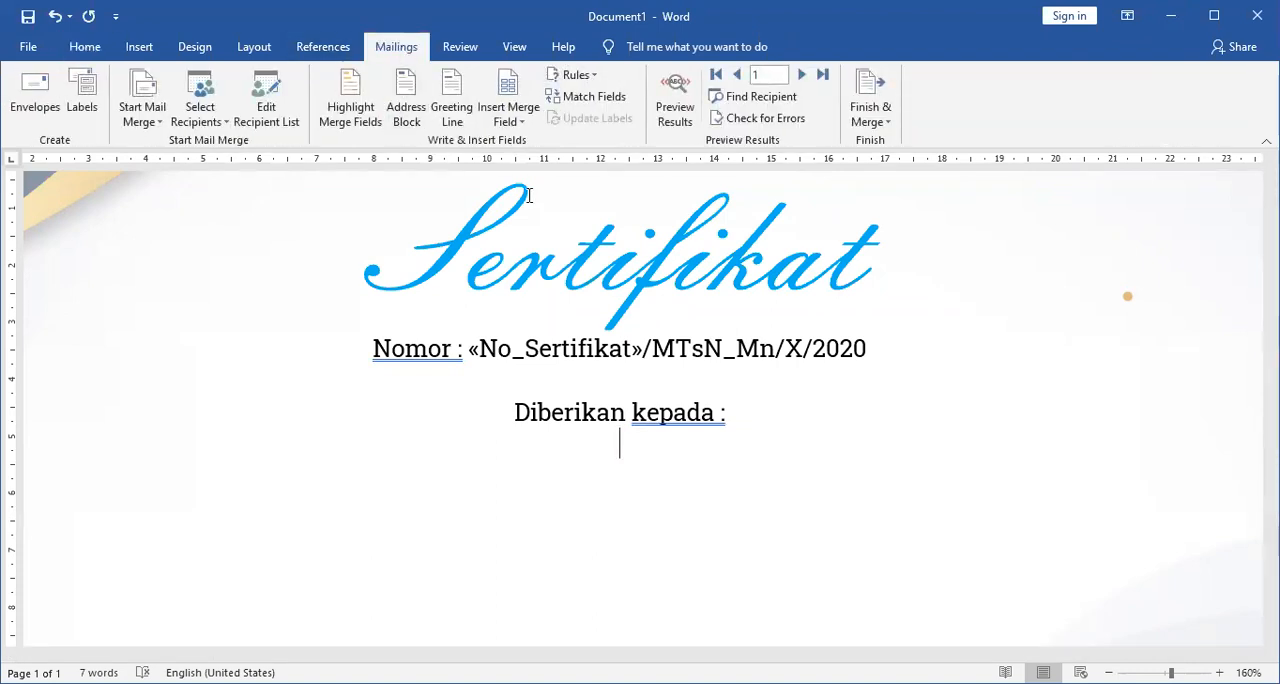
pyautogui.click(508, 122)
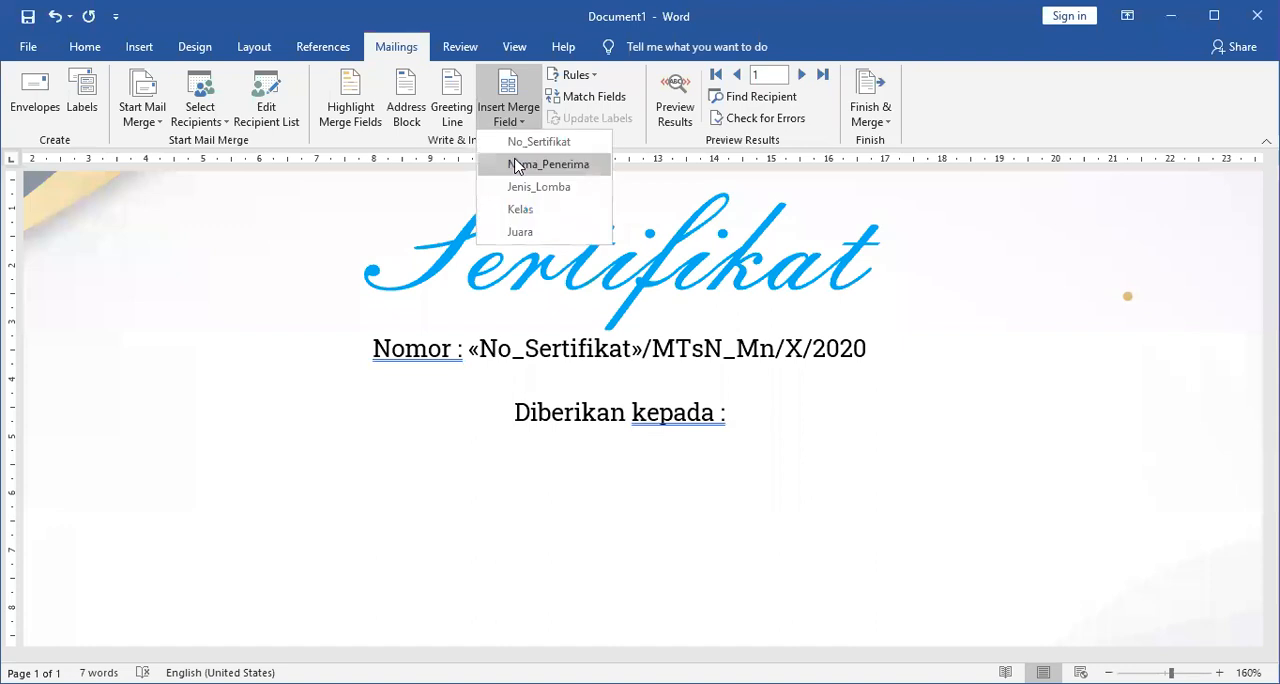
pyautogui.click(516, 166)
# Add the line "Sebagai Juara" below the Nama_Penerima field, with a blank line in between.
pyautogui.press('Return')
pyautogui.write('Seb')
pyautogui.press('Up')
pyautogui.press('End')
pyautogui.press('Return')
pyautogui.press('Down')
pyautogui.write('agai Juara')
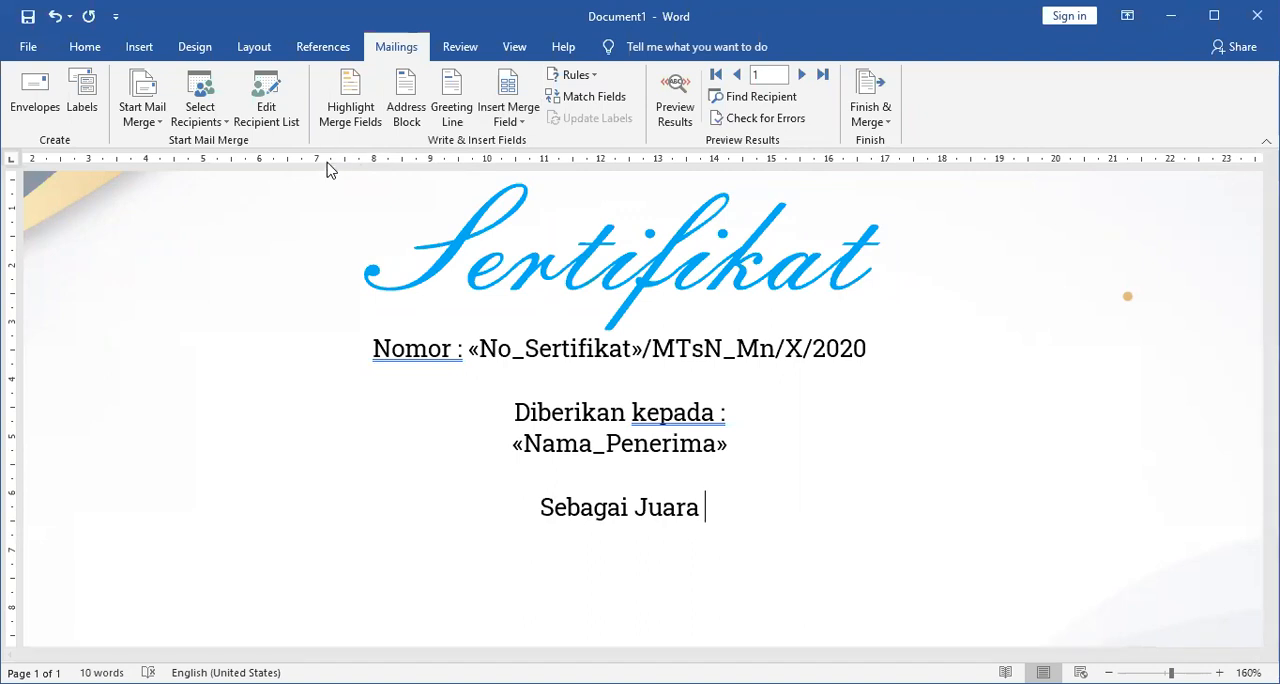
# Move "Juara" onto its own line below "Sebagai" and insert the Juara merge field after it.
pyautogui.click(630, 500)
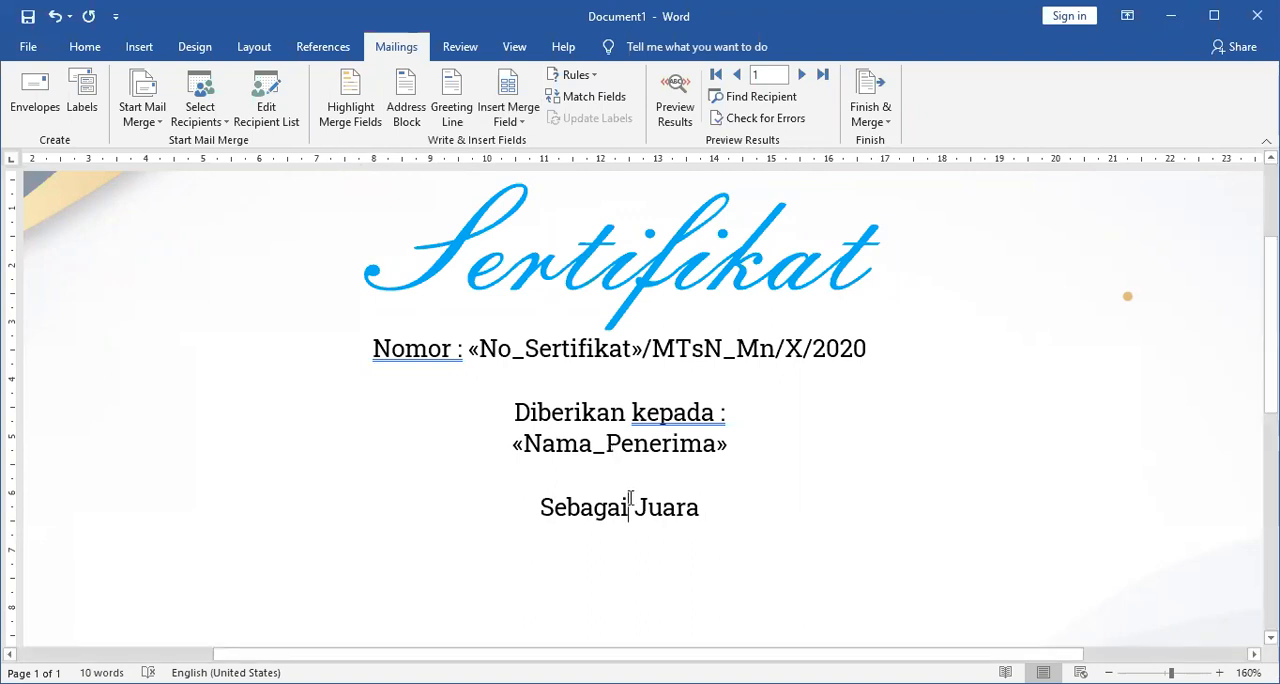
pyautogui.press('Return')
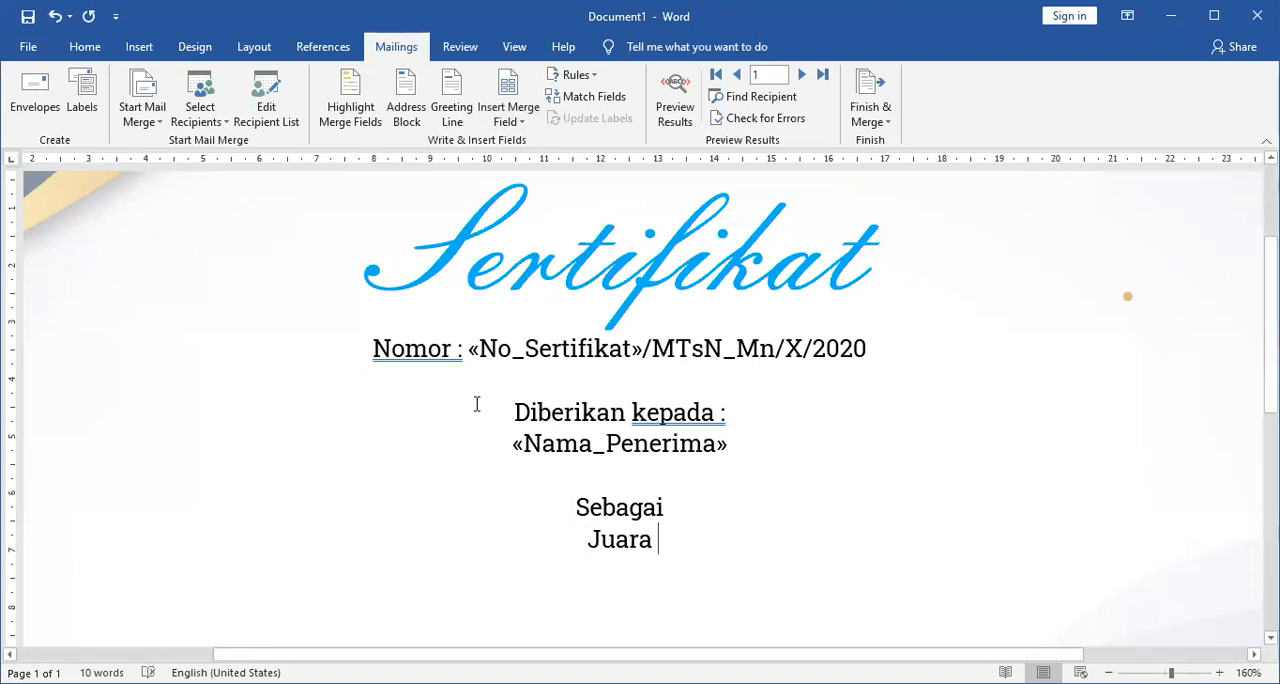
pyautogui.click(512, 121)
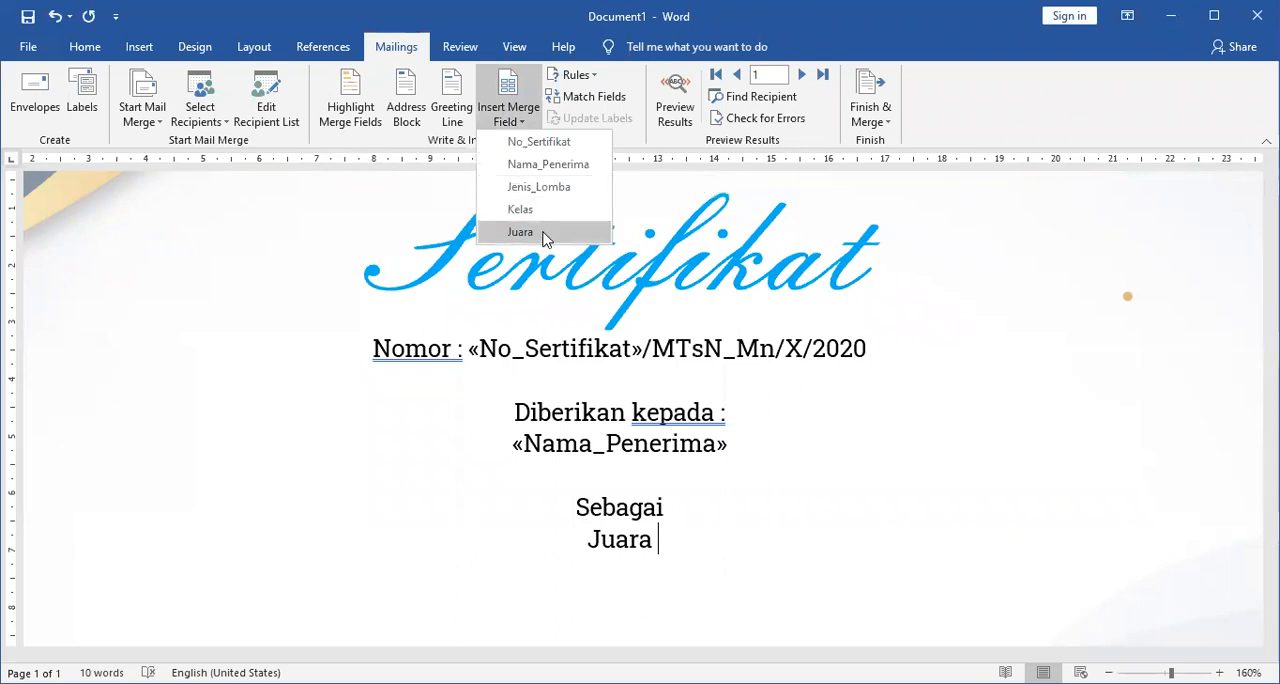
pyautogui.click(545, 233)
# Insert the Kelas merge field on a new line directly below the Nama_Penerima field.
pyautogui.click(740, 457)
pyautogui.press('Return')
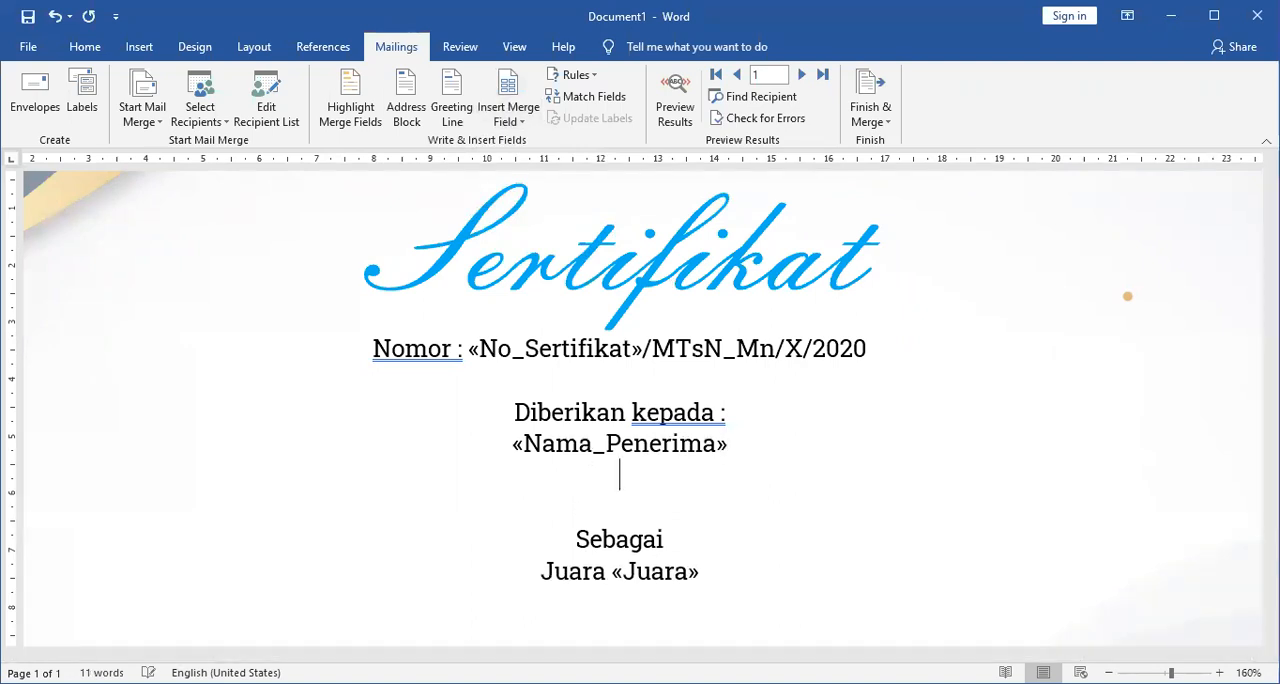
pyautogui.click(517, 119)
pyautogui.click(551, 210)
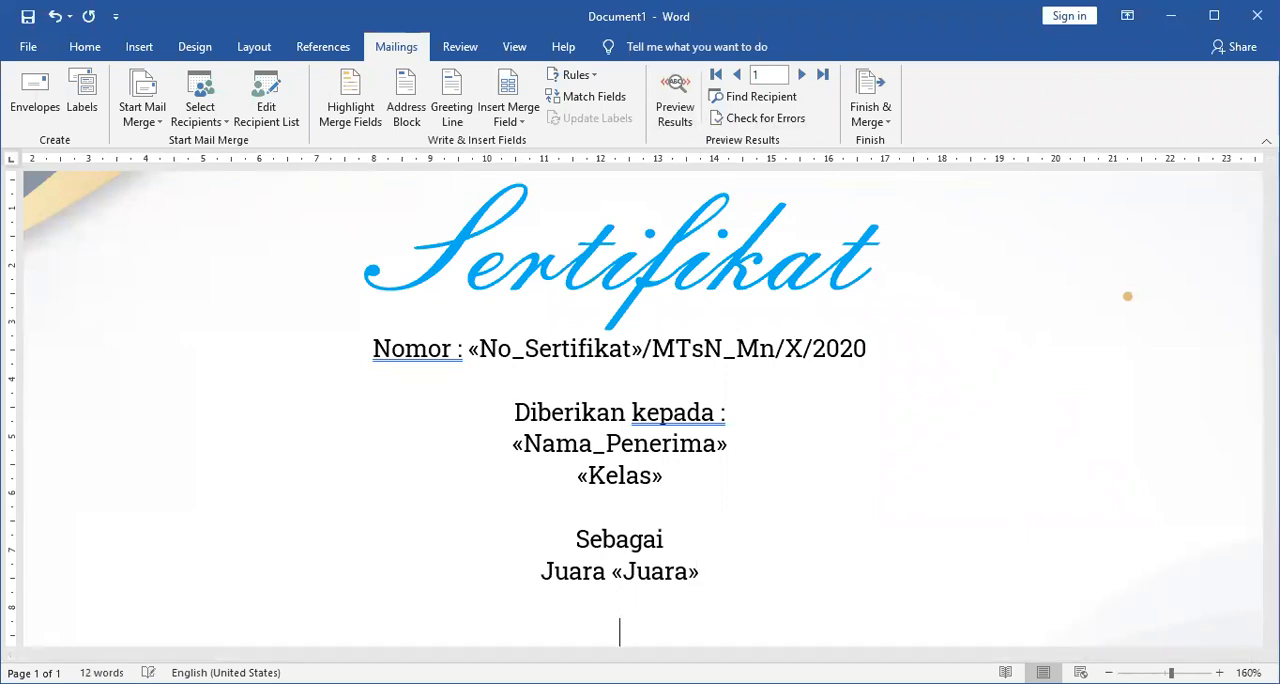
# Write "Dalam Lomba" below the Juara line after a blank line, followed by the Jenis_Lomba merge field.
pyautogui.write('Dalam ')
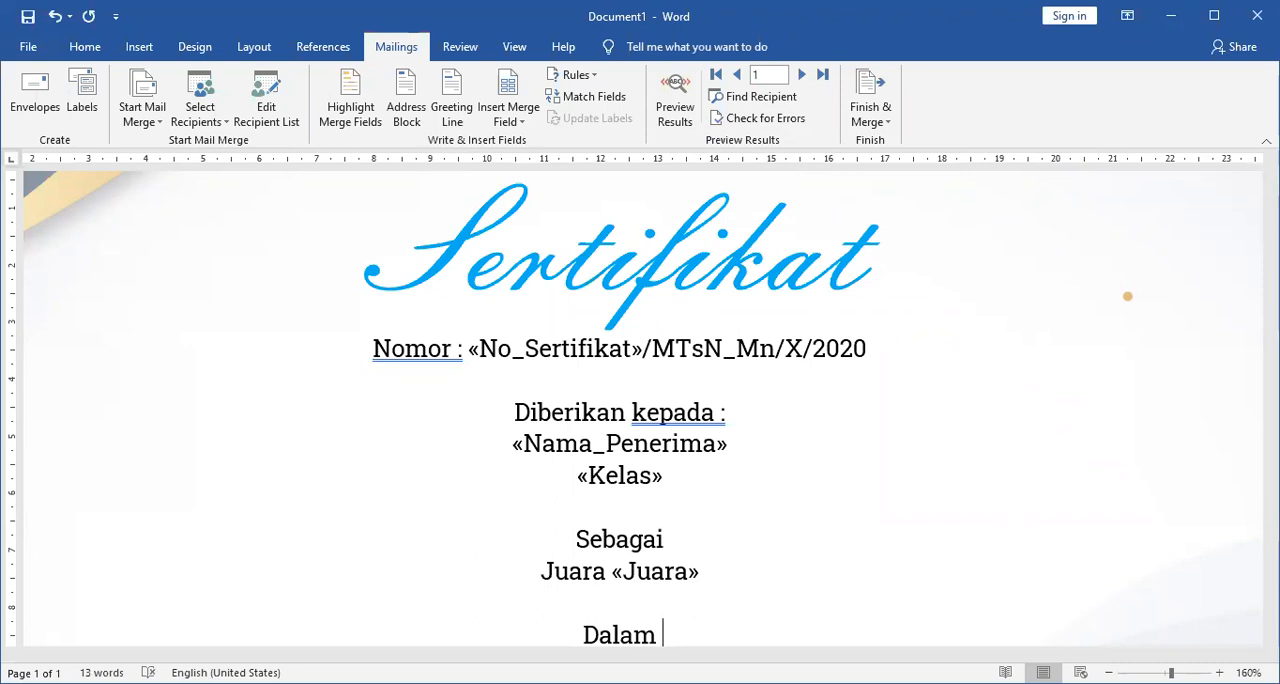
pyautogui.write('Lomba')
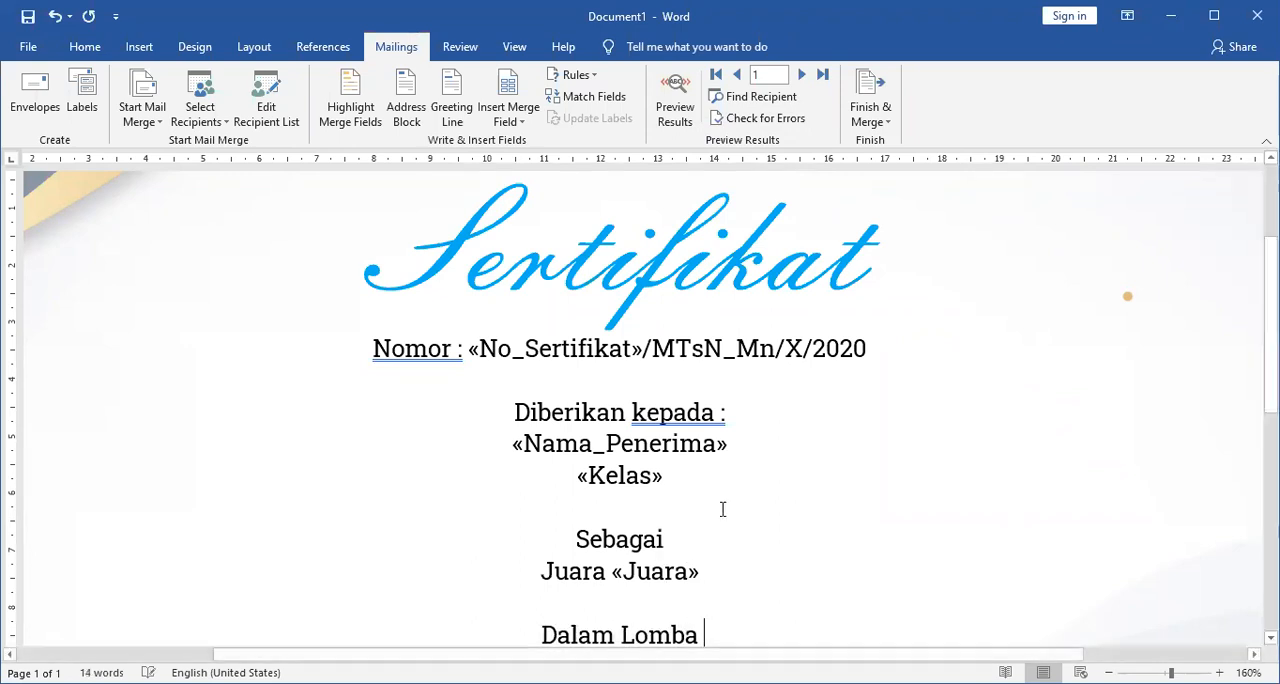
pyautogui.click(518, 121)
pyautogui.click(555, 193)
pyautogui.scroll(-3, 771, 624)
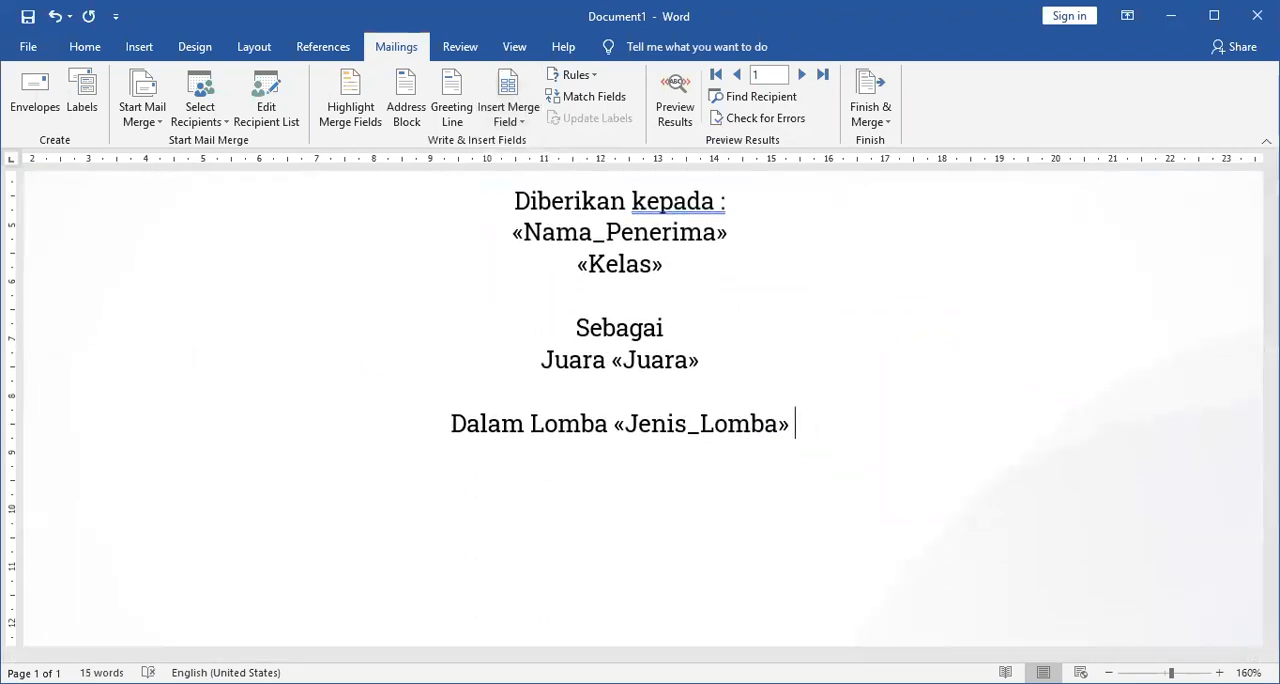
pyautogui.write('dal')
pyautogui.hotkey('ctrl', 'shift', 'Left')
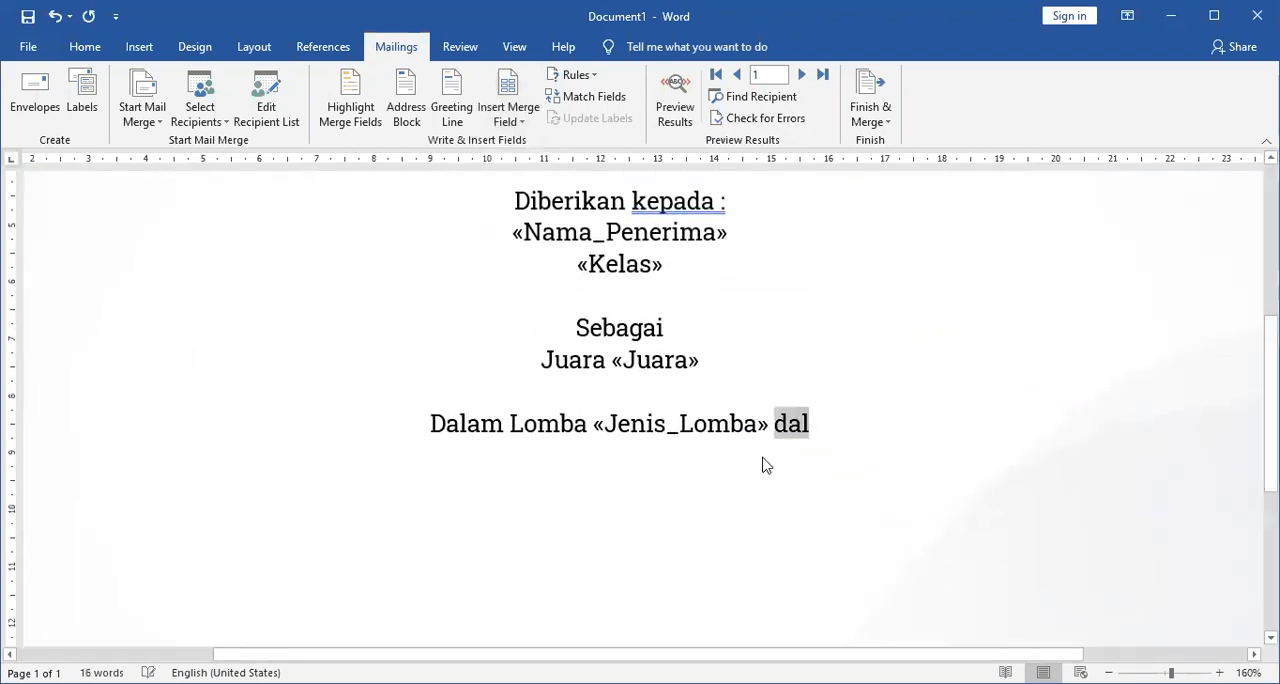
pyautogui.press('BackSpace')
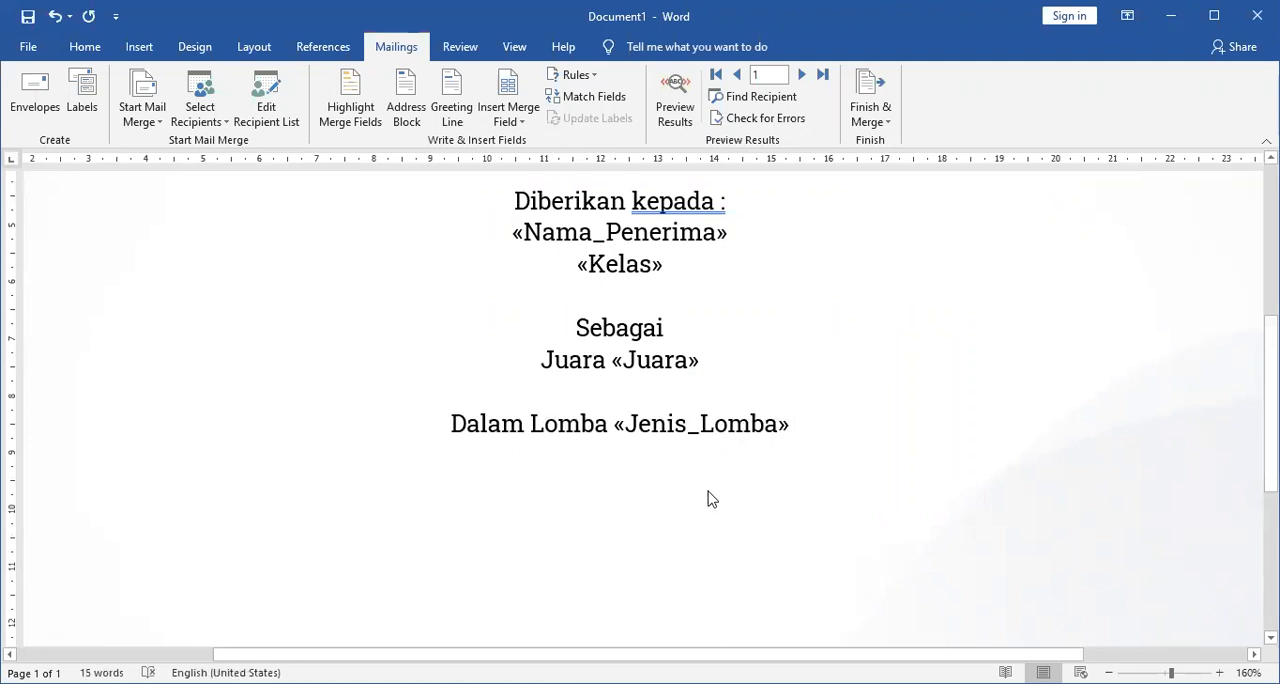
pyautogui.write('da')
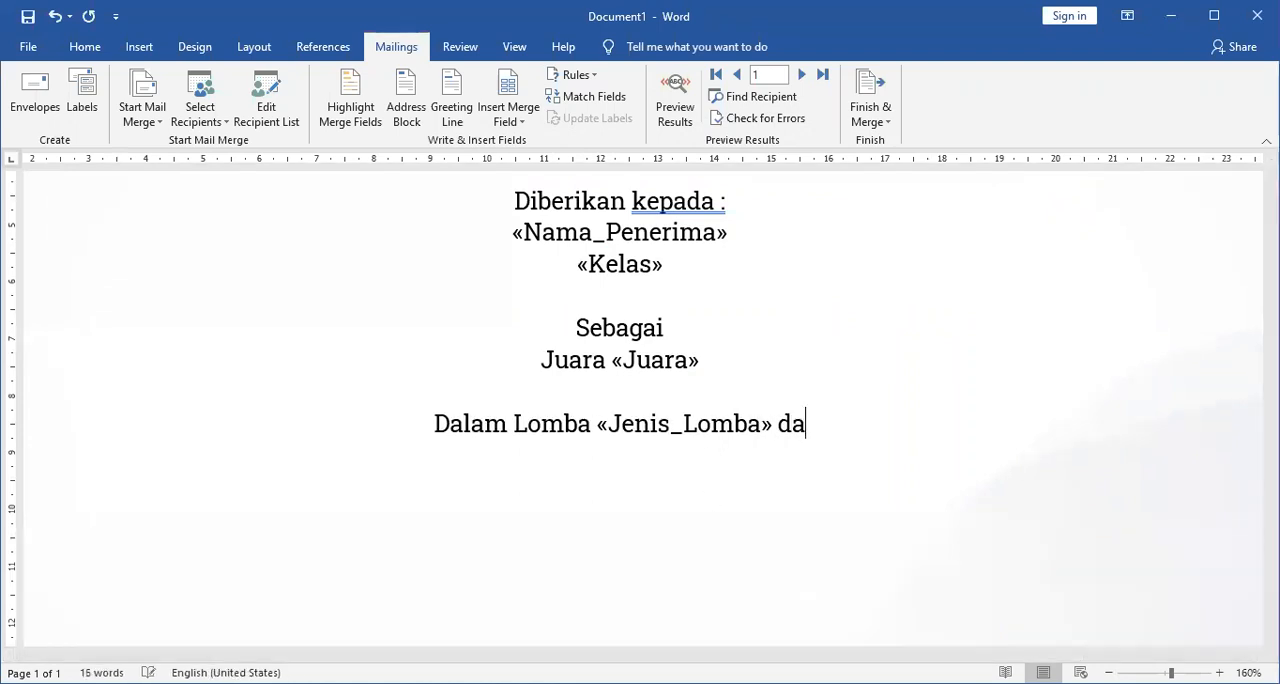
pyautogui.hotkey('ctrl', 'shift', 'Left')
pyautogui.press('BackSpace')
# Delete the word "Dalam" from the start of the Jenis_Lomba line.
pyautogui.press('Home')
pyautogui.press('Right')
pyautogui.press('Right')
pyautogui.hotkey('ctrl', 'shift', 'Right')
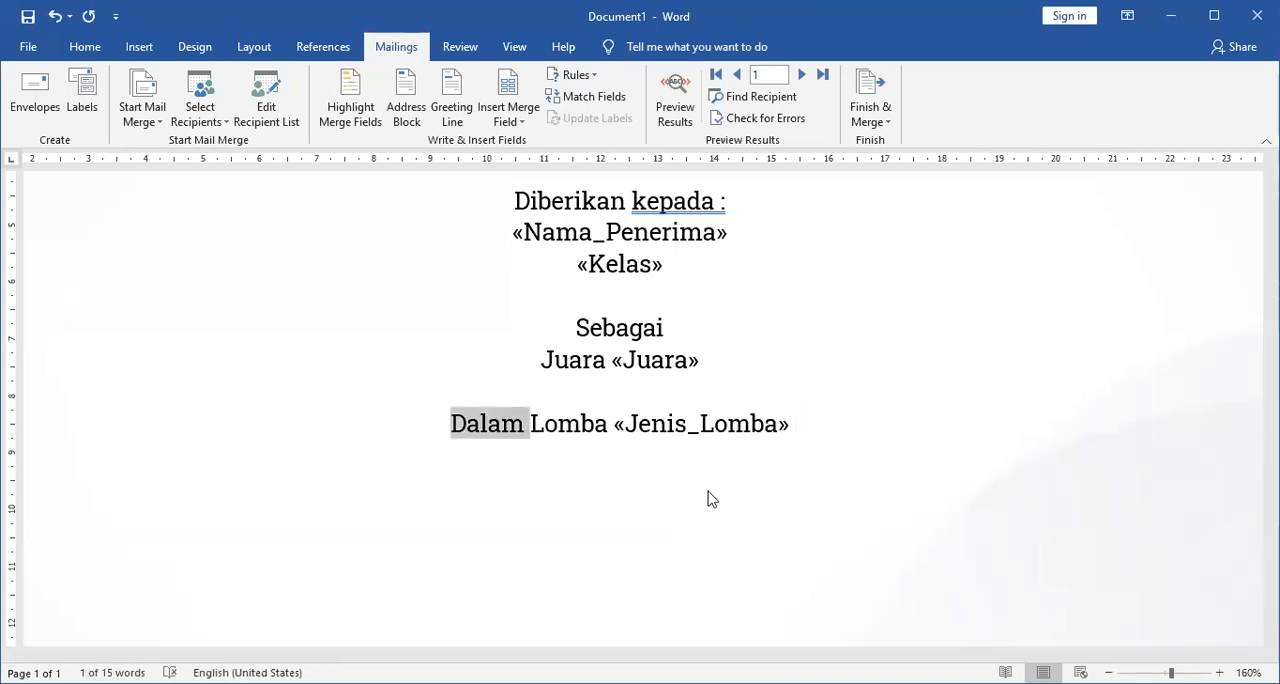
pyautogui.press('BackSpace')
# Append "dalam ranga Hari Ulang Tahun MTsN Kota Madiun yang ke 41" after the Jenis_Lomba merge field.
pyautogui.hotkey('ctrl', 'Right')
pyautogui.hotkey('ctrl', 'Right')
pyautogui.hotkey('ctrl', 'Right')
pyautogui.hotkey('ctrl', 'Right')
pyautogui.hotkey('ctrl', 'Right')
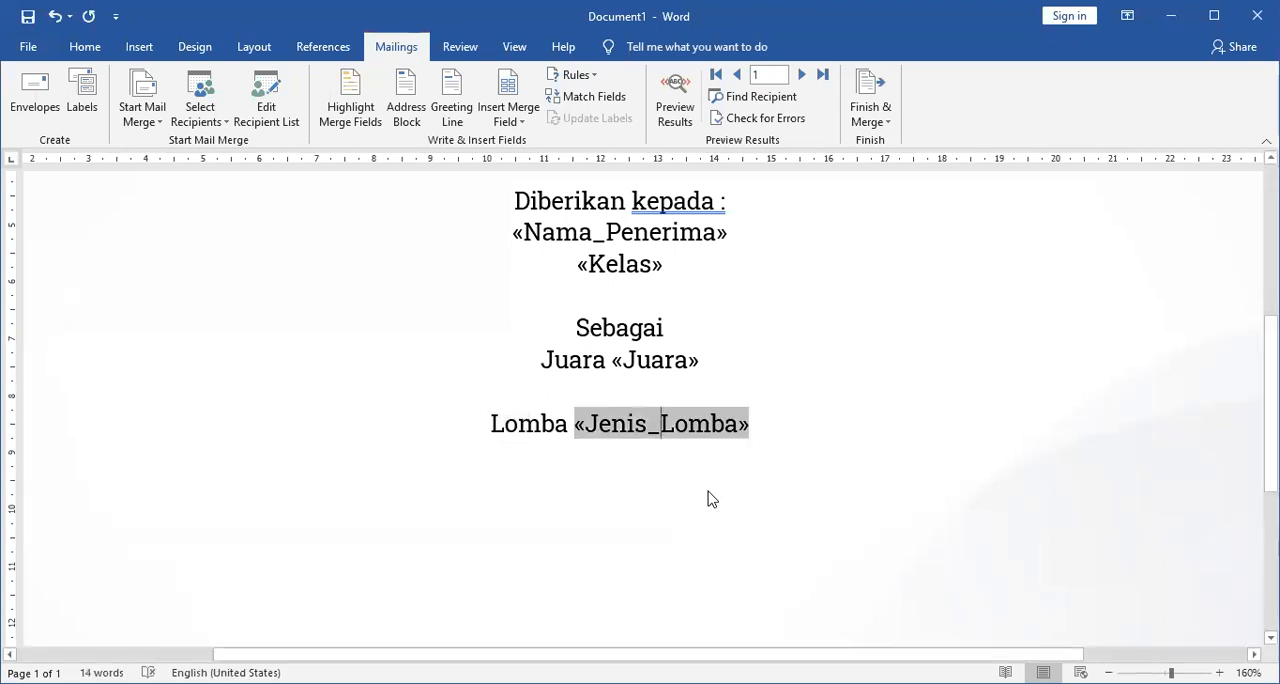
pyautogui.write('dalam ran')
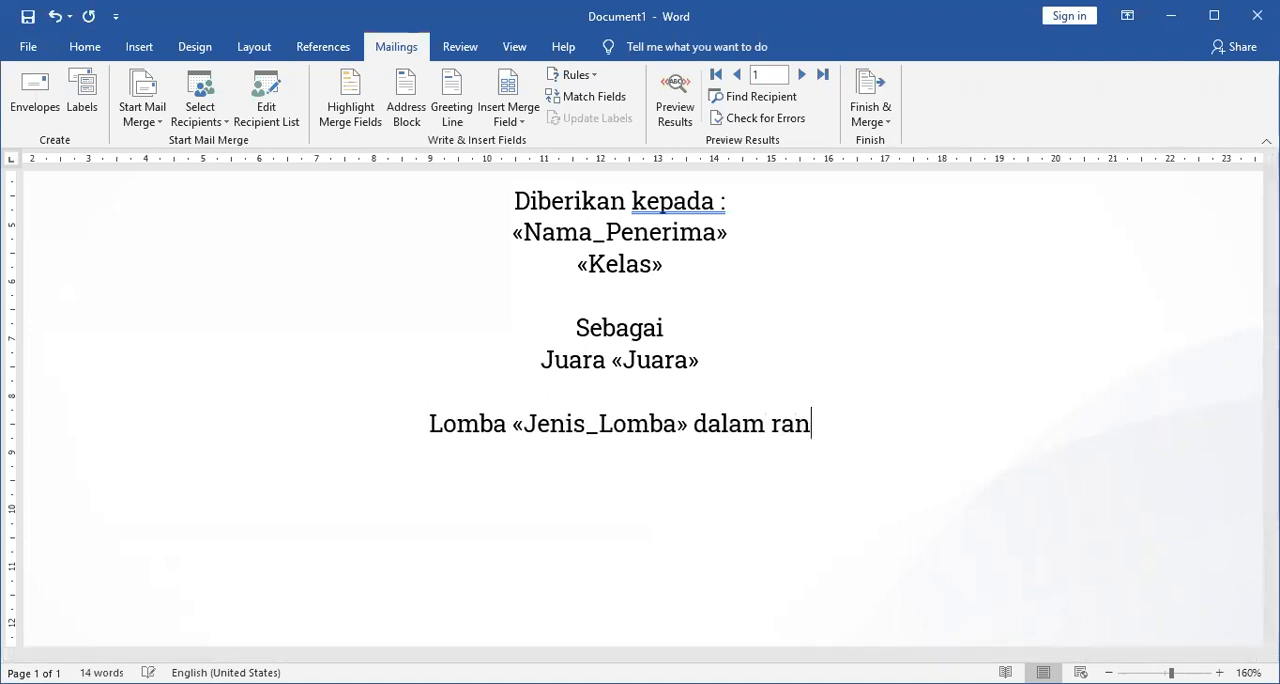
pyautogui.write('ga Hari ')
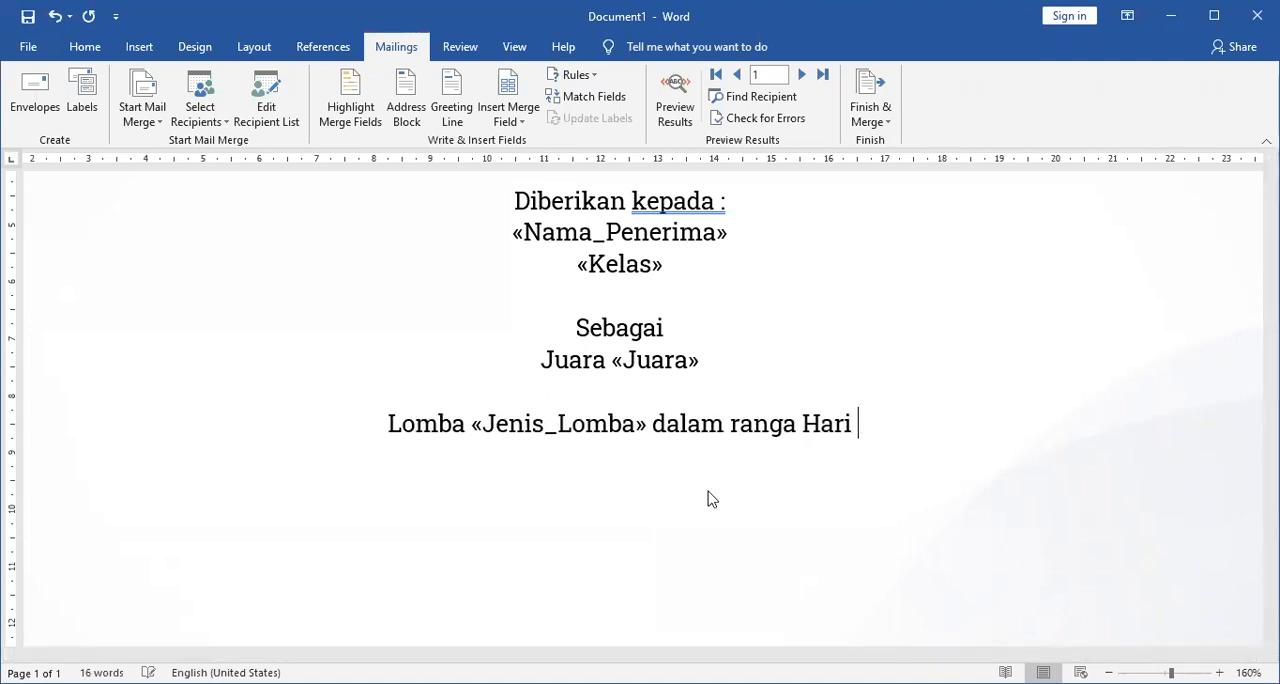
pyautogui.write('Ulang Tah')
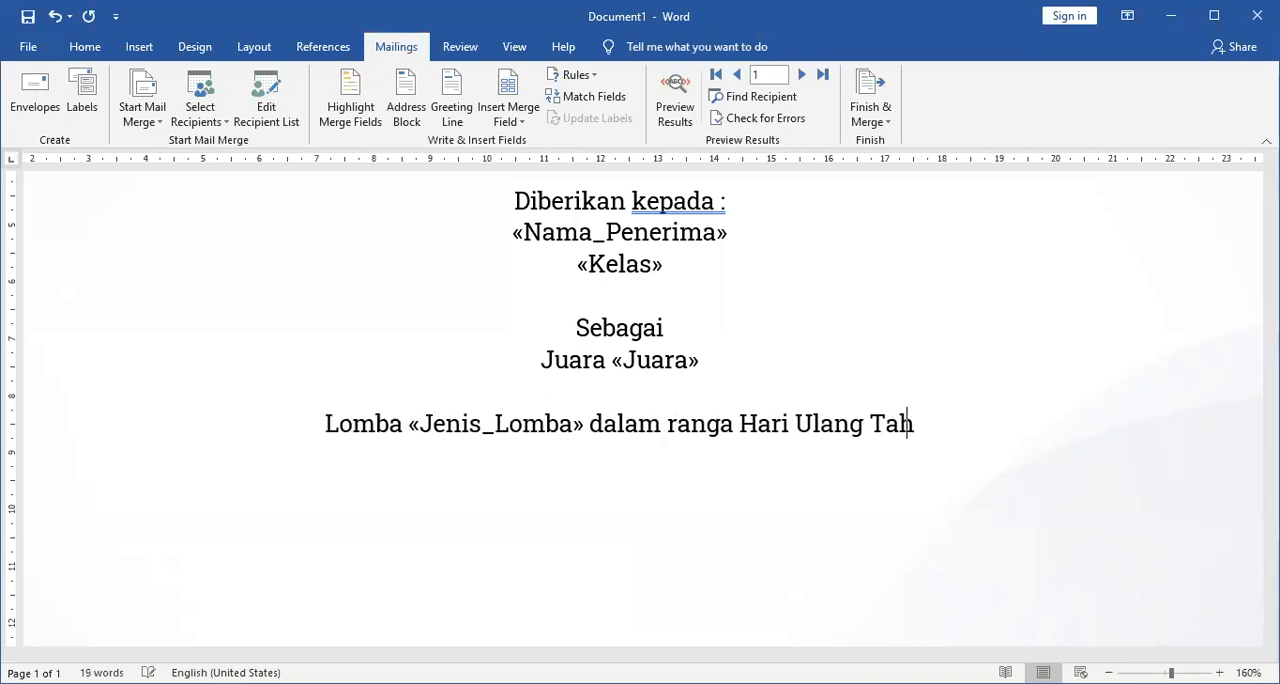
pyautogui.write('un MT')
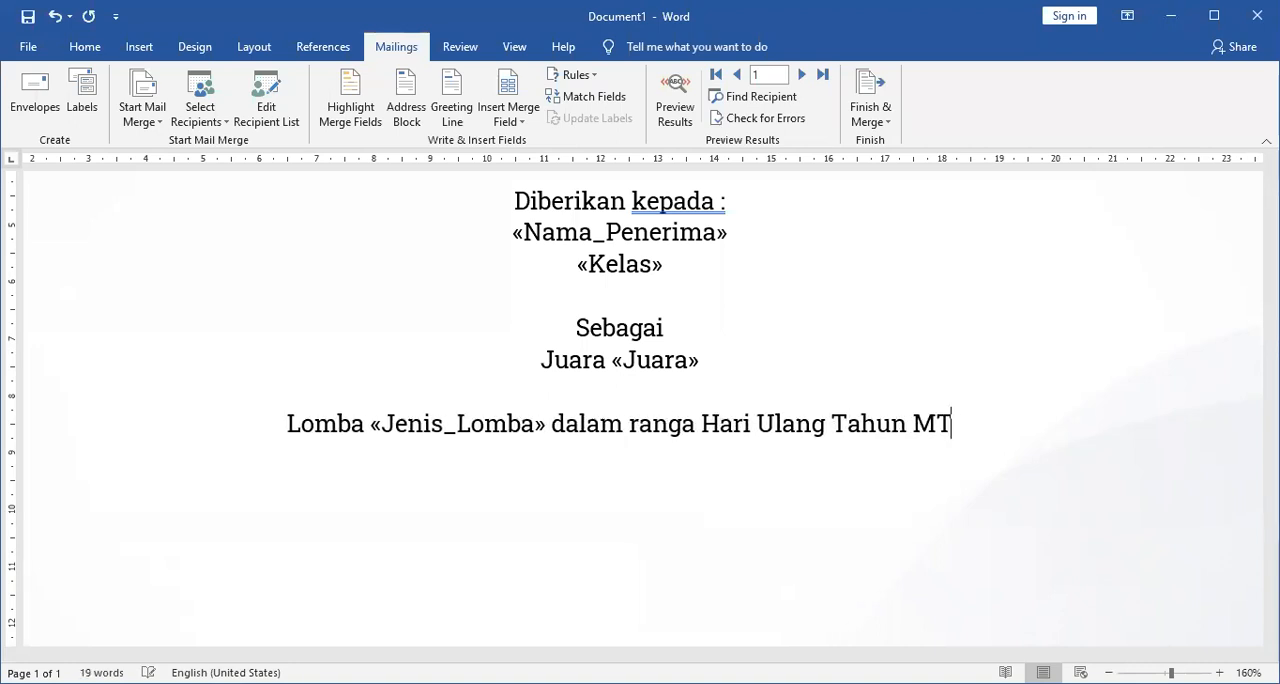
pyautogui.write('sN Kot')
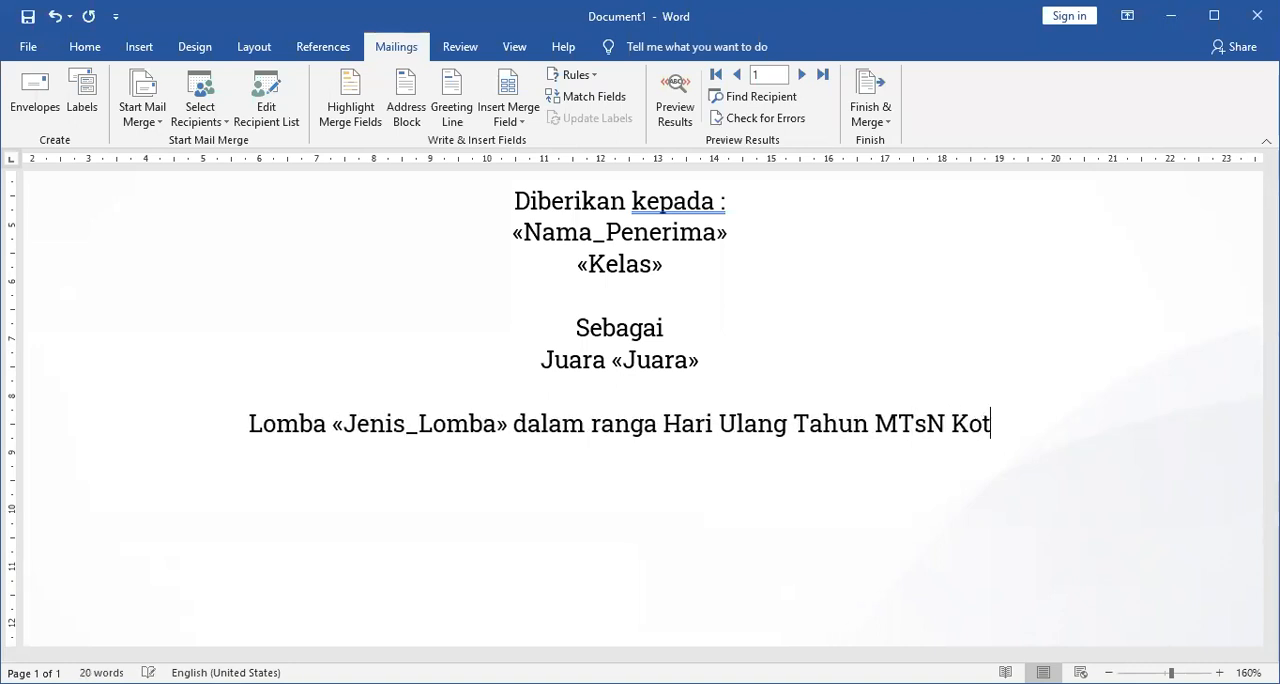
pyautogui.write('a Madiun yang ke')
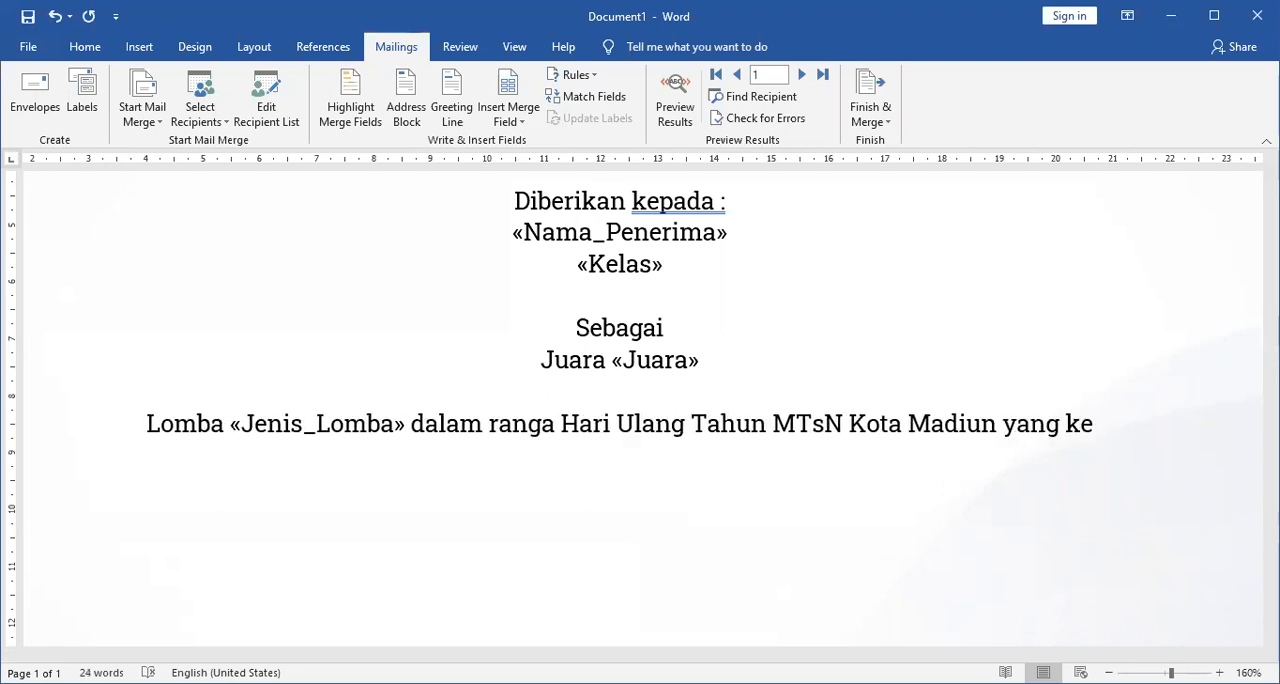
pyautogui.write(' 41')
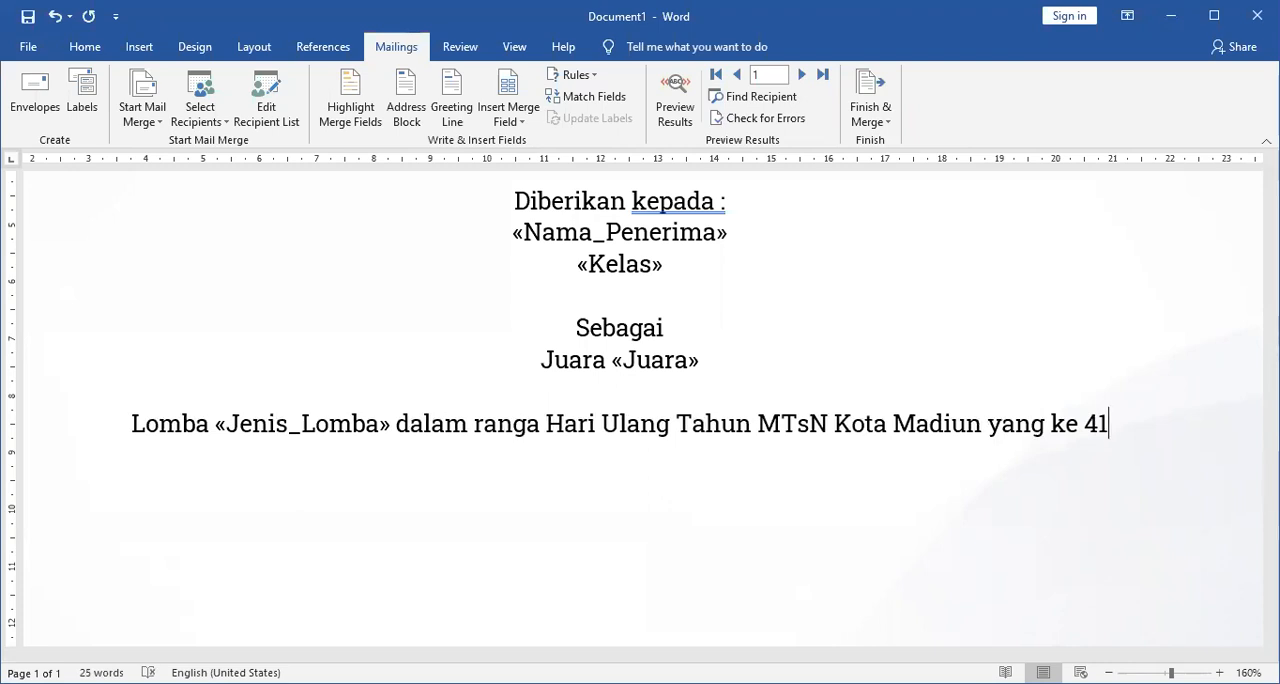
# Increase the font size of the Nama_Penerima merge field to 16.
pyautogui.keyDown('ctrl'); pyautogui.scroll(-9, 605, 428); pyautogui.keyUp('ctrl')
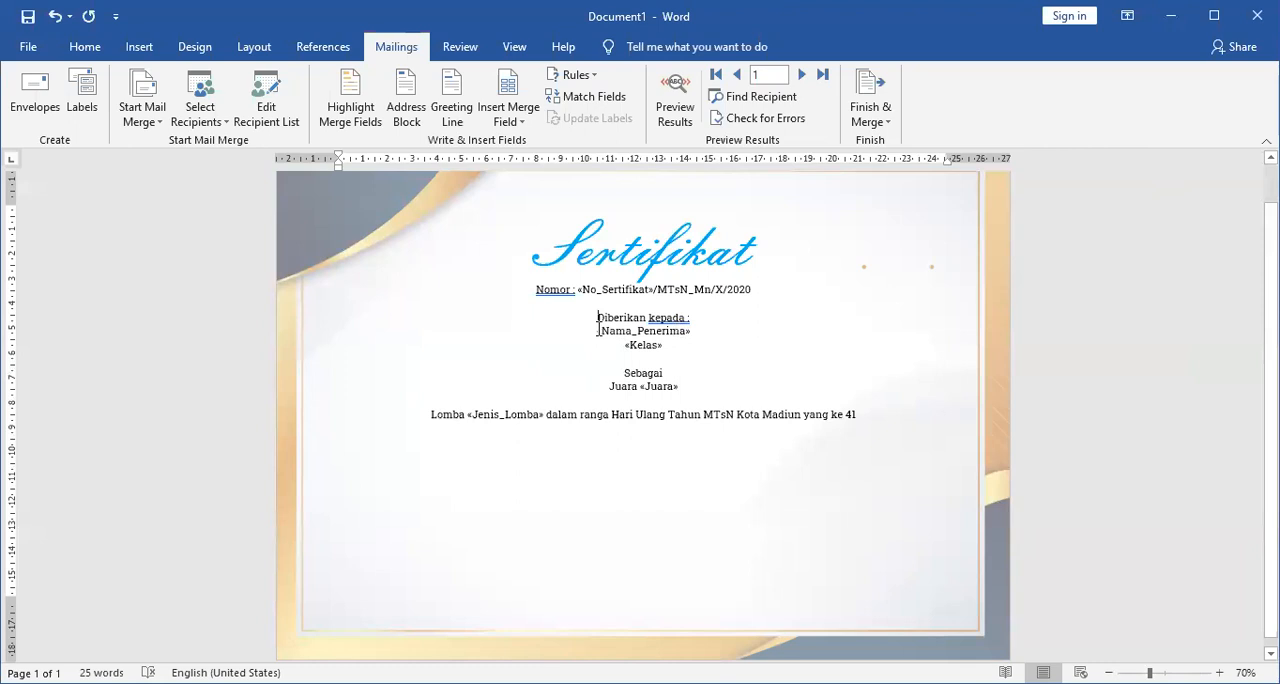
pyautogui.moveTo(598, 331); pyautogui.dragTo(728, 329)
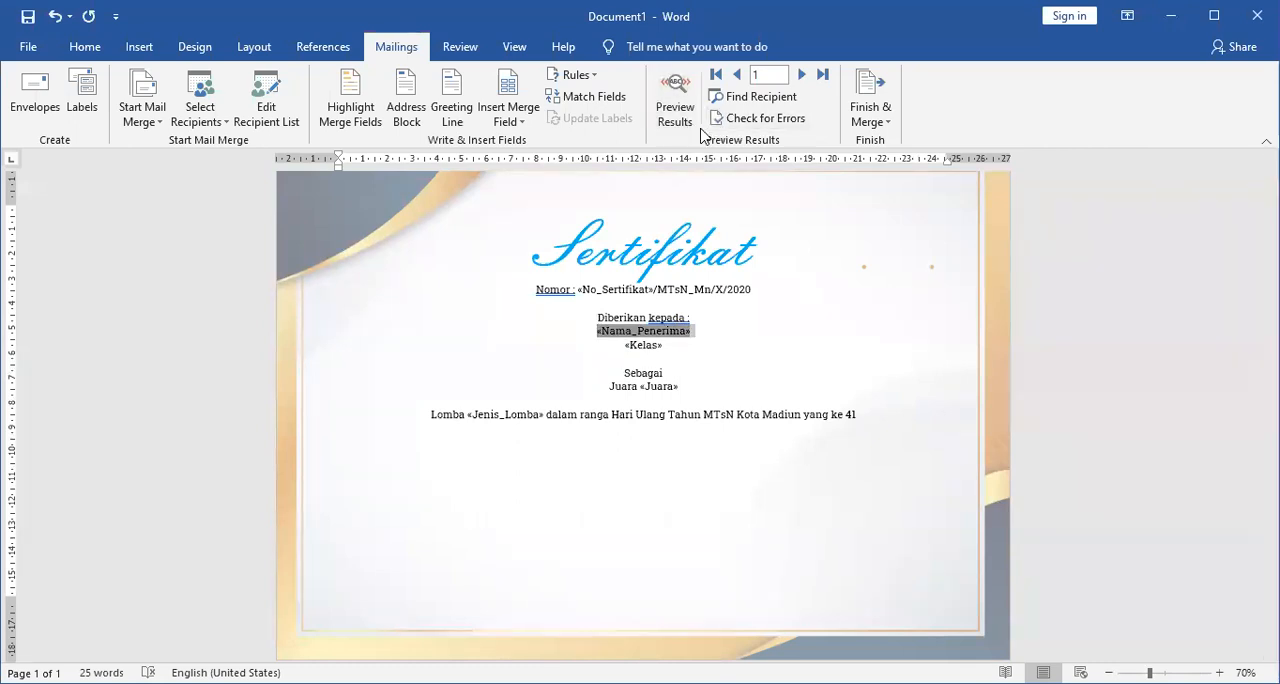
pyautogui.click(89, 56)
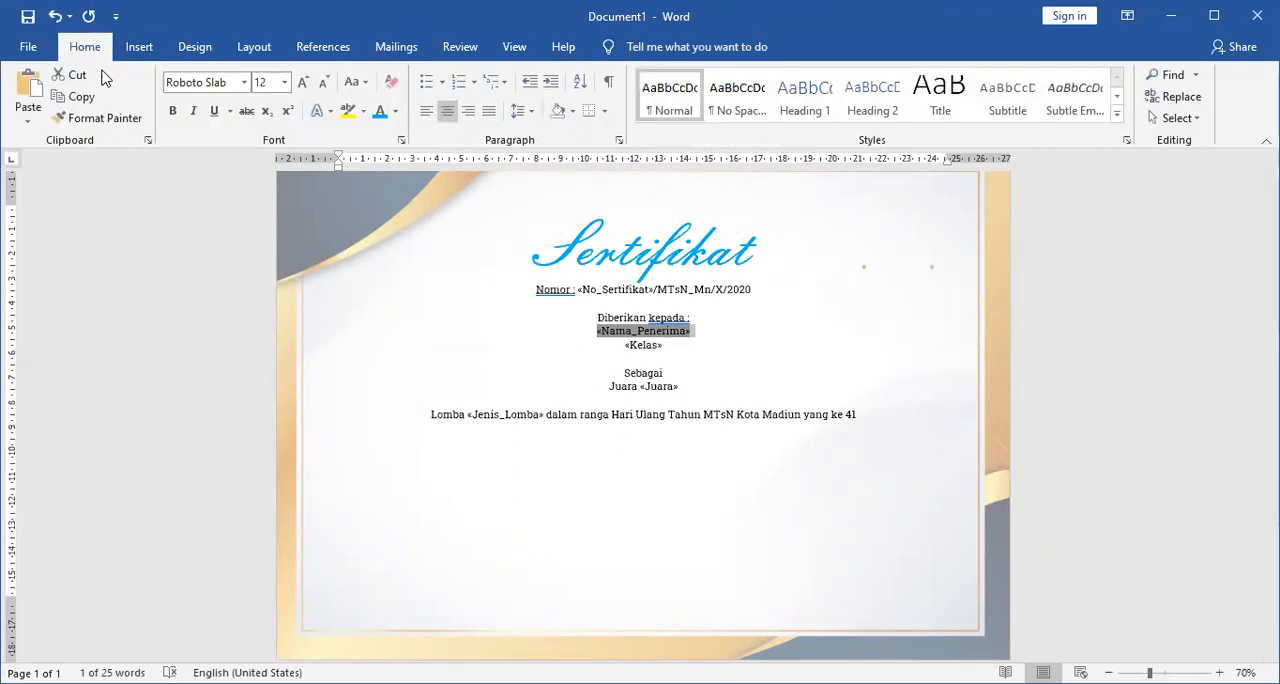
pyautogui.click(305, 84)
pyautogui.click(305, 84)
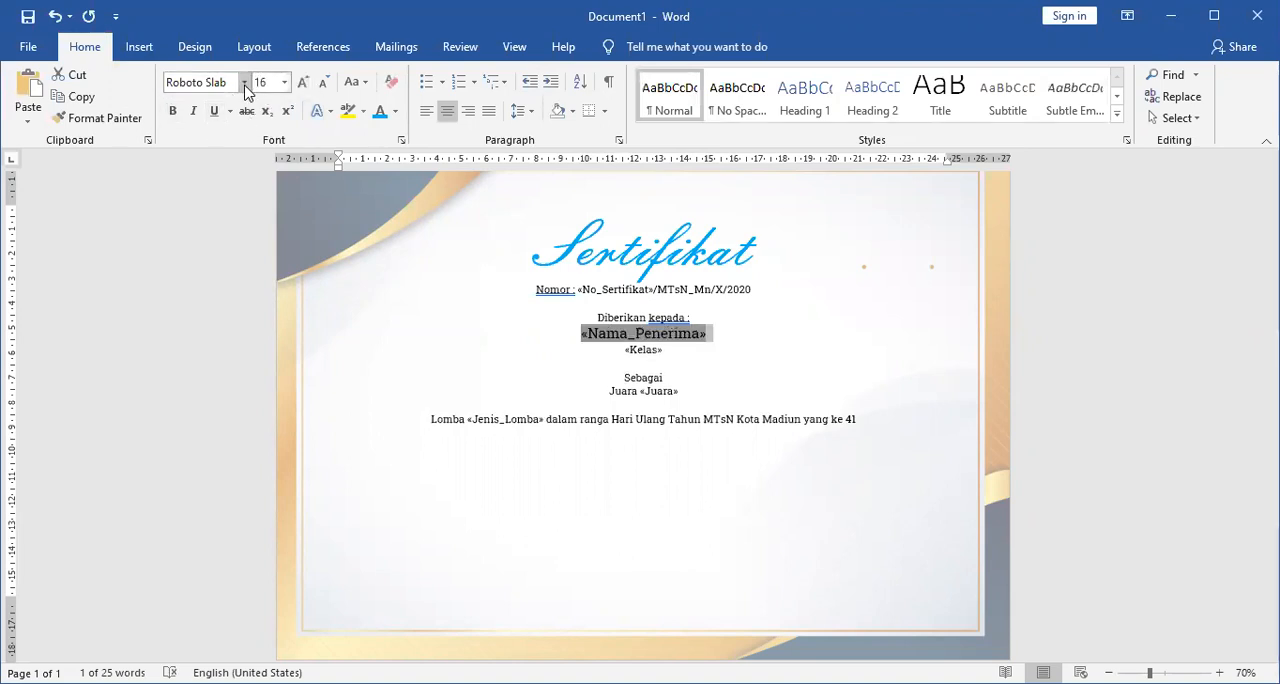
# Set the font of the Nama_Penerima merge field to Broadway.
pyautogui.click(243, 84)
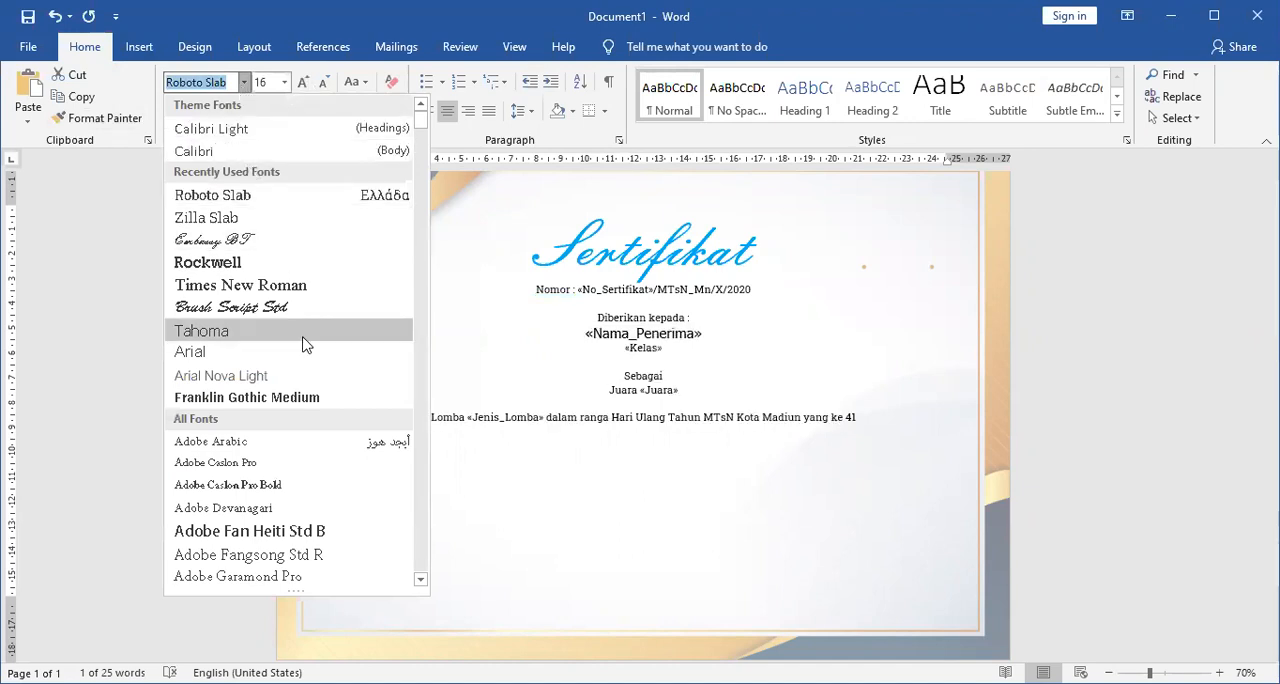
pyautogui.scroll(-5, 312, 400)
pyautogui.scroll(-2, 318, 408)
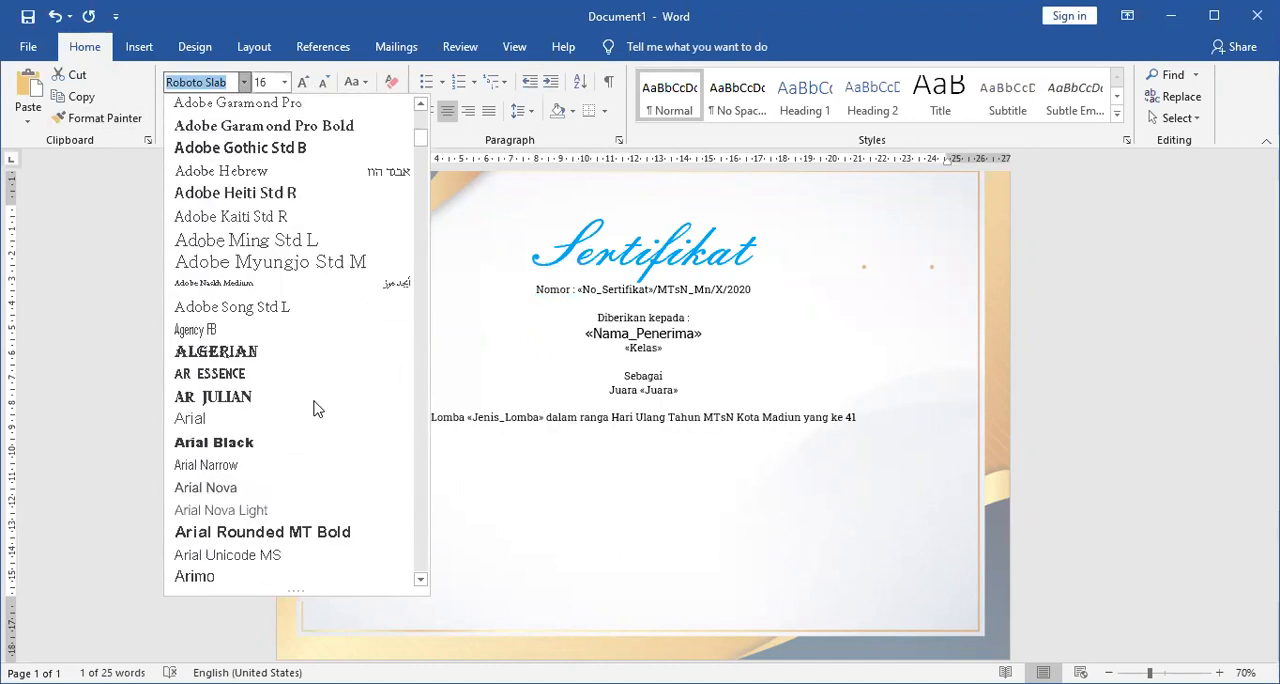
pyautogui.scroll(-20, 313, 408)
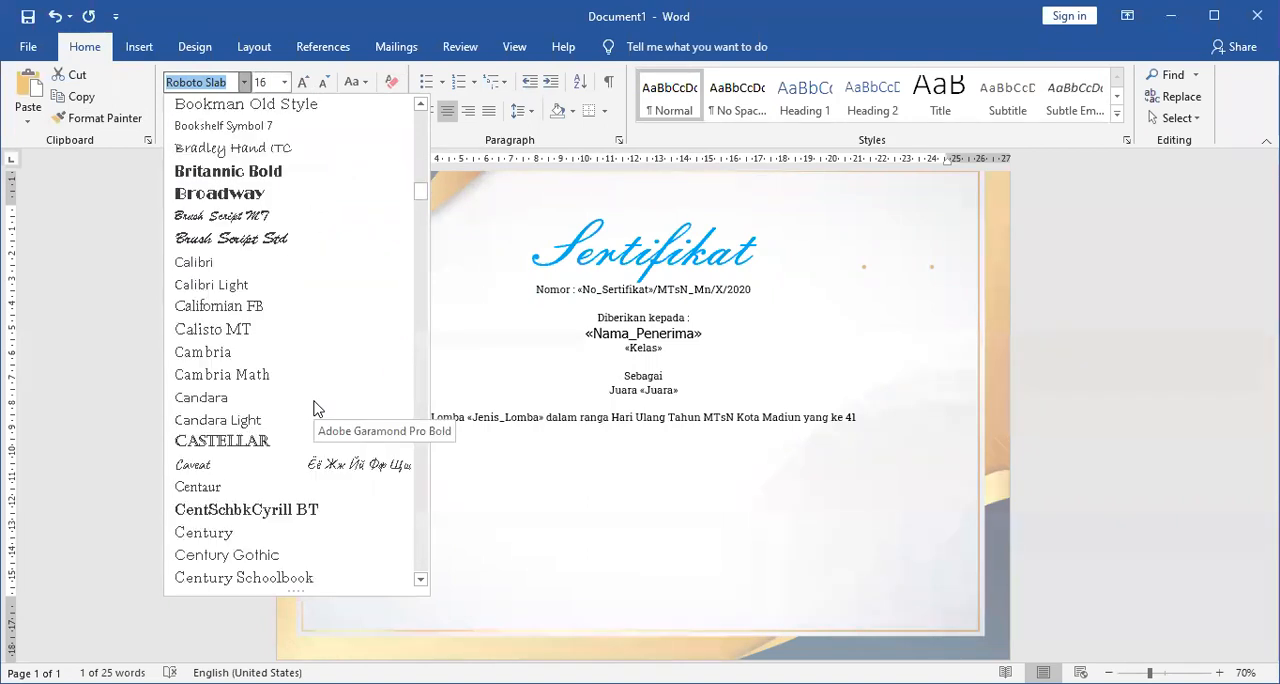
pyautogui.click(249, 198)
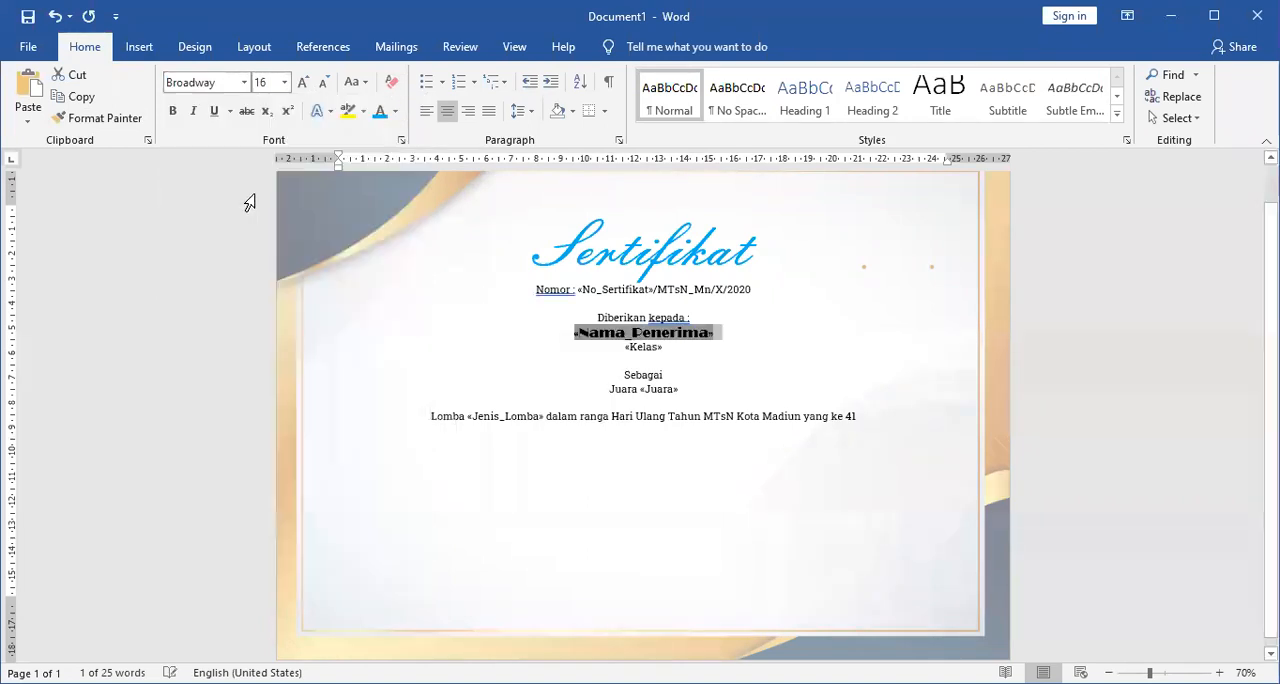
pyautogui.click(636, 347)
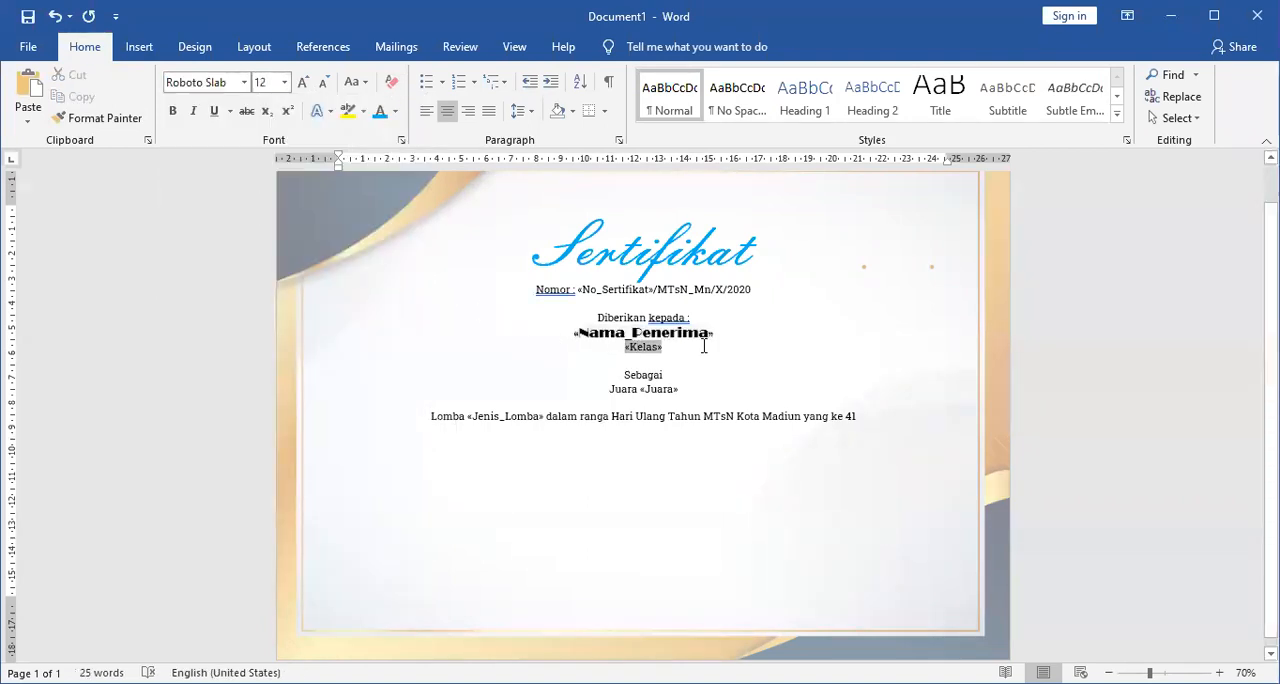
# Set 1.5 line spacing for the text from "Diberikan kepada :" through the Lomba line.
pyautogui.scroll(4, 700, 345)
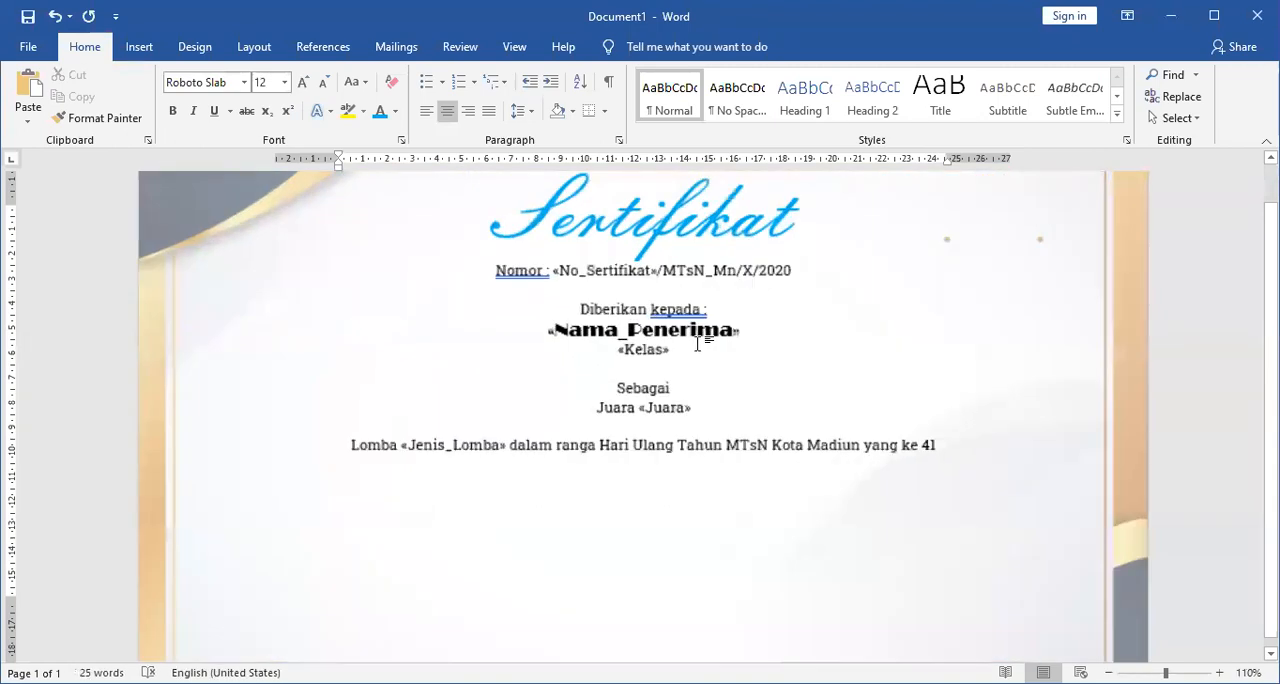
pyautogui.scroll(3, 697, 343)
pyautogui.moveTo(527, 291); pyautogui.dragTo(1069, 524)
pyautogui.hotkey('ctrl', '5')
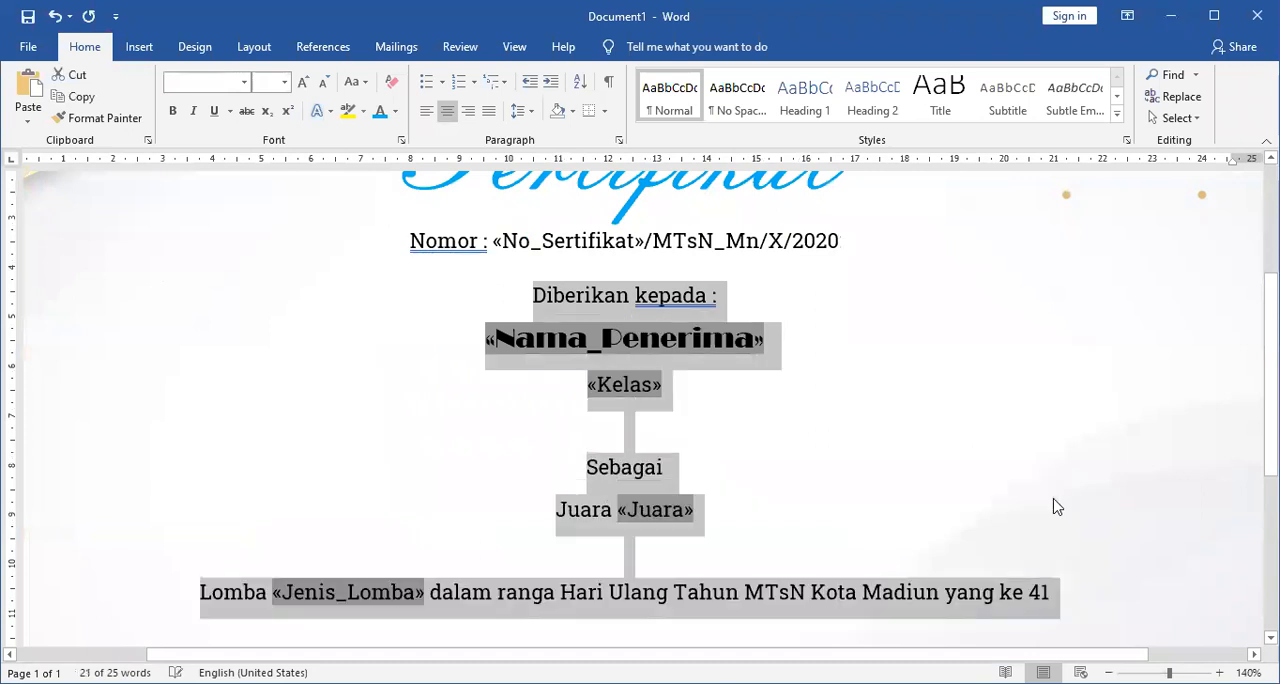
pyautogui.click(829, 423)
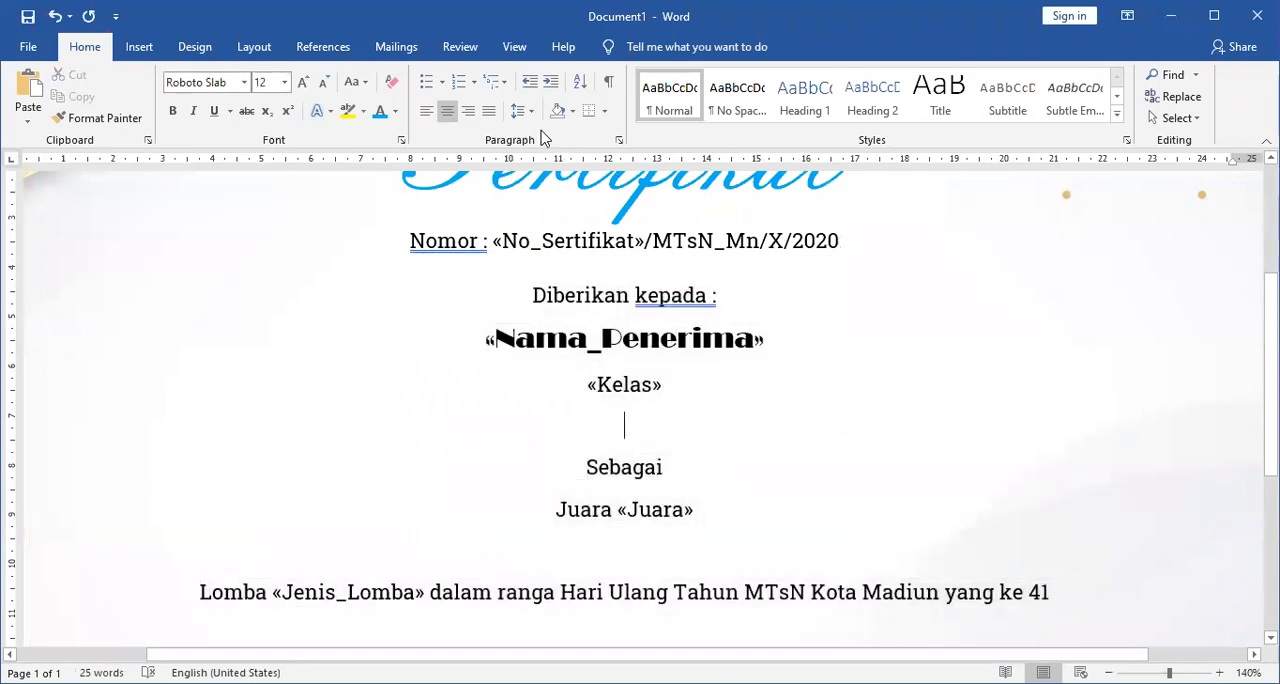
# Preview the merge results on the certificate, then return to the merge field view.
pyautogui.click(382, 47)
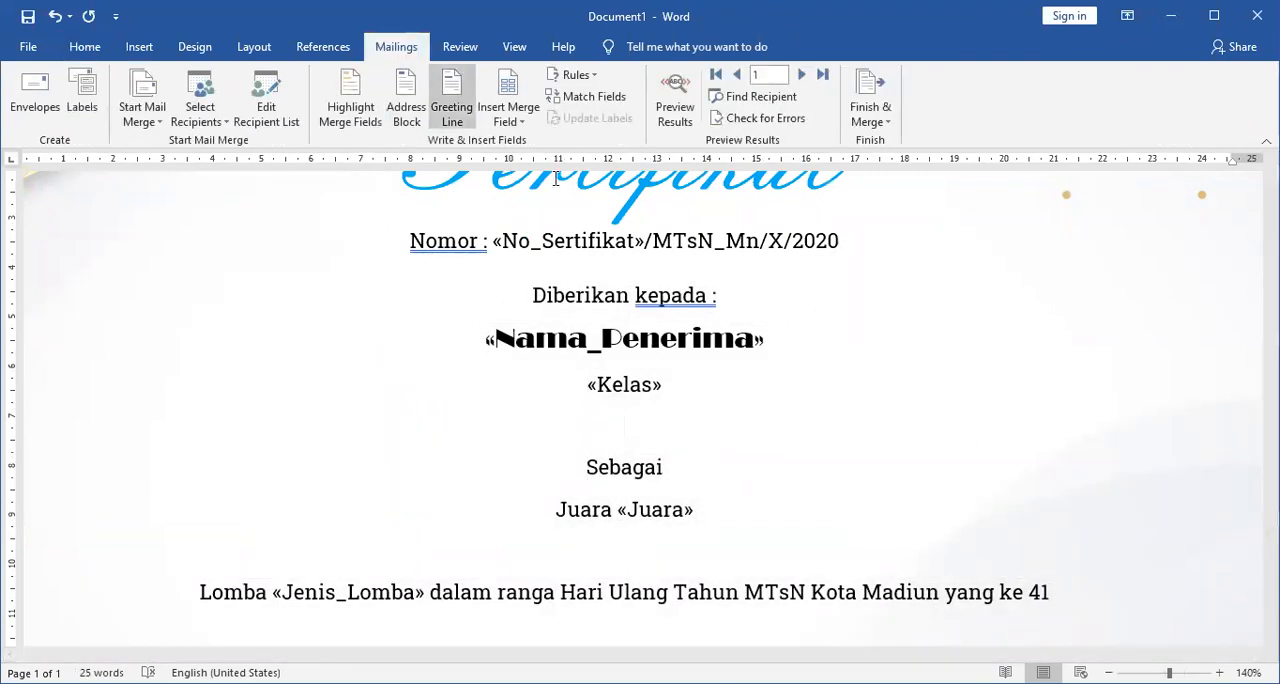
pyautogui.click(673, 115)
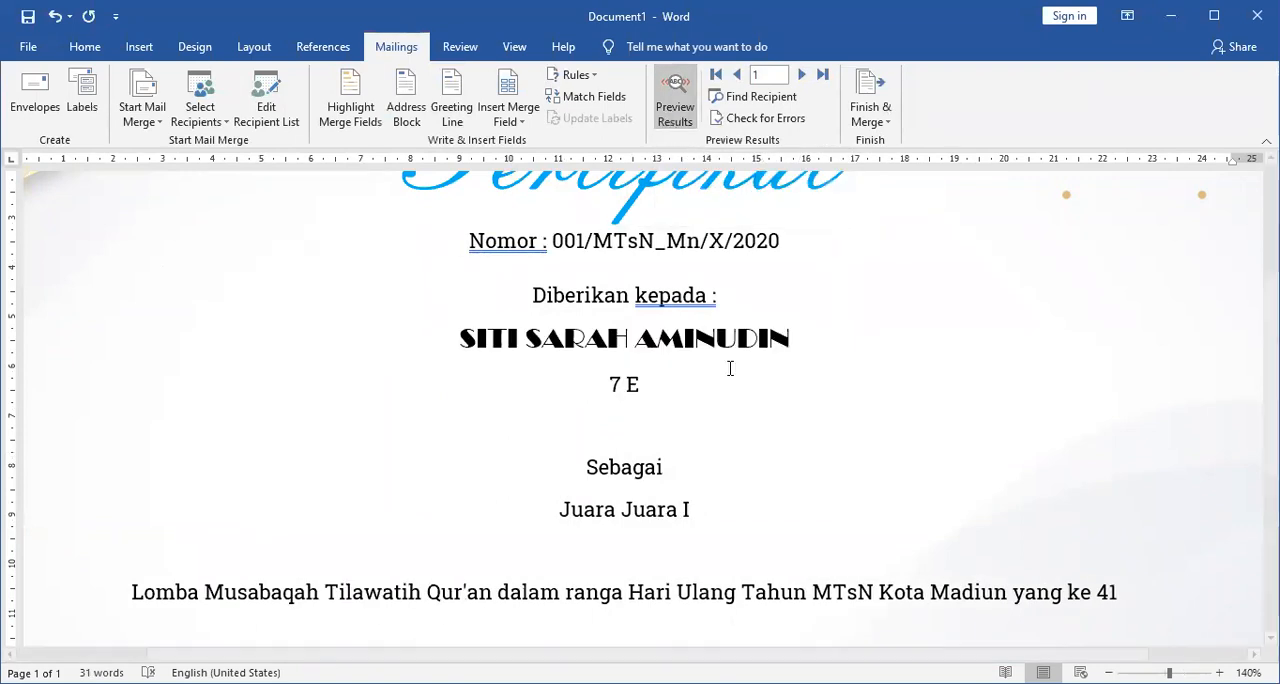
pyautogui.click(688, 108)
pyautogui.click(687, 112)
pyautogui.click(685, 112)
pyautogui.click(685, 112)
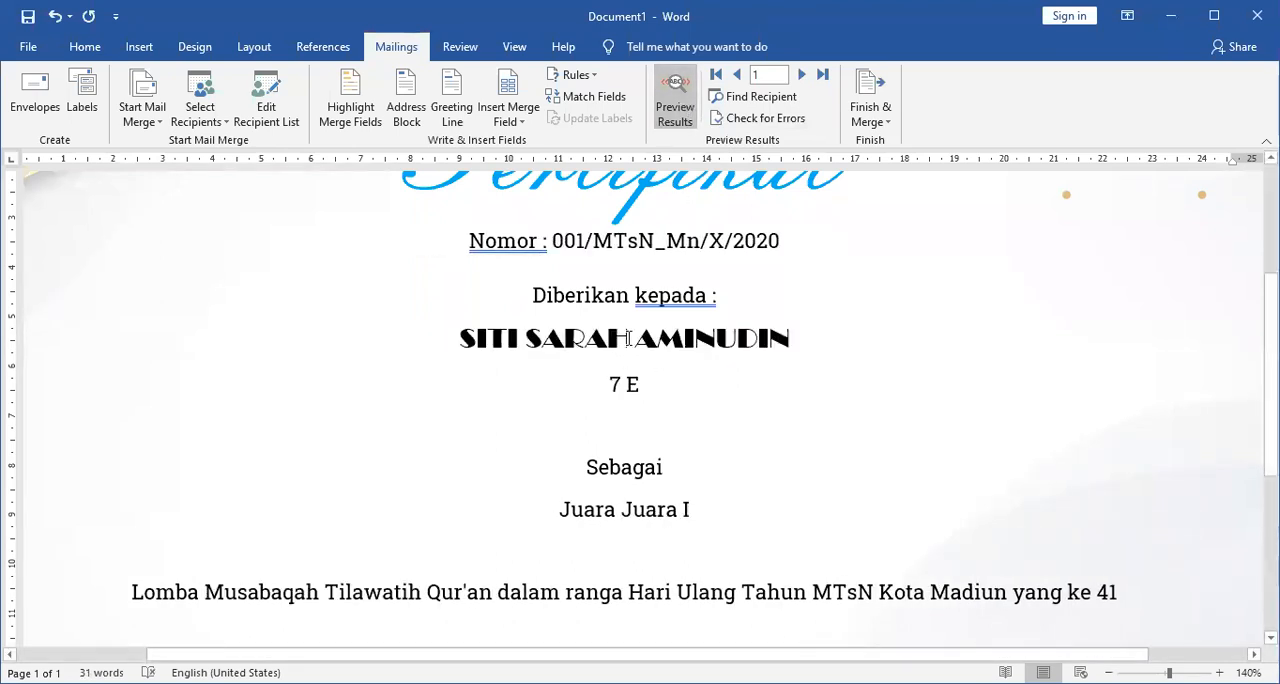
pyautogui.click(674, 115)
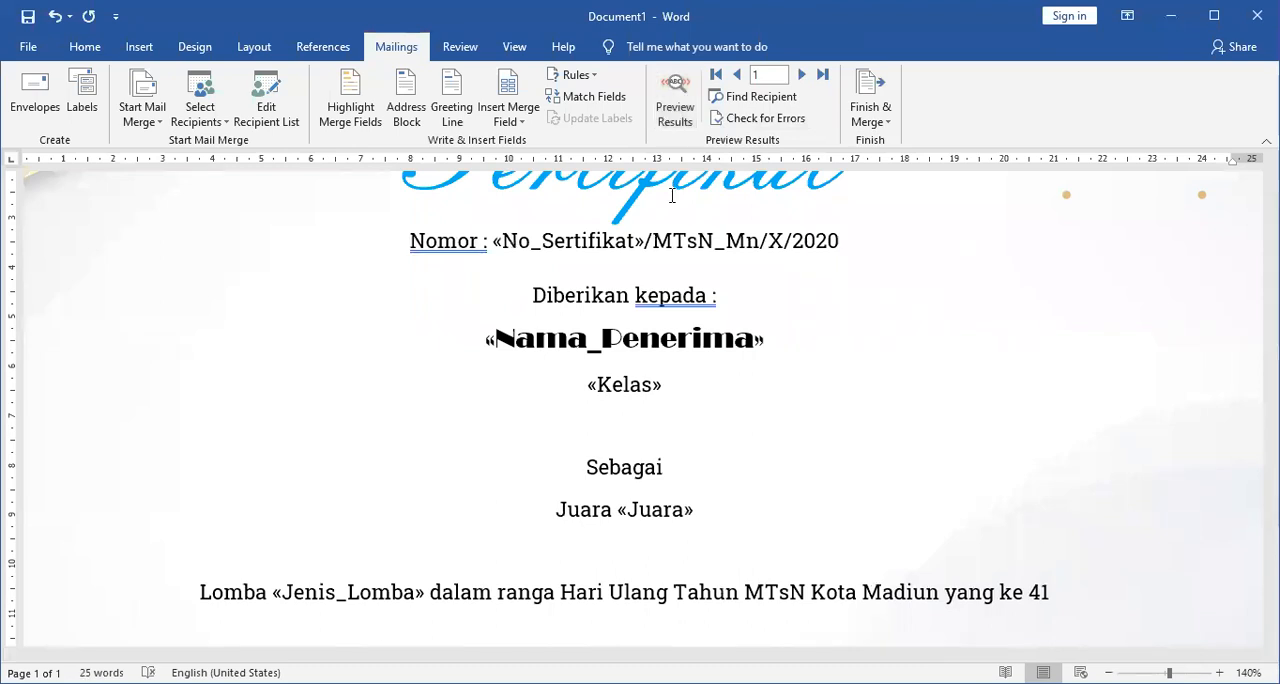
# Insert the word "Kelas" and a space before the Kelas merge field and check the line in the merge preview.
pyautogui.click(588, 390)
pyautogui.press('Left')
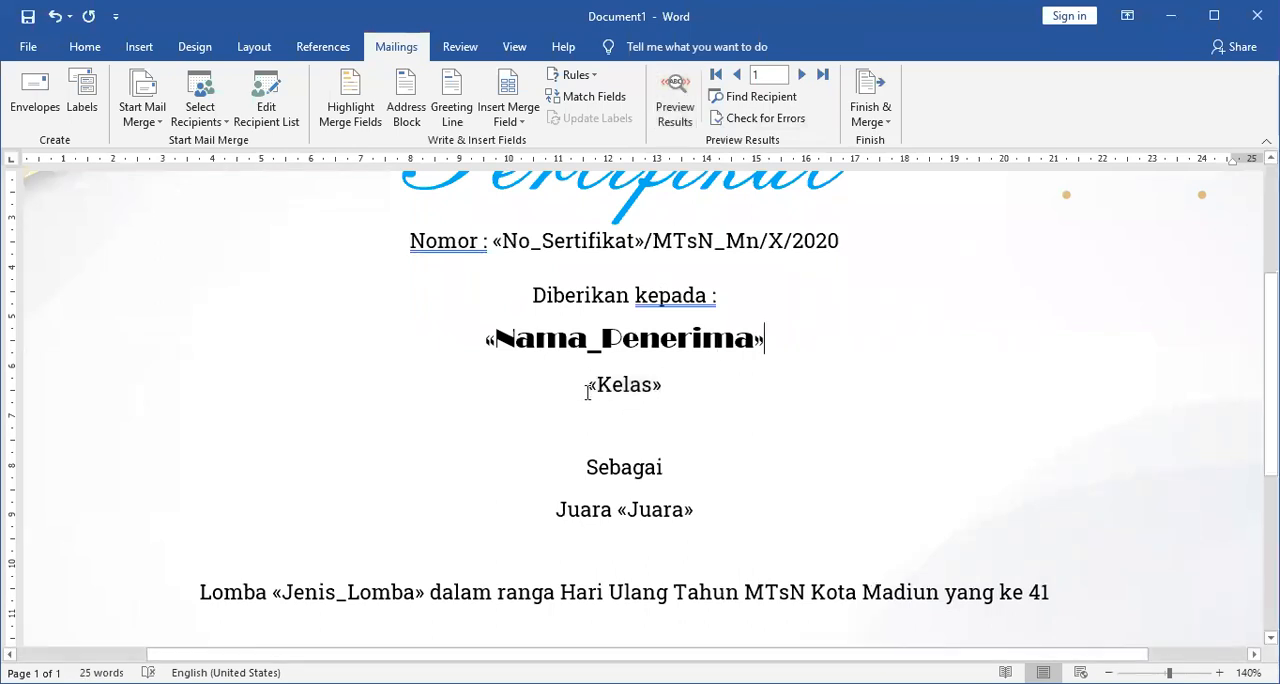
pyautogui.click(588, 390)
pyautogui.write('Kelas')
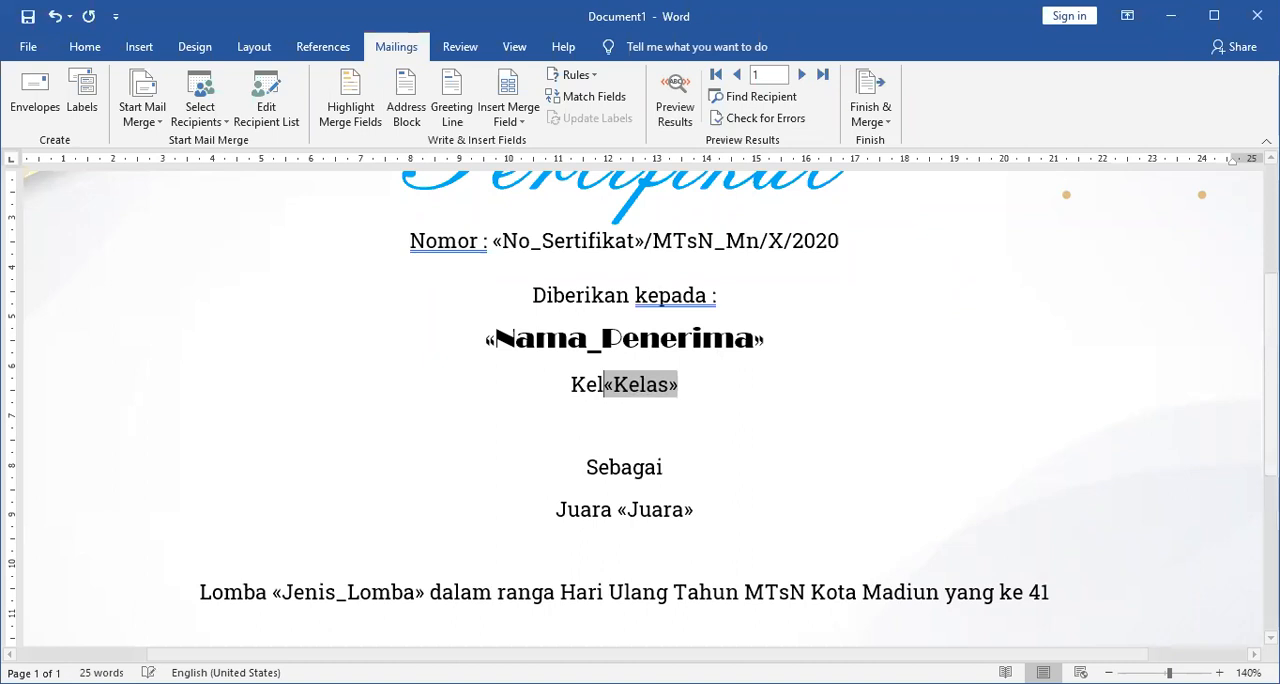
pyautogui.click(675, 100)
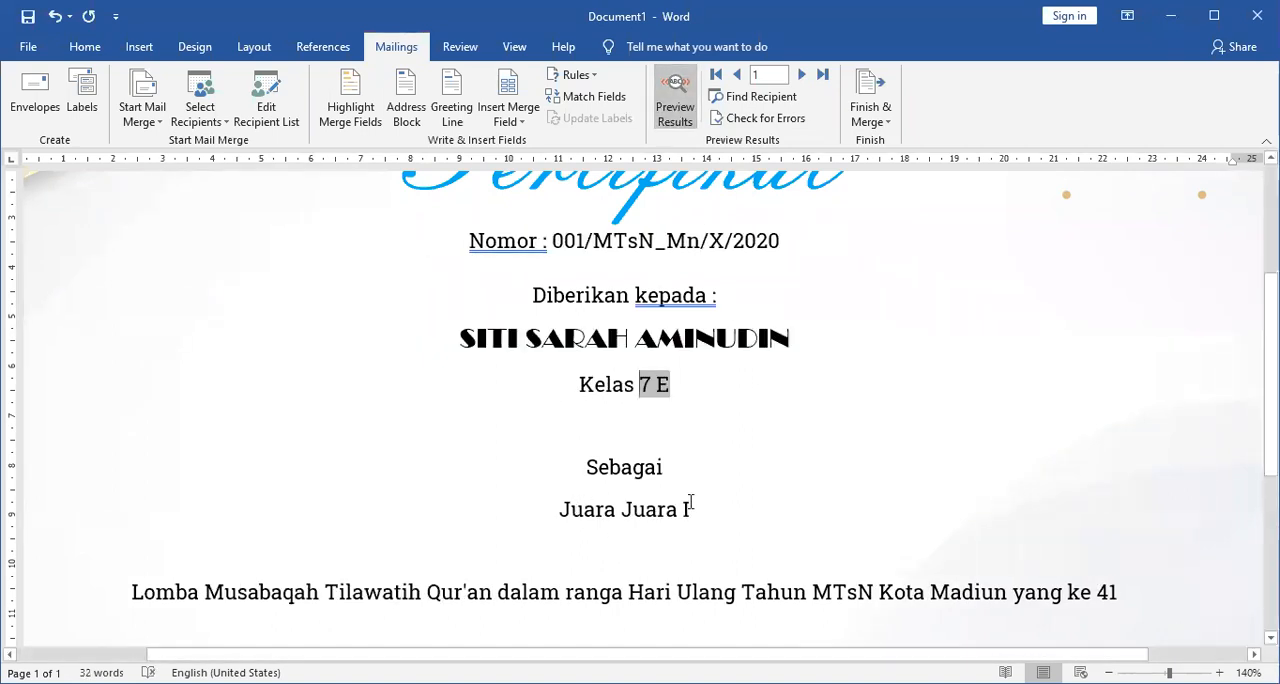
pyautogui.click(675, 100)
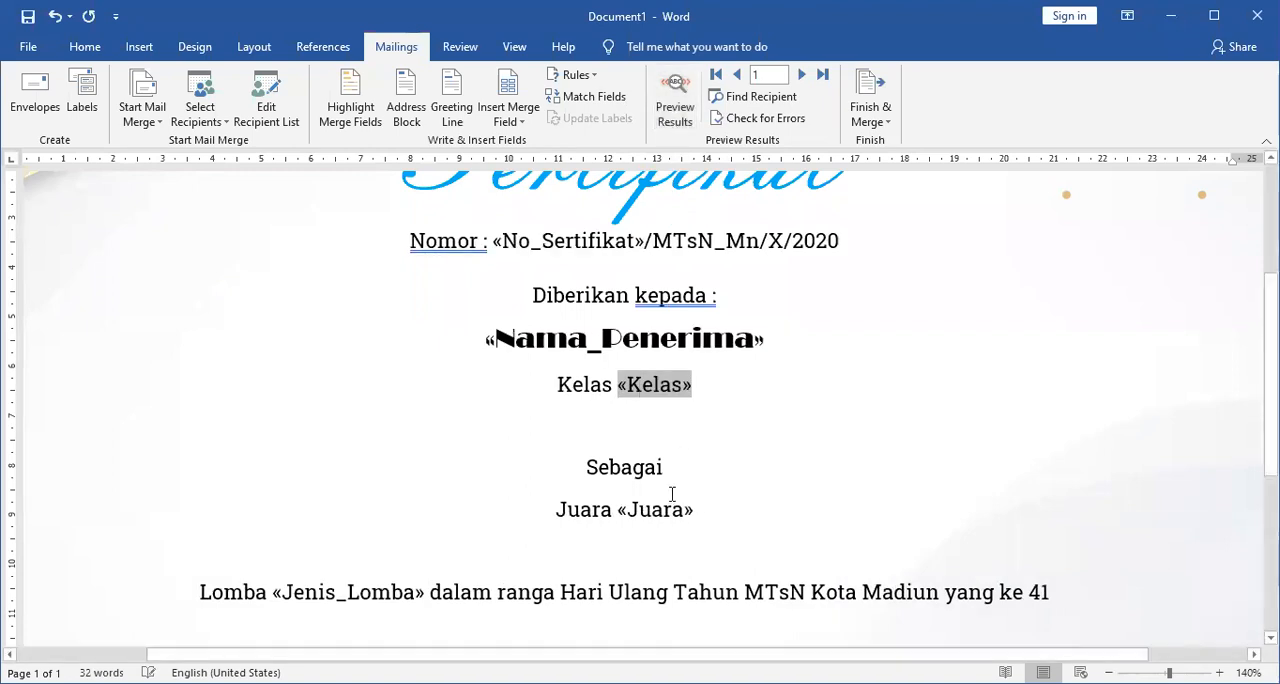
# Delete the plain word "Juara" in front of the Juara merge field.
pyautogui.click(594, 509)
pyautogui.doubleClick(594, 509)
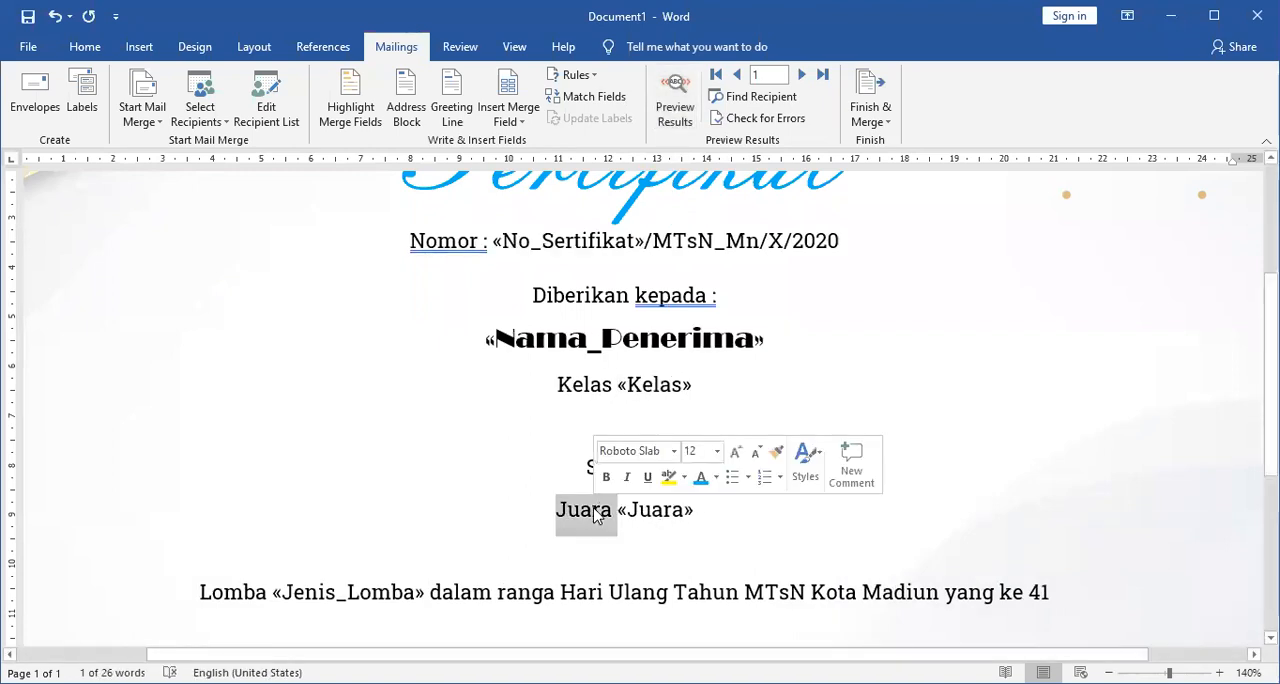
pyautogui.press('BackSpace')
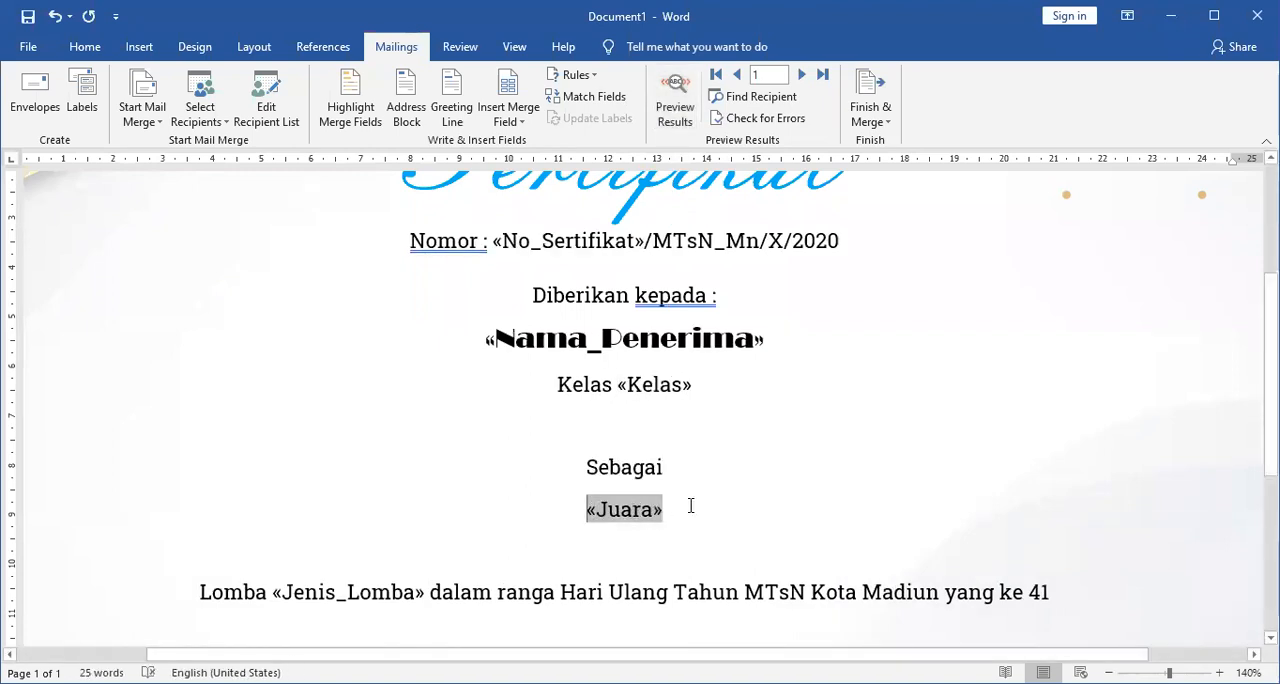
pyautogui.click(690, 506)
# Set the font of the Nama_Penerima merge field to AR JULIAN and italicize the Kelas line below it.
pyautogui.scroll(-1, 714, 521)
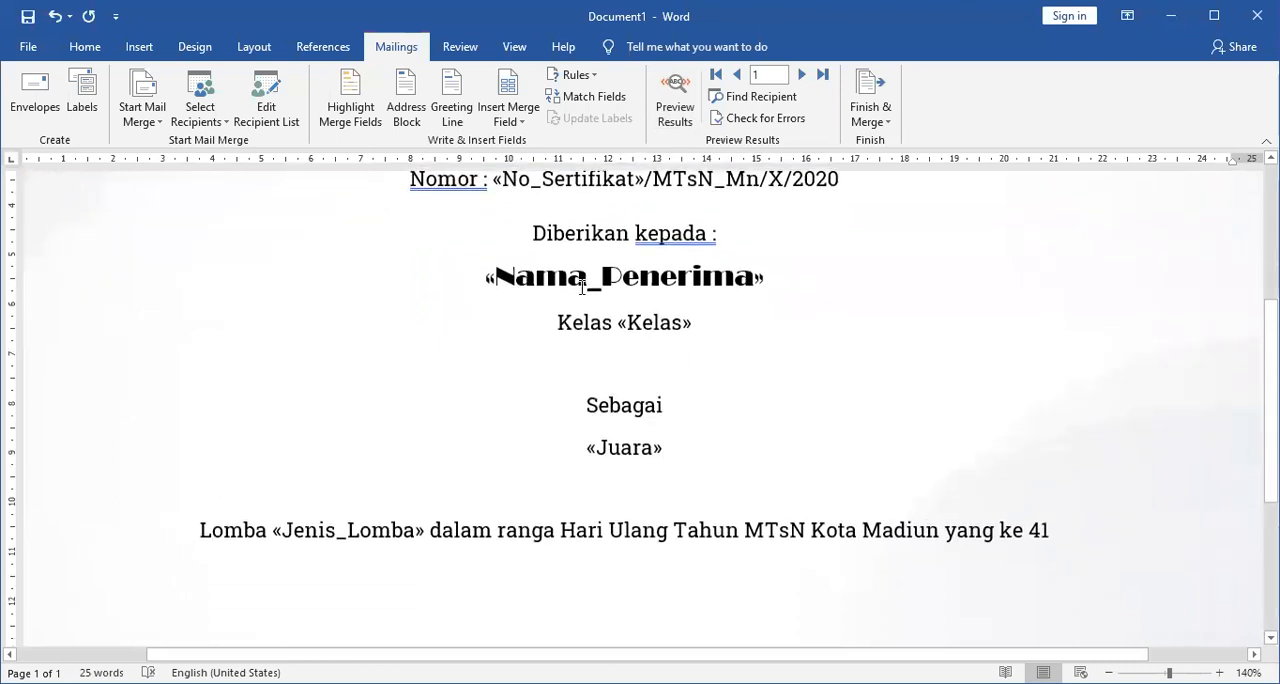
pyautogui.moveTo(489, 278); pyautogui.dragTo(930, 282)
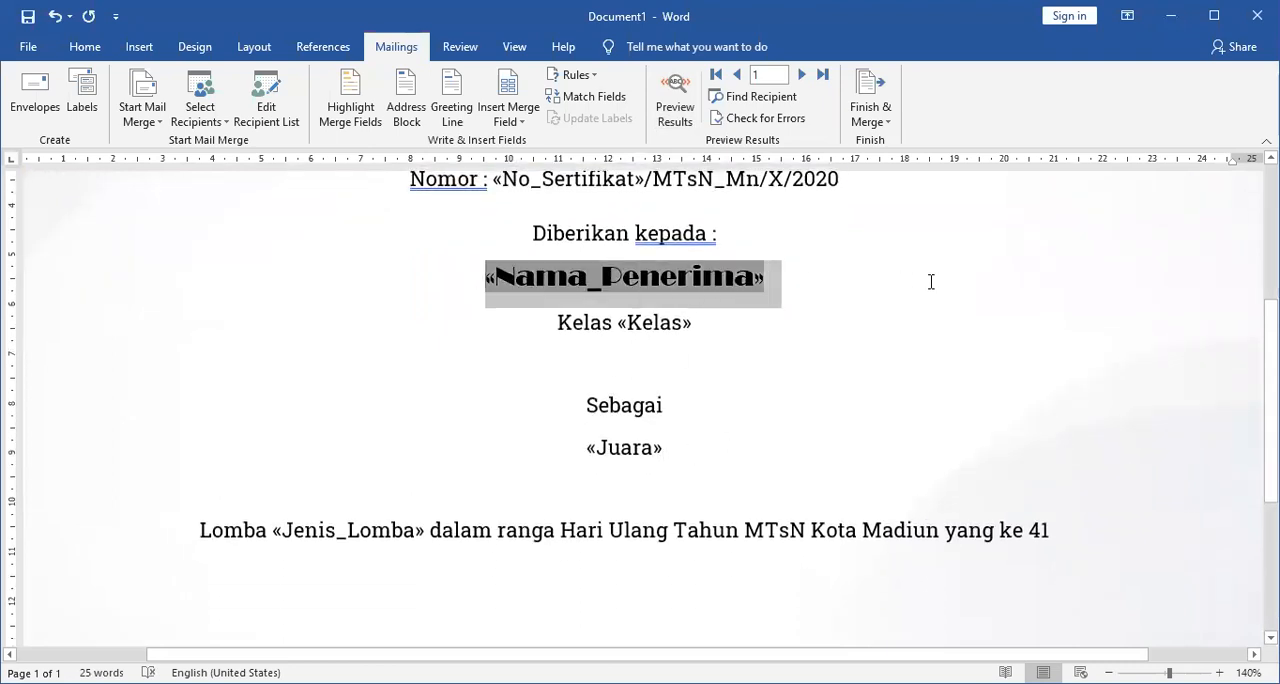
pyautogui.click(85, 46)
pyautogui.click(247, 82)
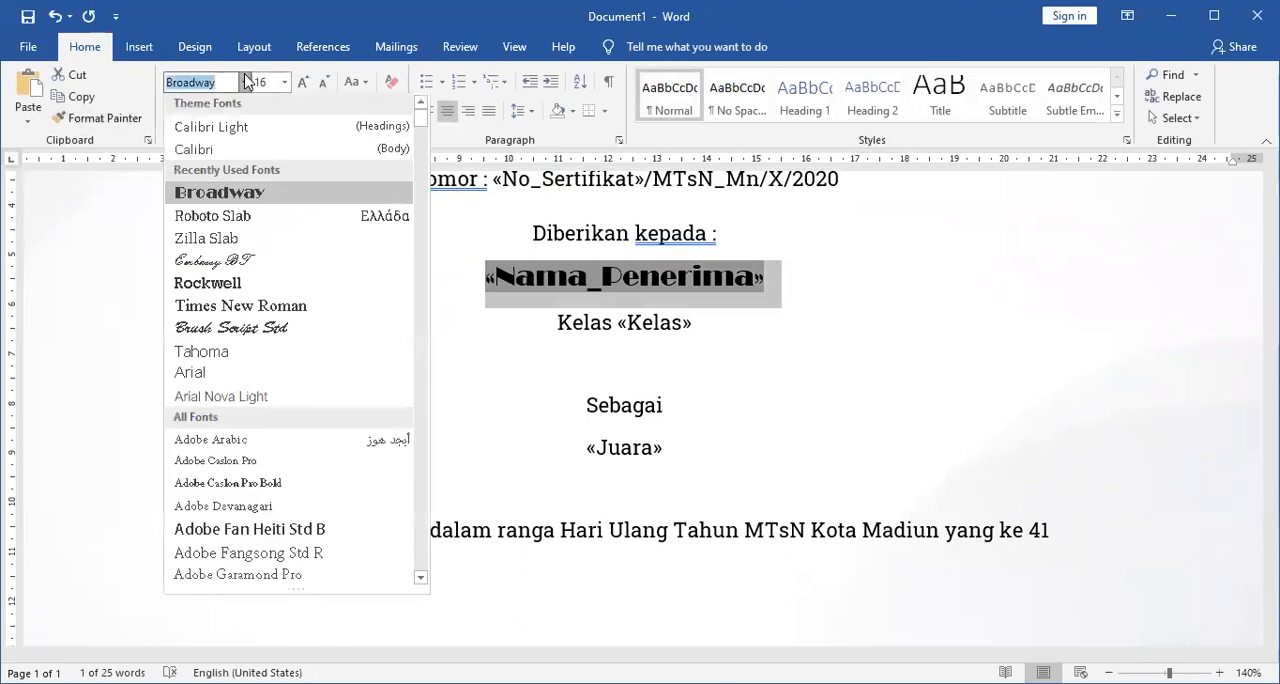
pyautogui.scroll(-2, 323, 460)
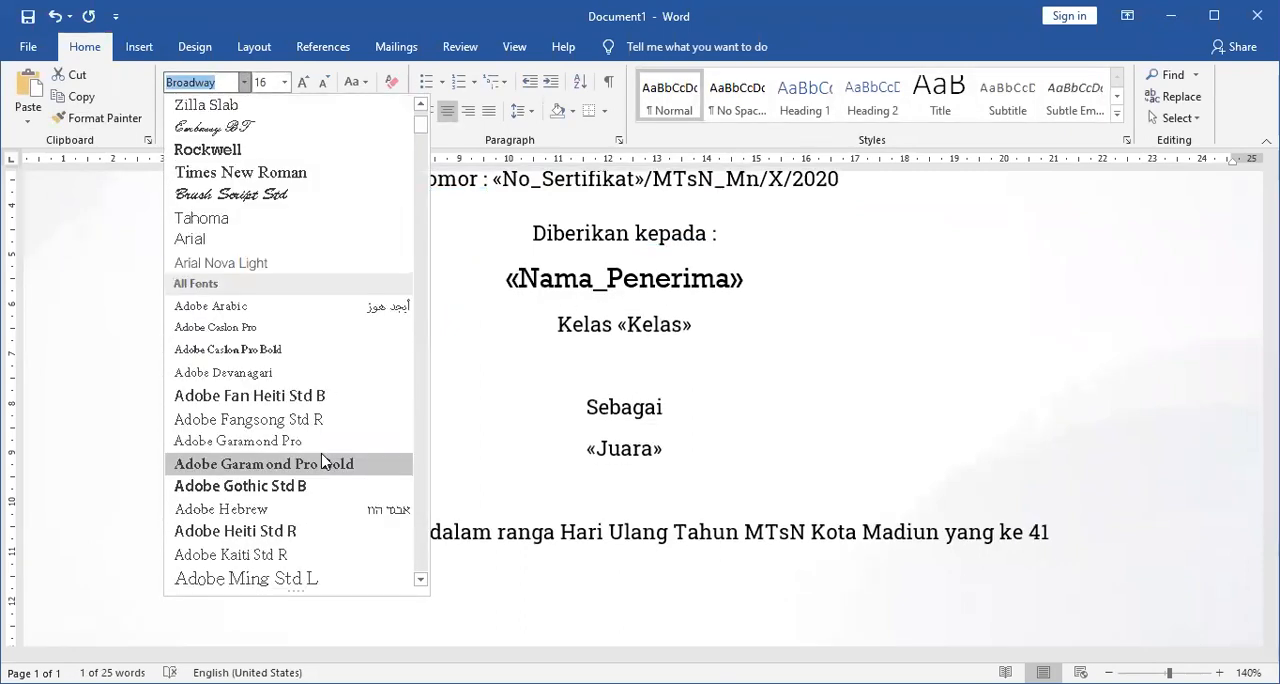
pyautogui.scroll(-4, 323, 460)
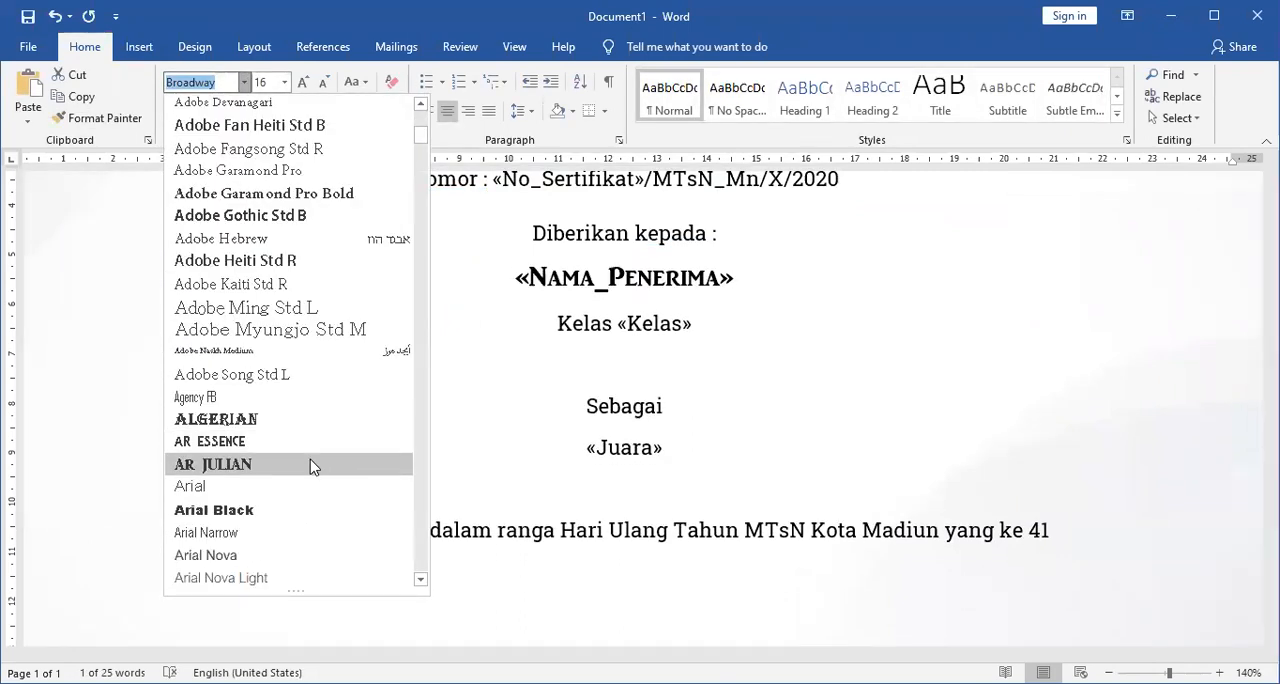
pyautogui.click(312, 465)
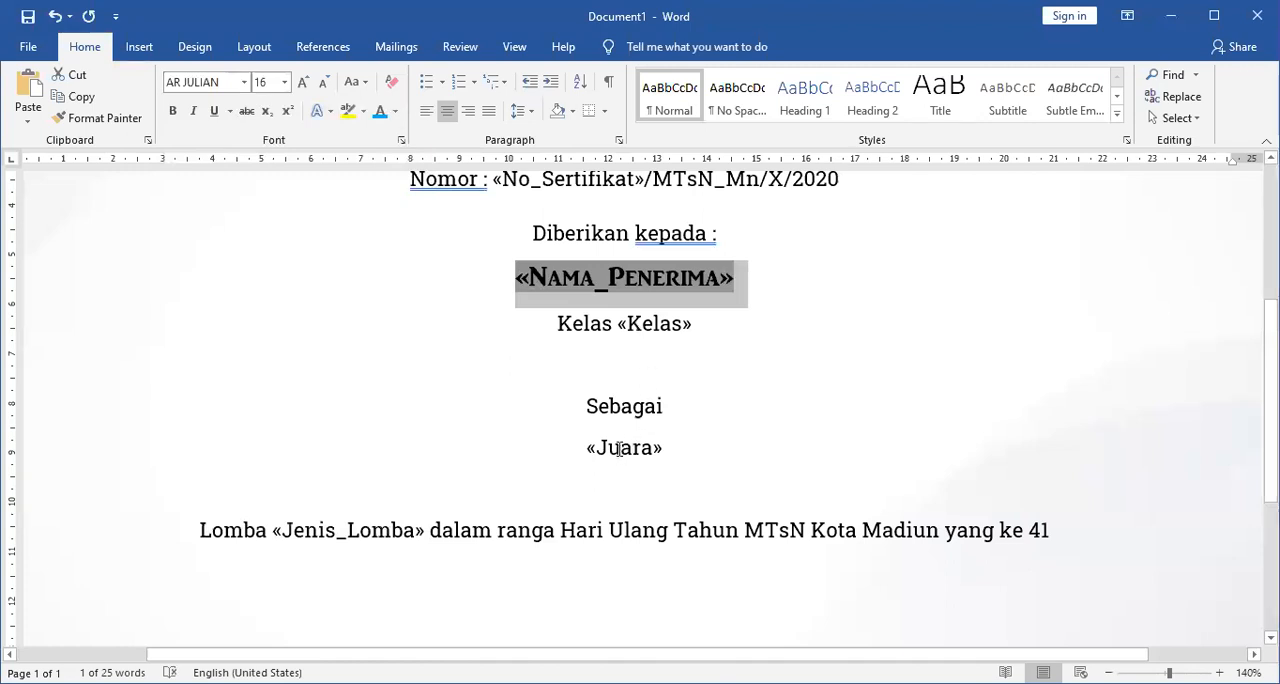
pyautogui.moveTo(555, 322); pyautogui.dragTo(883, 346)
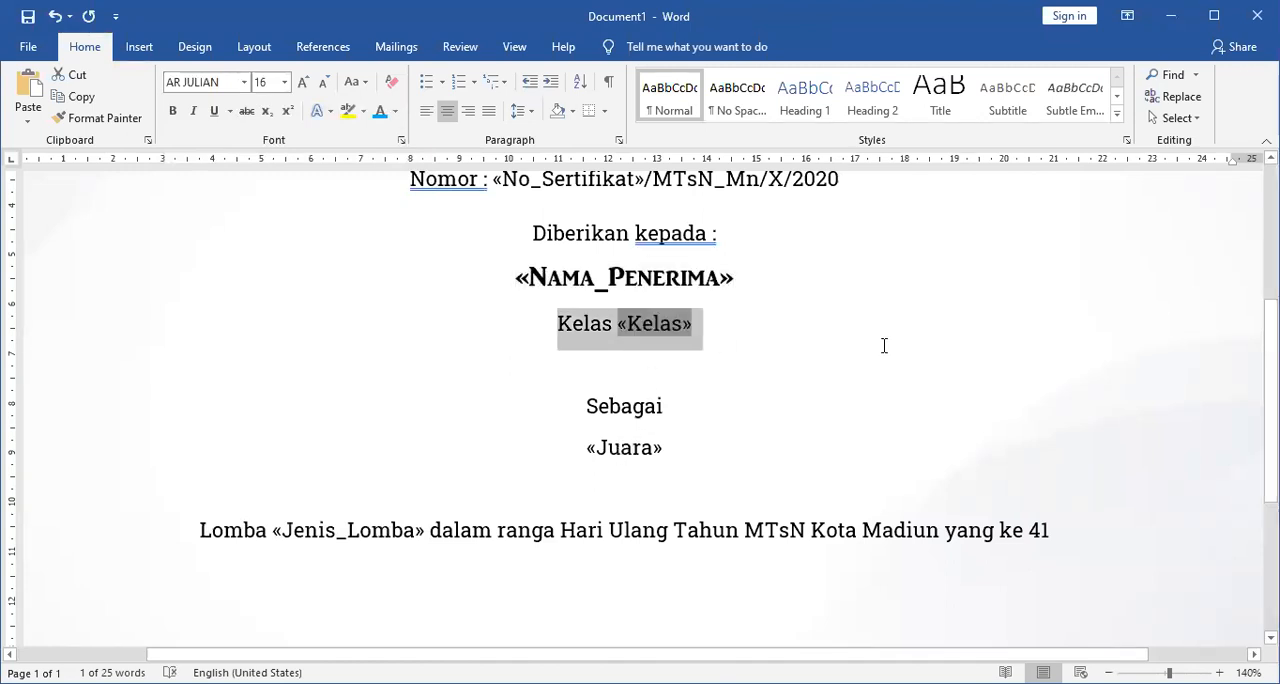
pyautogui.click(193, 110)
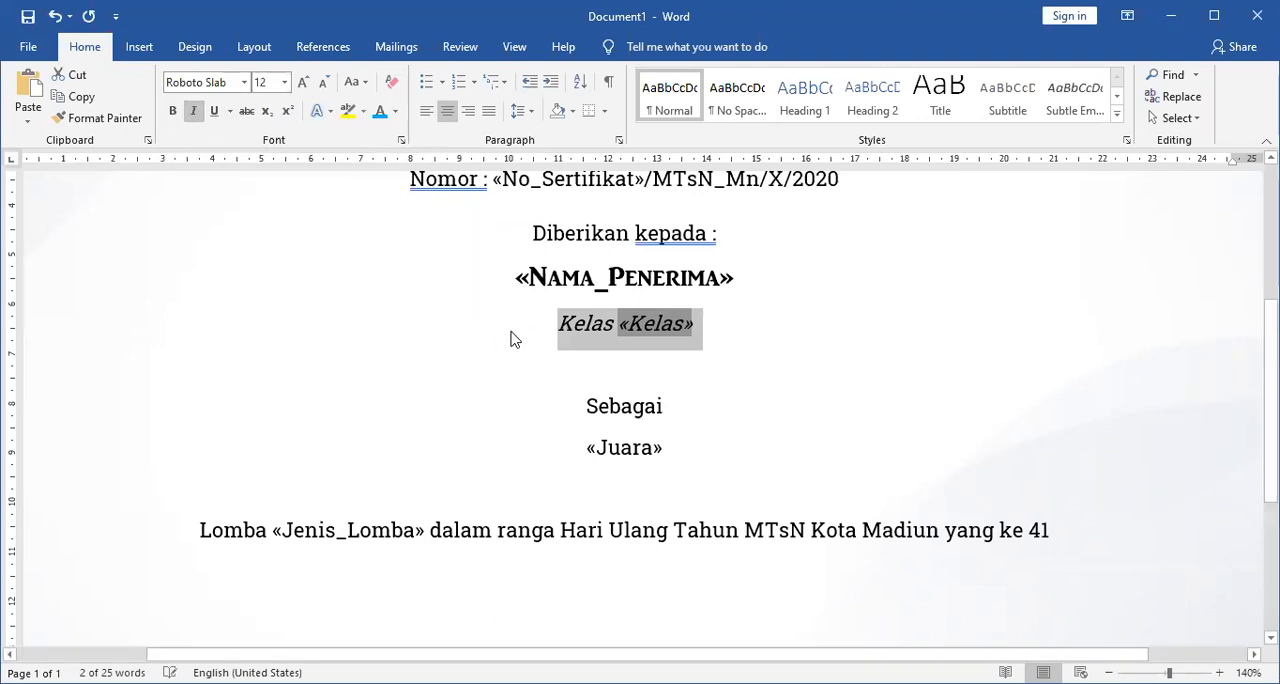
# Set the font color of the Nama_Penerima and Juara merge fields to red.
pyautogui.moveTo(495, 277); pyautogui.dragTo(838, 268)
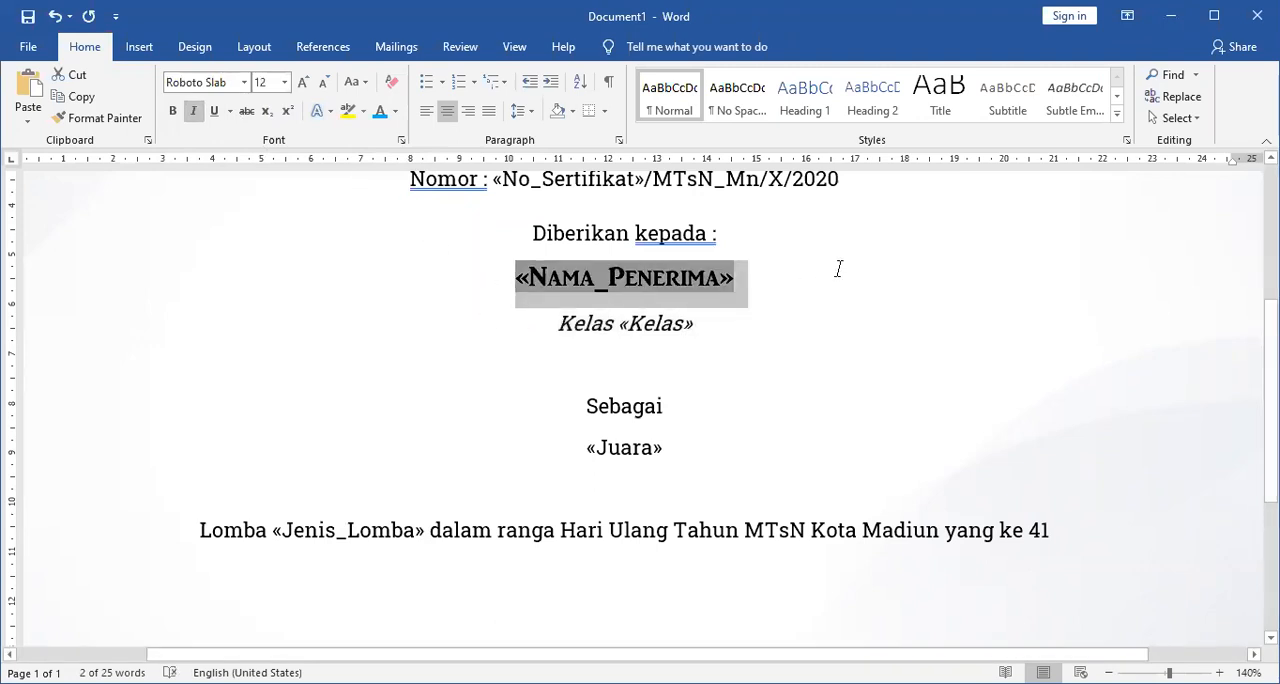
pyautogui.click(380, 111)
pyautogui.moveTo(560, 449); pyautogui.dragTo(769, 445)
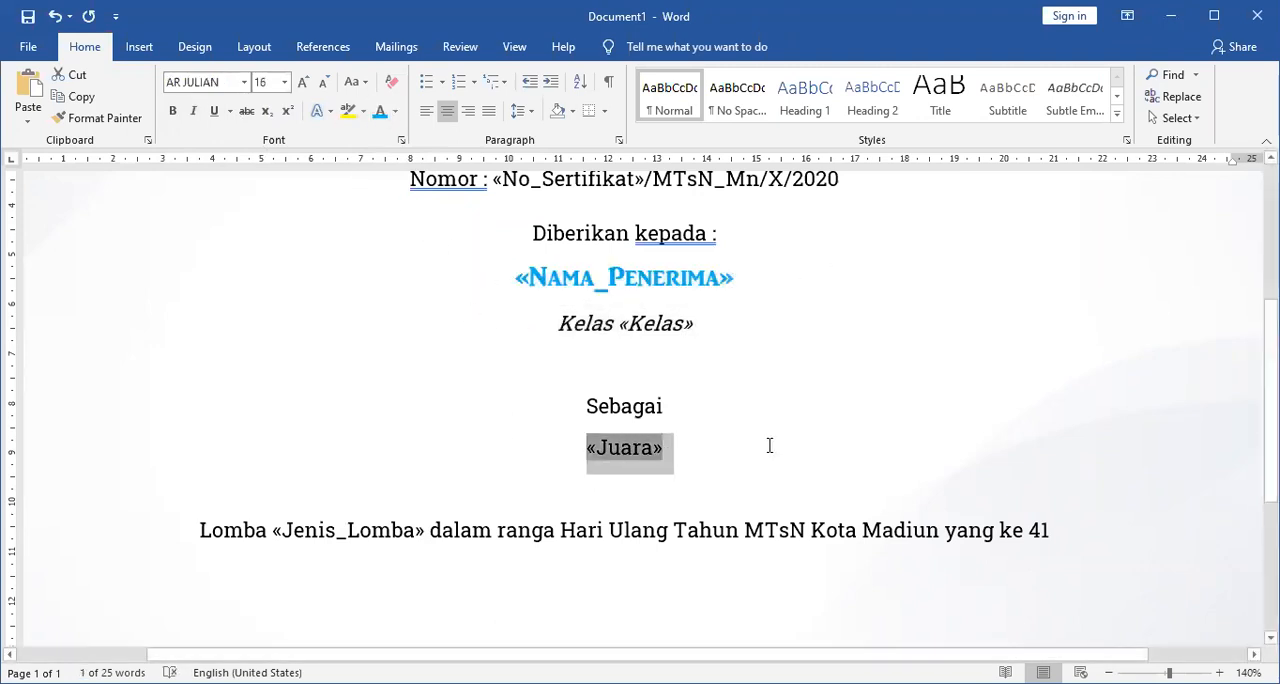
pyautogui.moveTo(390, 285); pyautogui.dragTo(791, 272)
pyautogui.click(380, 111)
# Make the Jenis_Lomba merge field bold and red.
pyautogui.moveTo(272, 530); pyautogui.dragTo(430, 527)
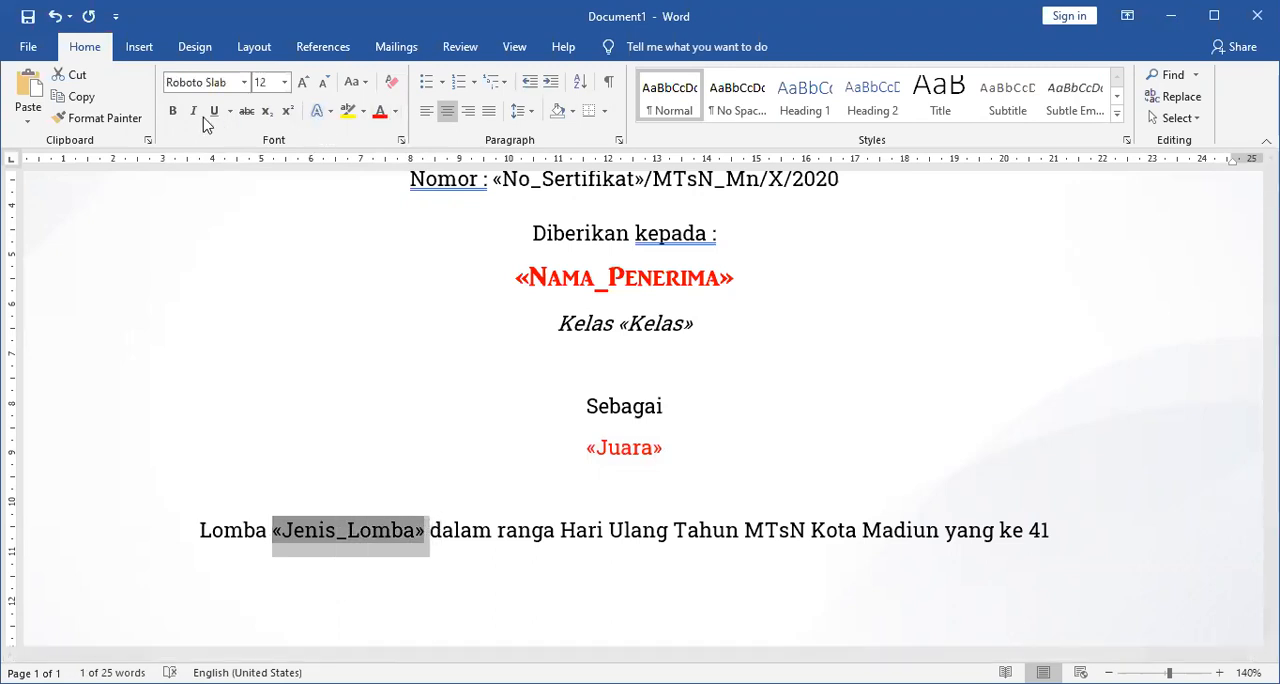
pyautogui.click(172, 111)
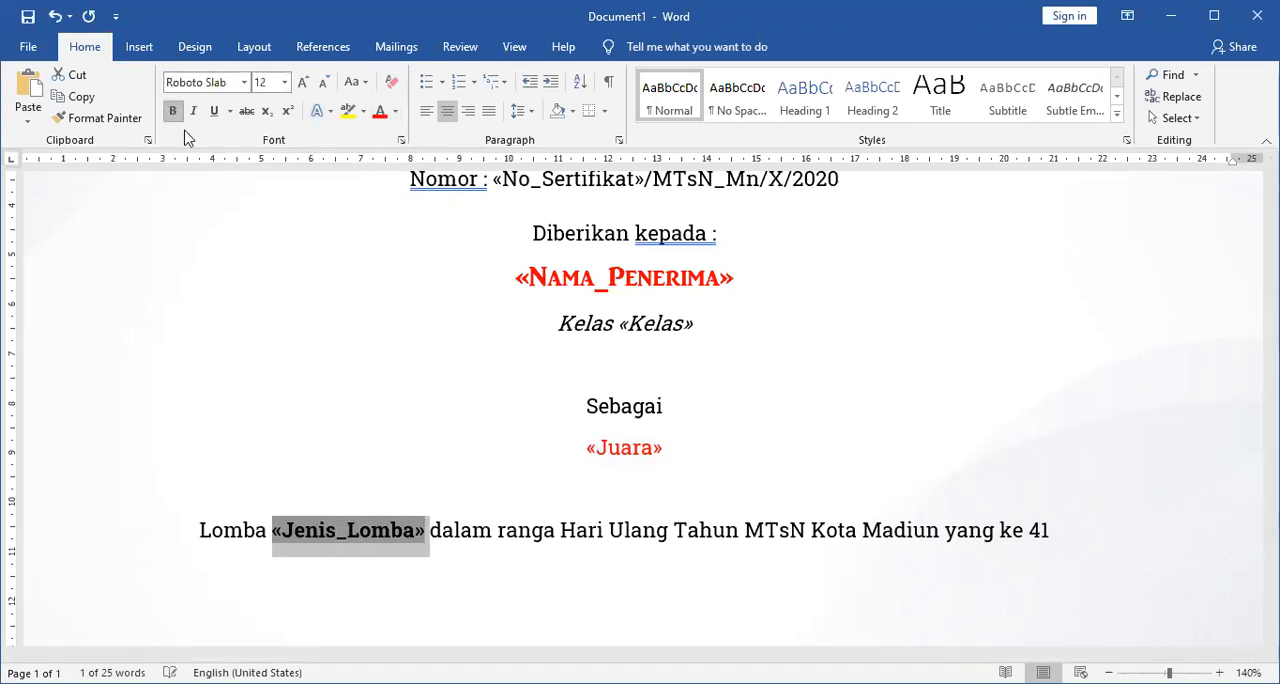
pyautogui.click(380, 111)
pyautogui.click(750, 500)
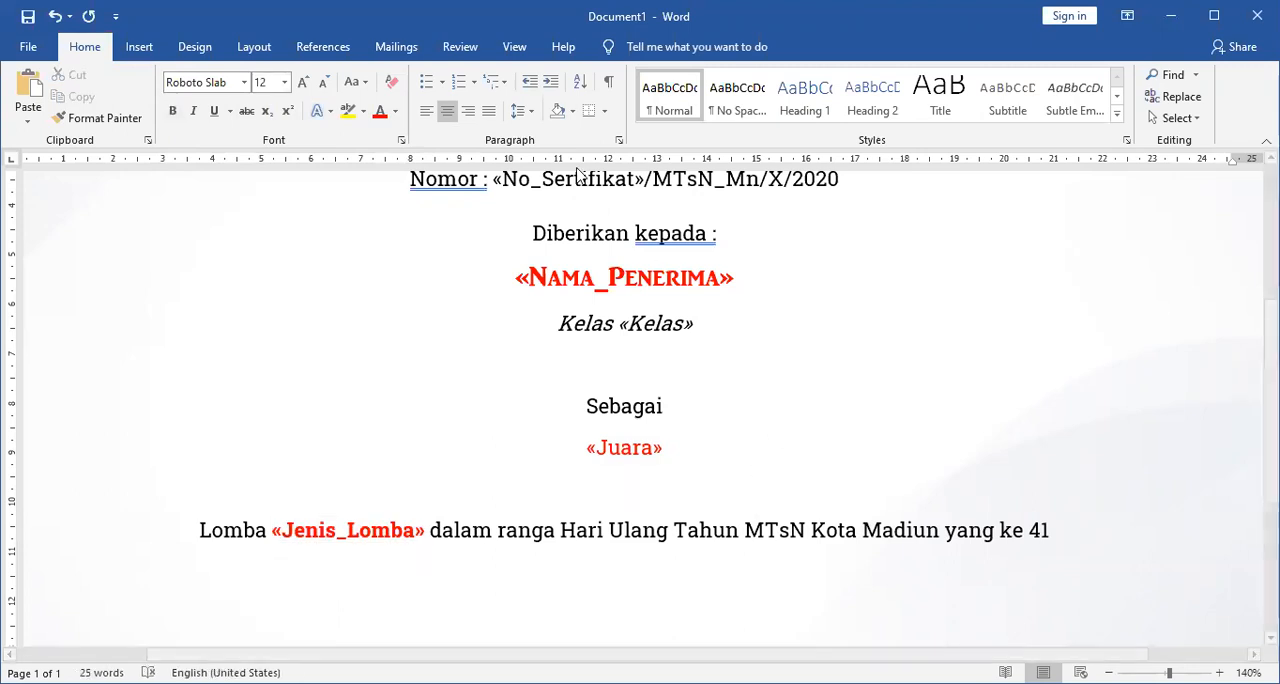
# Preview the merge results and insert another blank line between the Nomor line and "Diberikan kepada :".
pyautogui.click(388, 50)
pyautogui.click(675, 105)
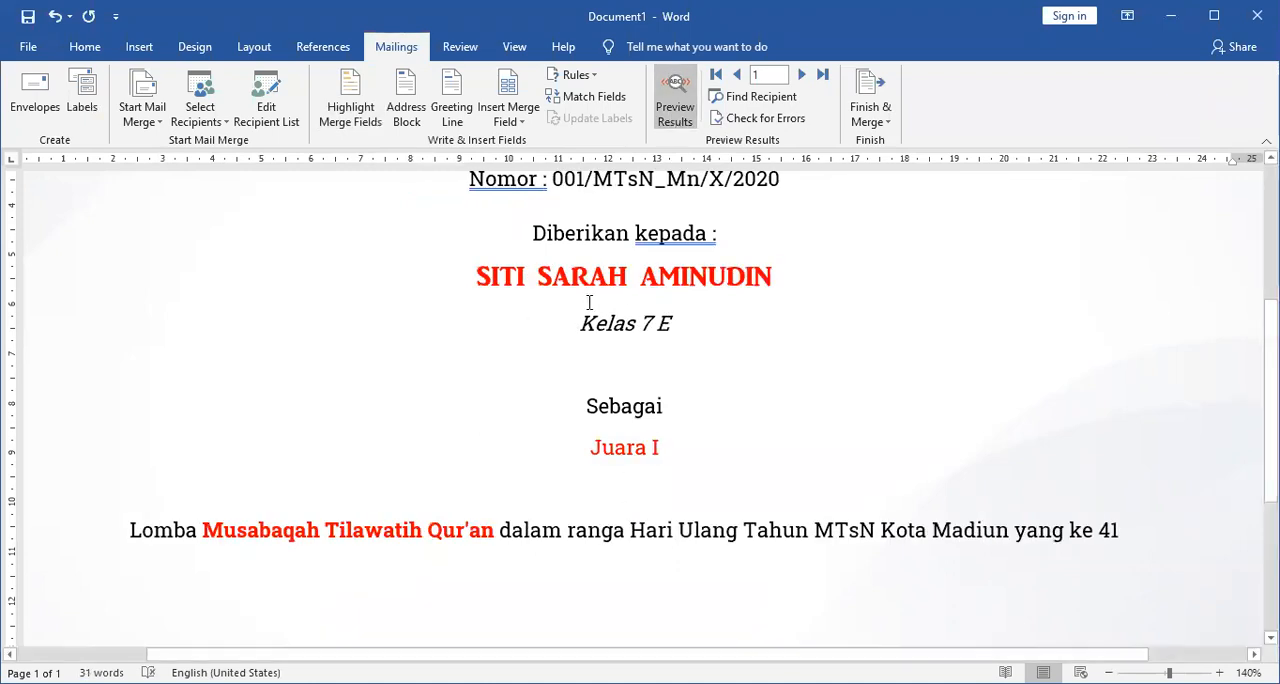
pyautogui.click(730, 214)
pyautogui.press('Return')
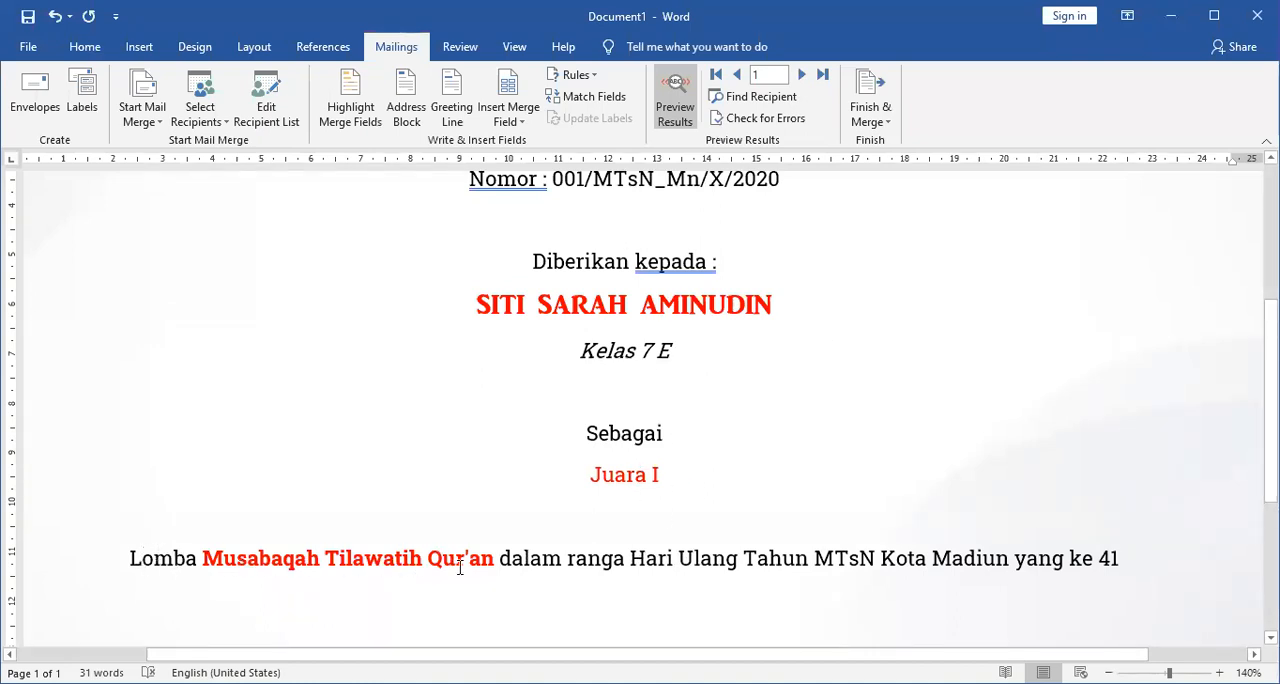
# Correct "ranga" to "rangka" and "ke 41" to "ke-41" in the Lomba line.
pyautogui.click(613, 560)
pyautogui.write('k')
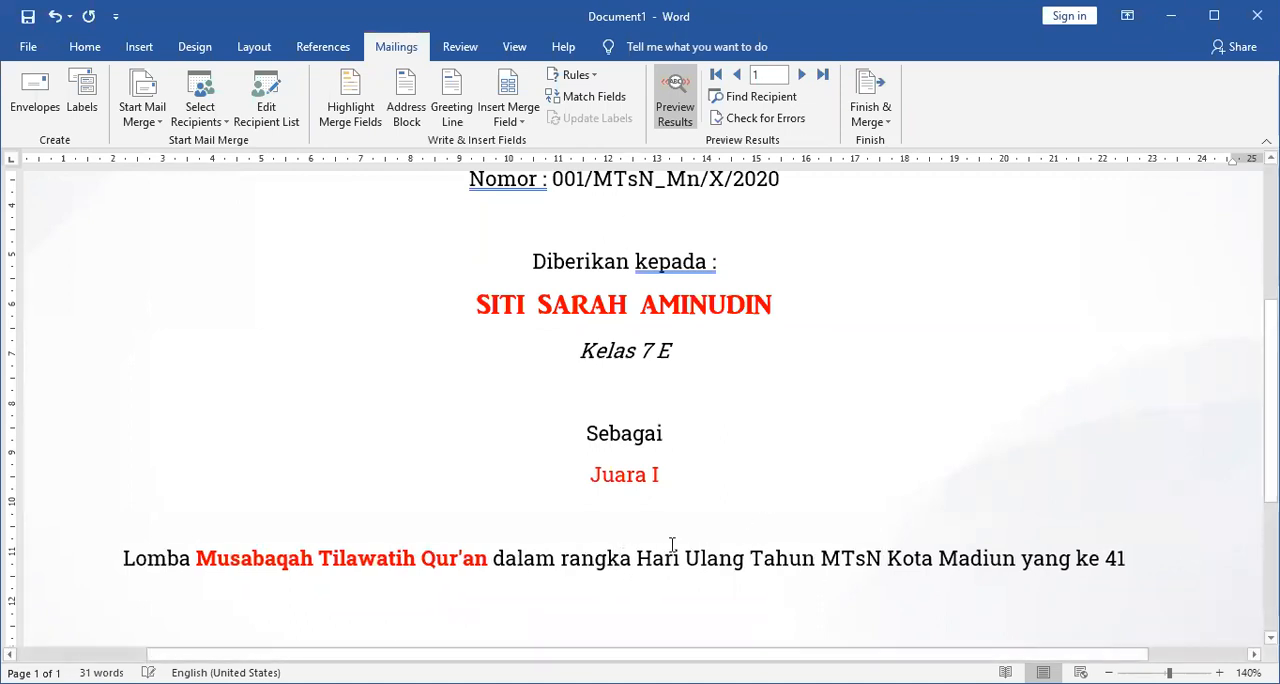
pyautogui.click(1095, 560)
pyautogui.press('Delete')
pyautogui.write('-')
# Extend the end of the Lomba line with "yang diselenggarakan di Aula MTsN Kota Madiun".
pyautogui.press('End')
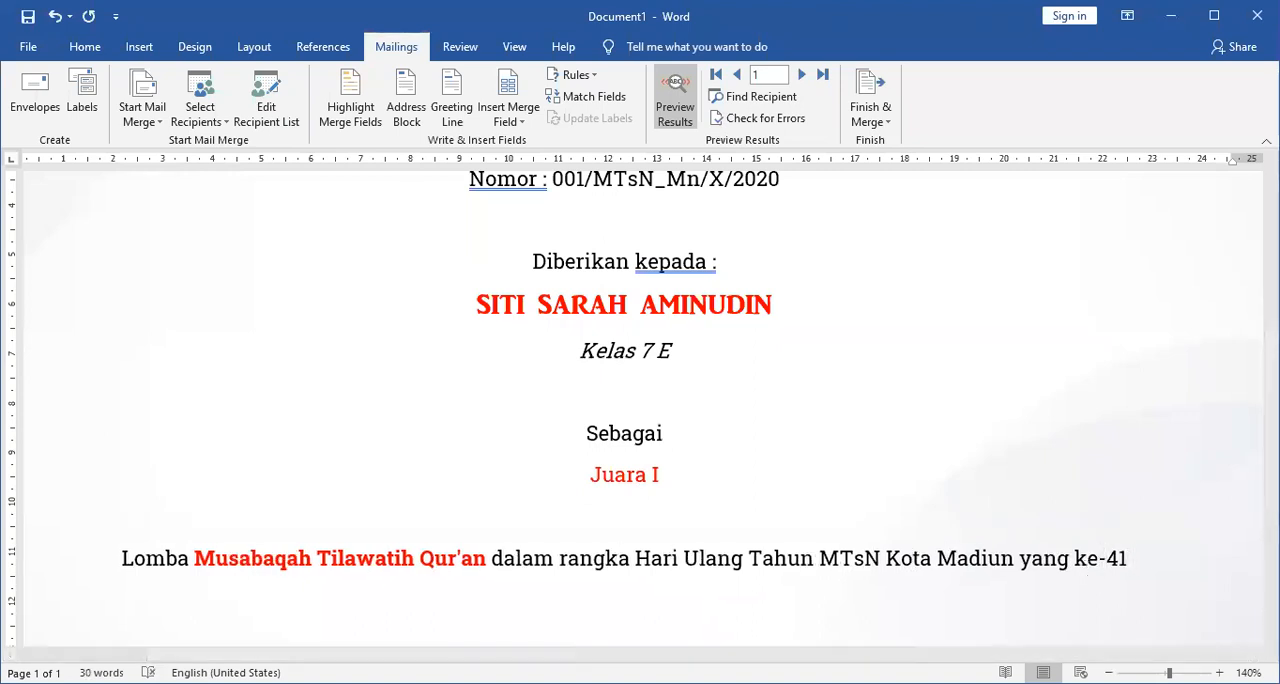
pyautogui.write('yang dise')
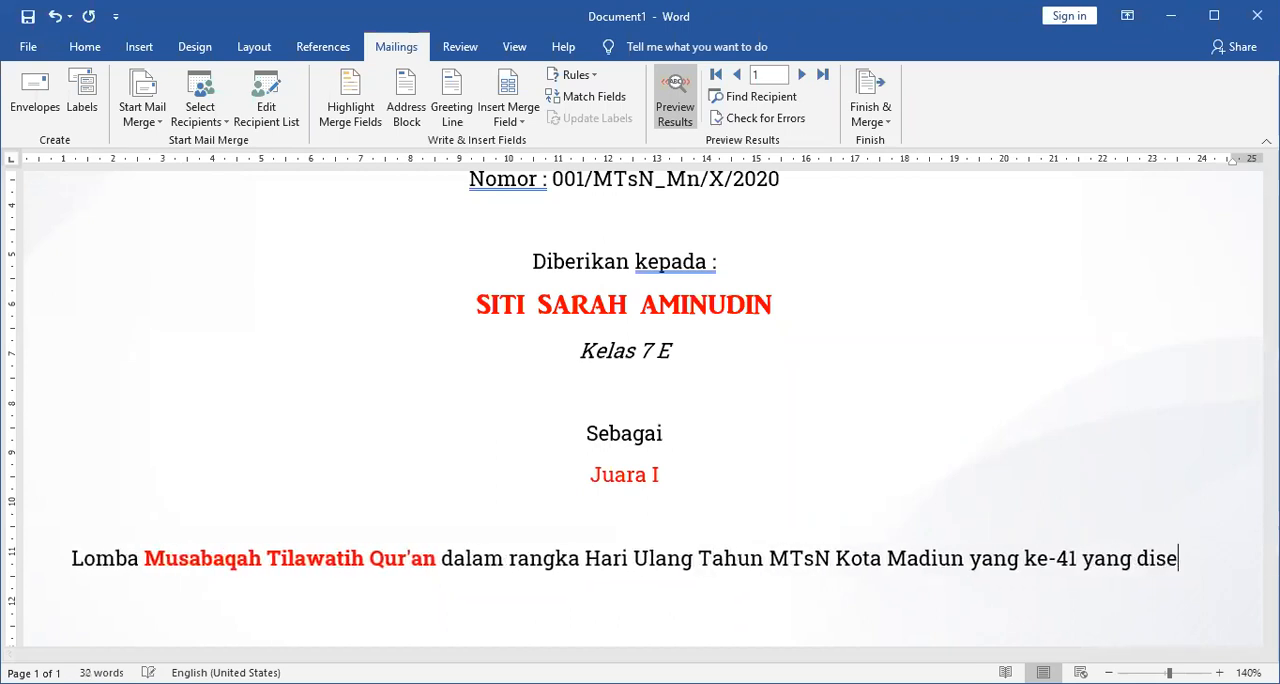
pyautogui.write('lenggarakan ')
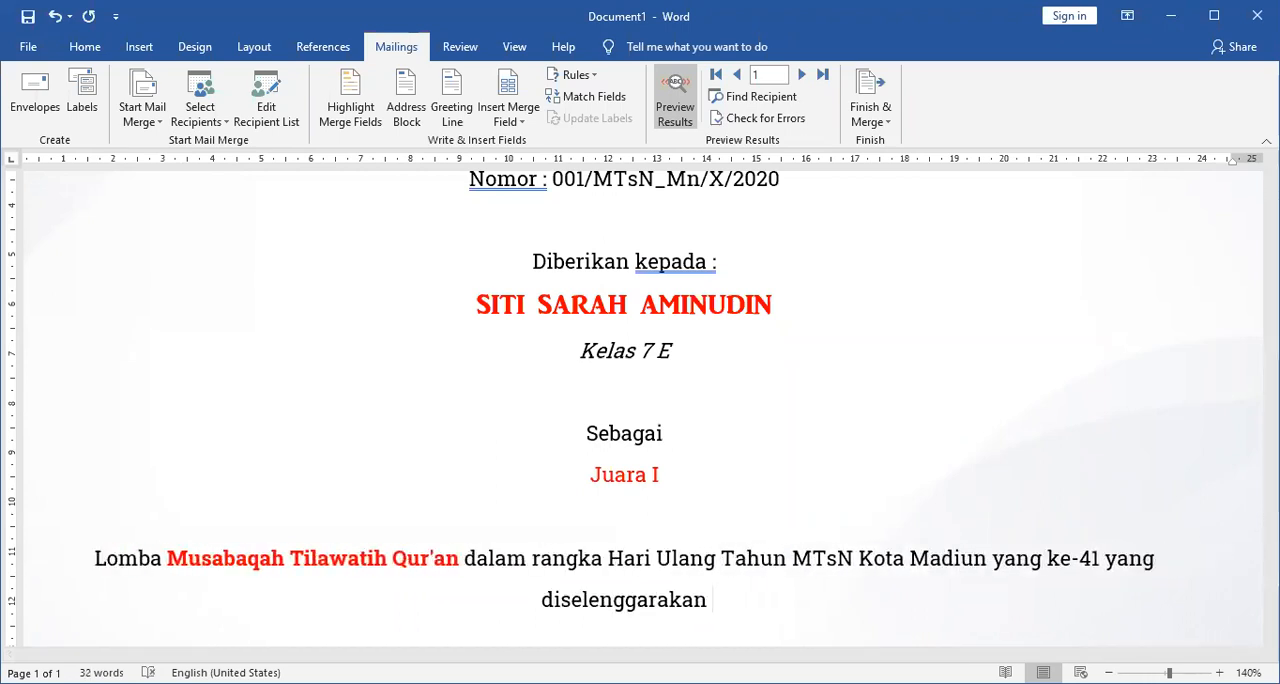
pyautogui.write('di A')
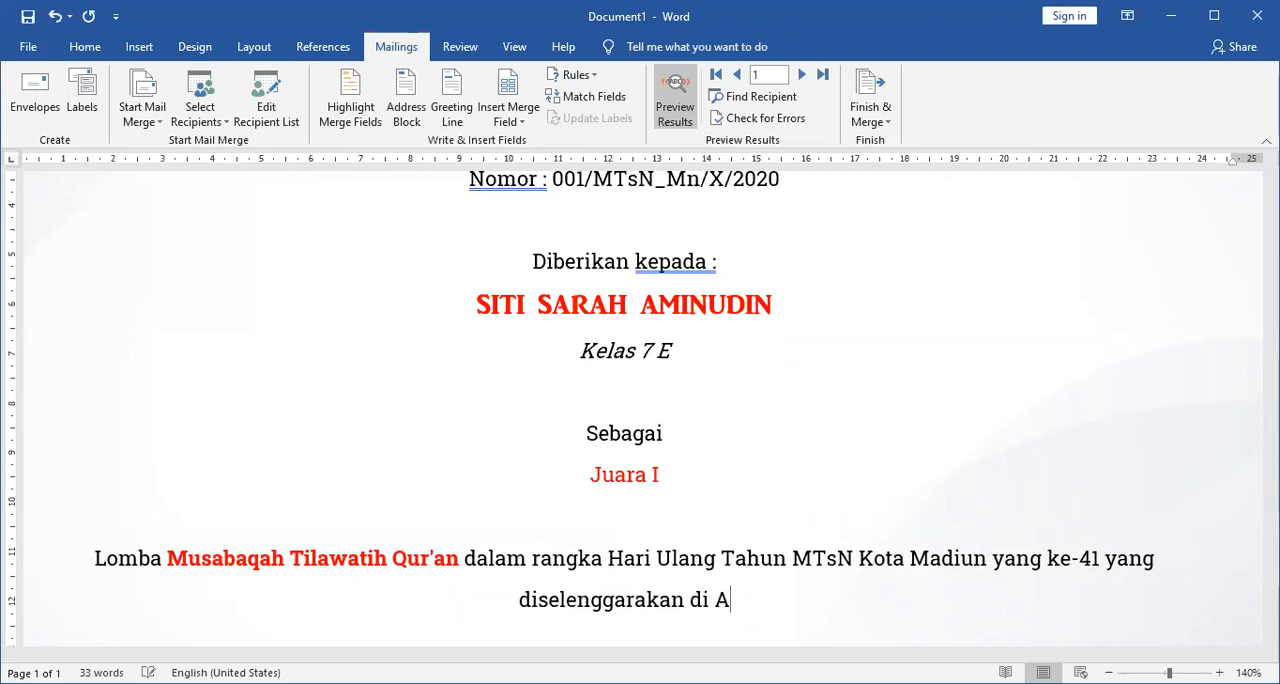
pyautogui.write('ula MT')
pyautogui.press('BackSpace')
pyautogui.press('BackSpace')
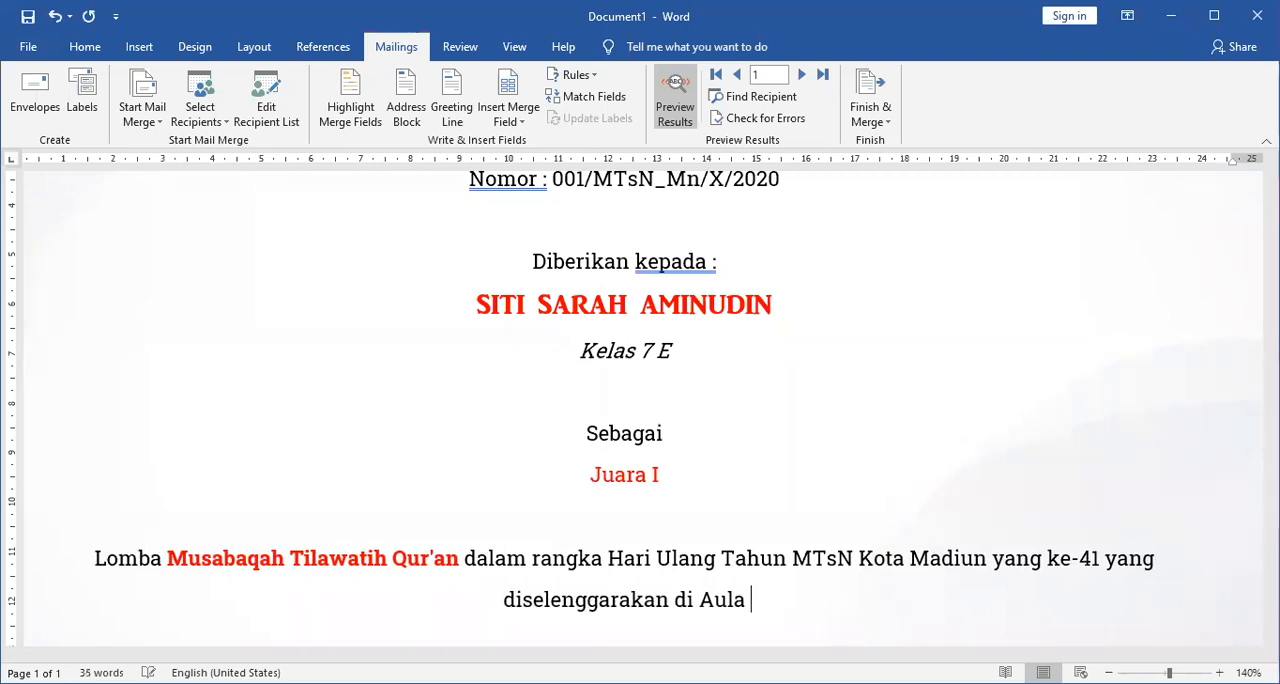
pyautogui.write('MTsN Ko')
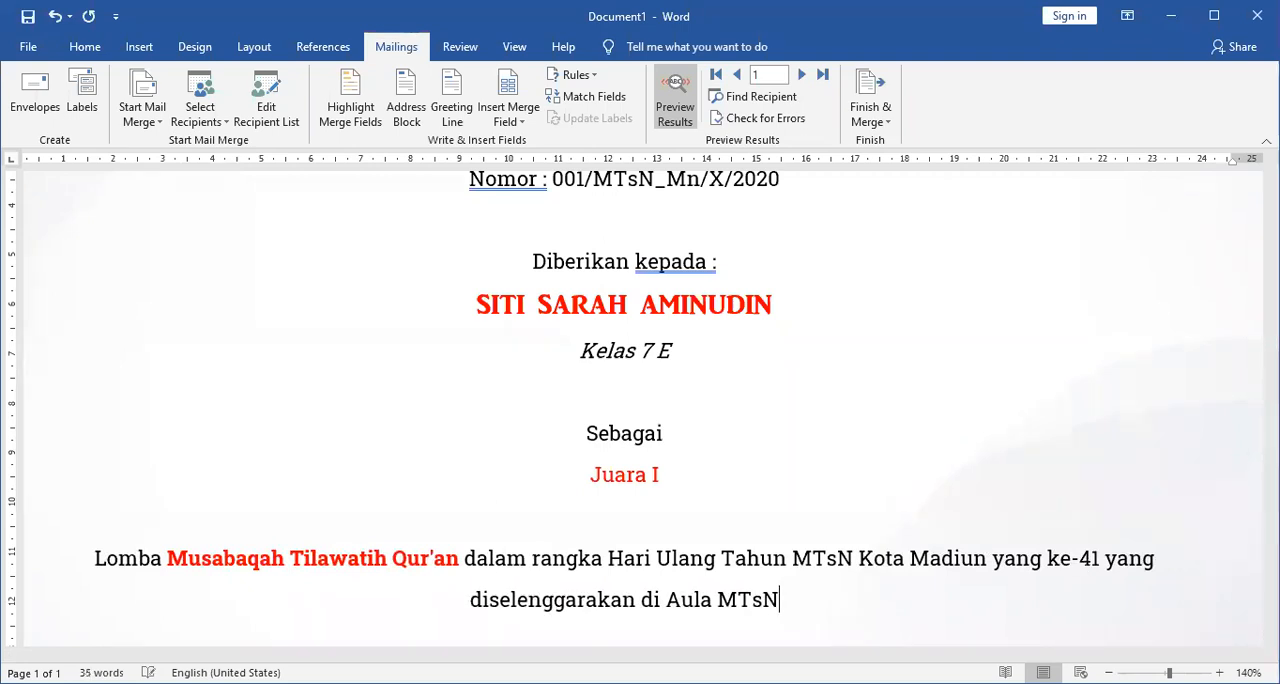
pyautogui.press('BackSpace')
pyautogui.write('Kota Madiun ari')
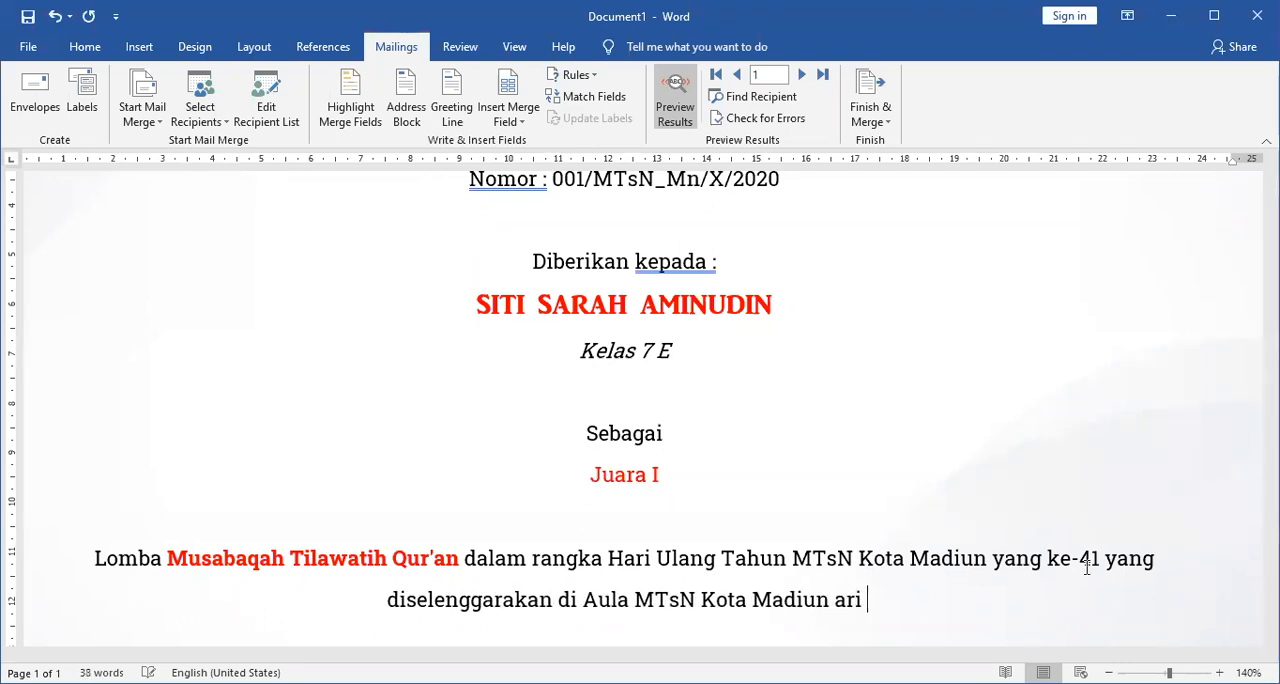
# Complete the Lomba sentence with the event dates "dari tanggal 20 – 22 Oktober 2020.".
pyautogui.hotkey('ctrl', 'Left')
pyautogui.write('d')
pyautogui.press('Right')
pyautogui.write('t')
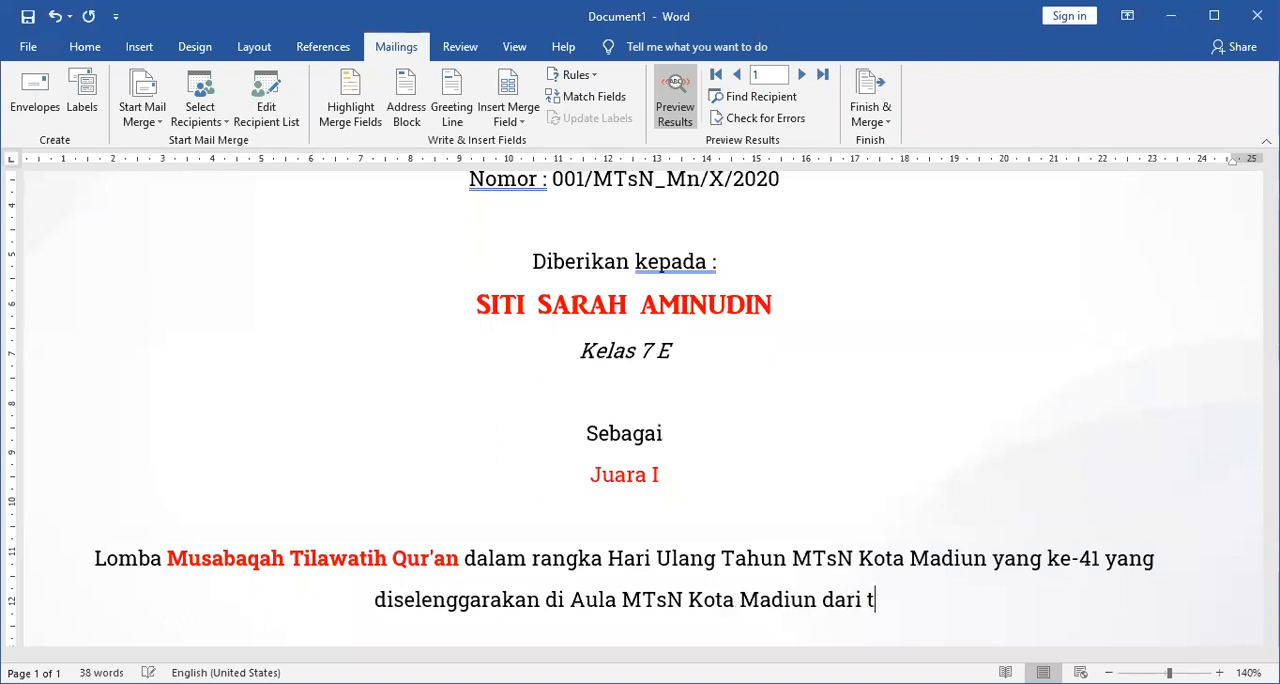
pyautogui.write('anggal 10')
pyautogui.hotkey('ctrl', 'shift', 'Left')
pyautogui.write('10 -')
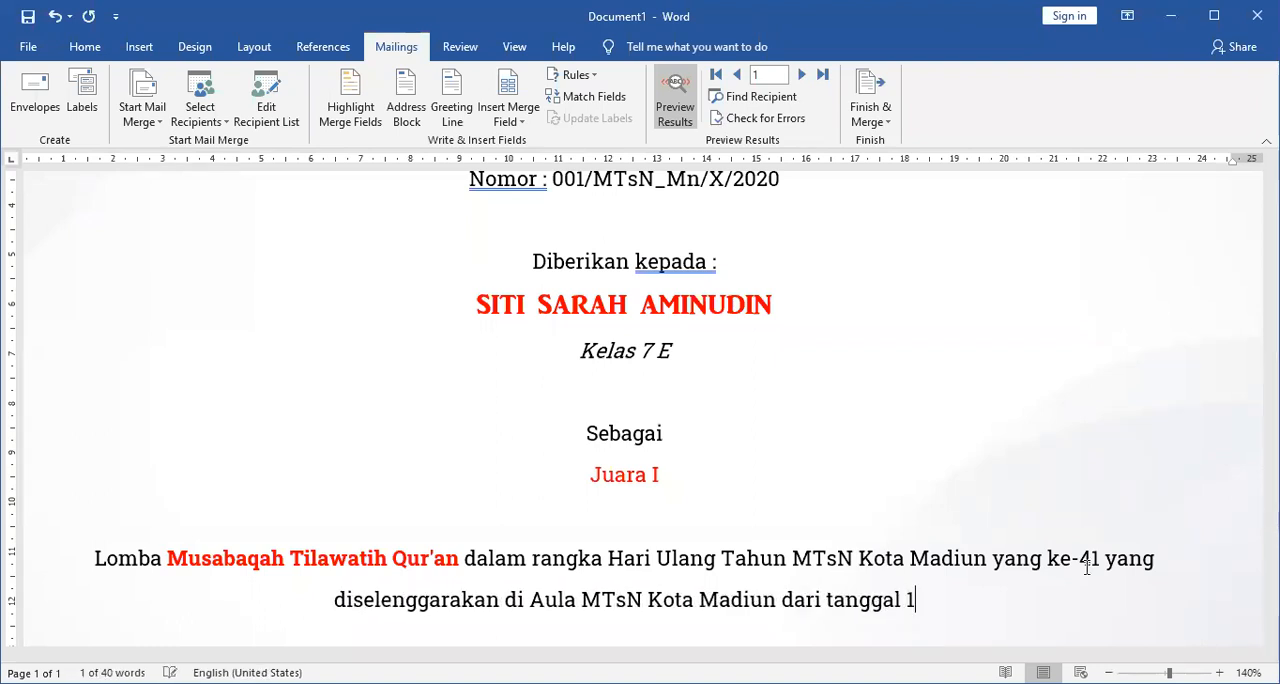
pyautogui.hotkey('ctrl', 'shift', 'Left')
pyautogui.write('20 -')
pyautogui.write('22 O')
pyautogui.write('ktober 2020.')
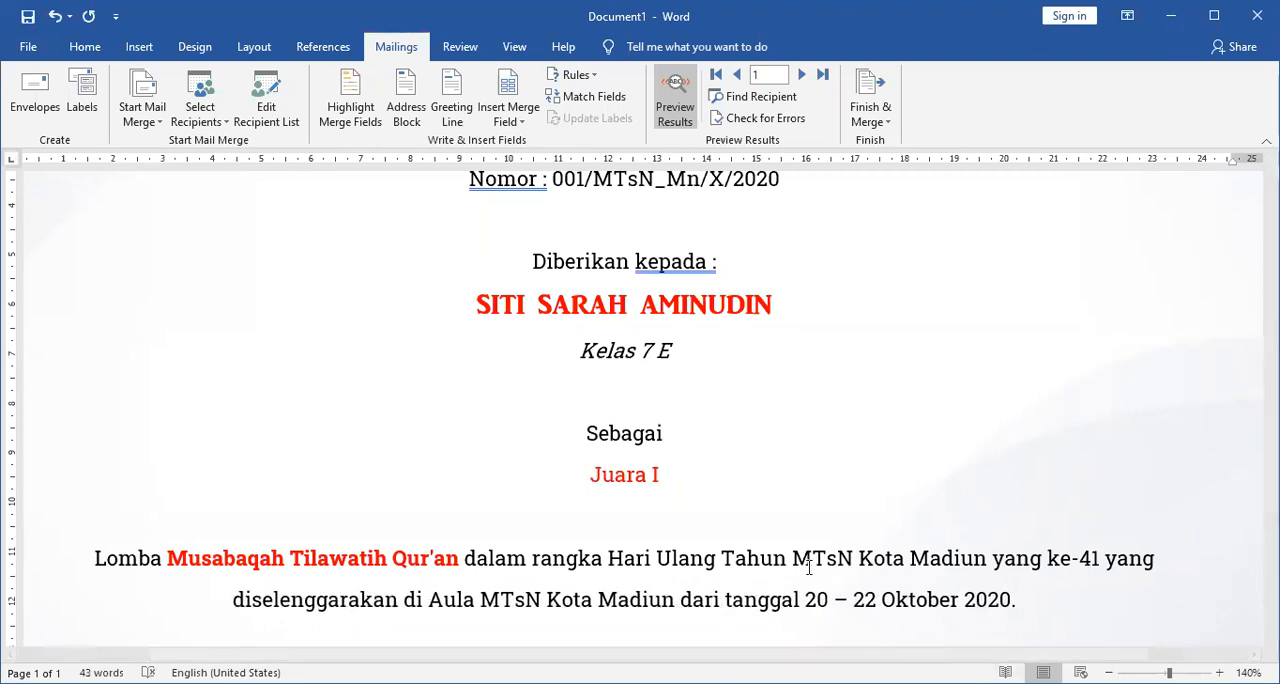
# Select the recipient name merge field below "Diberikan kepada :".
pyautogui.keyDown('ctrl'); pyautogui.scroll(-5, 808, 566); pyautogui.keyUp('ctrl')
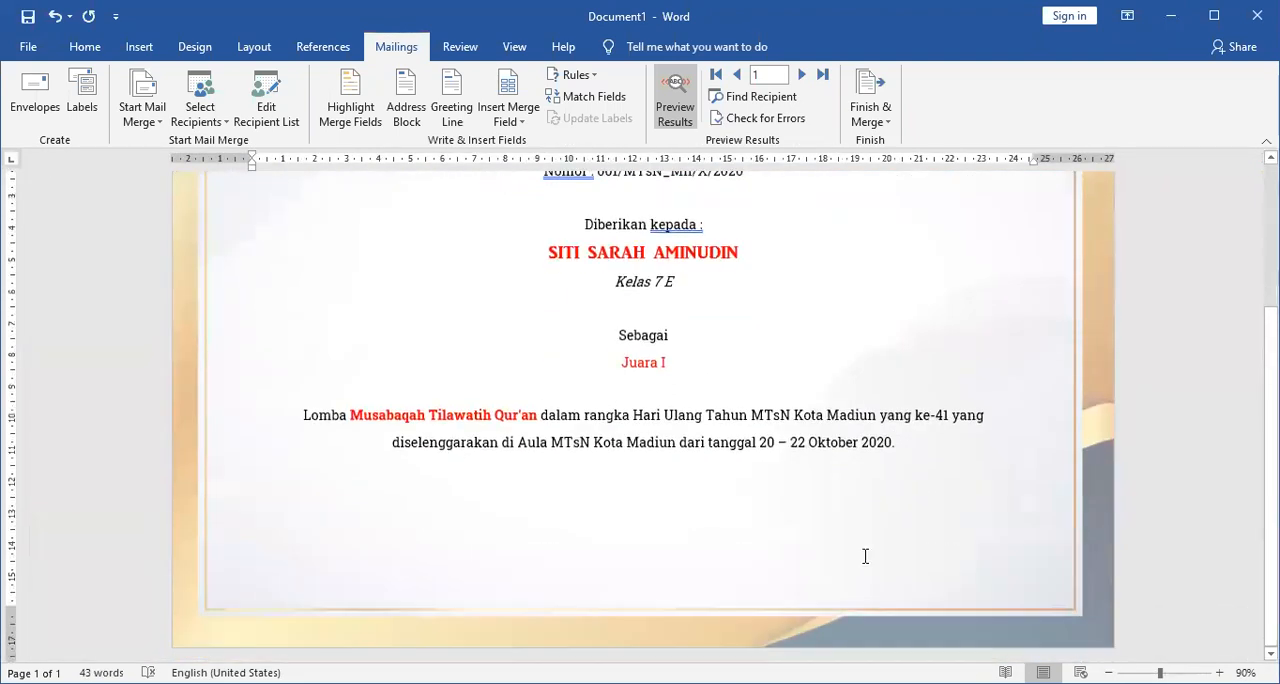
pyautogui.scroll(3, 687, 455)
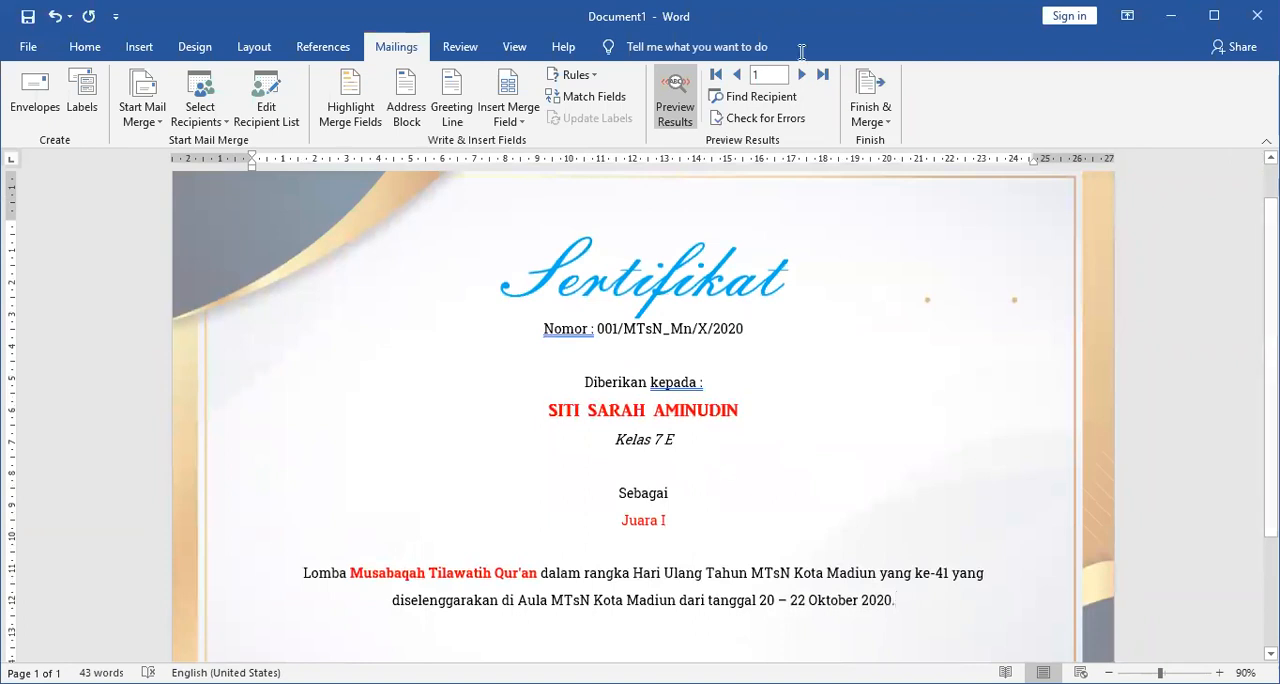
pyautogui.click(630, 413)
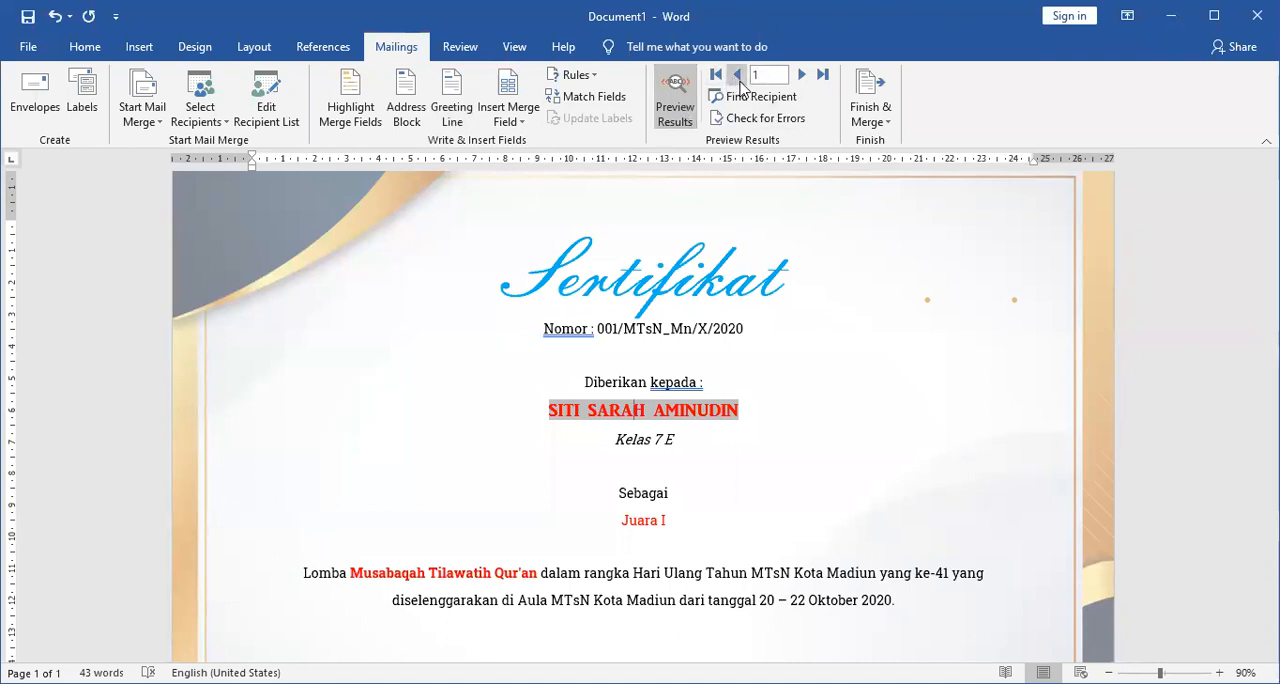
# Advance the merge preview to record 3 and format the Juara field below "Sebagai" in AR JULIAN at 18 pt.
pyautogui.click(802, 75)
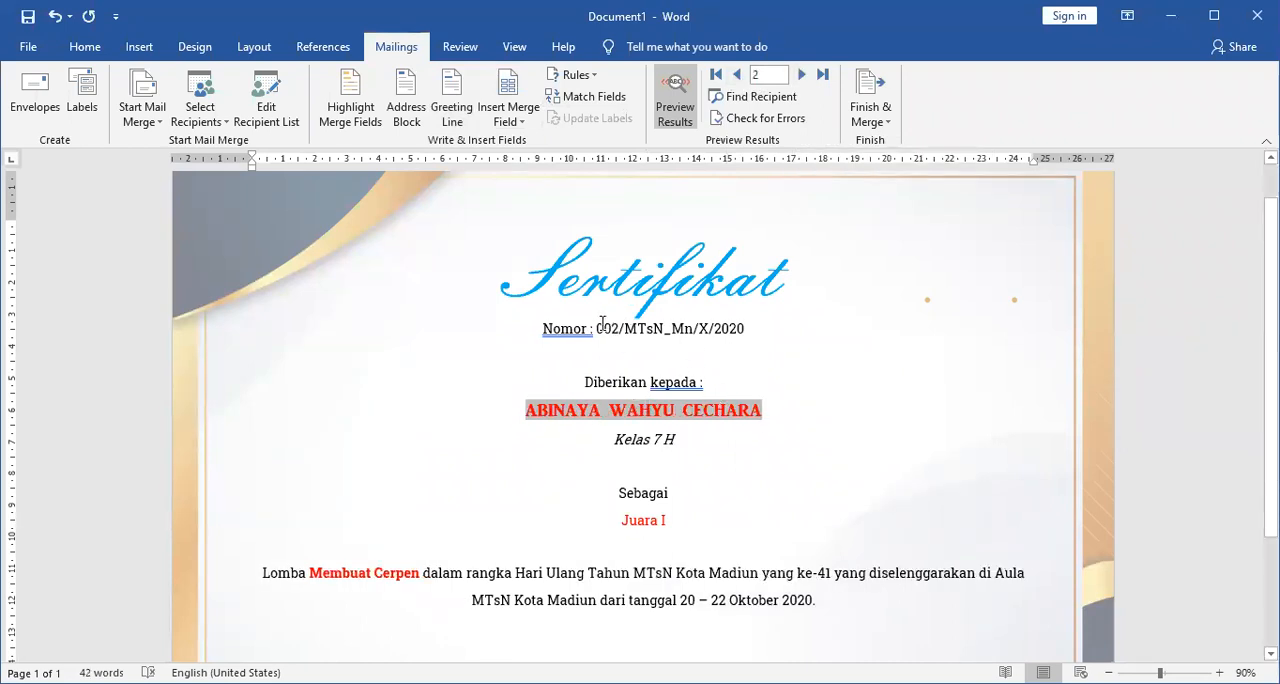
pyautogui.click(802, 75)
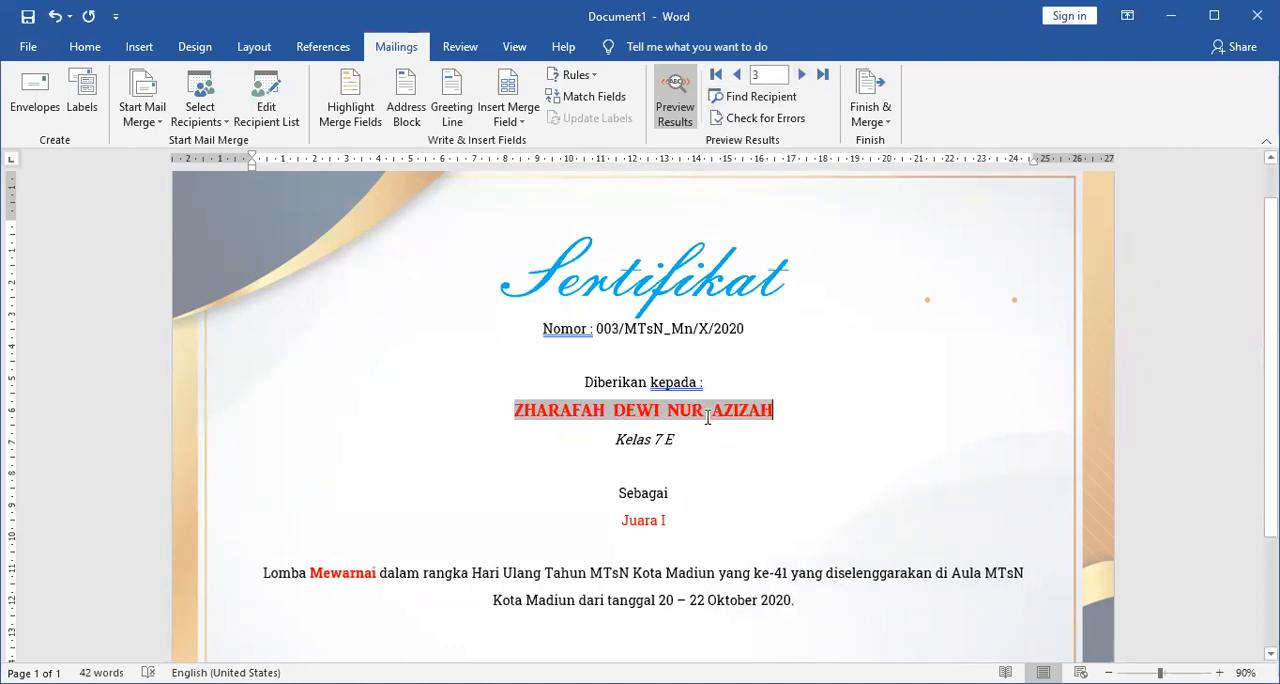
pyautogui.click(612, 520)
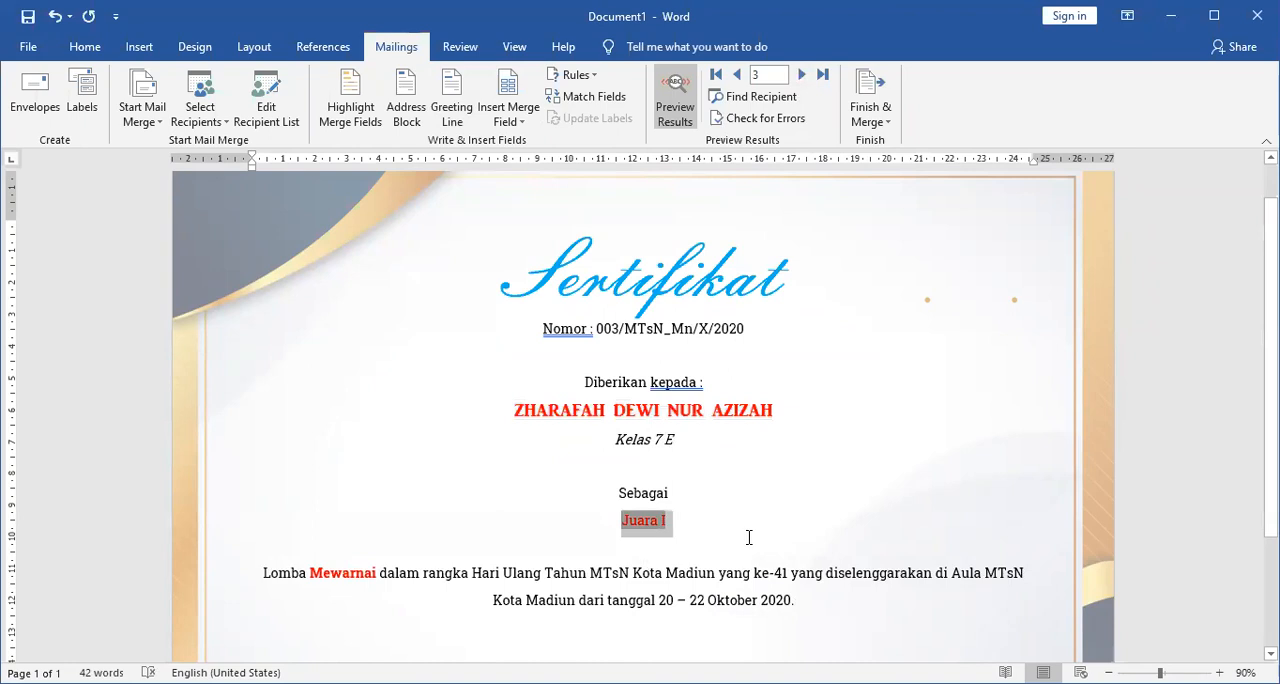
pyautogui.click(85, 47)
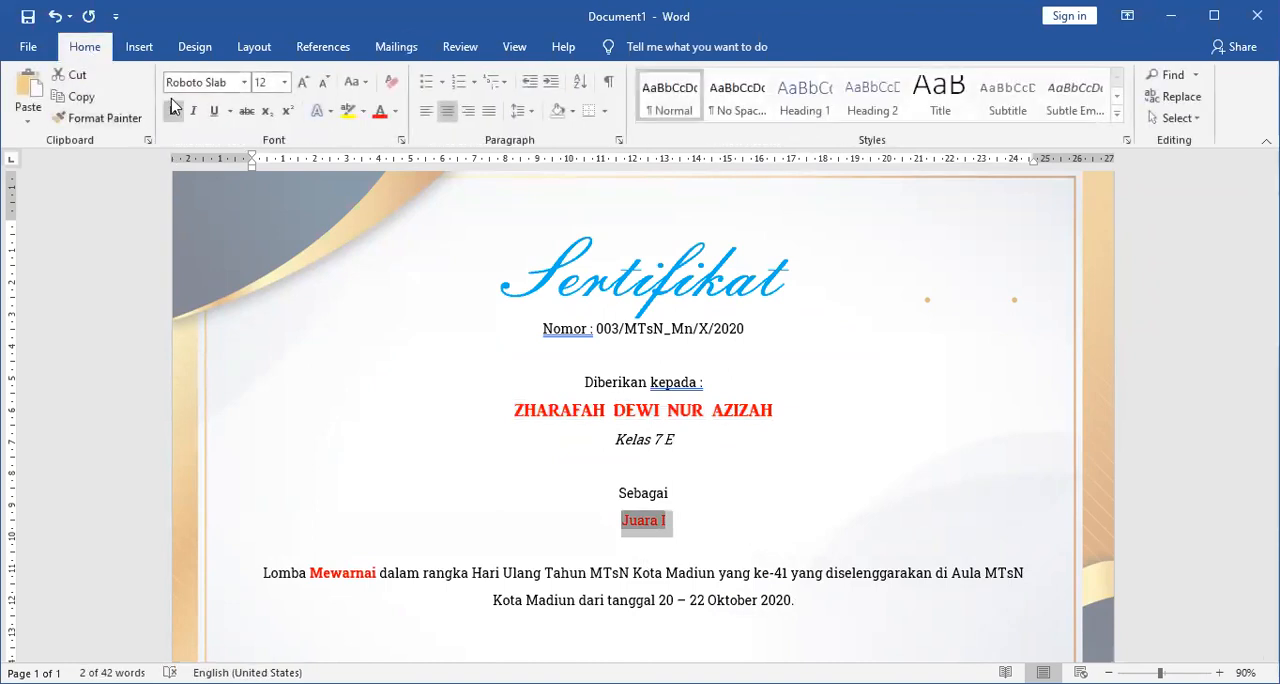
pyautogui.click(242, 83)
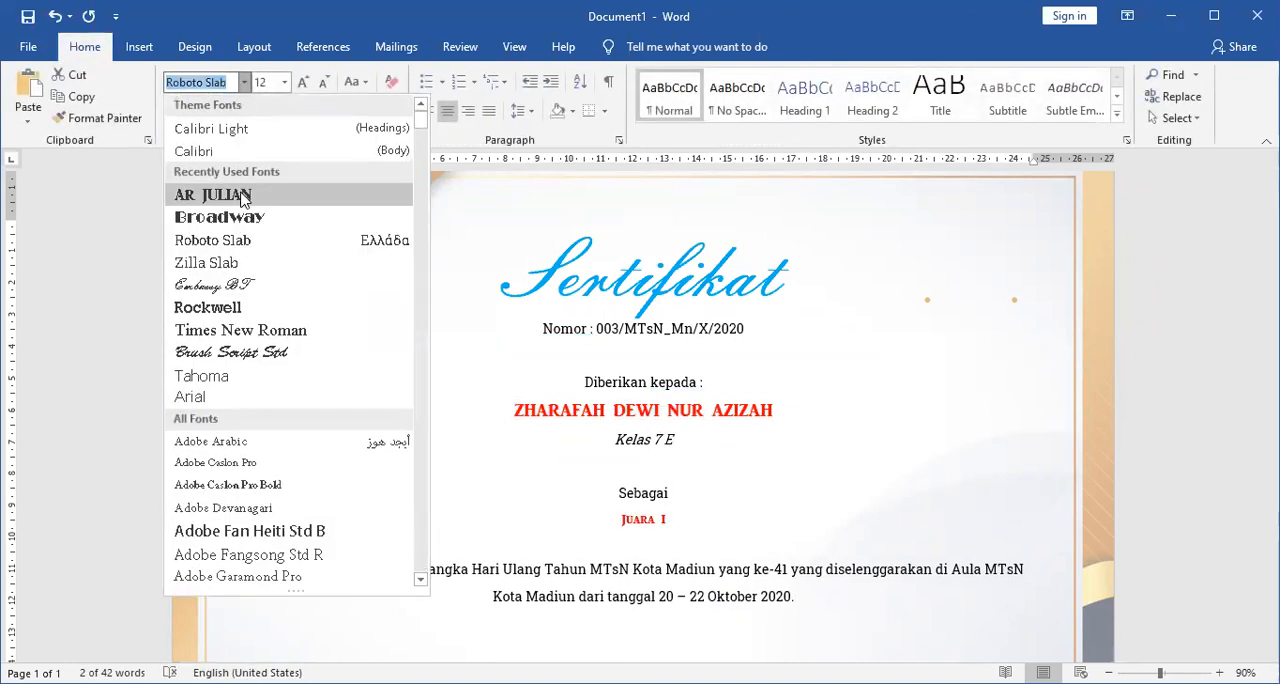
pyautogui.click(242, 191)
pyautogui.click(305, 89)
pyautogui.click(305, 89)
pyautogui.click(305, 89)
pyautogui.scroll(-2, 486, 480)
pyautogui.scroll(3, 647, 428)
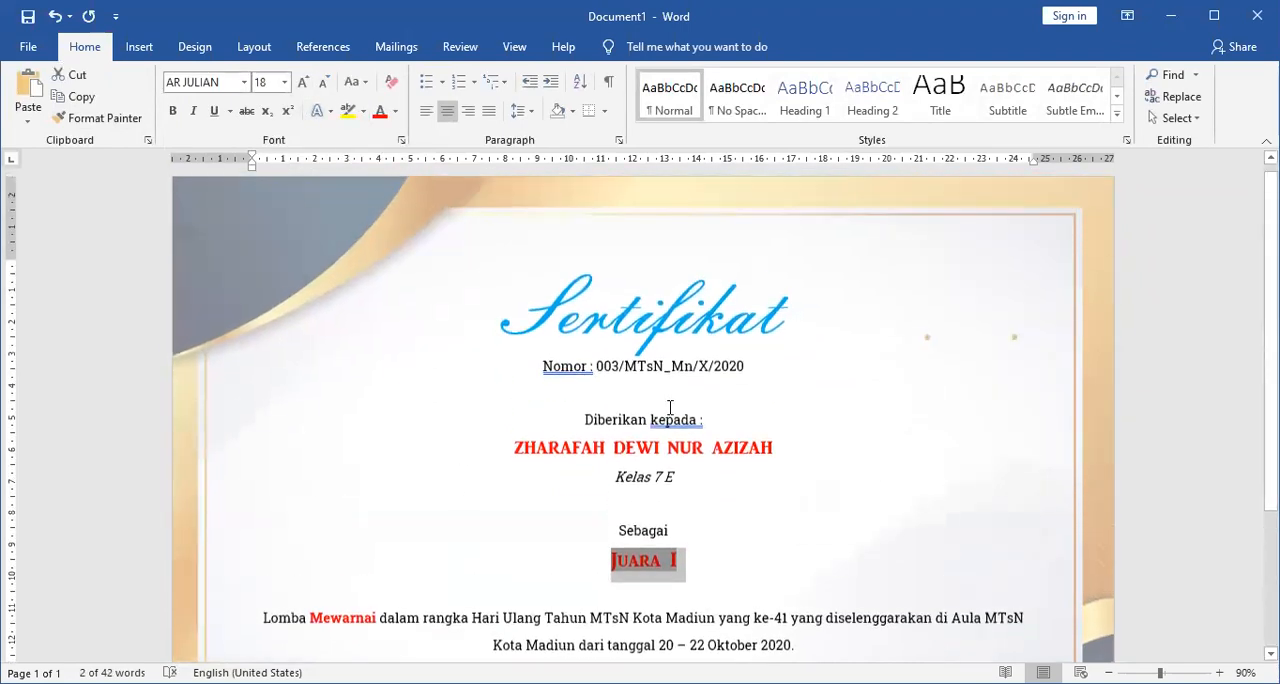
# Preview the merged certificates from record 4 through record 6, then return to record 1 to check the formatted fields.
pyautogui.click(392, 47)
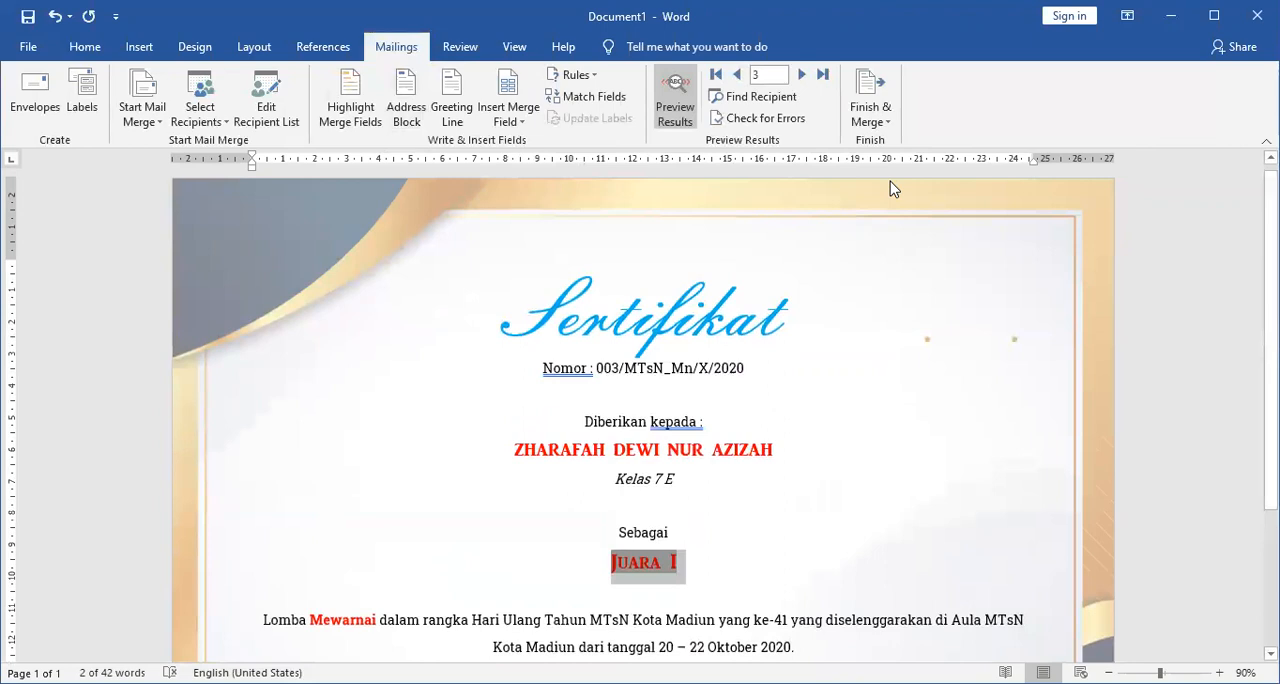
pyautogui.click(800, 76)
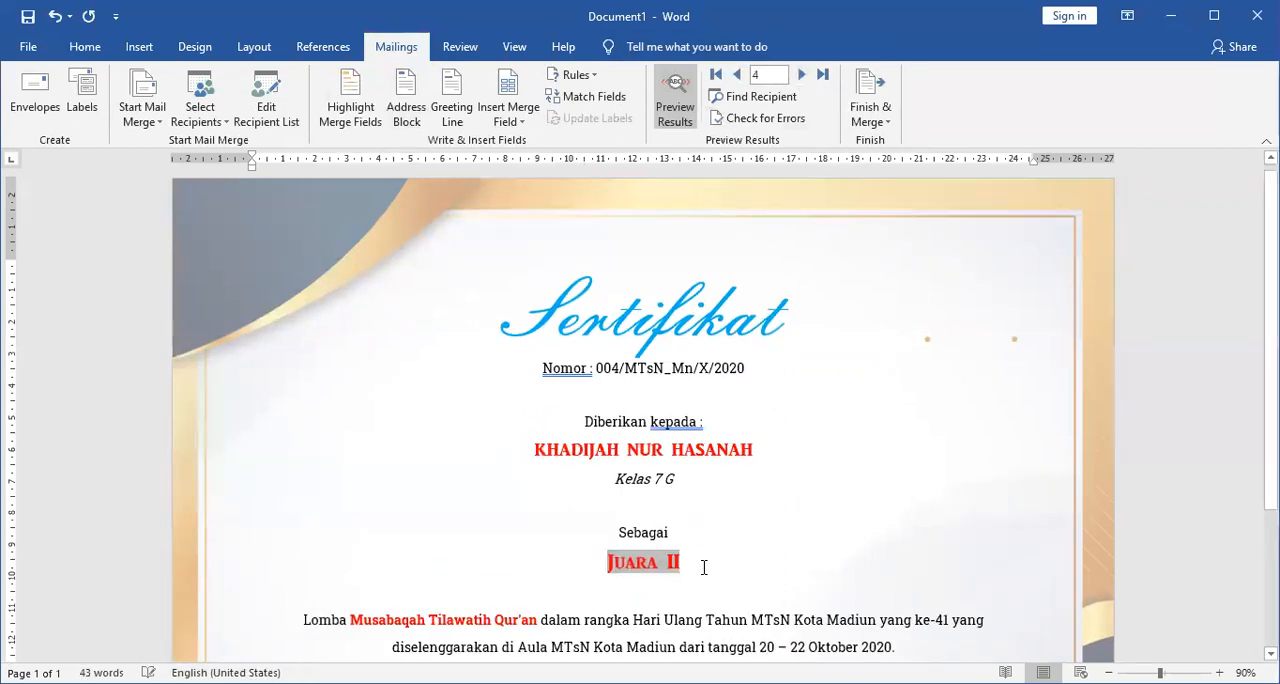
pyautogui.scroll(-1, 648, 567)
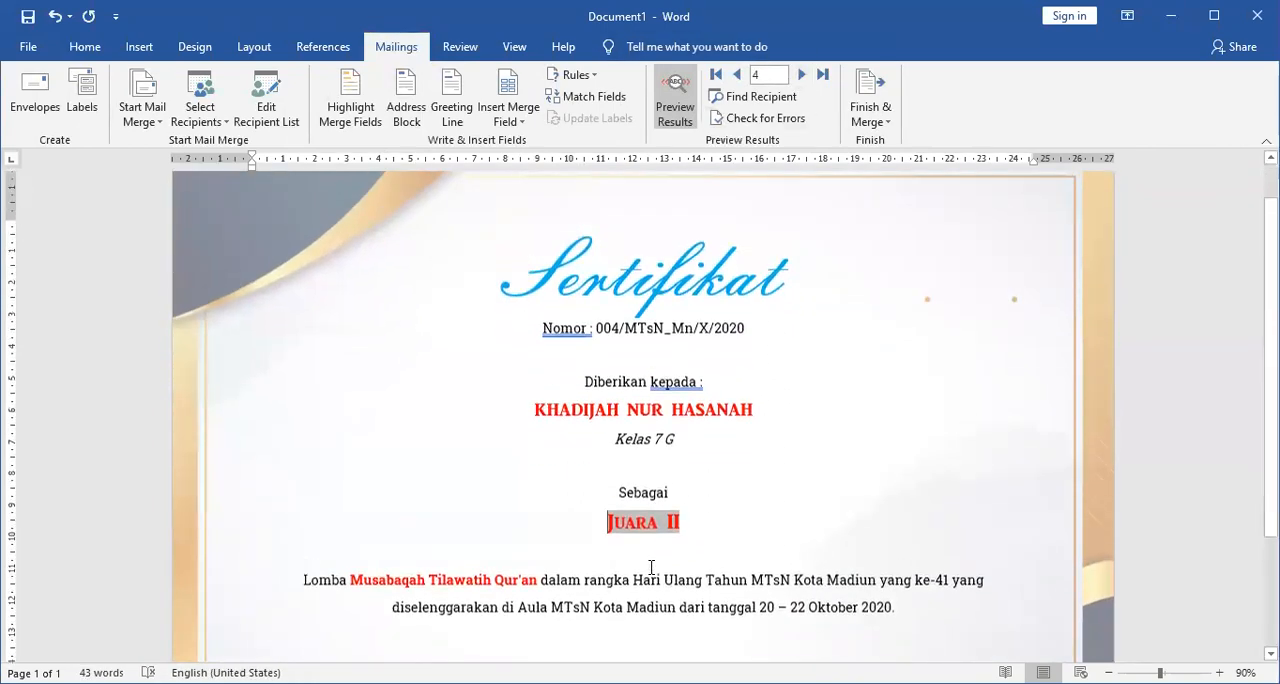
pyautogui.click(409, 578)
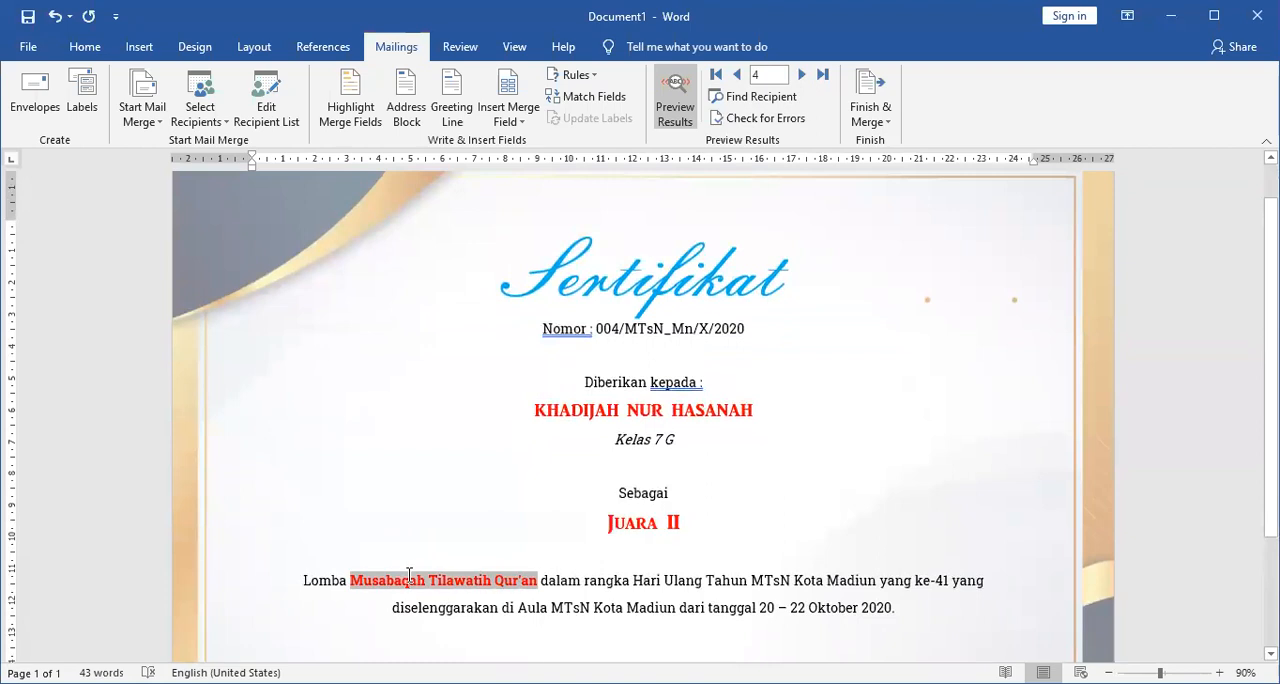
pyautogui.click(801, 74)
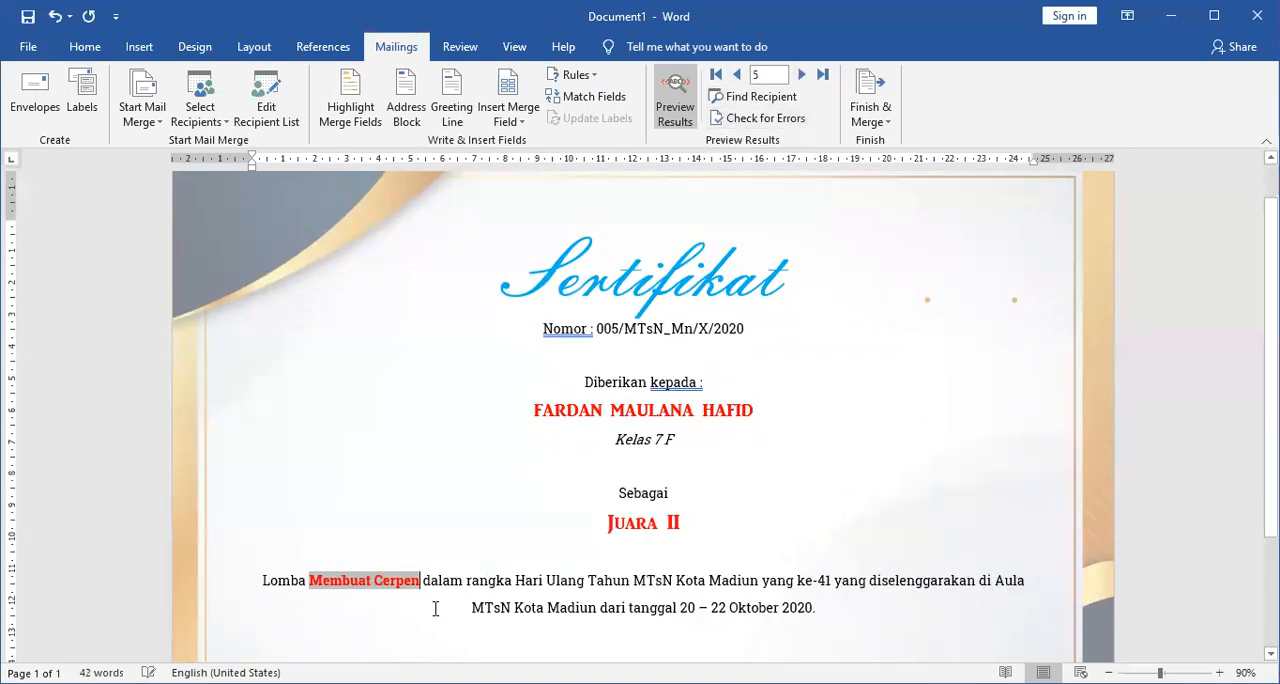
pyautogui.click(640, 532)
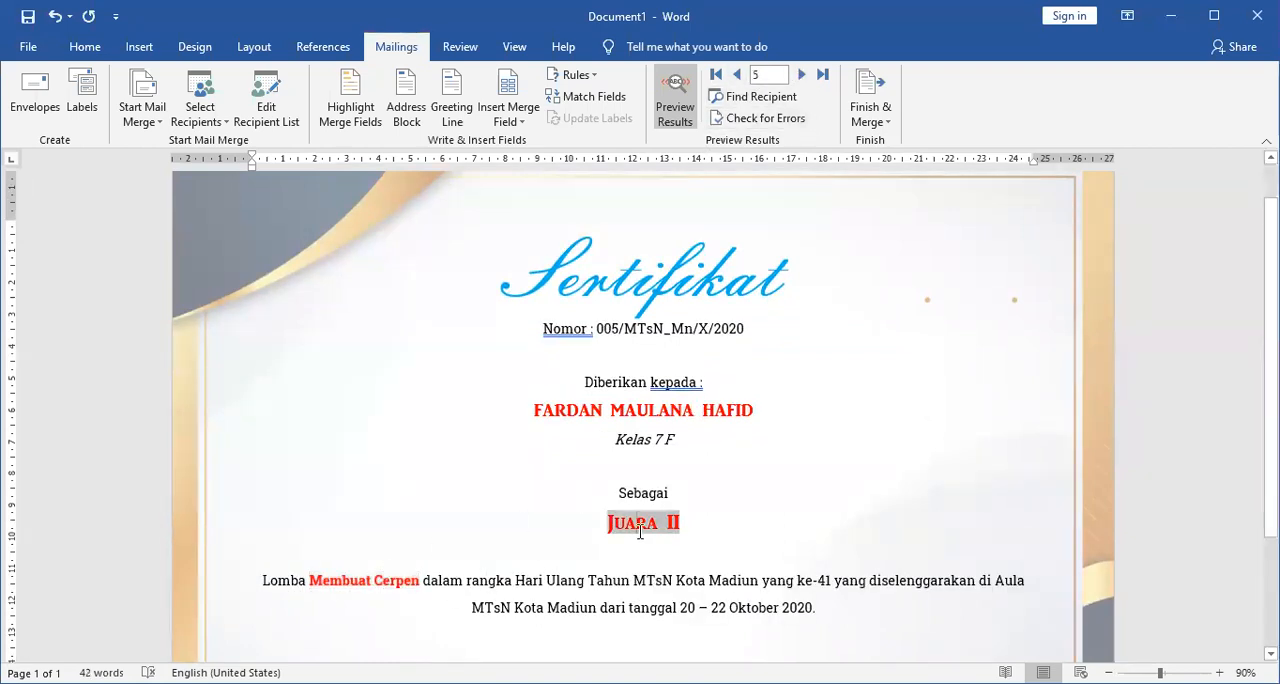
pyautogui.click(801, 75)
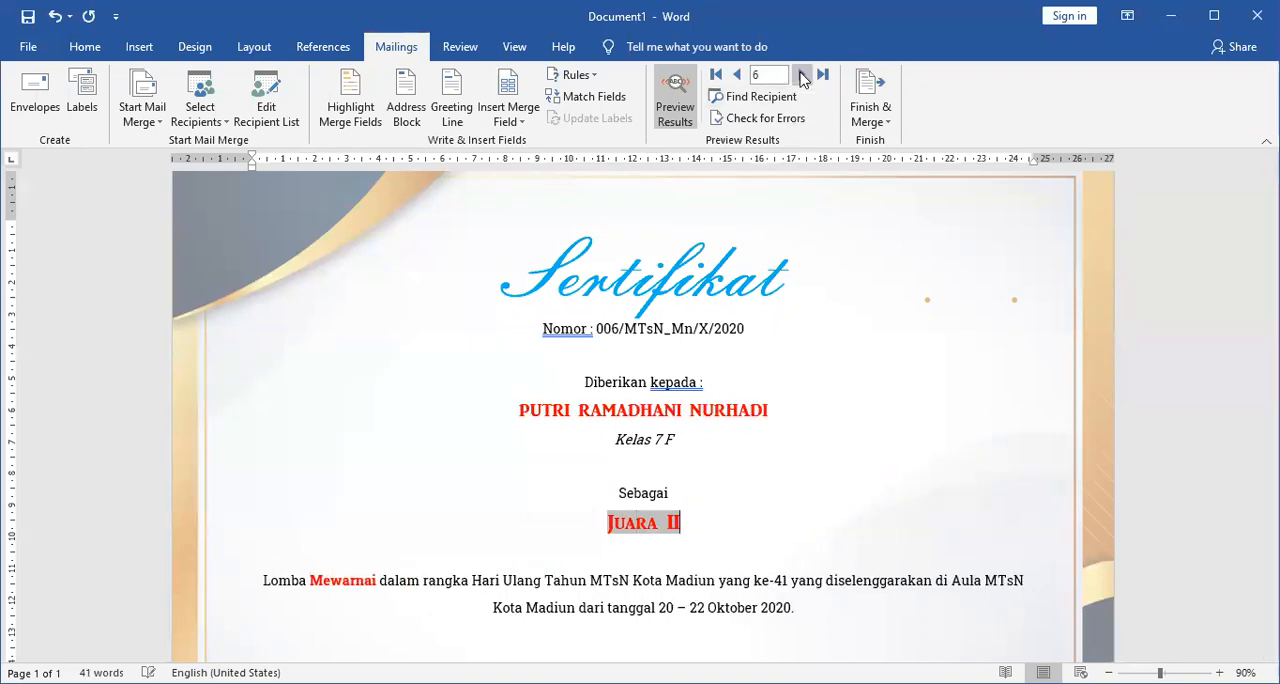
pyautogui.click(737, 75)
pyautogui.click(737, 75)
pyautogui.click(737, 75)
pyautogui.click(737, 75)
pyautogui.click(737, 75)
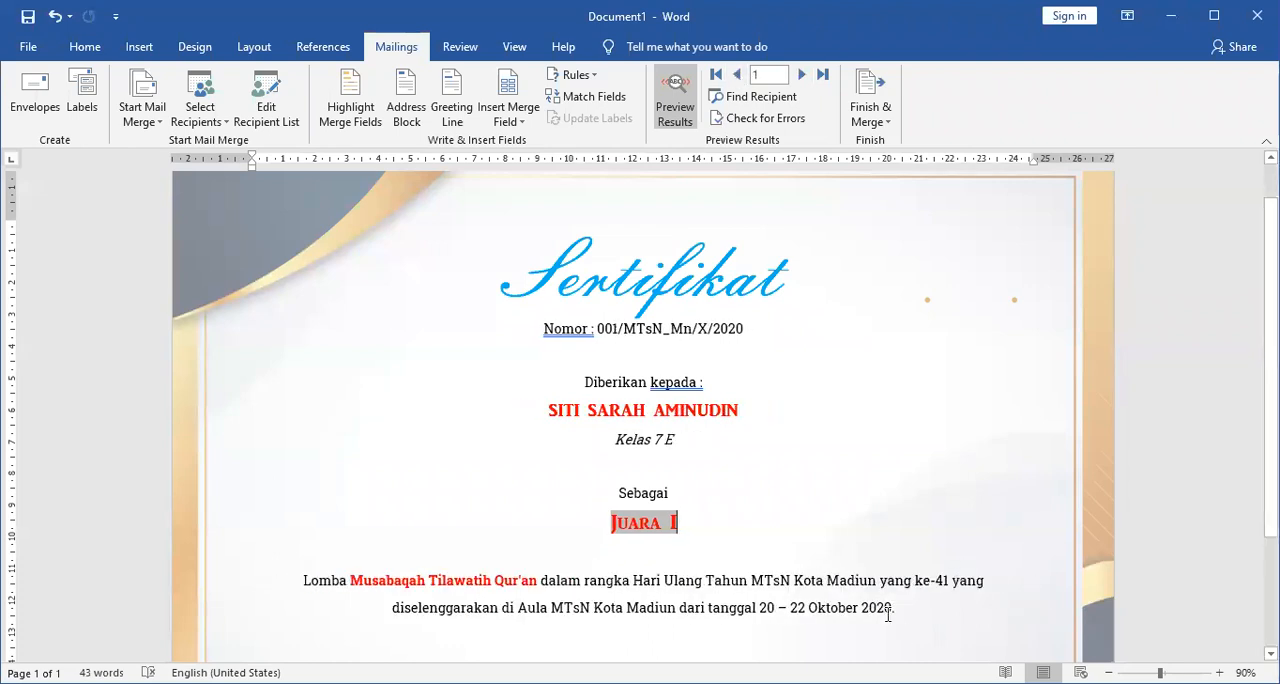
# Insert a line break after "ke-41" in the Lomba sentence so that "yang diselenggarakan" starts the second line.
pyautogui.doubleClick(903, 580)
pyautogui.click(903, 580)
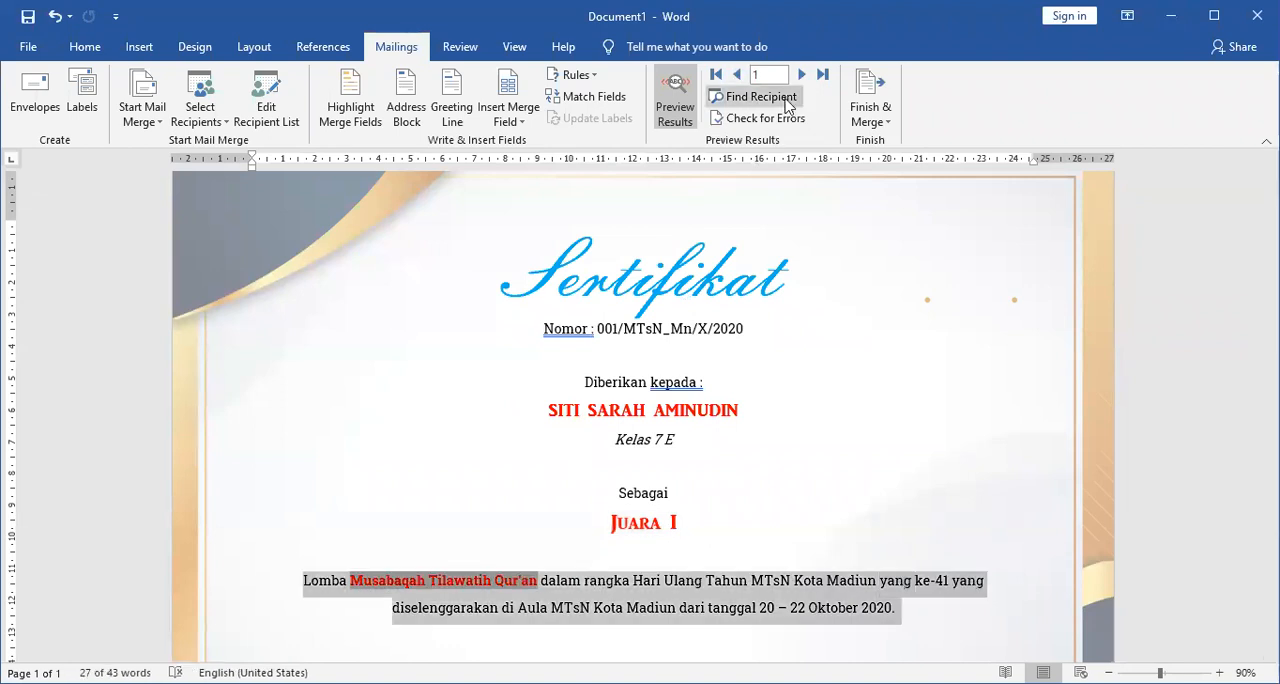
pyautogui.click(802, 75)
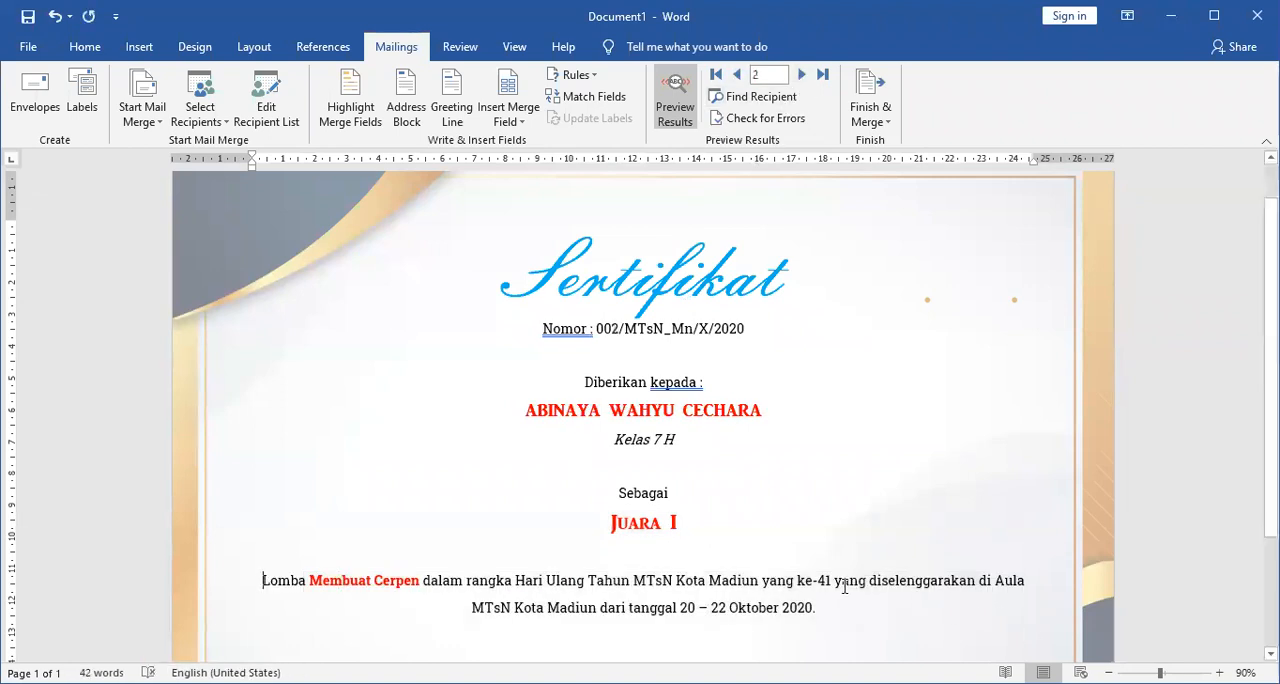
pyautogui.click(737, 75)
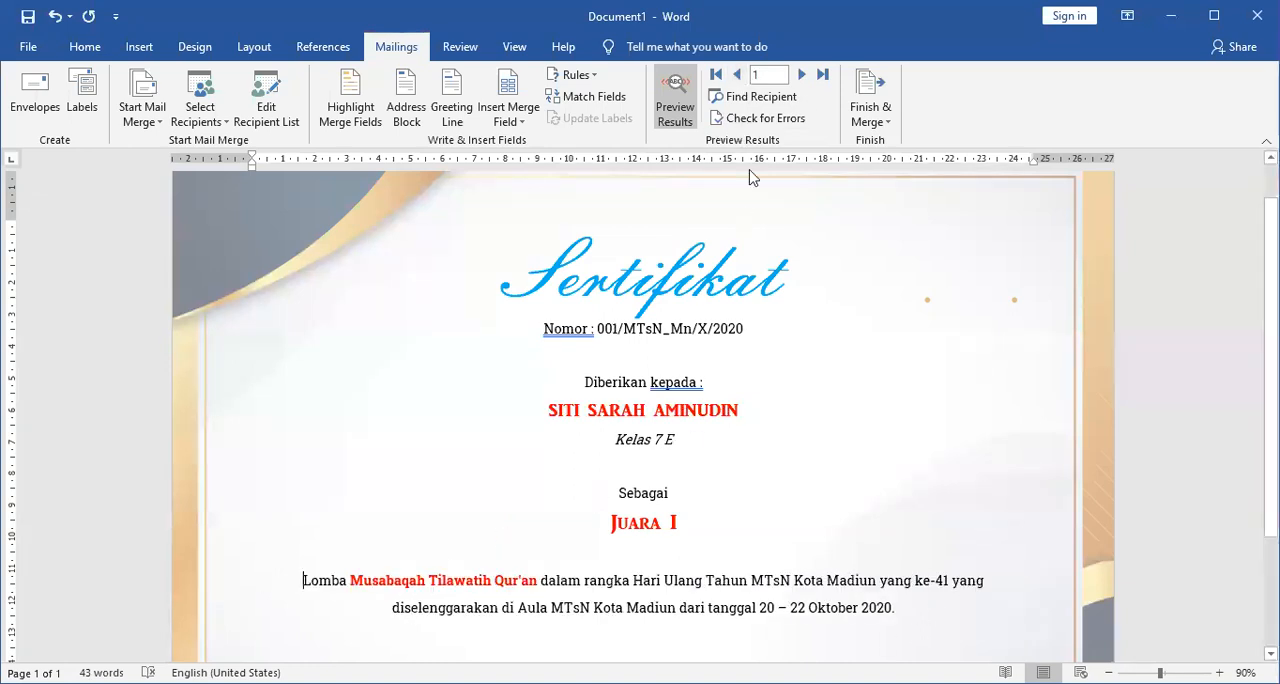
pyautogui.click(801, 75)
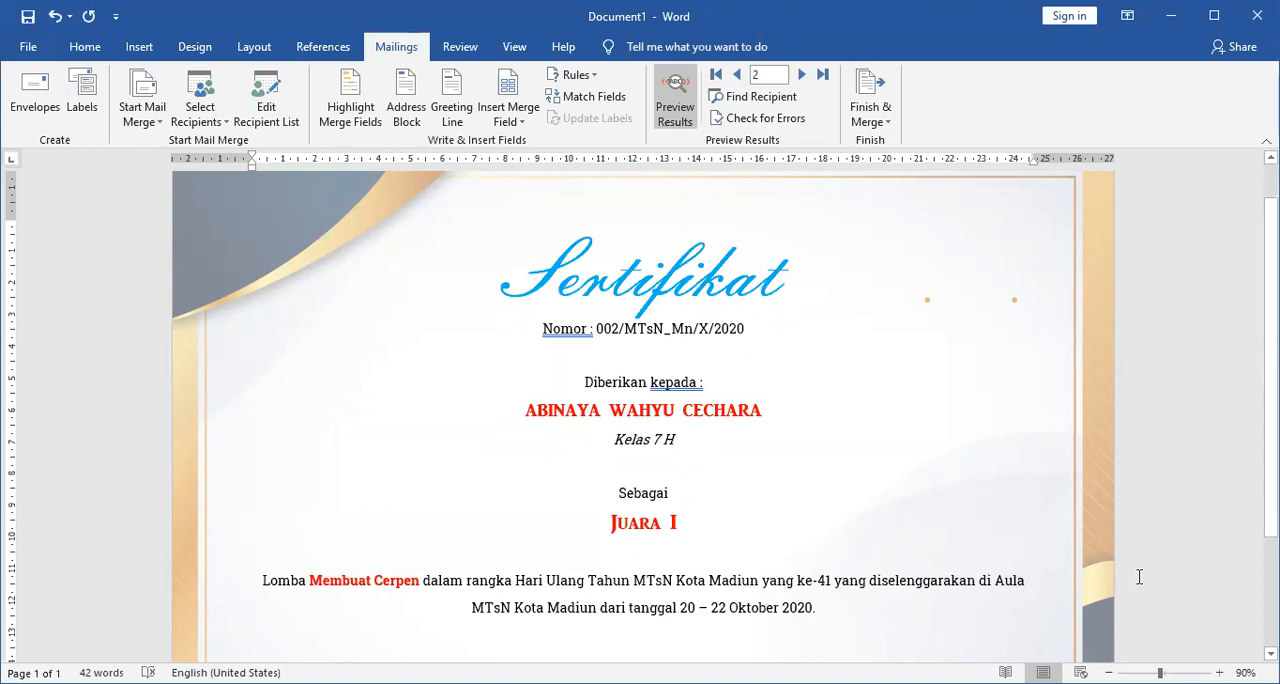
pyautogui.hotkey('shift', 'Return')
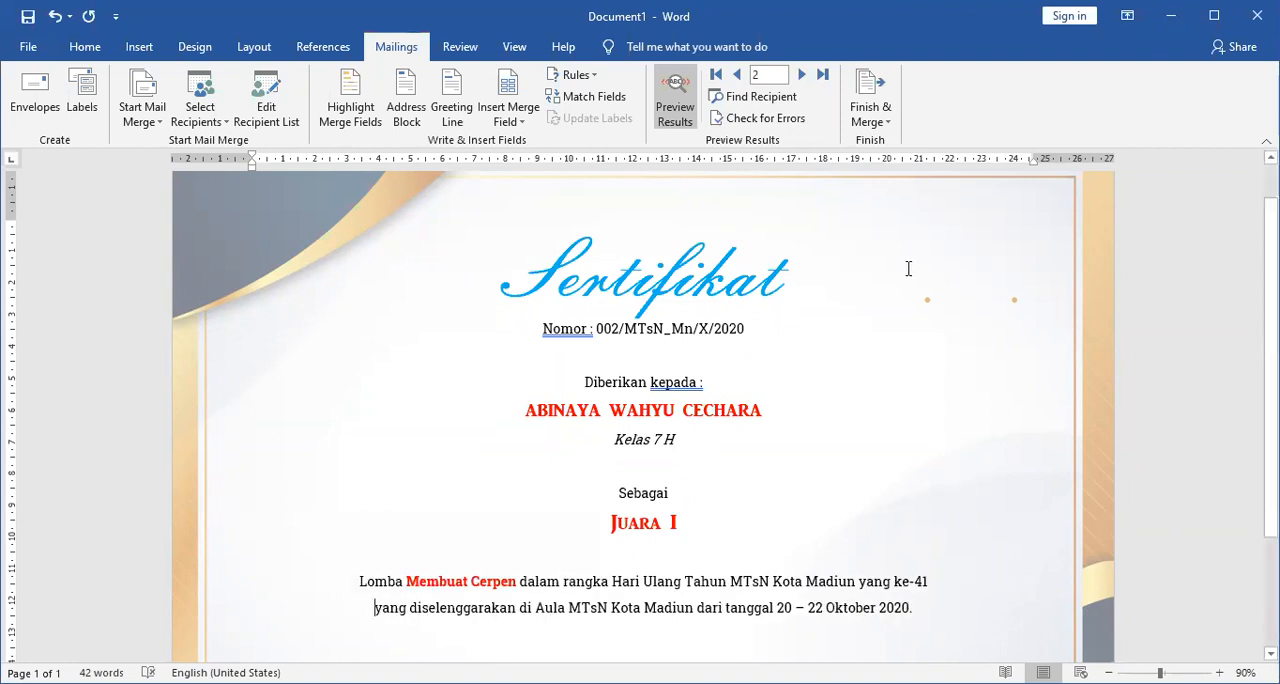
# Browse the previewed records back and forth up to record 6 to check the line layout of the Lomba sentence.
pyautogui.click(802, 76)
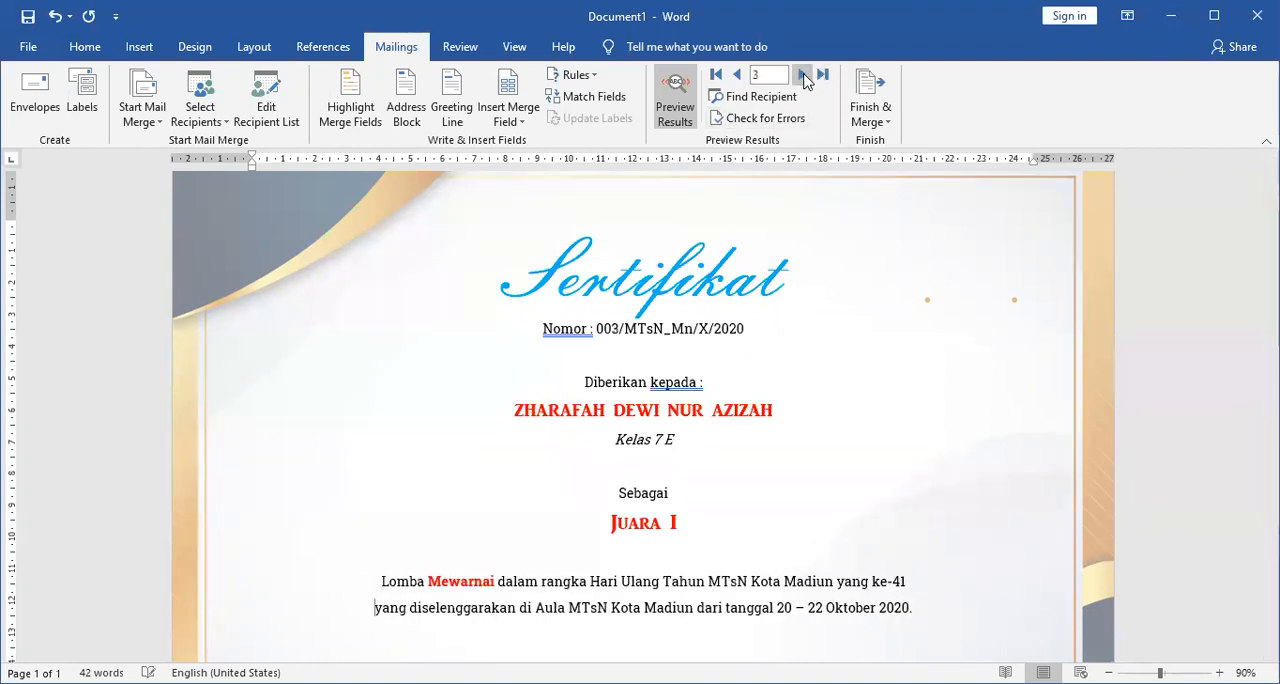
pyautogui.click(802, 76)
pyautogui.click(802, 76)
pyautogui.click(802, 76)
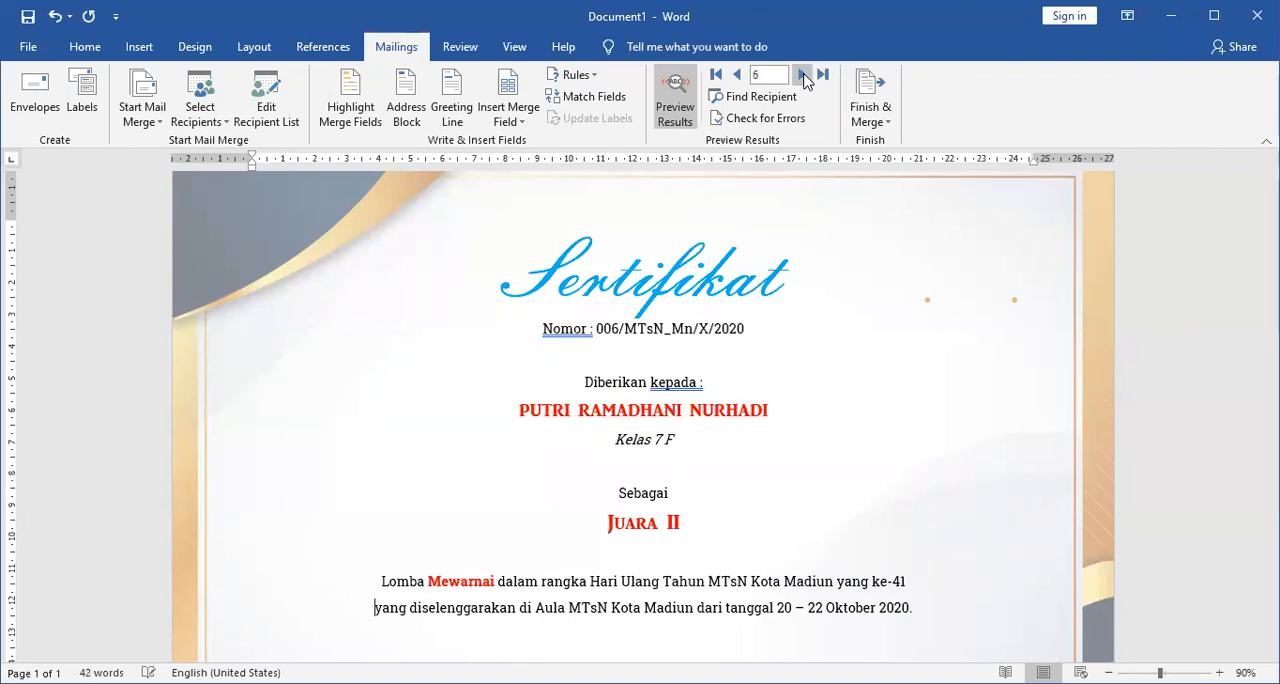
pyautogui.click(737, 75)
pyautogui.click(737, 75)
pyautogui.click(737, 75)
pyautogui.click(737, 75)
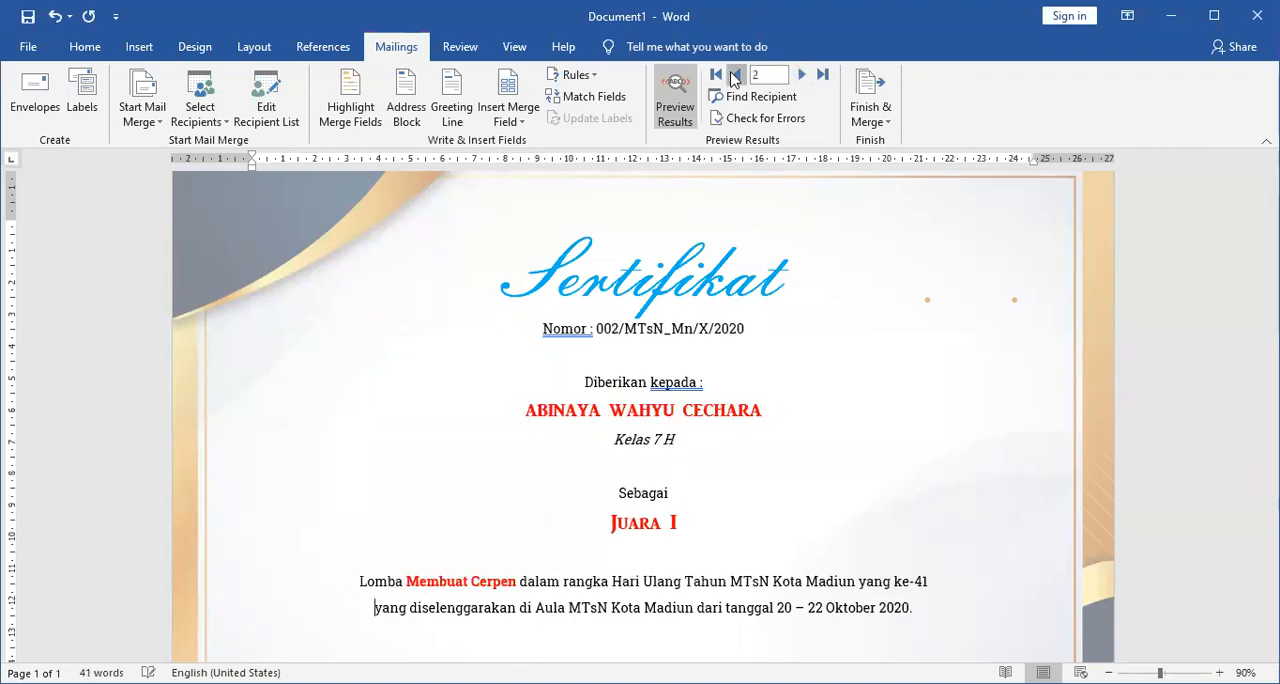
pyautogui.click(737, 75)
pyautogui.click(802, 75)
pyautogui.click(802, 75)
pyautogui.click(802, 75)
pyautogui.click(802, 75)
pyautogui.click(802, 75)
pyautogui.scroll(-2, 889, 563)
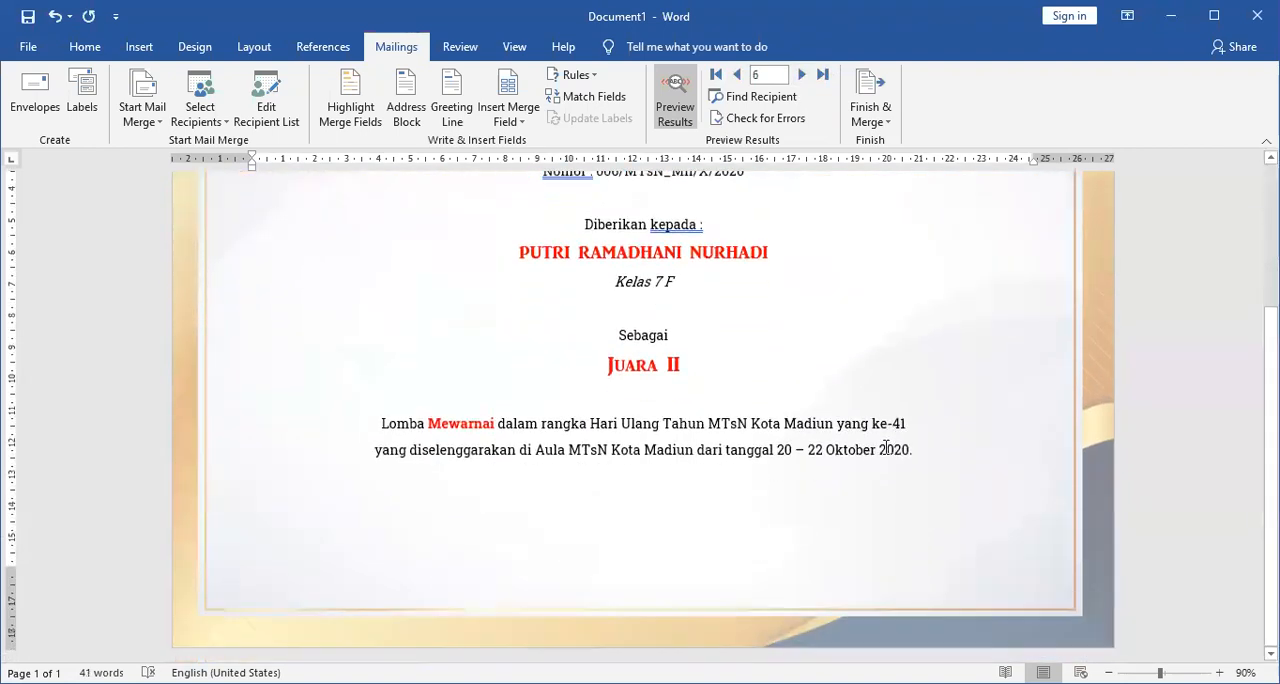
pyautogui.scroll(1, 786, 404)
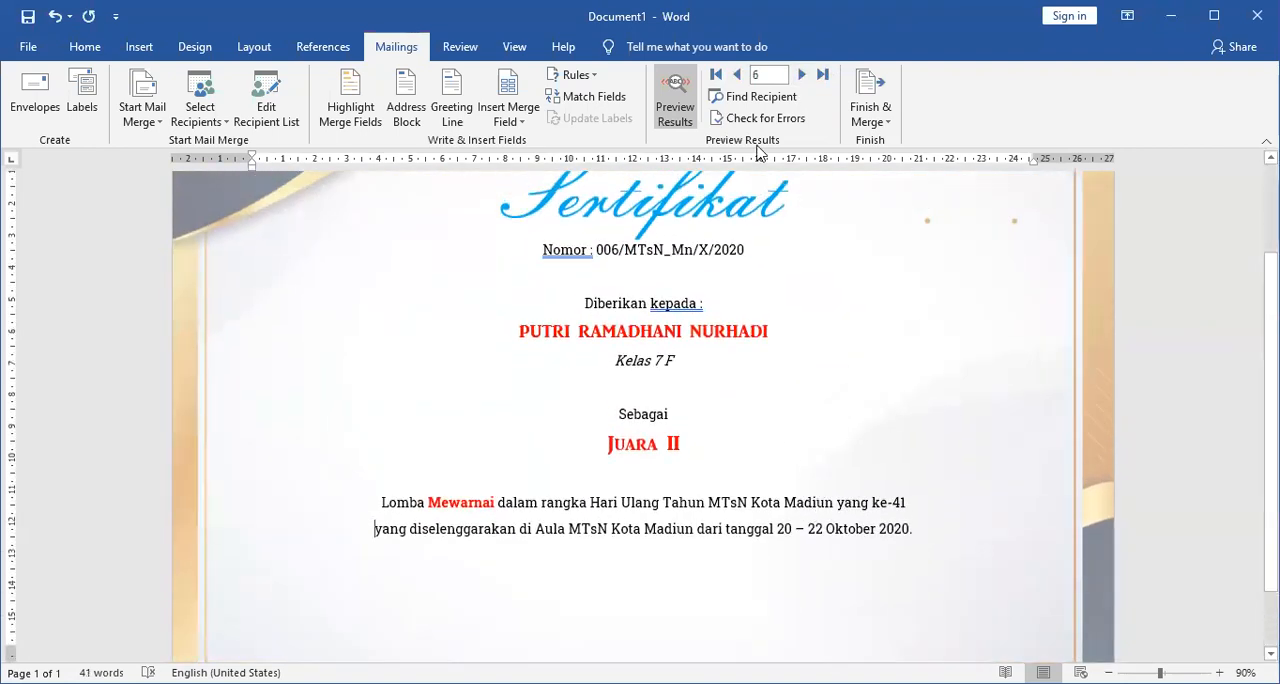
# Turn off the merge results preview and remove the blank line above "Sebagai".
pyautogui.click(667, 113)
pyautogui.scroll(-1, 801, 455)
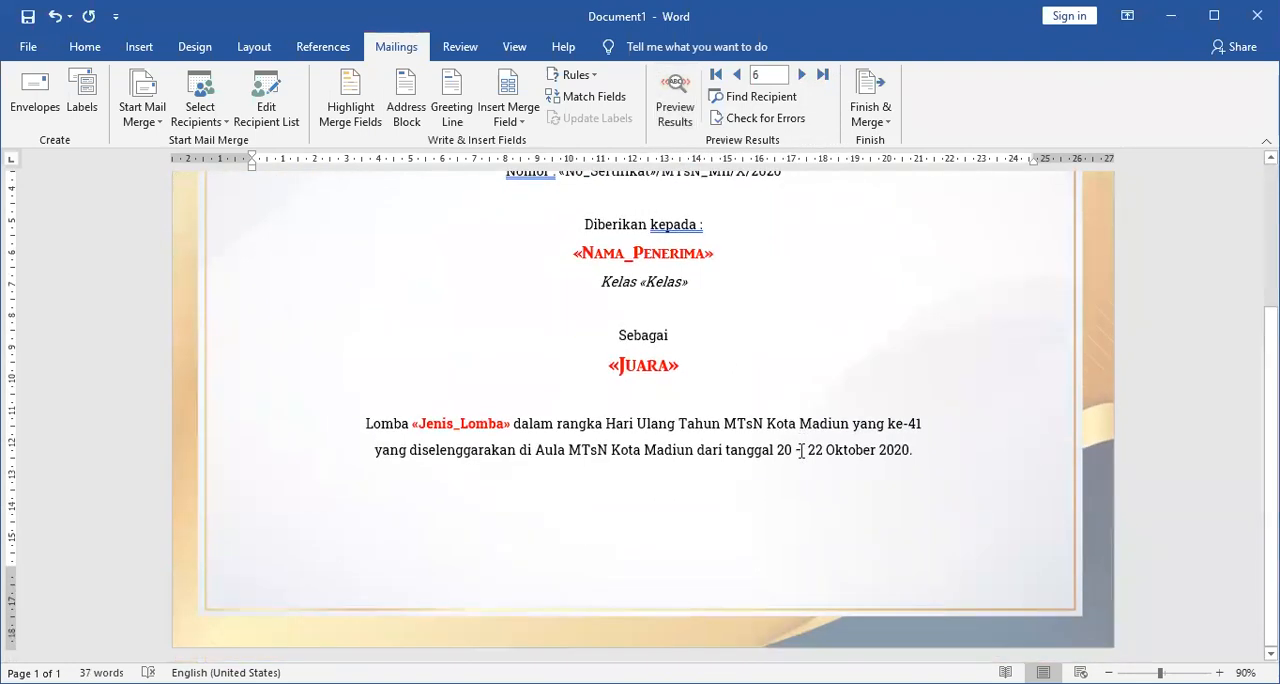
pyautogui.scroll(2, 805, 445)
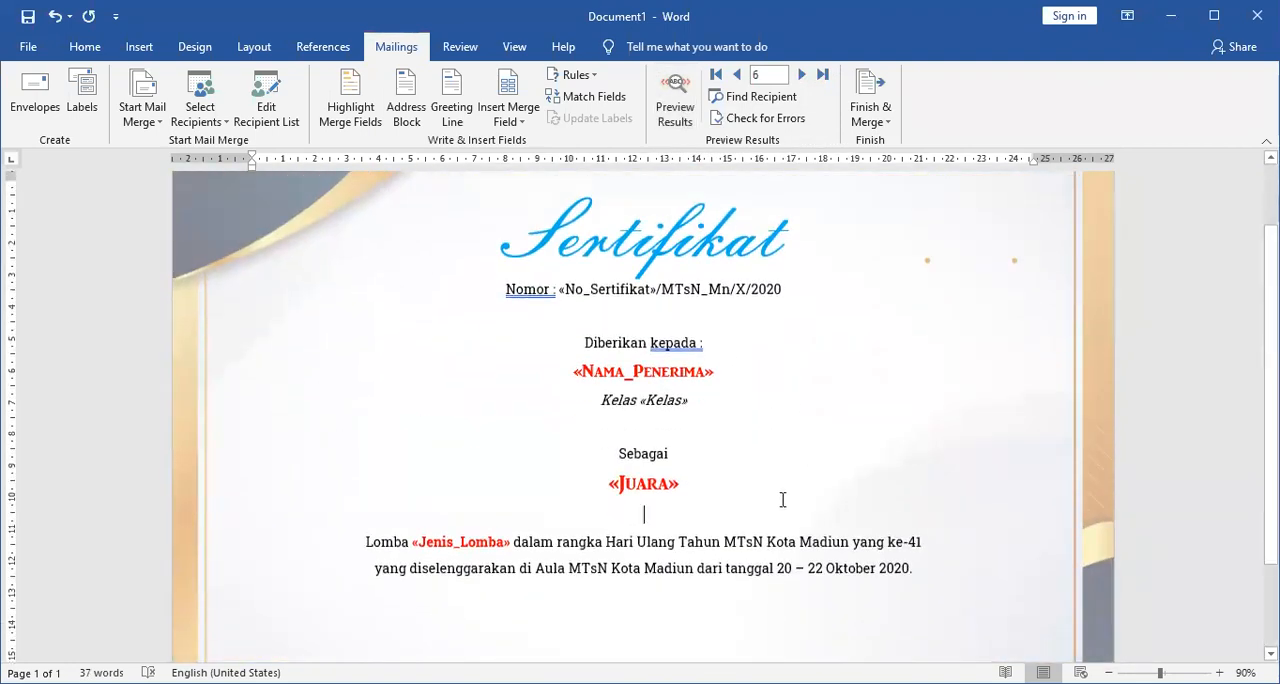
pyautogui.press('Delete')
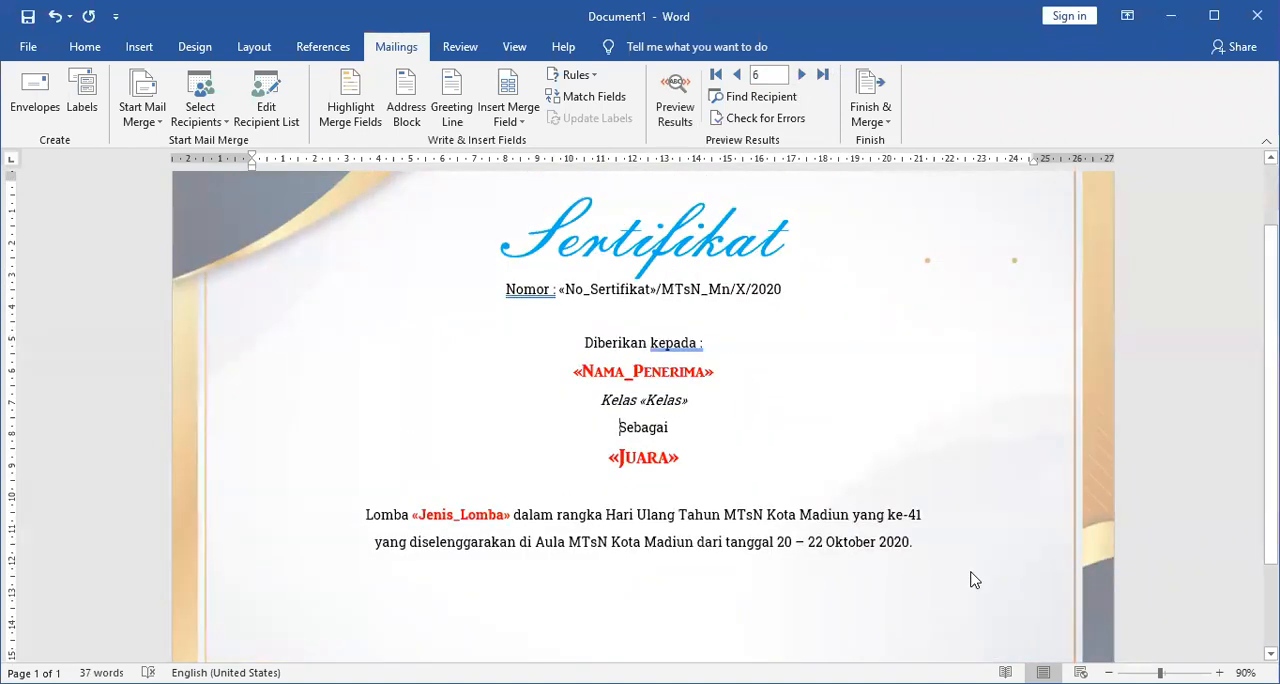
# Start a new paragraph one blank line below the Lomba sentence and increase its left indent to about 10 cm.
pyautogui.scroll(-2, 932, 542)
pyautogui.press('Return')
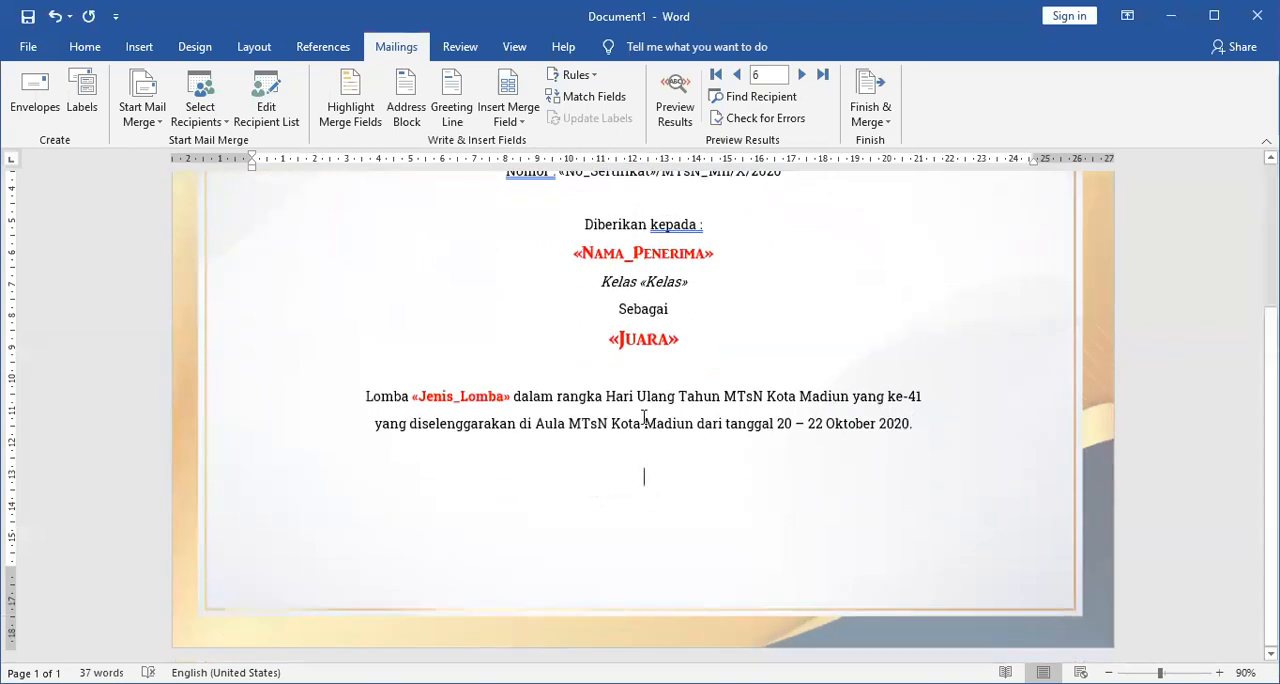
pyautogui.click(80, 50)
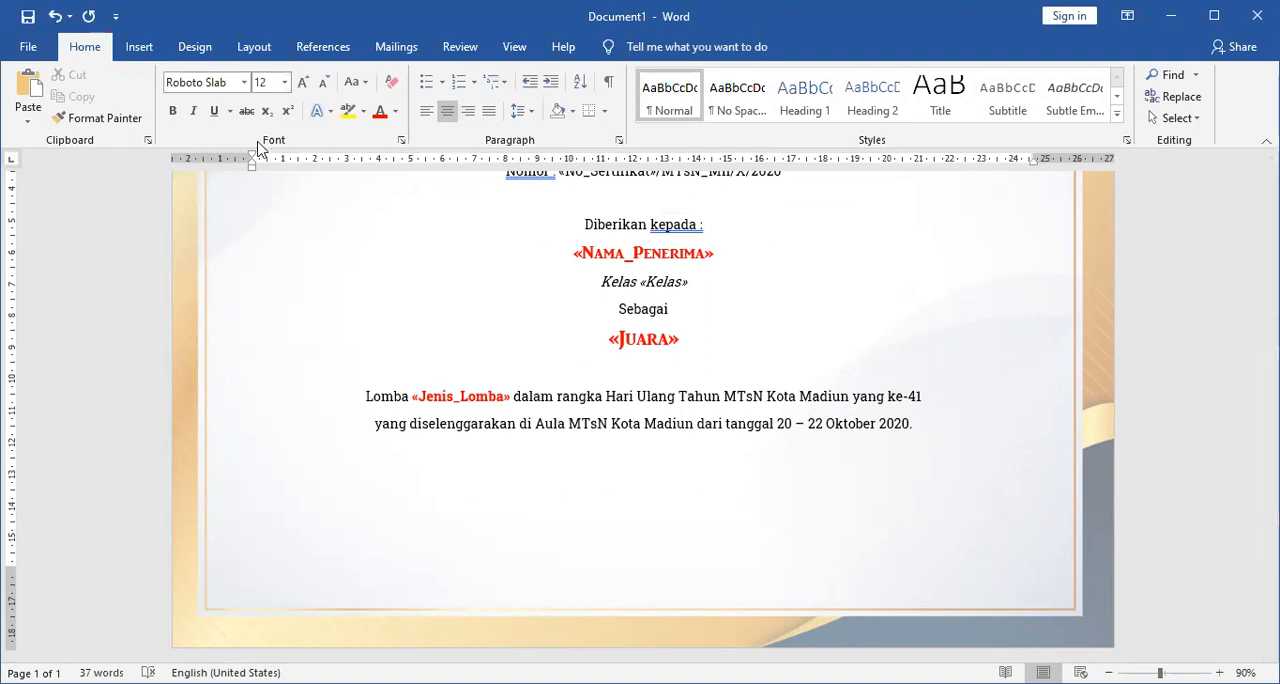
pyautogui.click(552, 84)
pyautogui.click(551, 85)
pyautogui.click(550, 86)
pyautogui.click(549, 88)
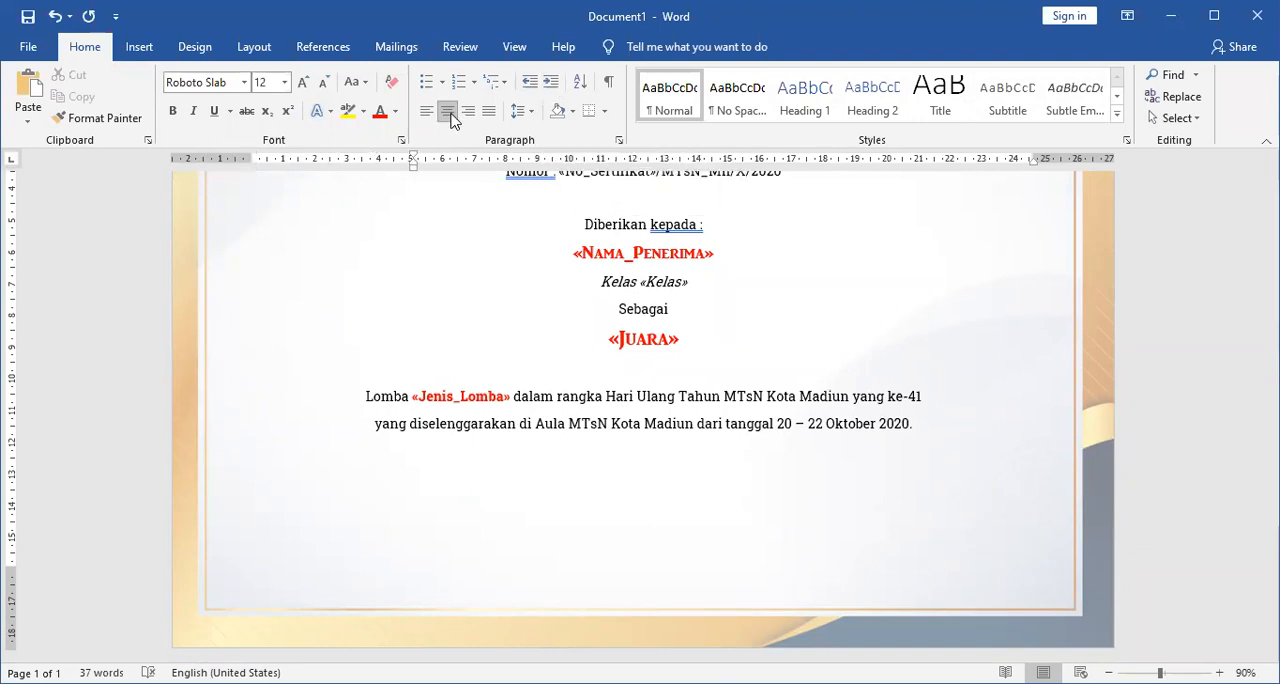
pyautogui.click(550, 86)
pyautogui.click(549, 87)
pyautogui.click(547, 89)
pyautogui.click(547, 89)
# Enter the place and date "Madiun, 22 Oktober 2020" in the indented paragraph.
pyautogui.write('Ma')
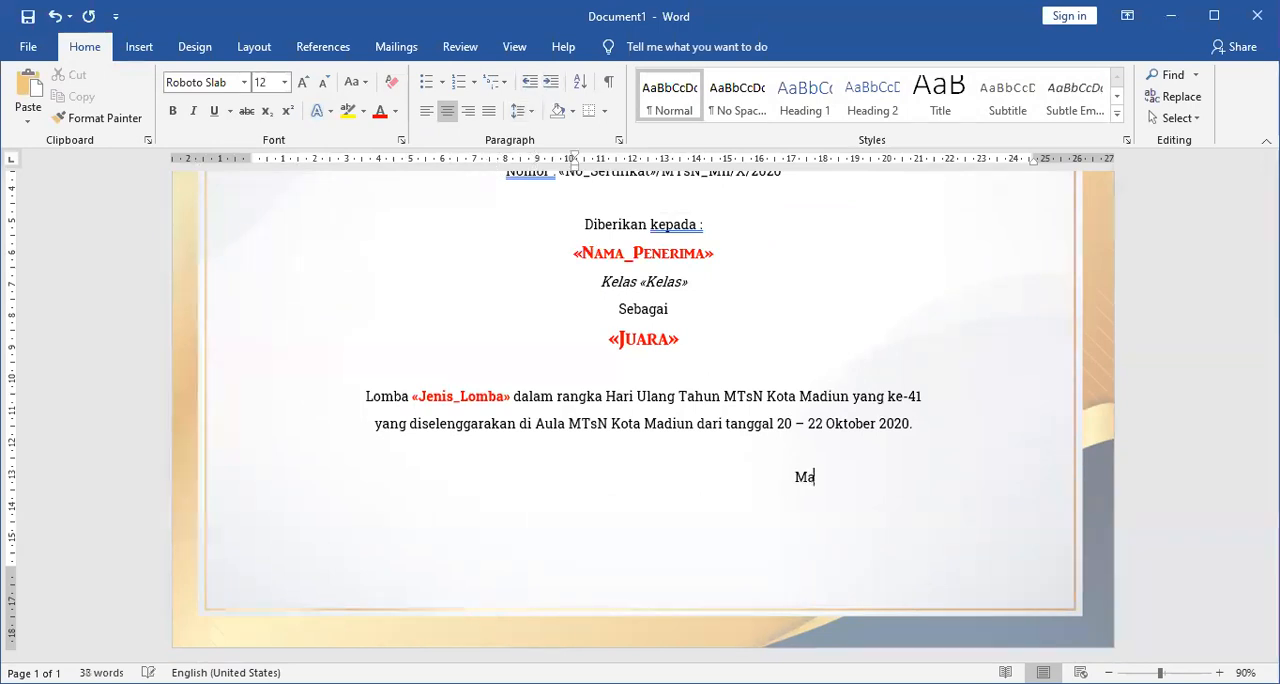
pyautogui.write('diun, 22 ')
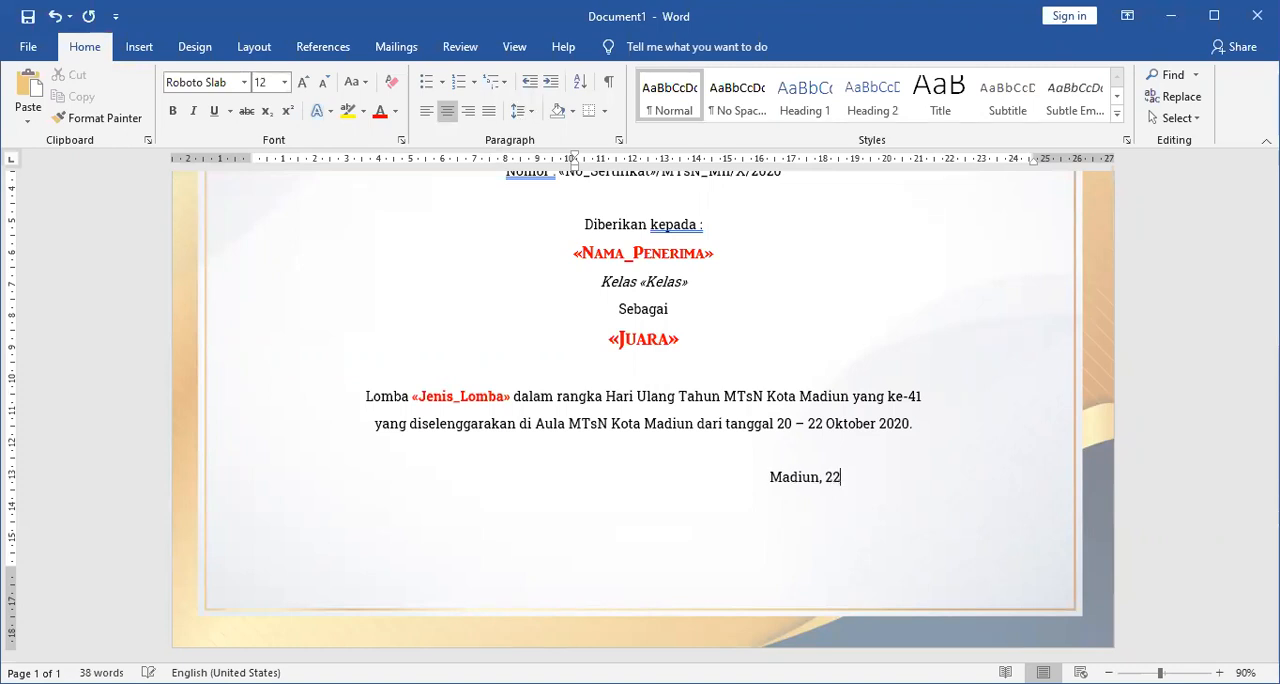
pyautogui.write('Otober')
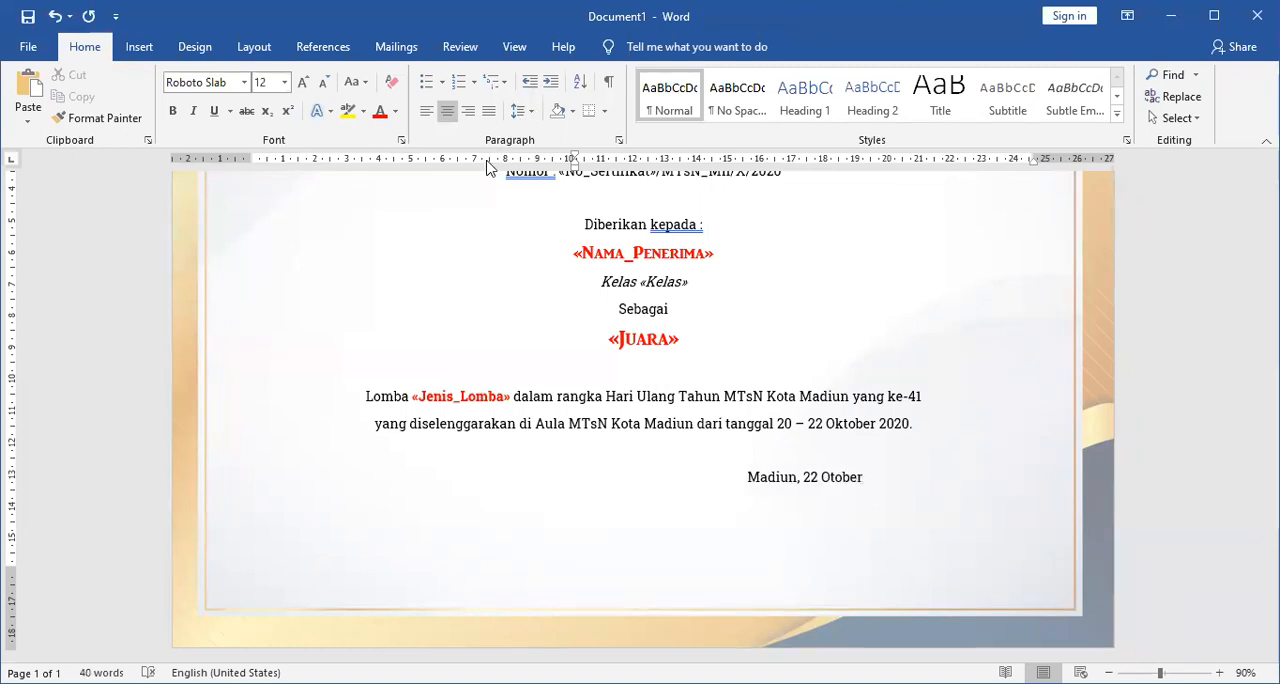
pyautogui.press('Right')
pyautogui.press('Right')
pyautogui.press('Right')
pyautogui.write('k')
pyautogui.press('End')
pyautogui.write('2020')
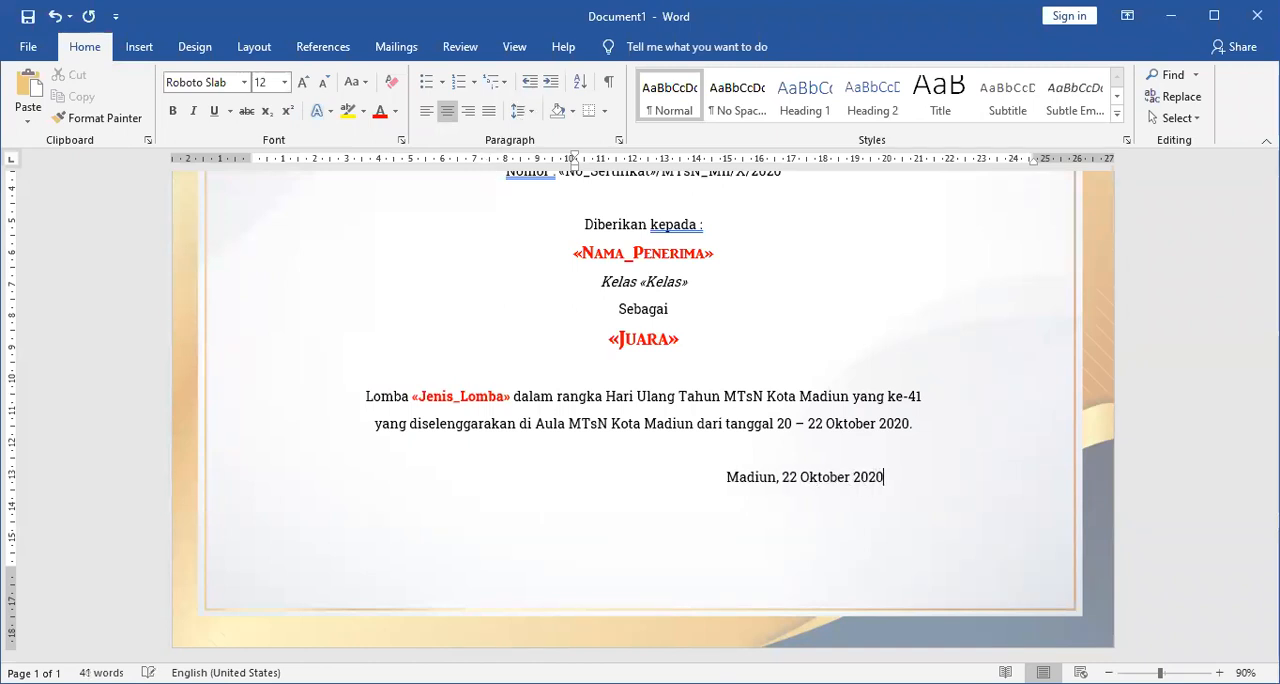
pyautogui.write('Kepala JMT')
# Enter the signatory's position "Kepala MTsN Kota Madiun" on a new line below the place and date.
pyautogui.press('BackSpace')
pyautogui.press('BackSpace')
pyautogui.press('BackSpace')
pyautogui.write('MT')
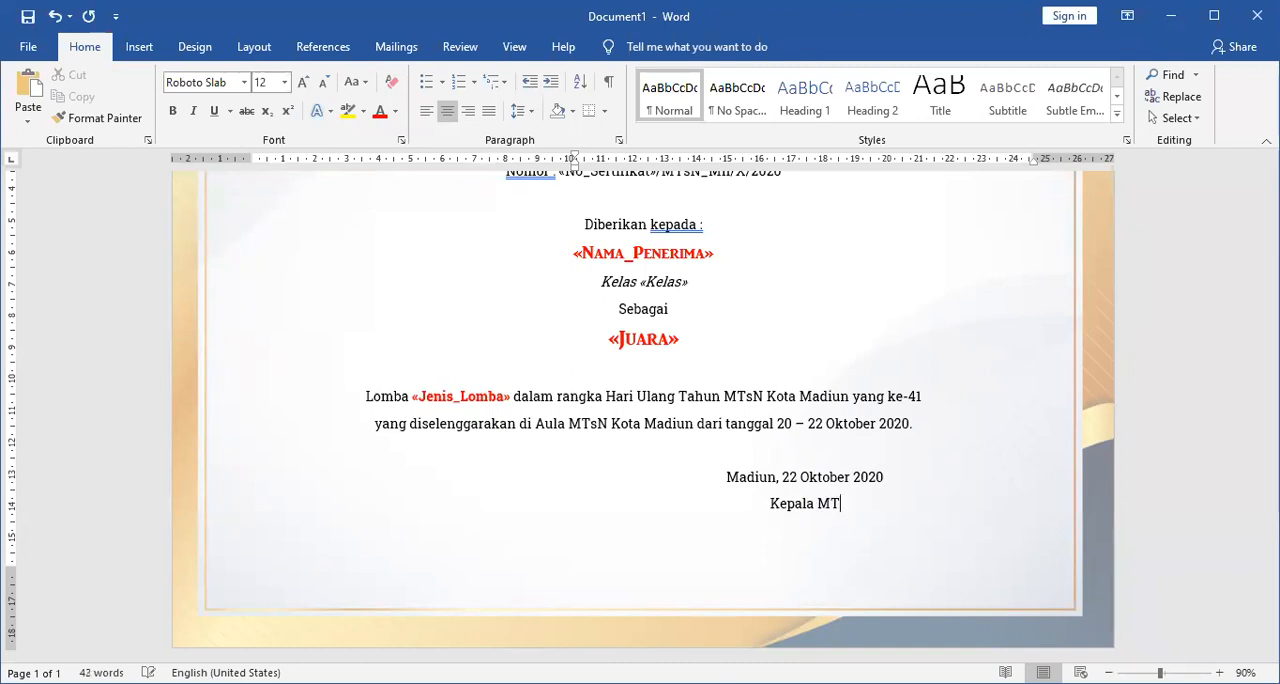
pyautogui.write('ss')
pyautogui.write('N')
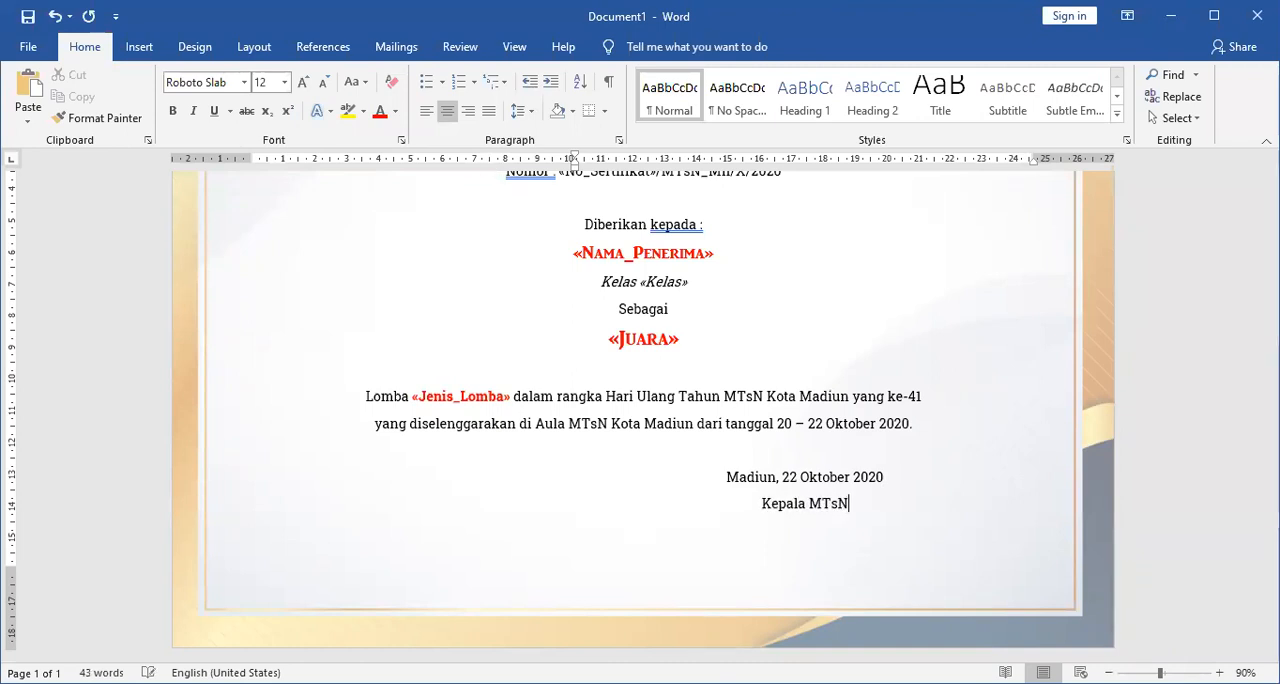
pyautogui.write(' Kota Madiun')
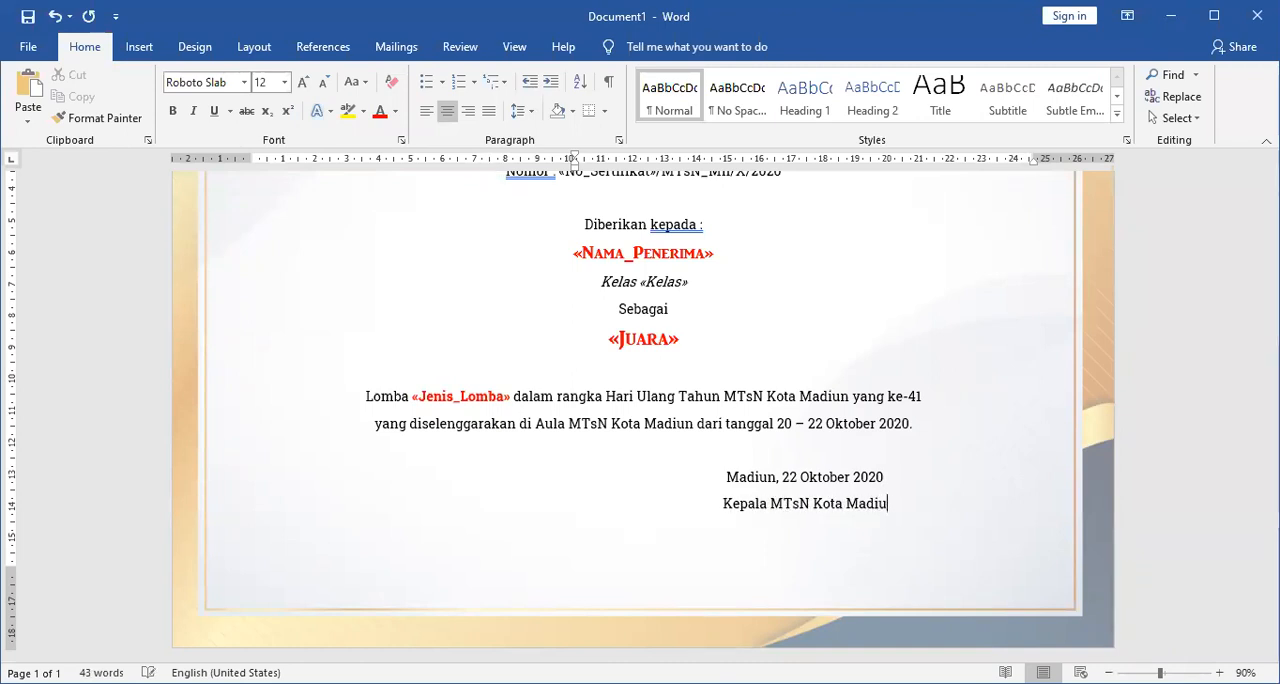
# Delete the blank line above the Lomba sentence and leave two blank lines below "Kepala MTsN Kota Madiun" for the signature.
pyautogui.press('Return')
pyautogui.press('Return')
pyautogui.press('Return')
pyautogui.press('Return')
pyautogui.press('BackSpace')
pyautogui.press('BackSpace')
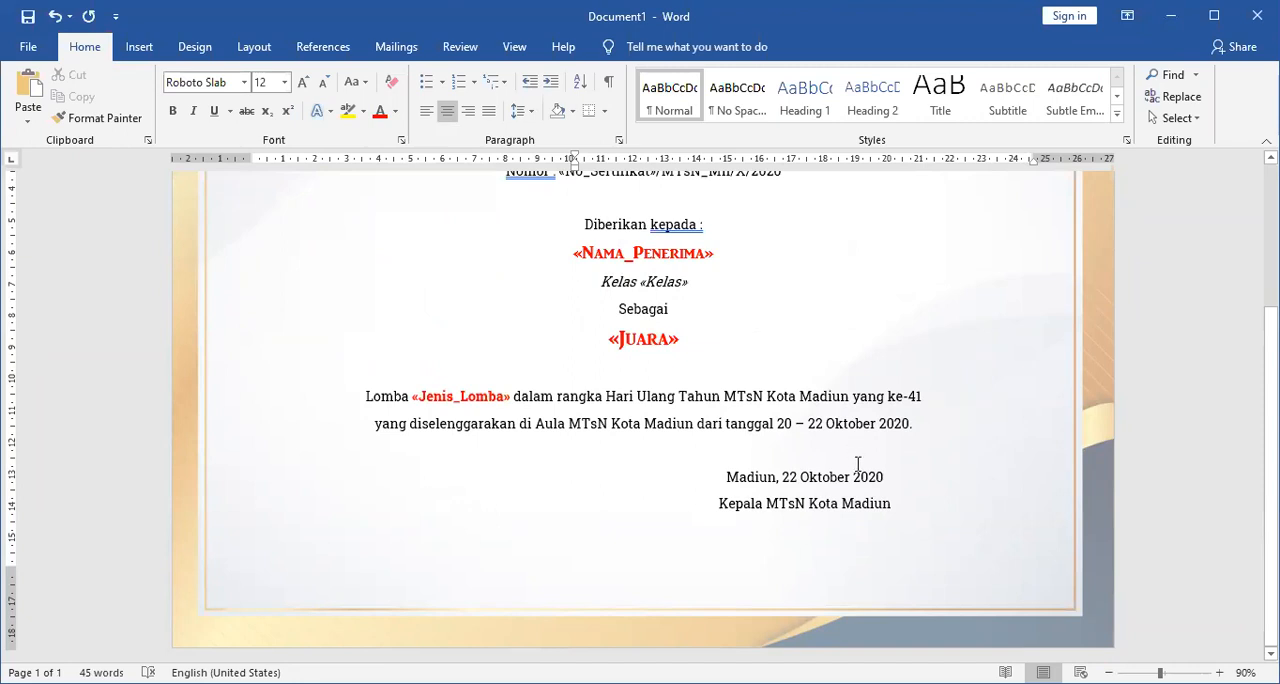
pyautogui.click(790, 362)
pyautogui.press('Delete')
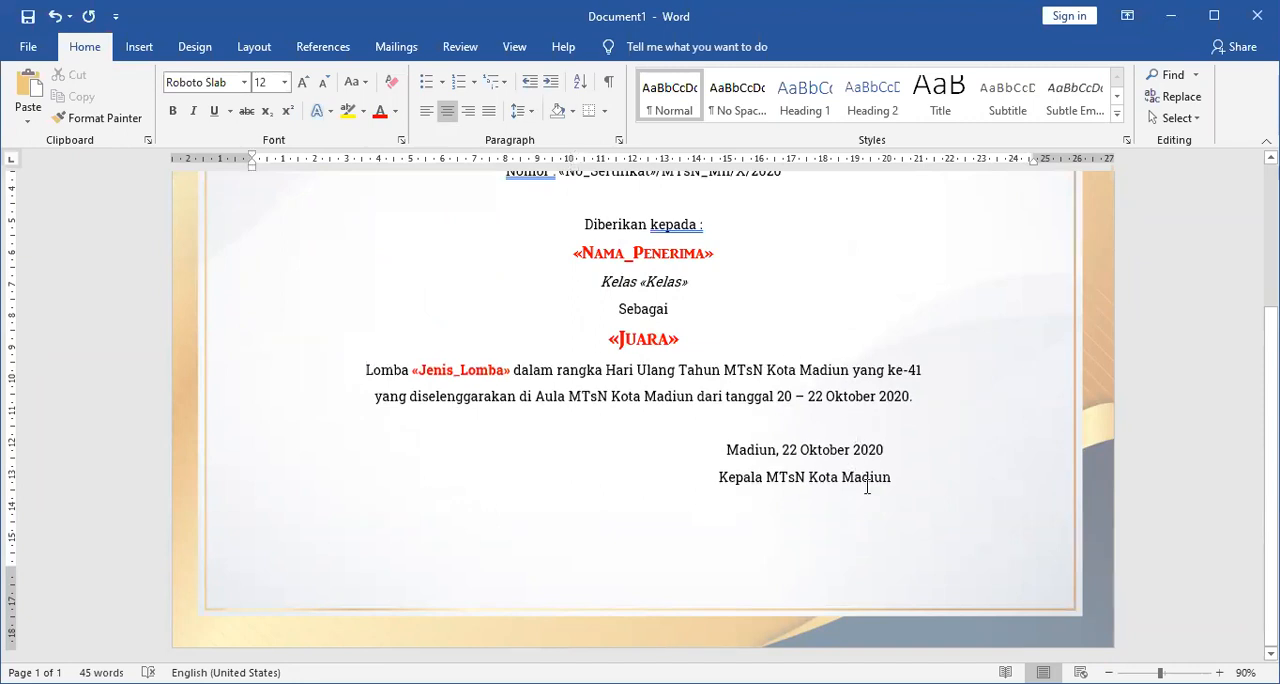
pyautogui.click(888, 515)
pyautogui.press('Return')
pyautogui.press('Return')
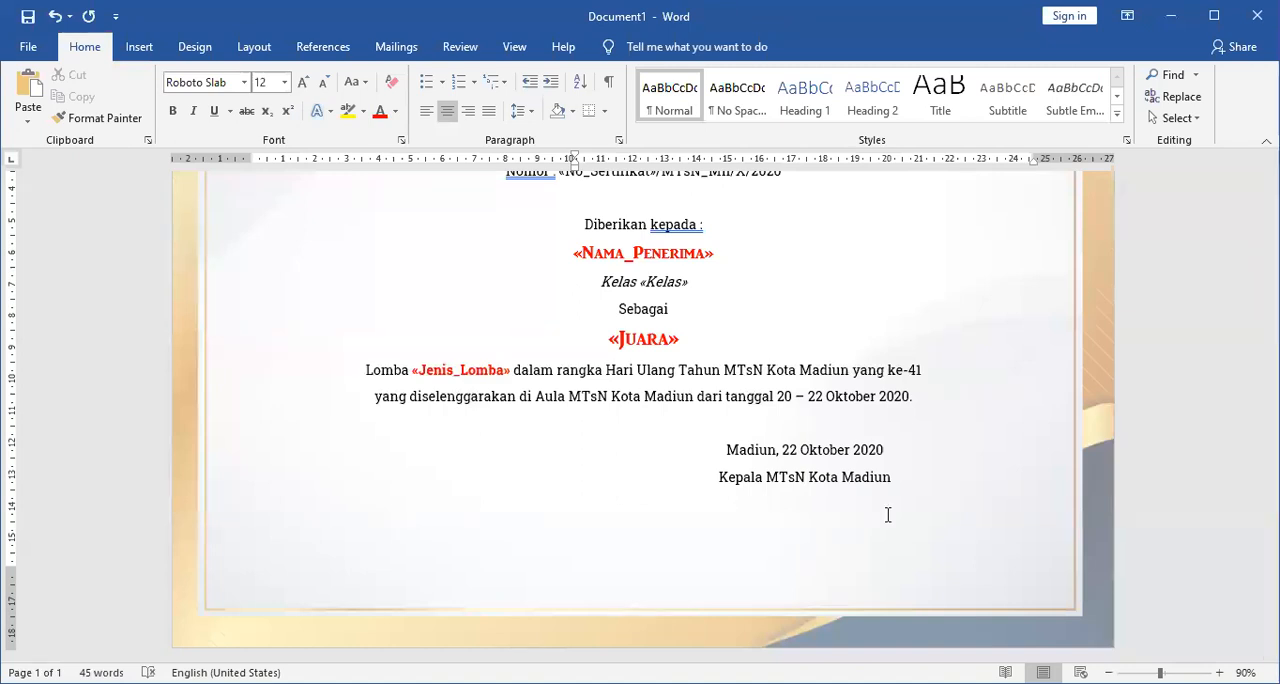
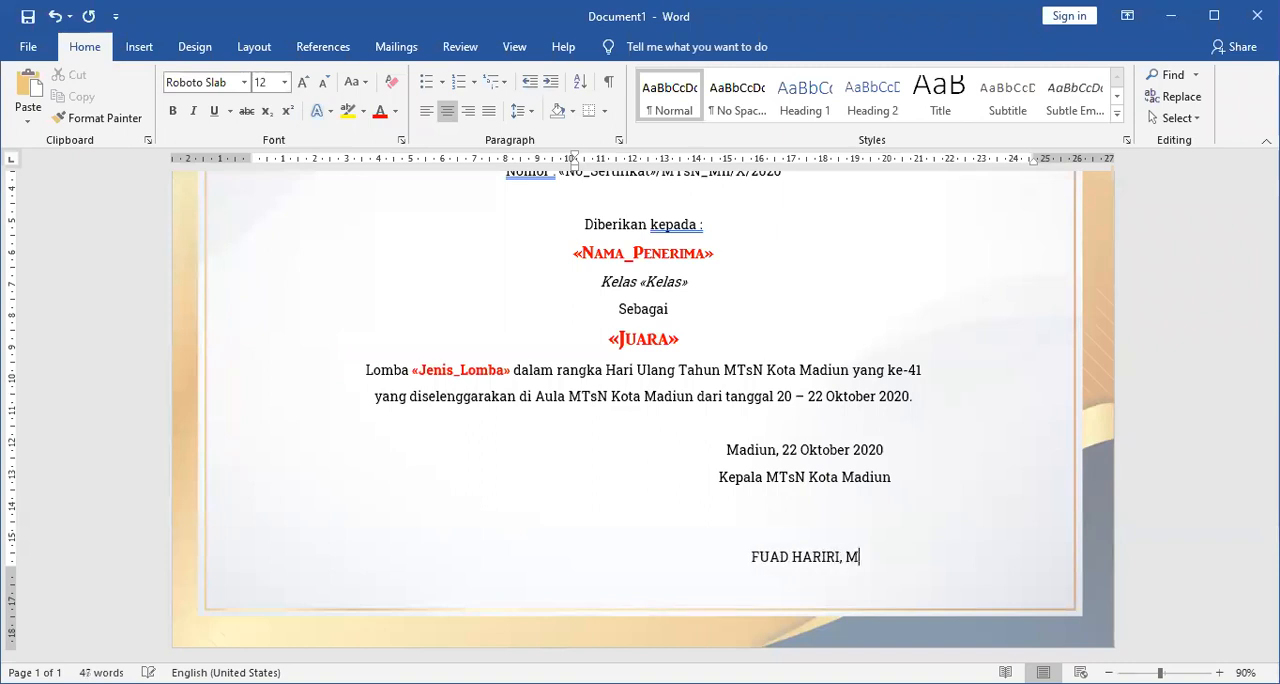
# Enter the signatory's full name in capitals with the degree "M.Ag." below the signature space and underline the line.
pyautogui.press('Left')
pyautogui.write('g')
pyautogui.press('Right')
pyautogui.hotkey('shift', 'Left')
pyautogui.hotkey('ctrl', 'shift', 'Left')
pyautogui.hotkey('ctrl', 'shift', 'Left')
pyautogui.hotkey('ctrl', 'shift', 'Left')
pyautogui.hotkey('ctrl', 'shift', 'Left')
pyautogui.hotkey('ctrl', 'shift', 'Left')
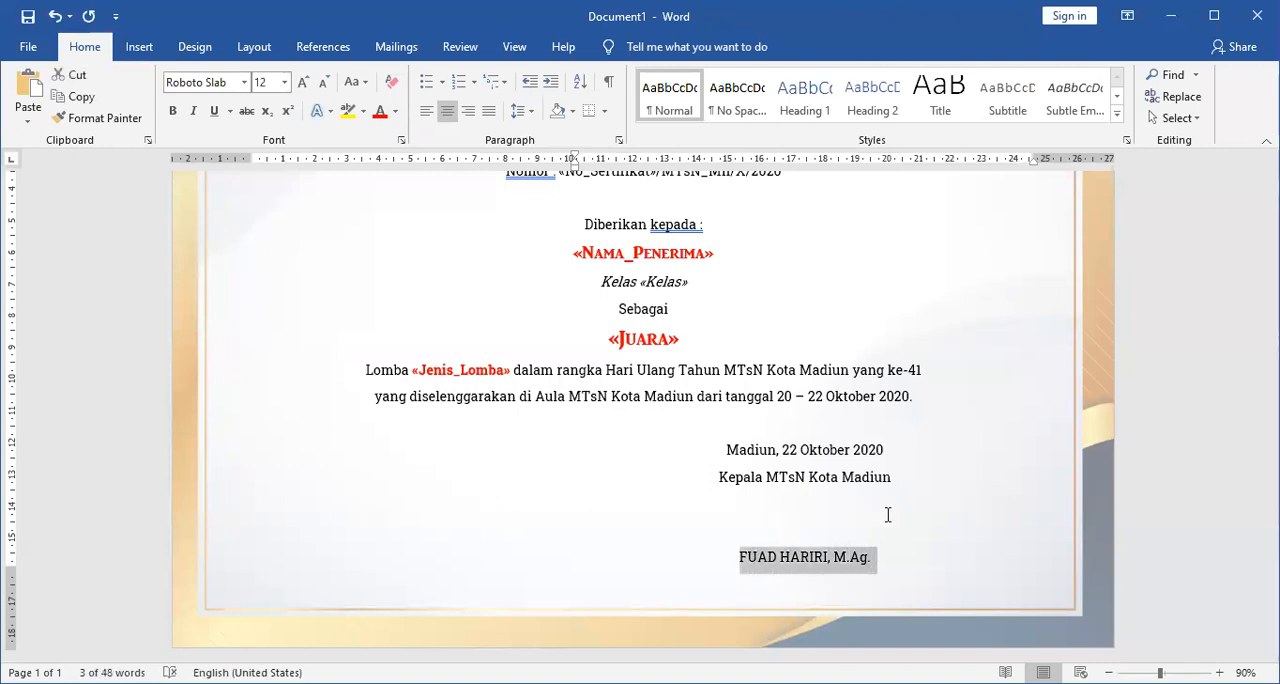
pyautogui.hotkey('ctrl', 'u')
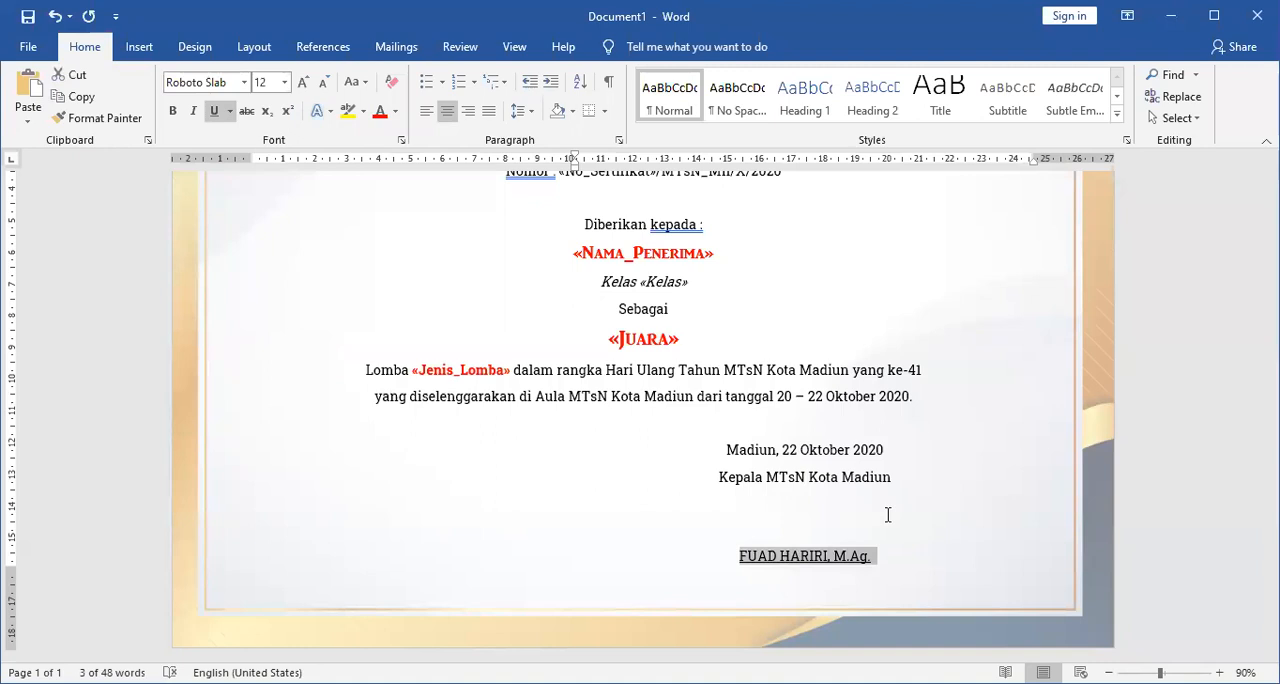
# Add a line without underline below the signatory's name, containing "NIP." and the employee ID number.
pyautogui.click(887, 514)
pyautogui.scroll(-2, 887, 514)
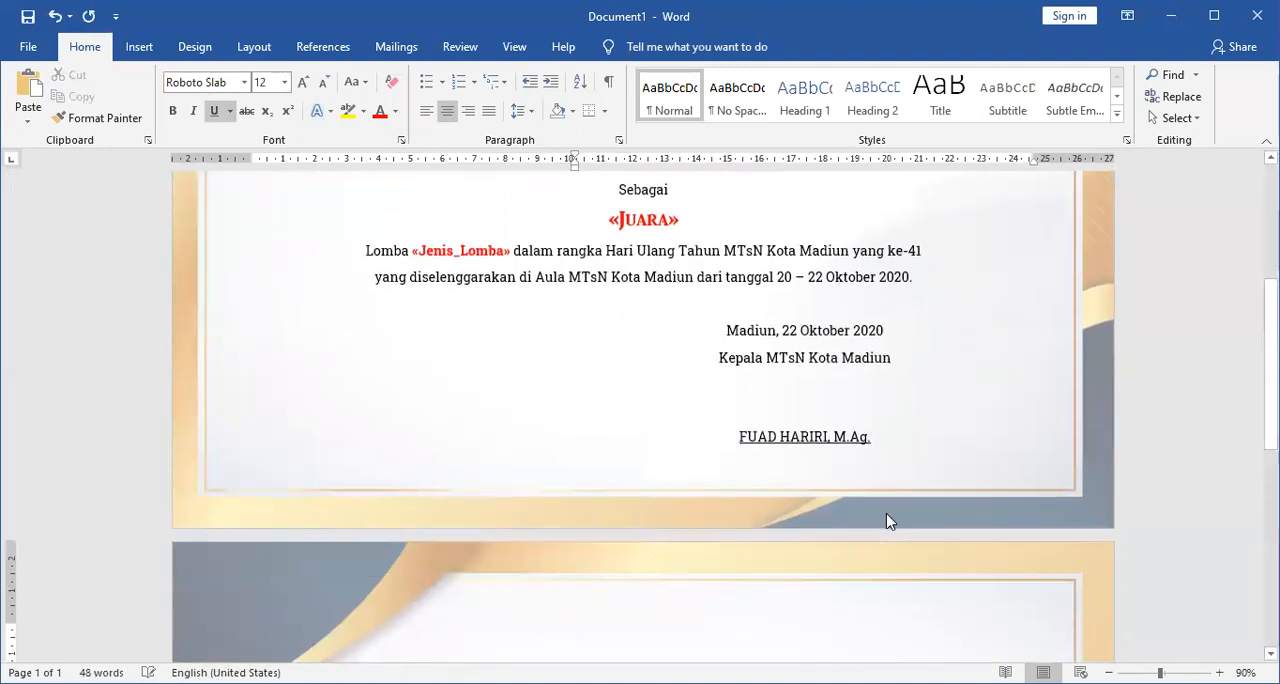
pyautogui.write('Nip.')
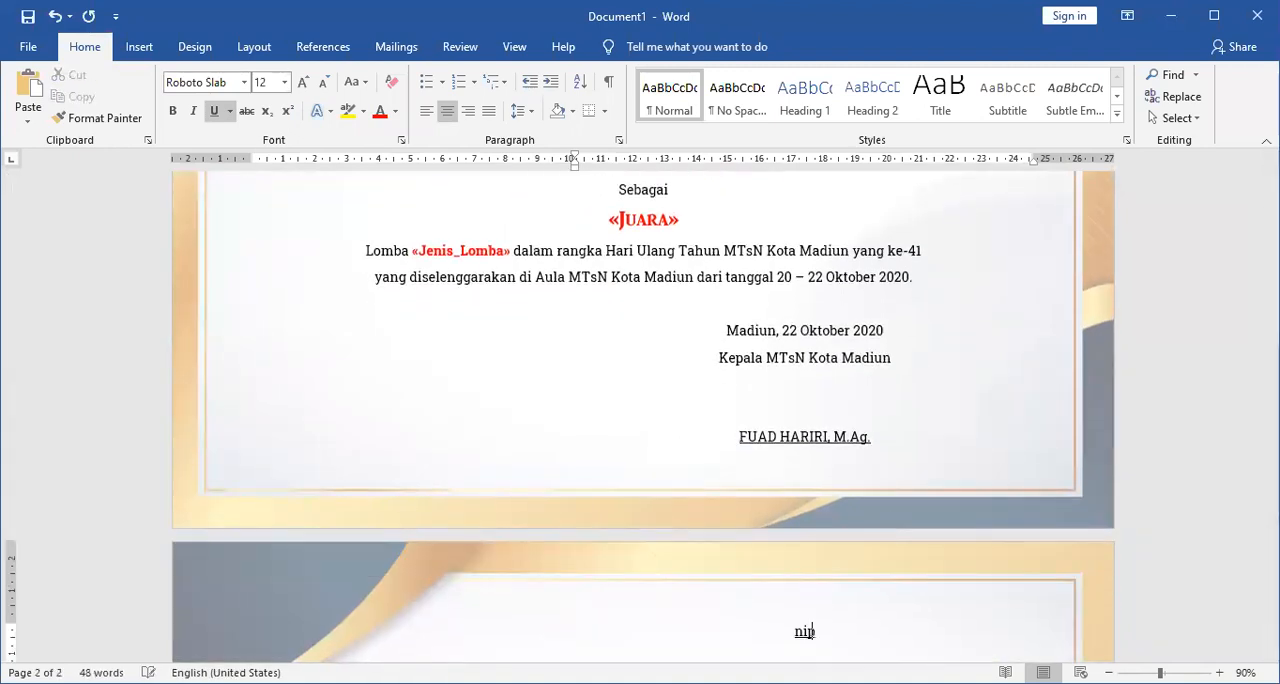
pyautogui.hotkey('shift', 'Home')
pyautogui.write('NIP.')
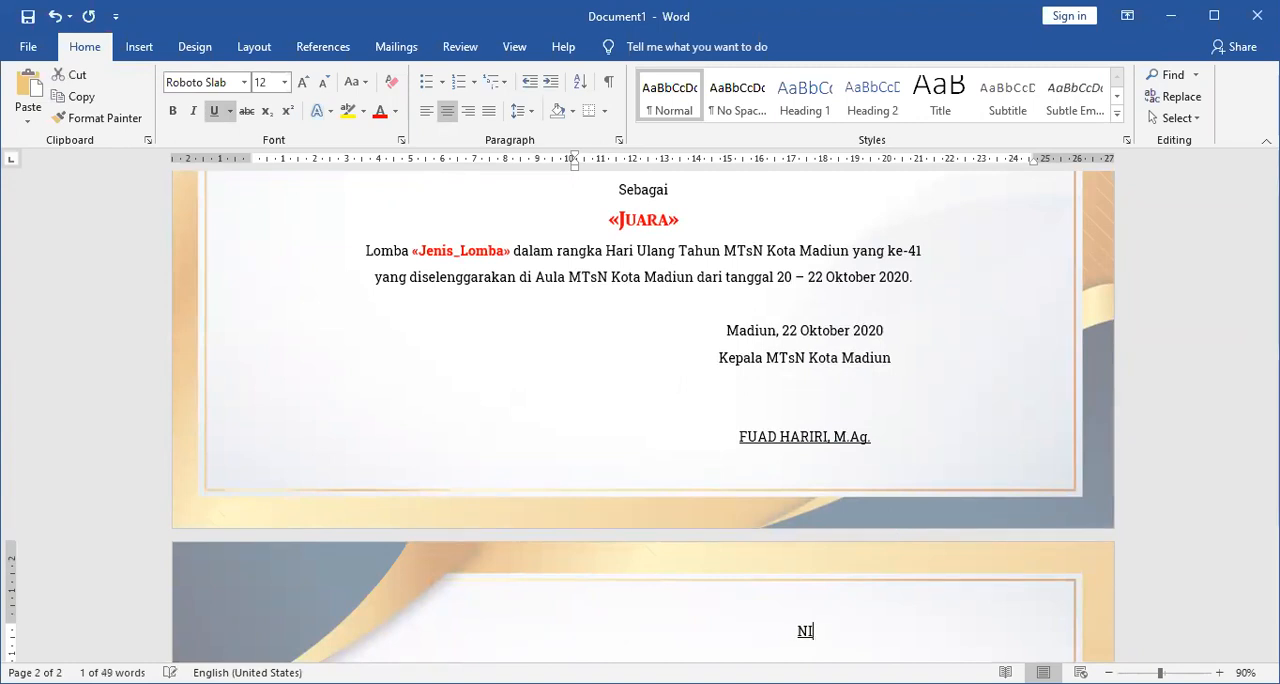
pyautogui.hotkey('shift', 'Home')
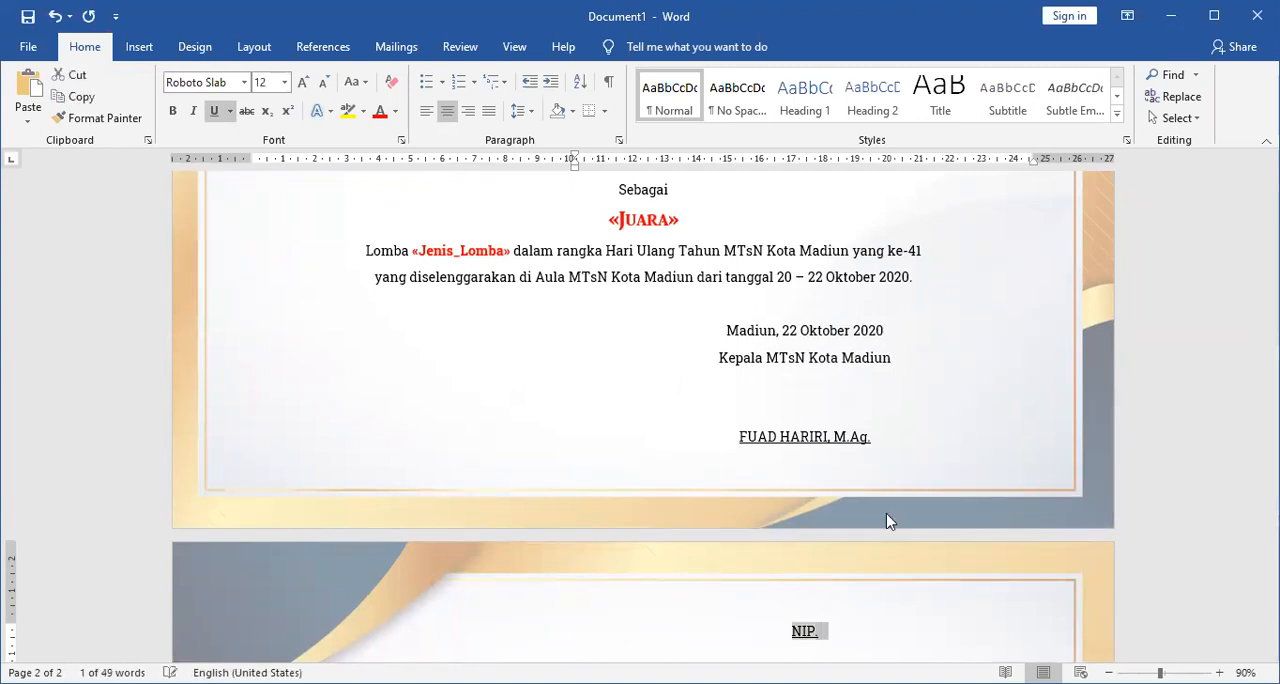
pyautogui.hotkey('shift', 'Left')
pyautogui.hotkey('ctrl', 'u')
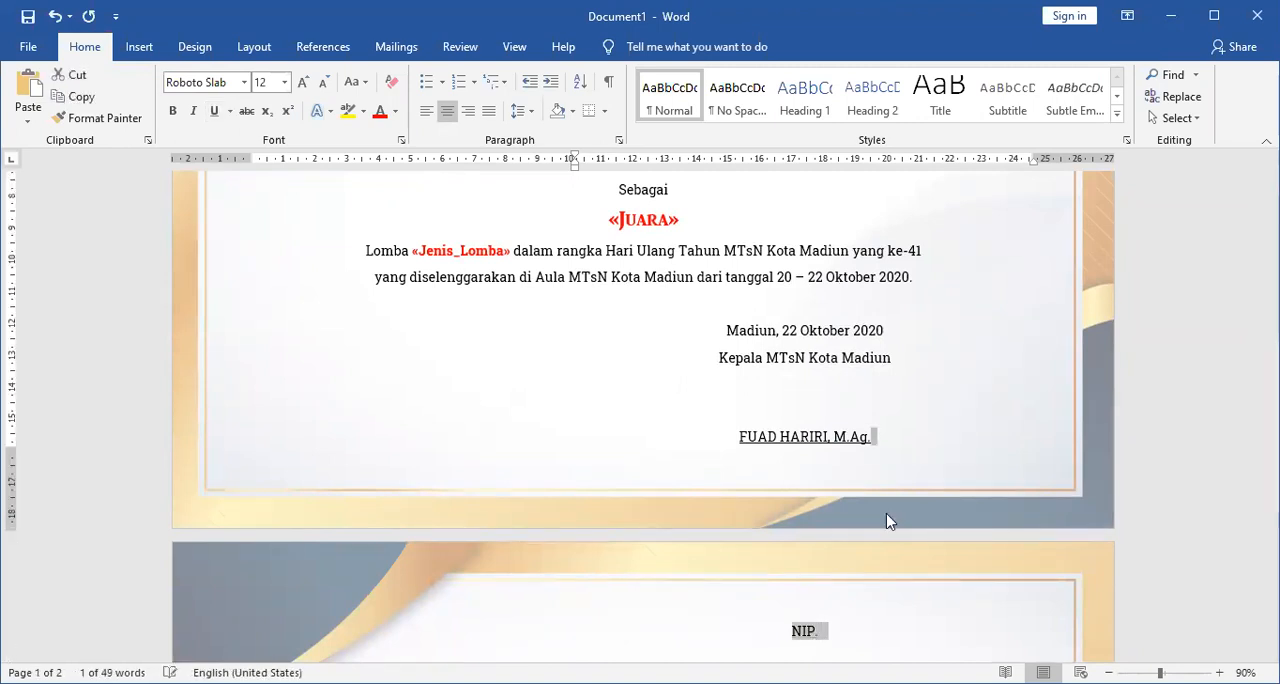
pyautogui.press('Right')
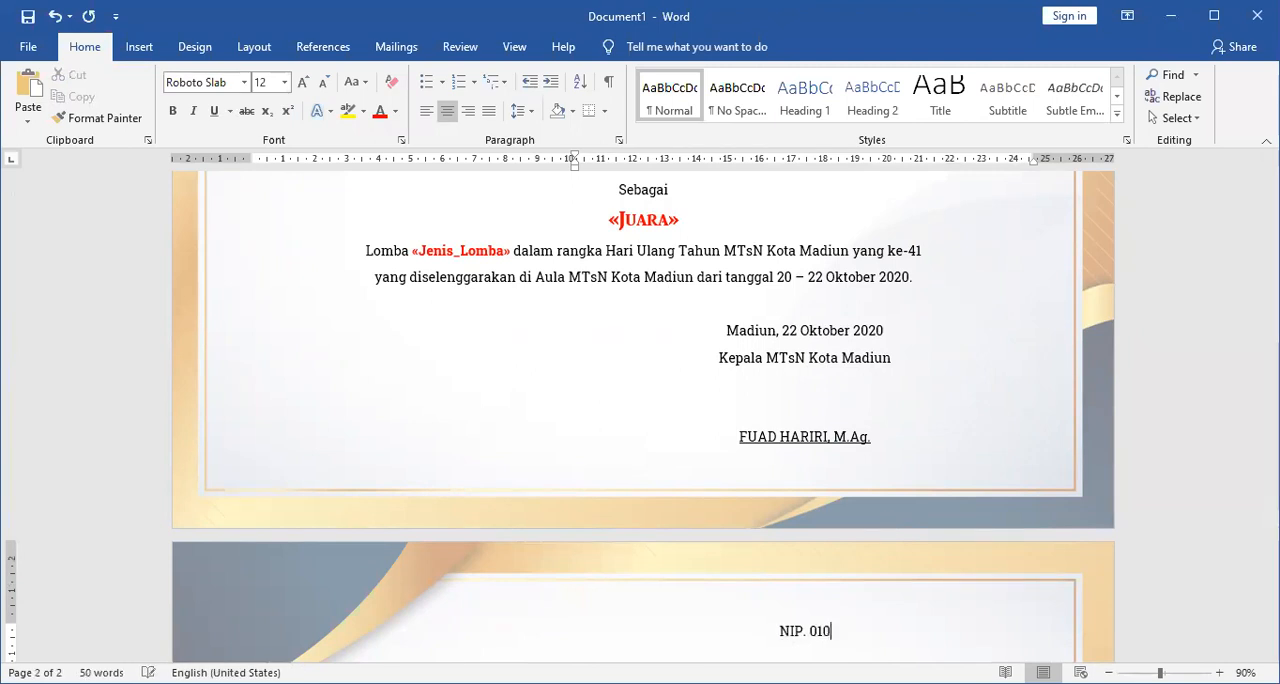
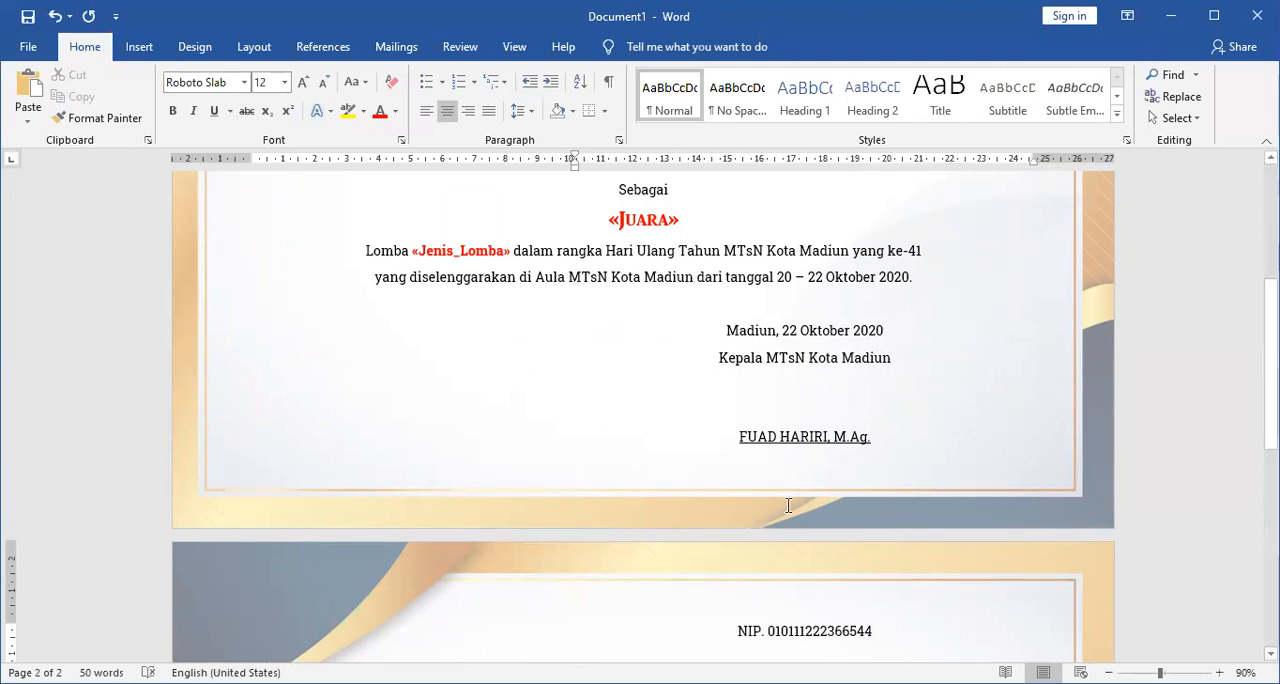
# Set the top page margin of the whole document to 2 cm.
pyautogui.scroll(5, 788, 506)
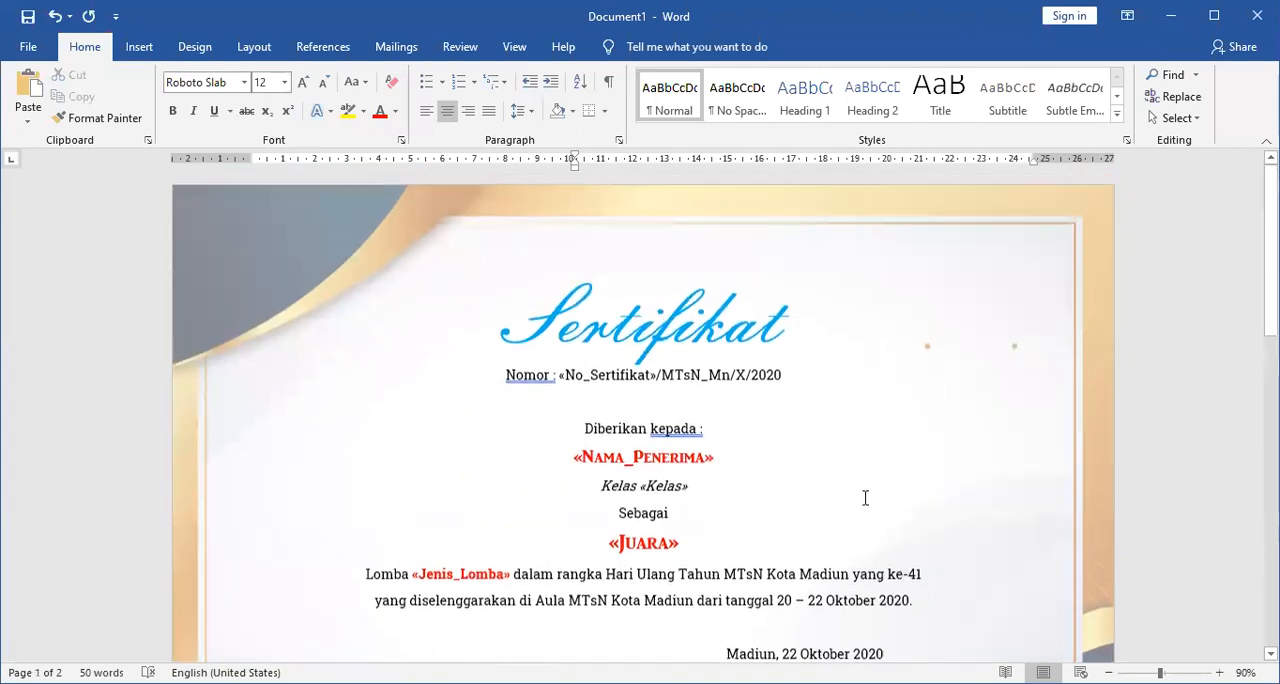
pyautogui.click(821, 310)
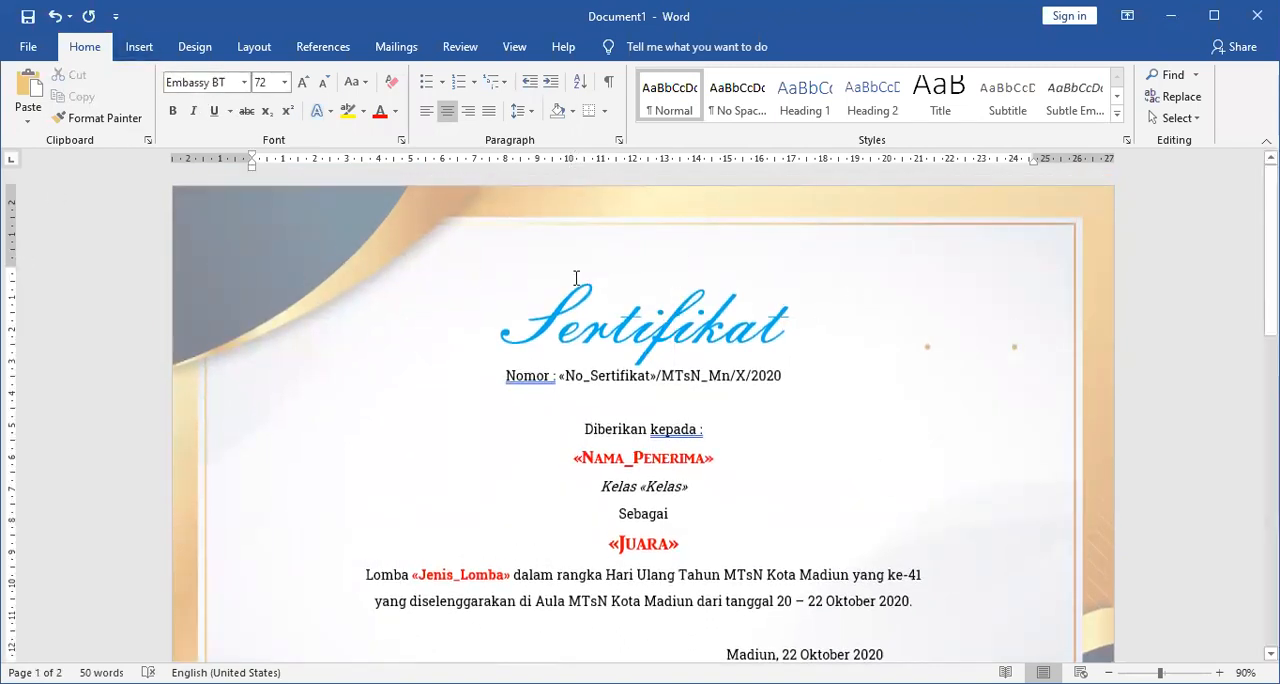
pyautogui.click(252, 47)
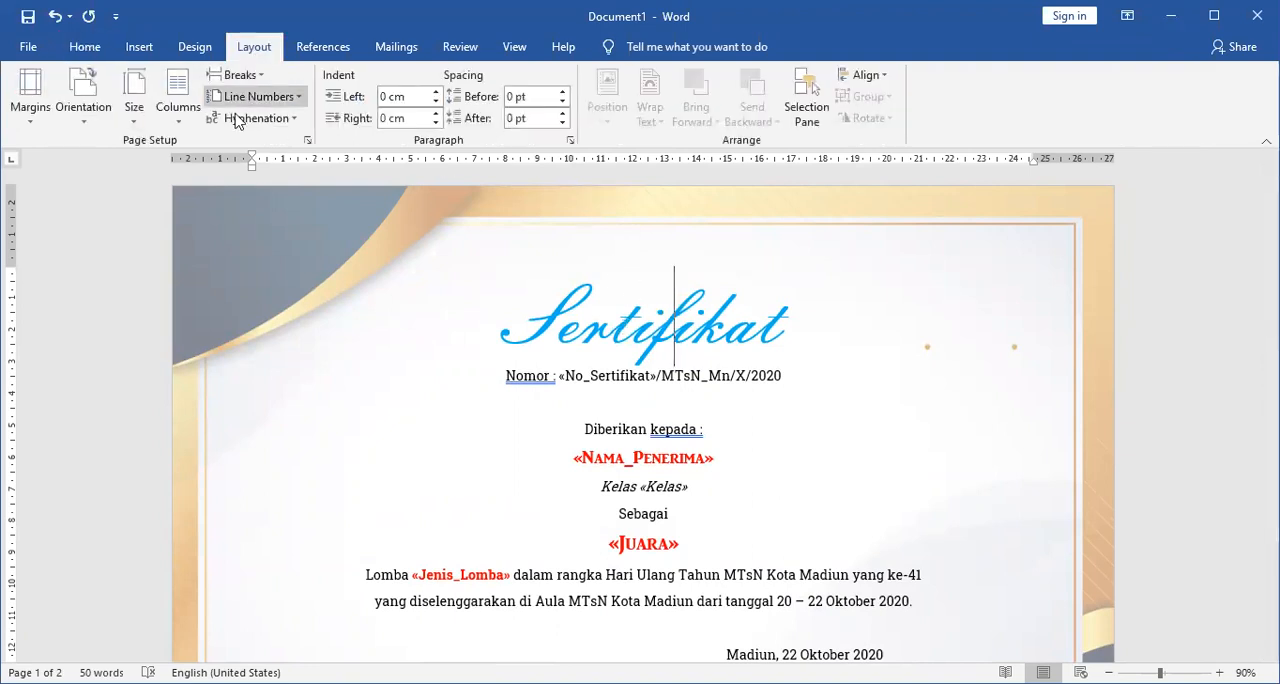
pyautogui.click(28, 110)
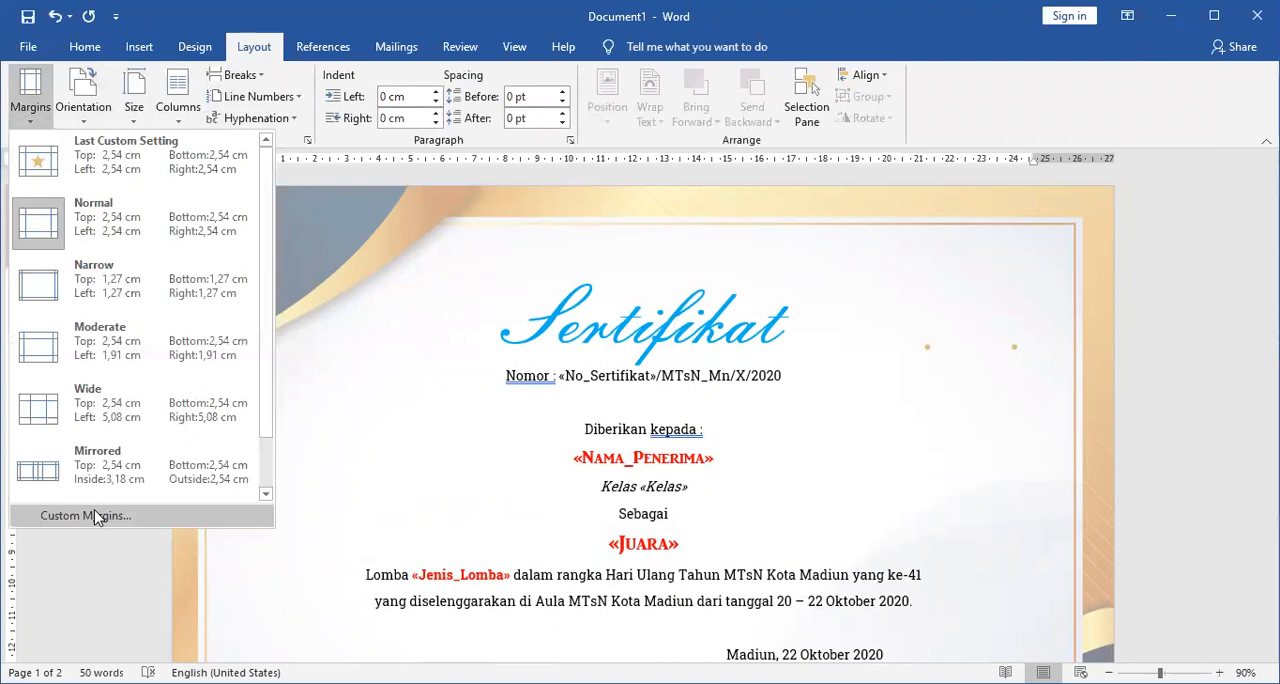
pyautogui.click(95, 515)
pyautogui.write('2')
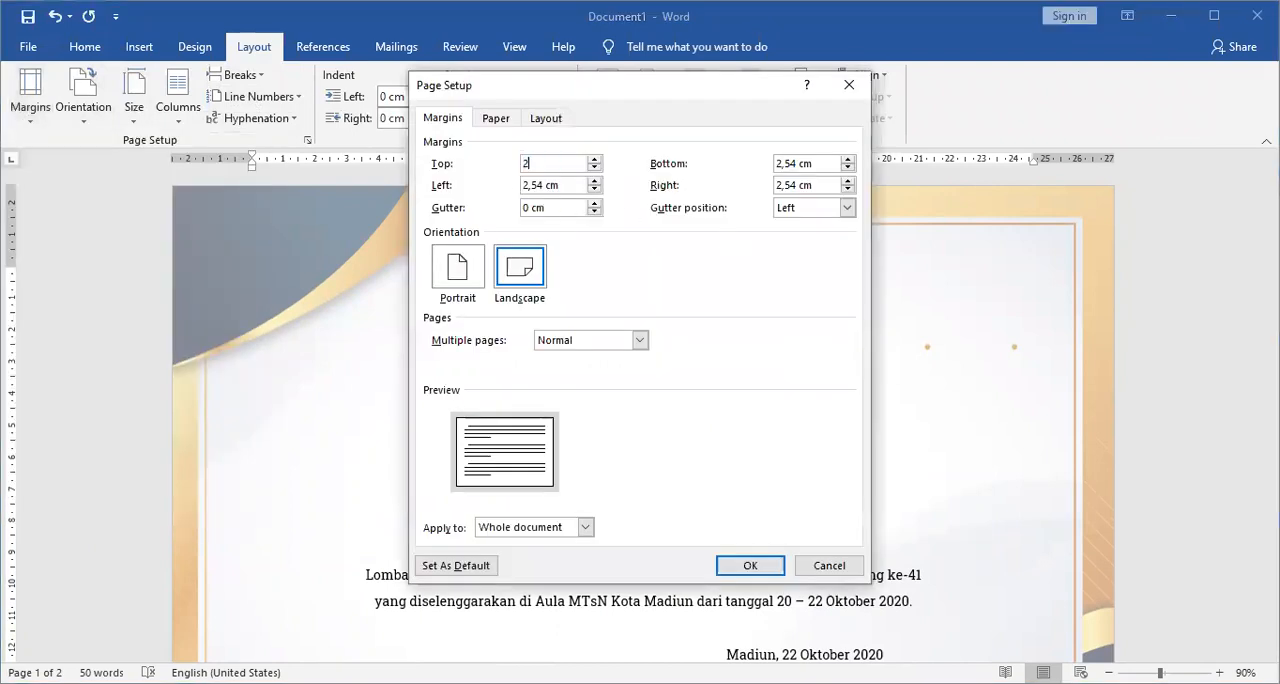
pyautogui.press('Return')
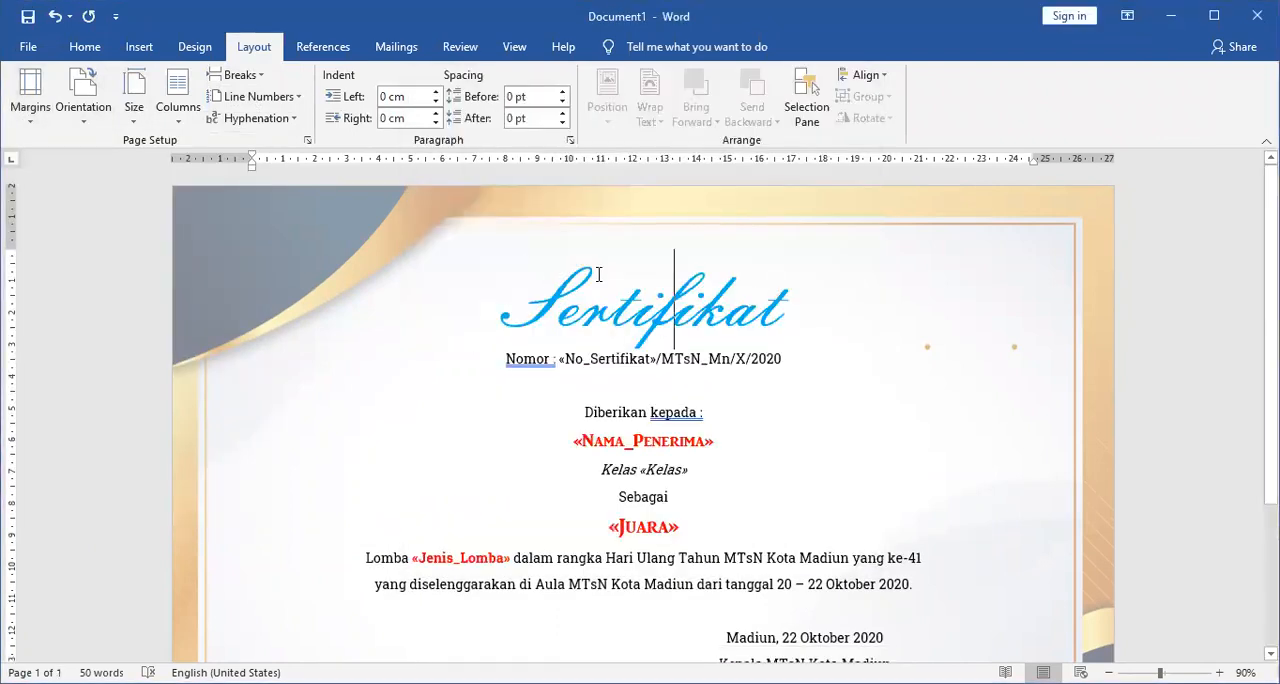
# Make the underlined signatory's name in the signature block bold.
pyautogui.scroll(-3, 921, 483)
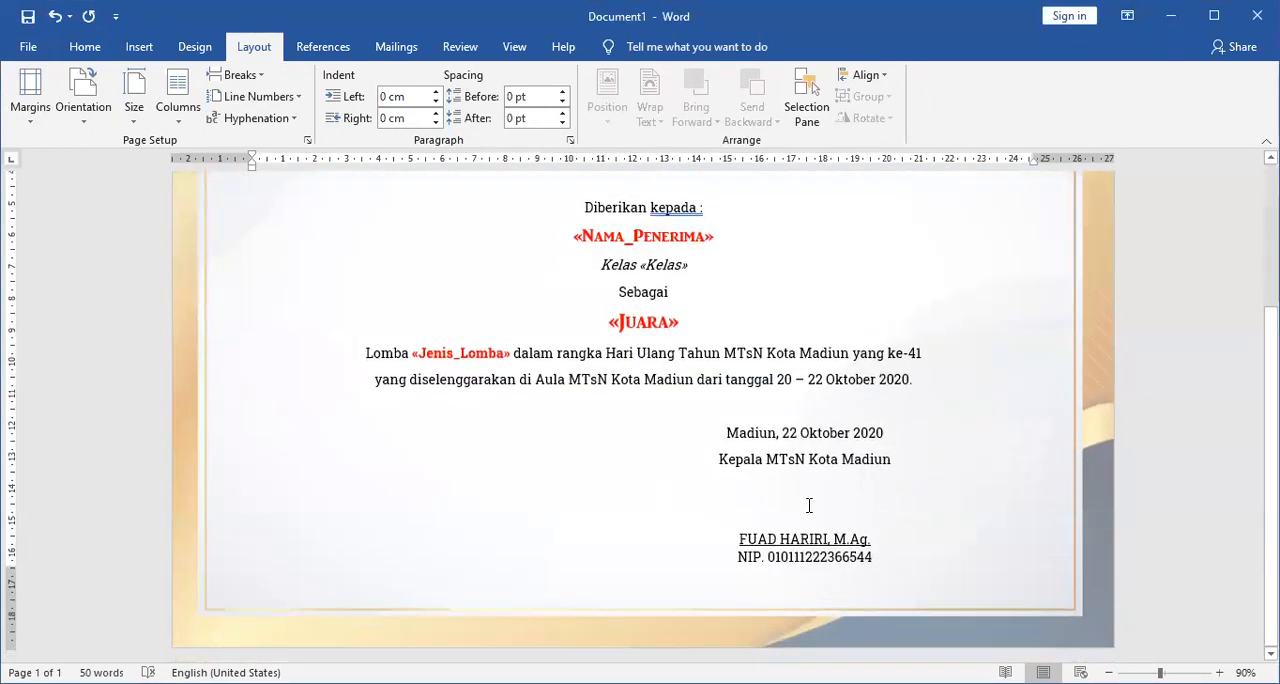
pyautogui.moveTo(762, 538); pyautogui.dragTo(950, 536)
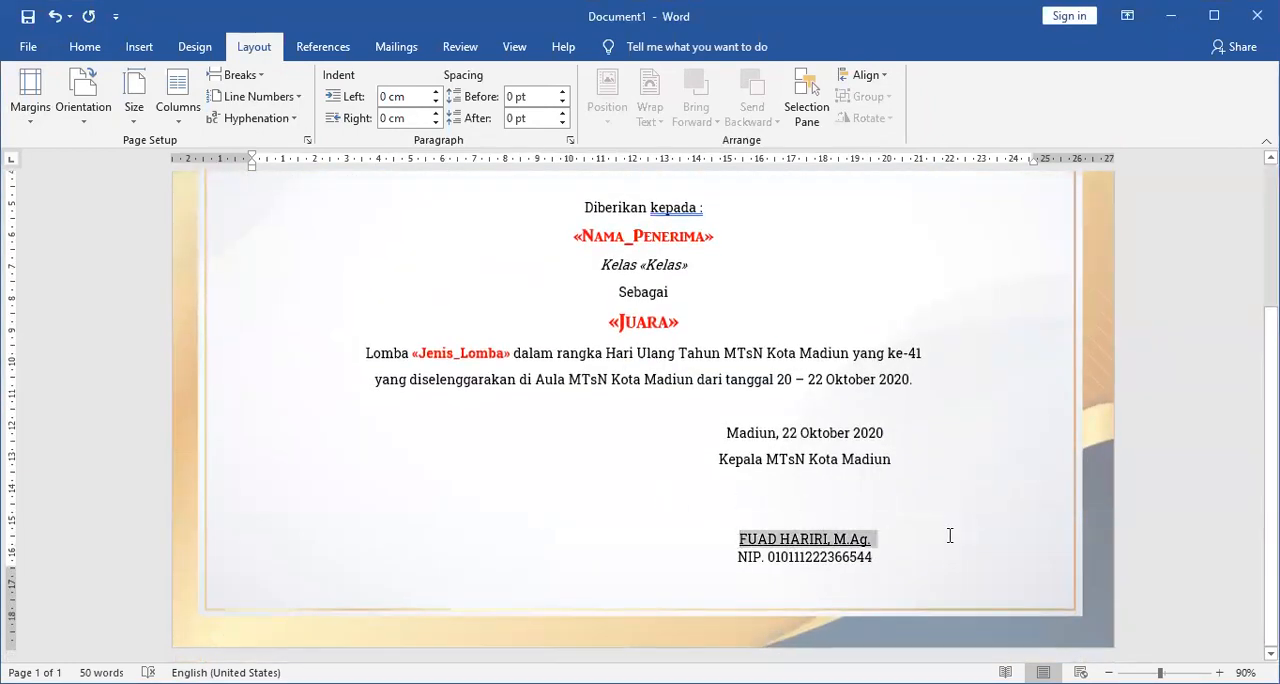
pyautogui.click(85, 47)
pyautogui.click(172, 111)
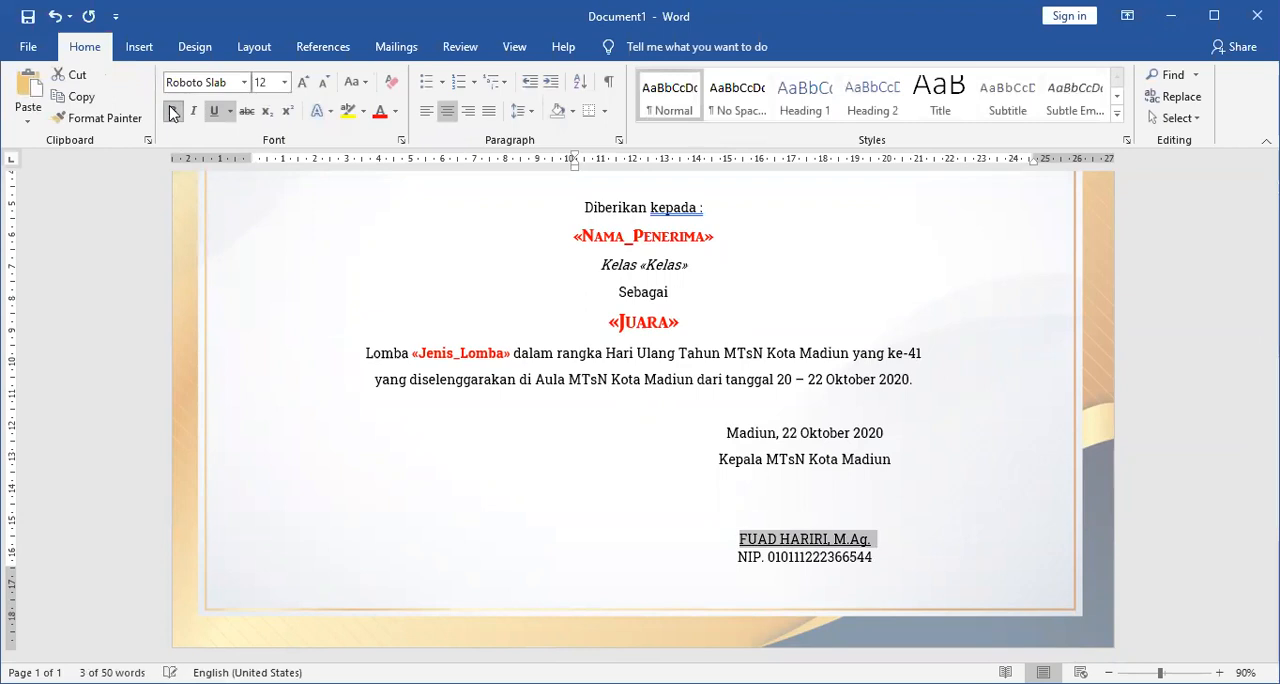
pyautogui.click(843, 459)
pyautogui.scroll(3, 970, 496)
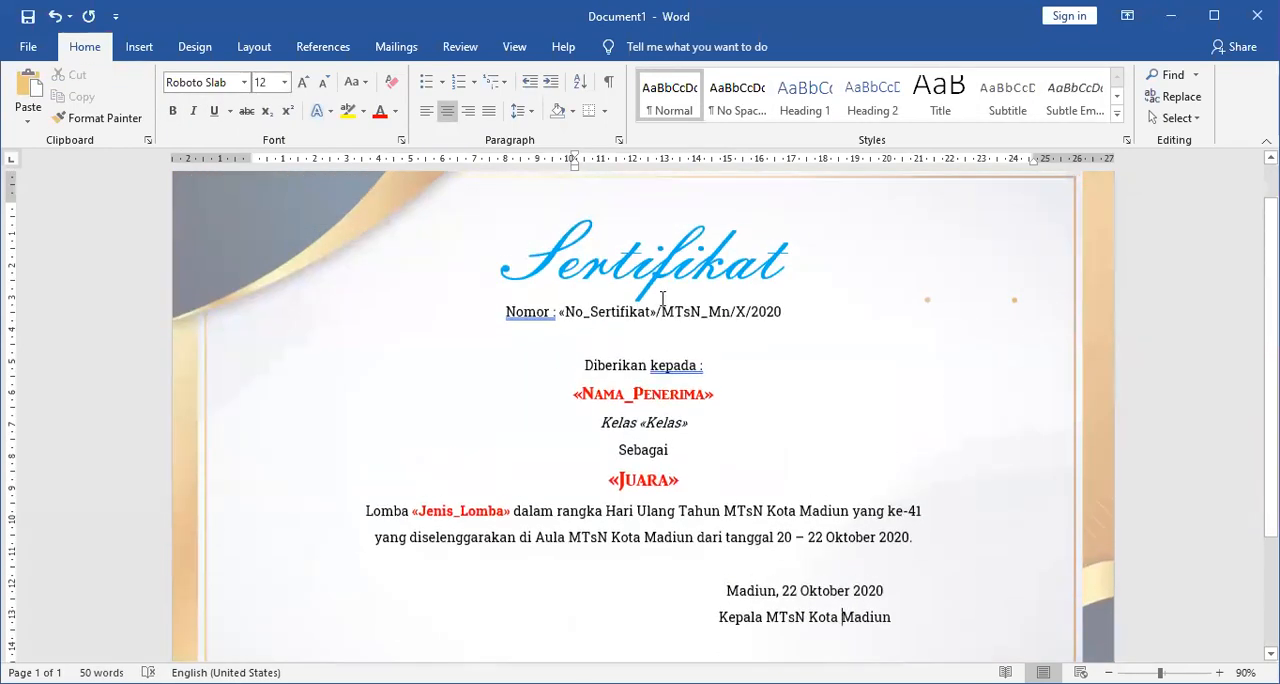
pyautogui.scroll(1, 808, 449)
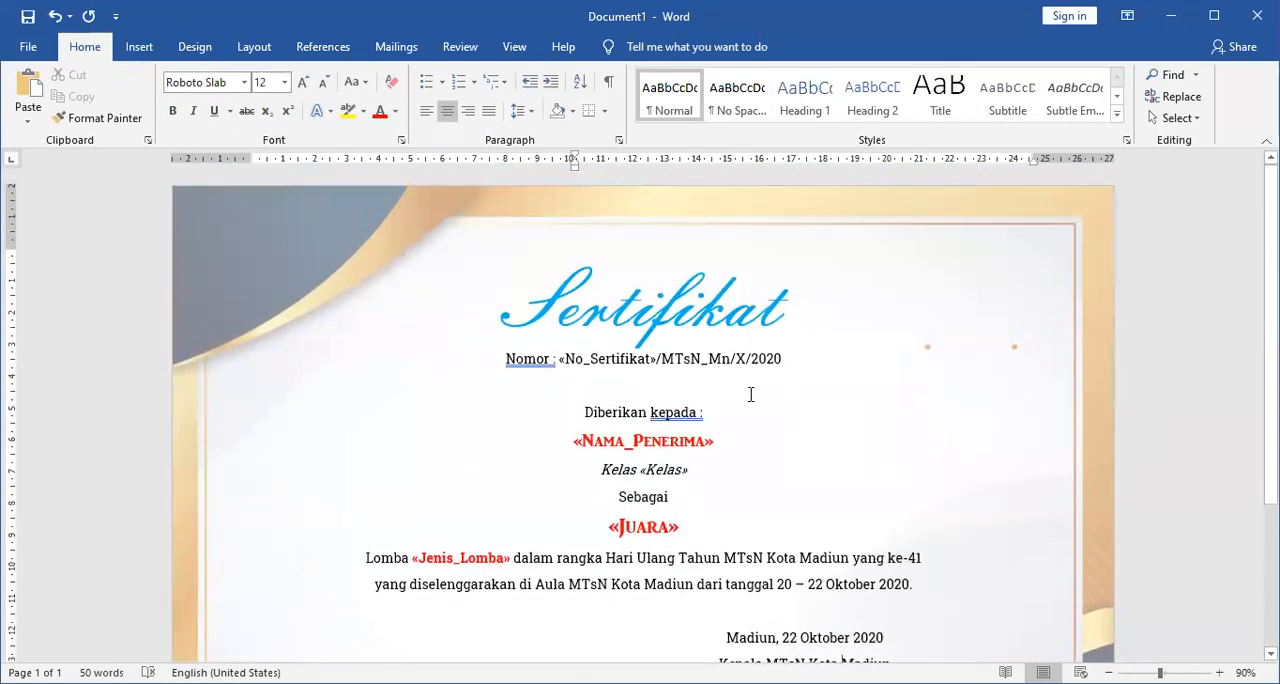
pyautogui.click(396, 47)
pyautogui.keyDown('ctrl'); pyautogui.scroll(-6, 749, 428); pyautogui.keyUp('ctrl')
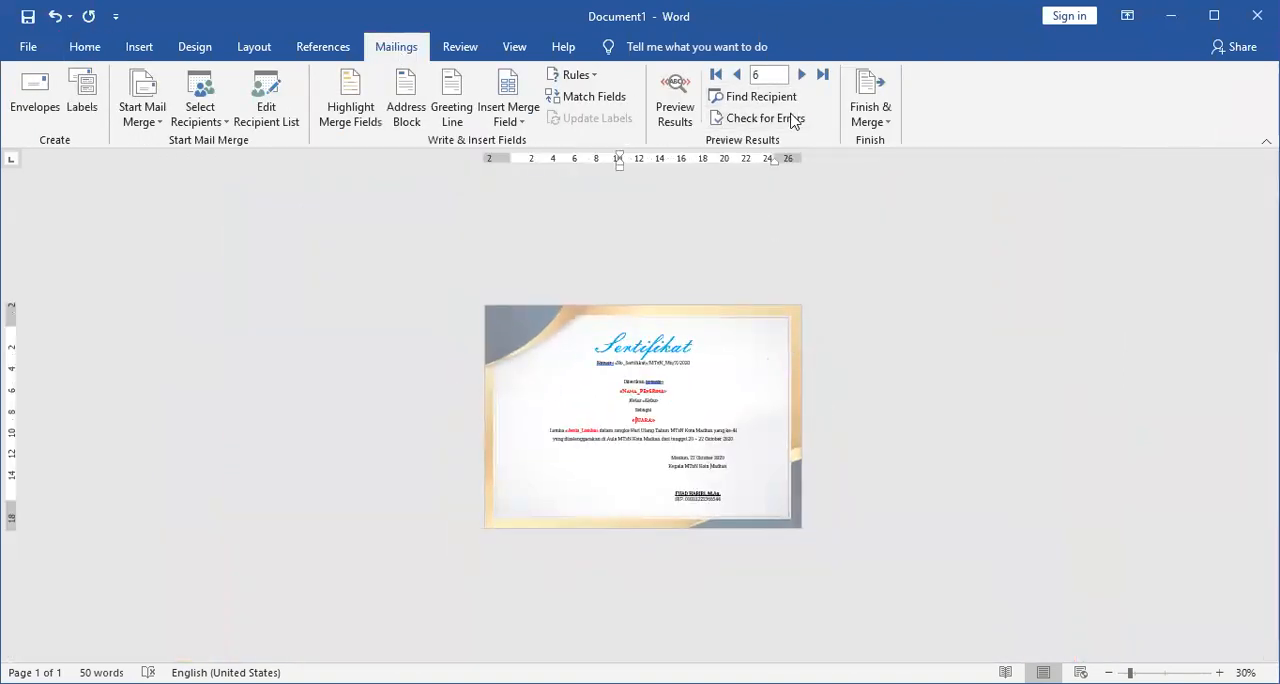
pyautogui.click(870, 122)
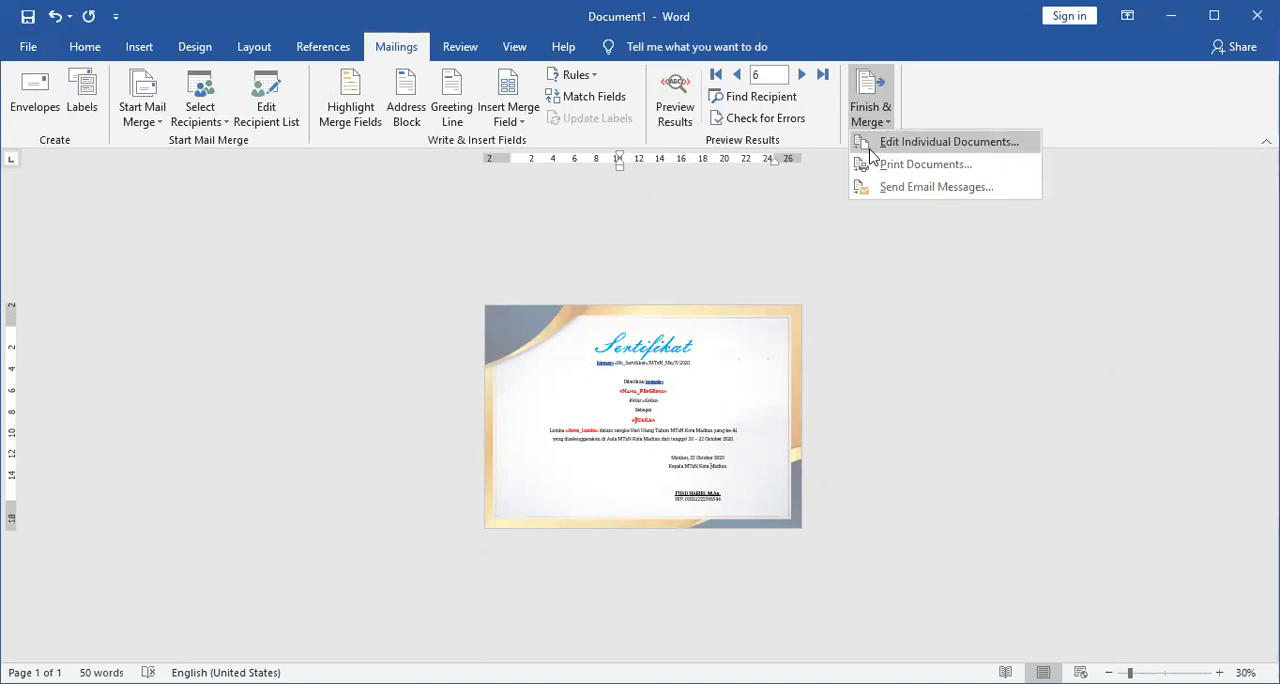
pyautogui.click(870, 150)
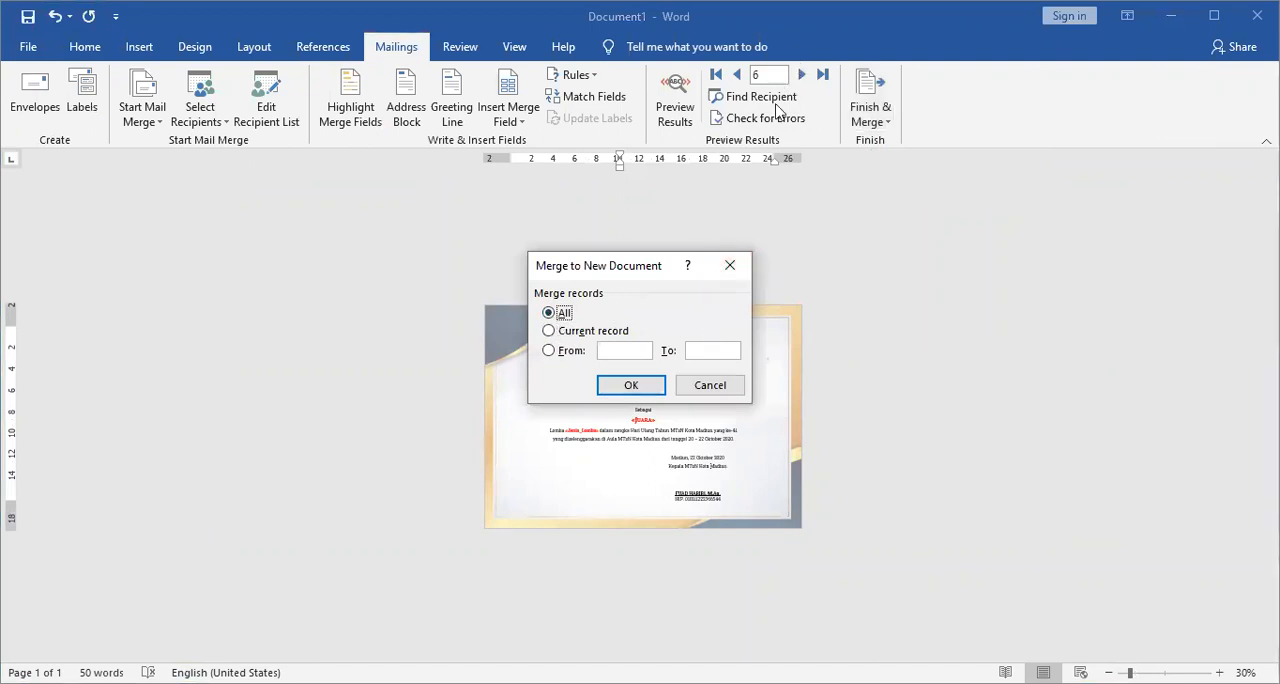
pyautogui.click(634, 390)
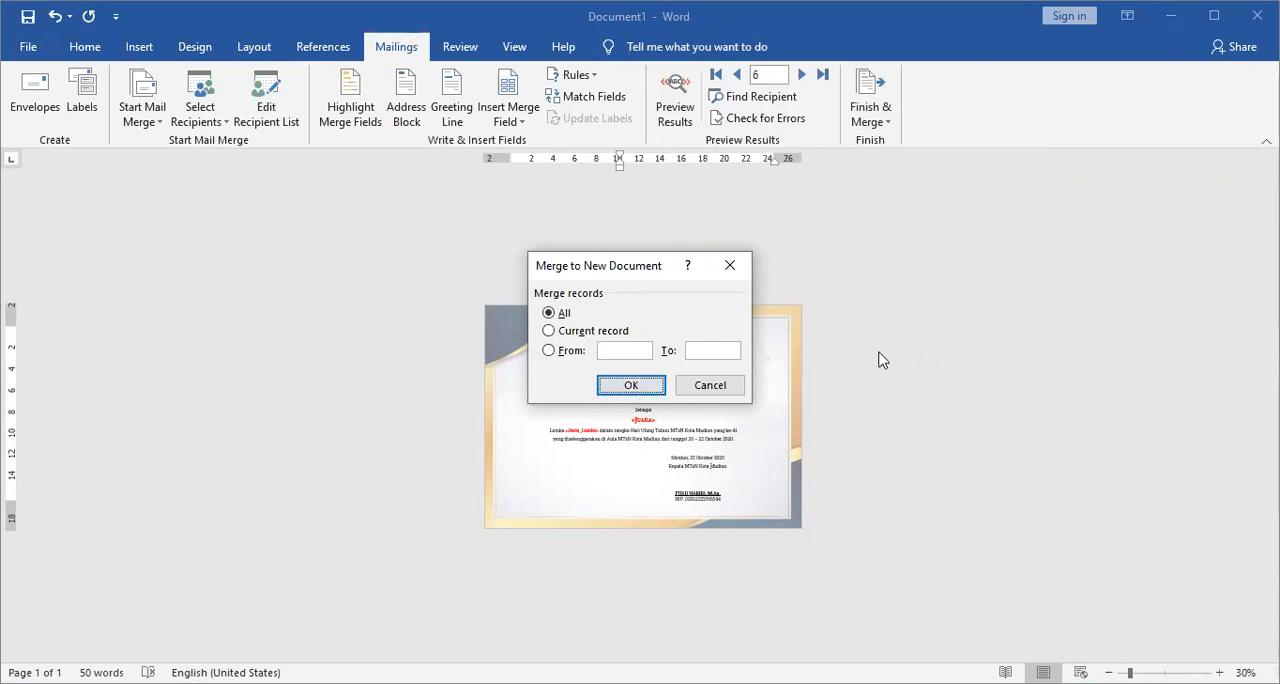
pyautogui.click(731, 387)
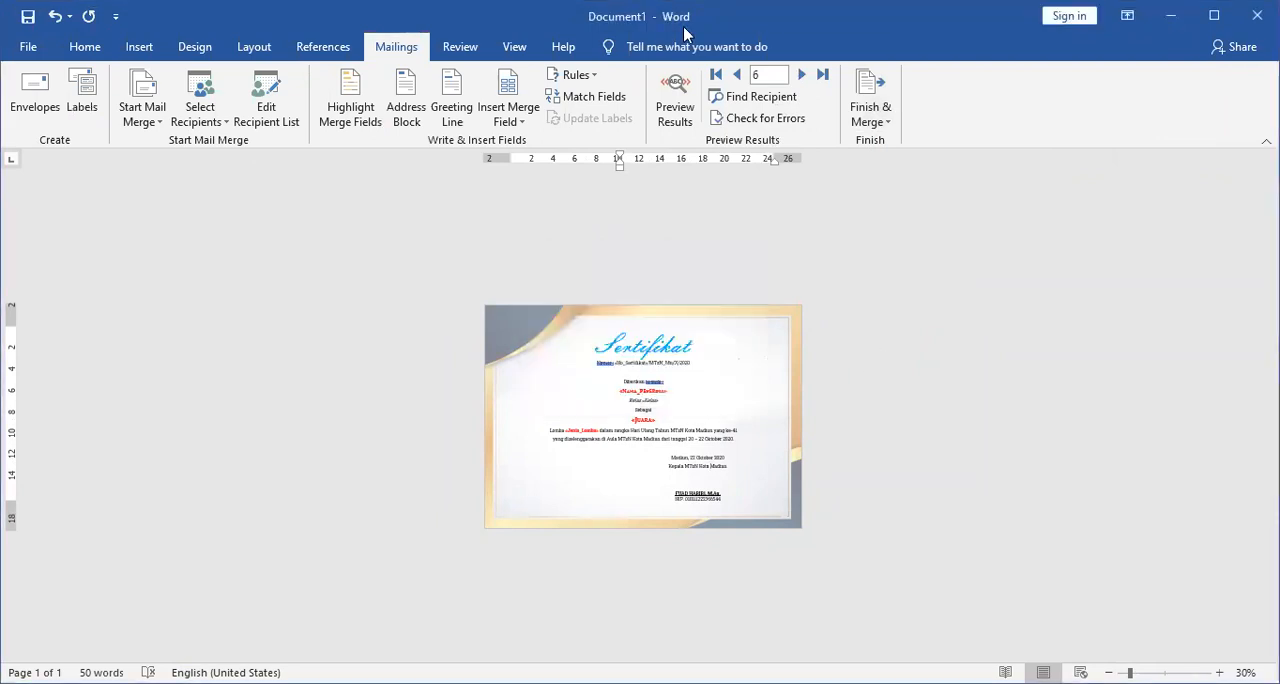
# Start saving the new certificate document and choose the MTSN folder on Data (D:) as its location.
pyautogui.click(28, 16)
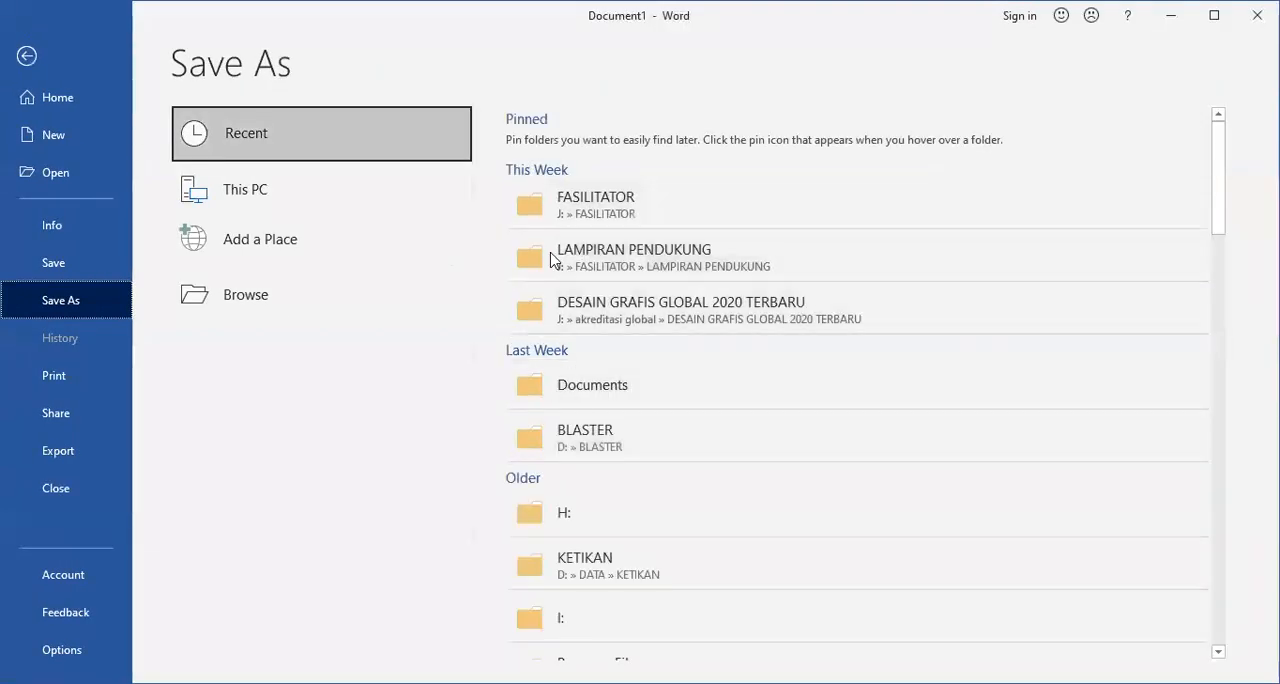
pyautogui.click(268, 312)
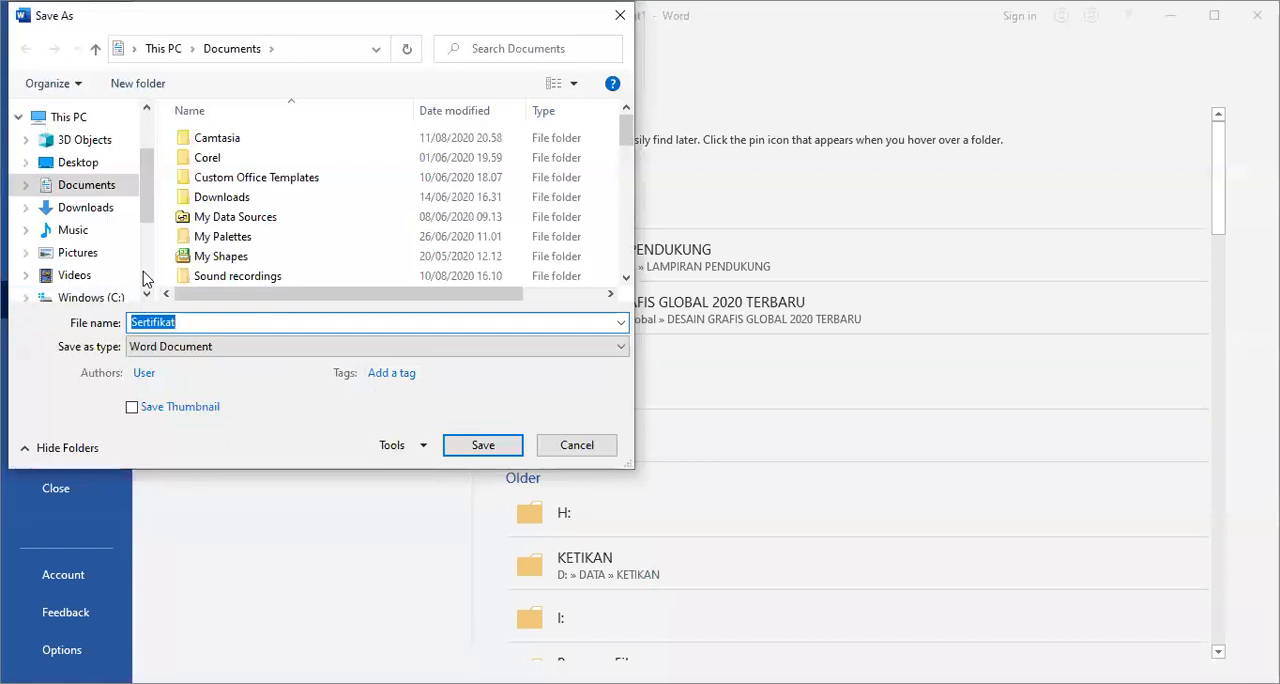
pyautogui.scroll(-3, 85, 220)
pyautogui.click(88, 158)
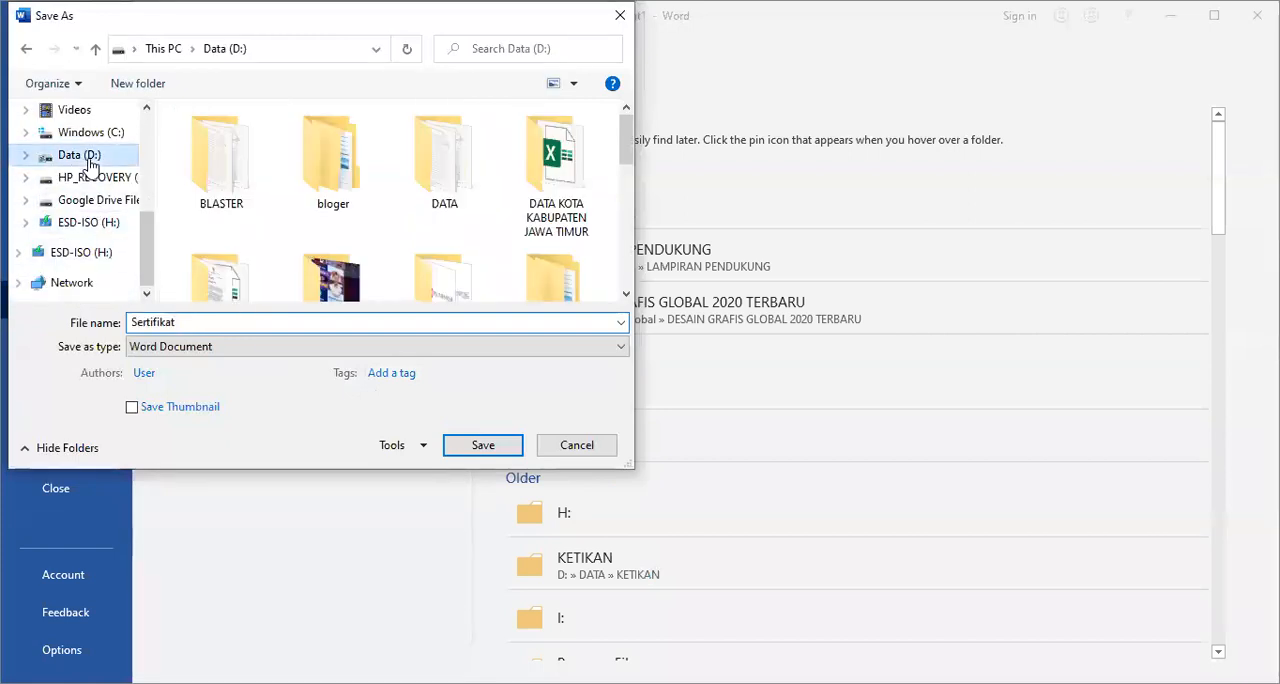
pyautogui.scroll(-3, 628, 270)
pyautogui.scroll(-1, 630, 273)
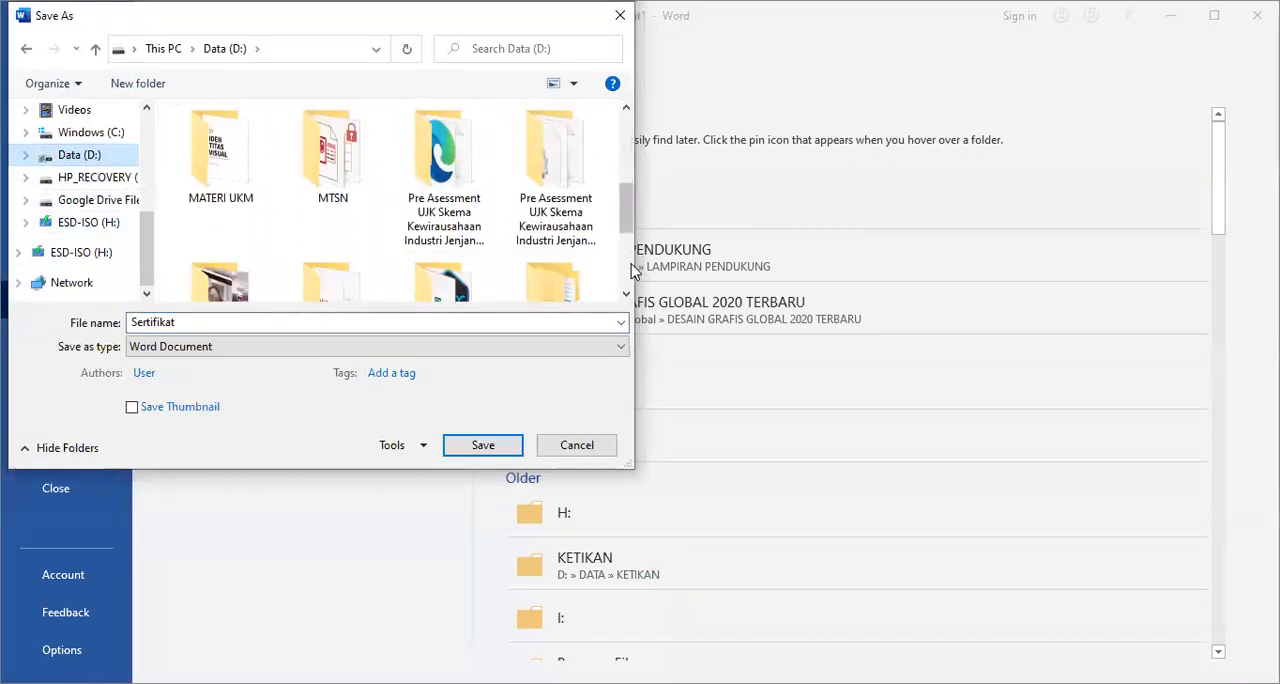
pyautogui.click(552, 260)
pyautogui.press('m')
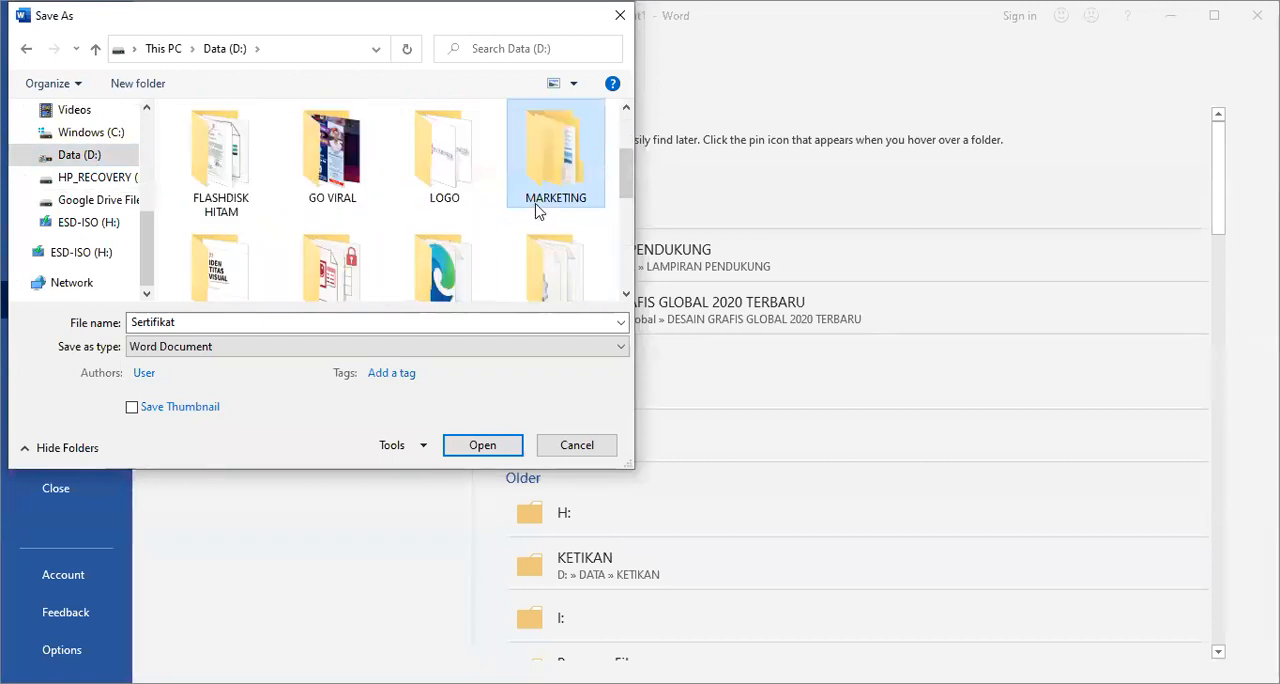
pyautogui.press('m')
pyautogui.press('m')
pyautogui.doubleClick(350, 173)
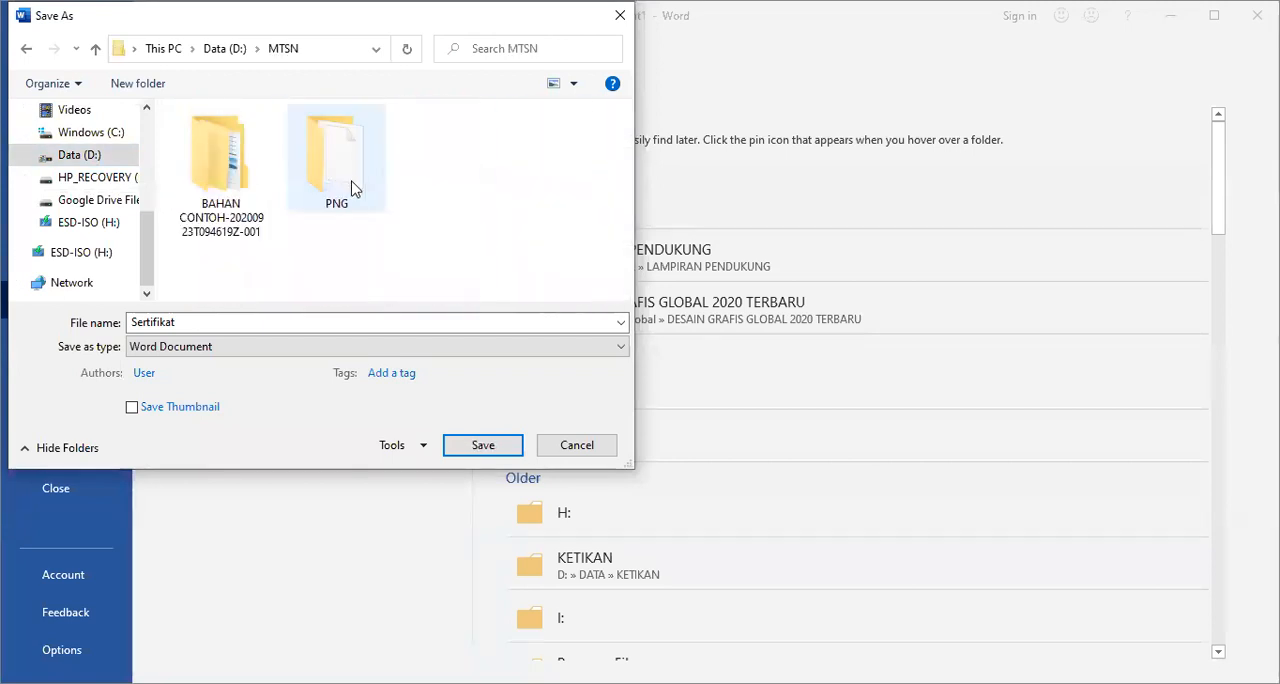
# Name the file "Sertifikat HUT" and save it as a Word Document.
pyautogui.doubleClick(357, 321)
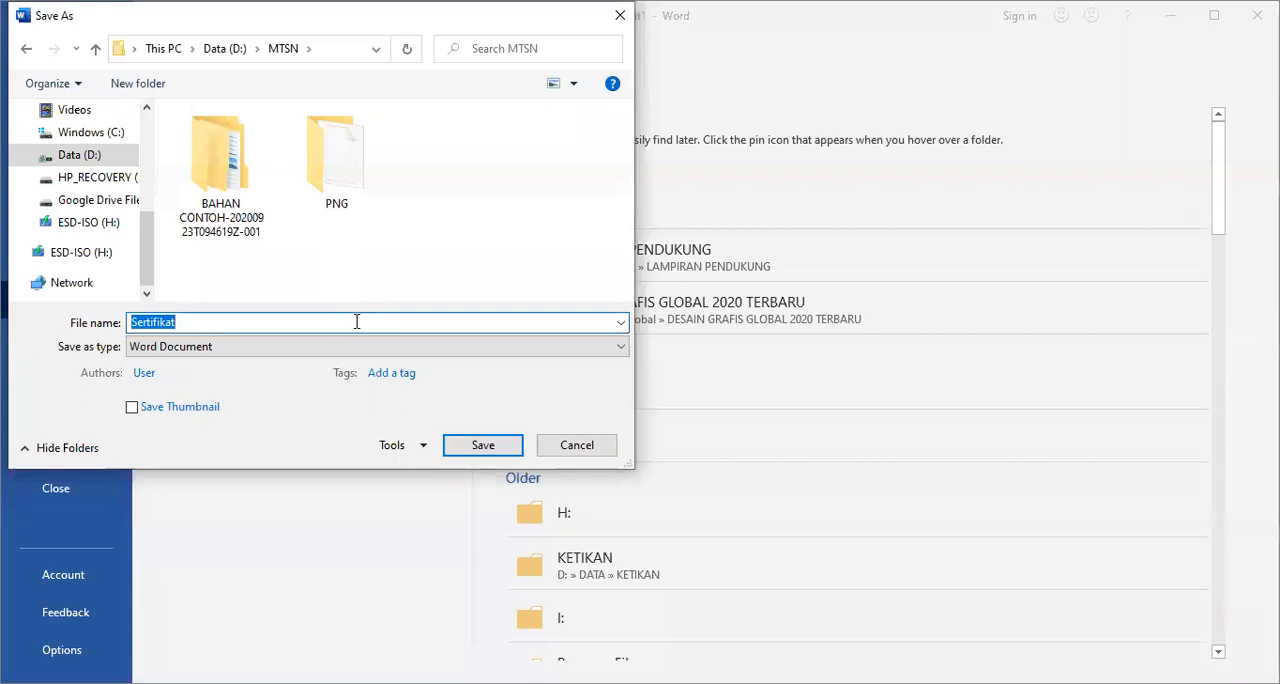
pyautogui.click(357, 321)
pyautogui.write('HUT')
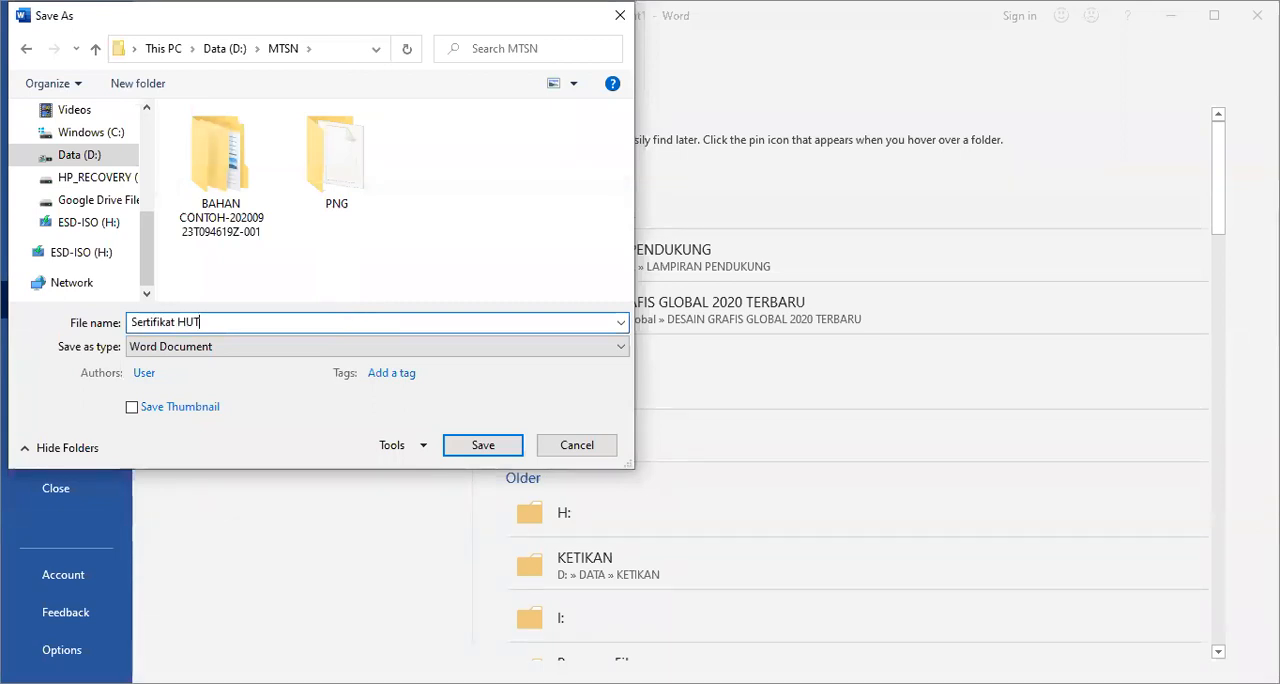
pyautogui.click(493, 449)
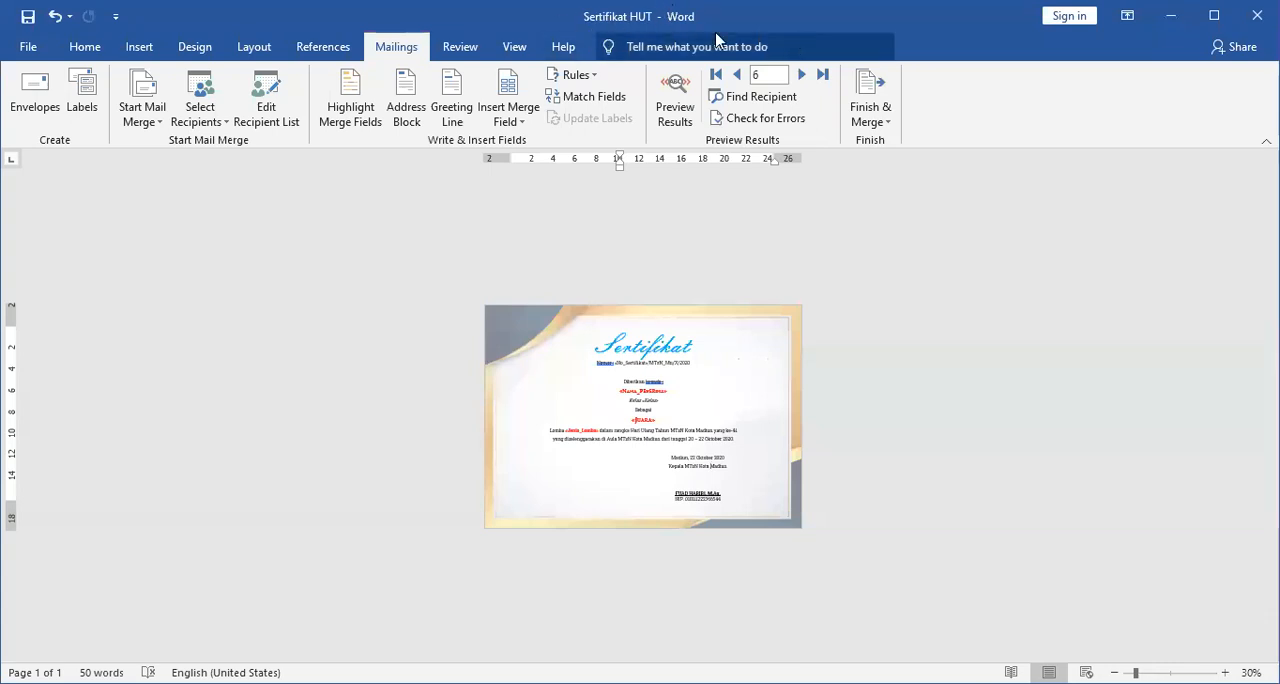
# Finish the mail merge by merging all records into a new document of individual certificates.
pyautogui.click(886, 124)
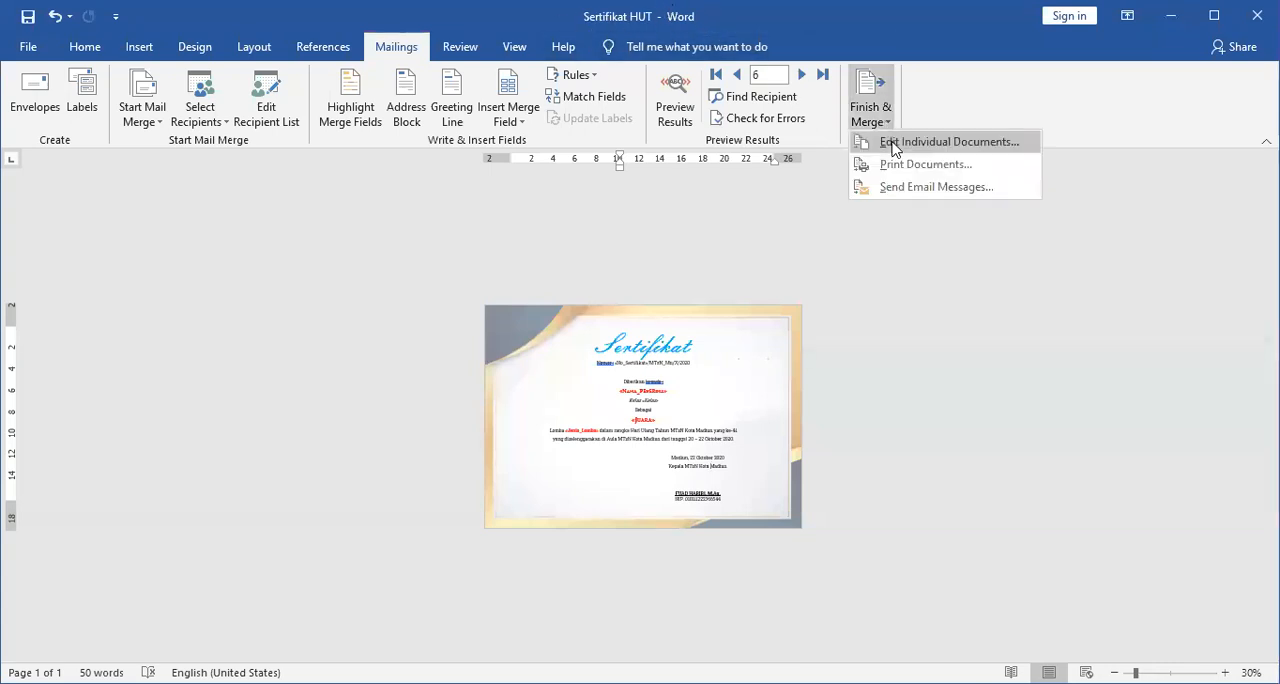
pyautogui.click(893, 143)
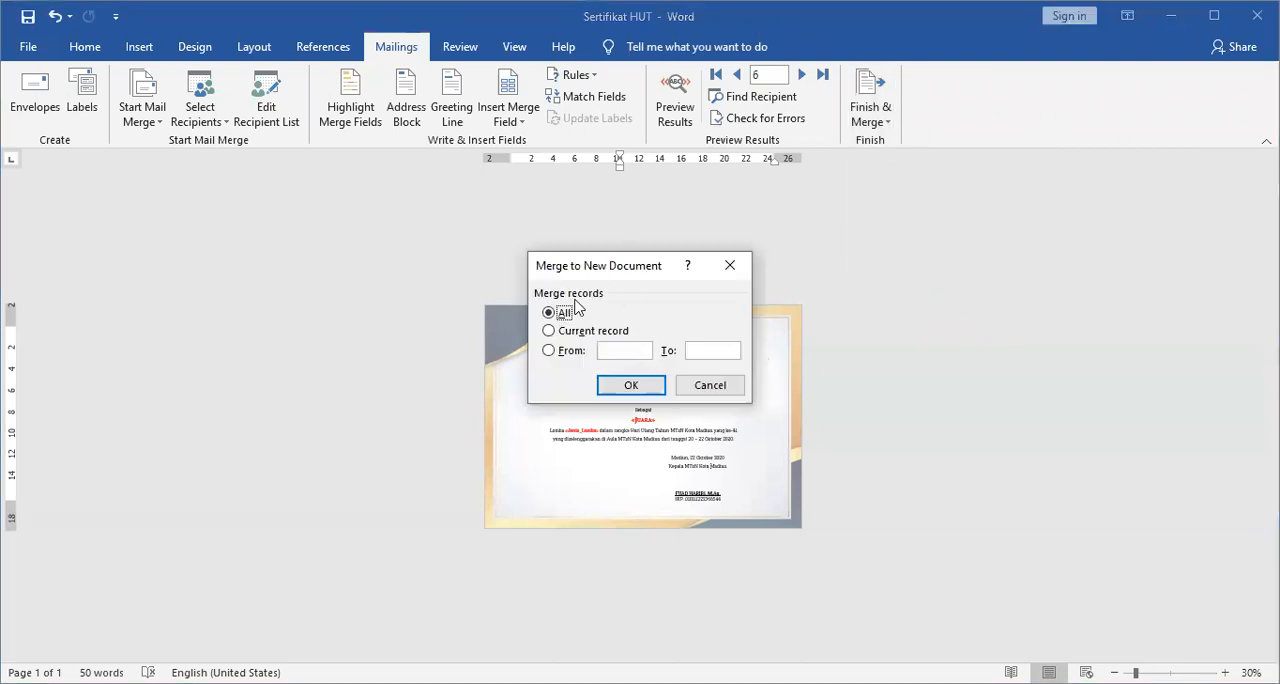
pyautogui.click(630, 386)
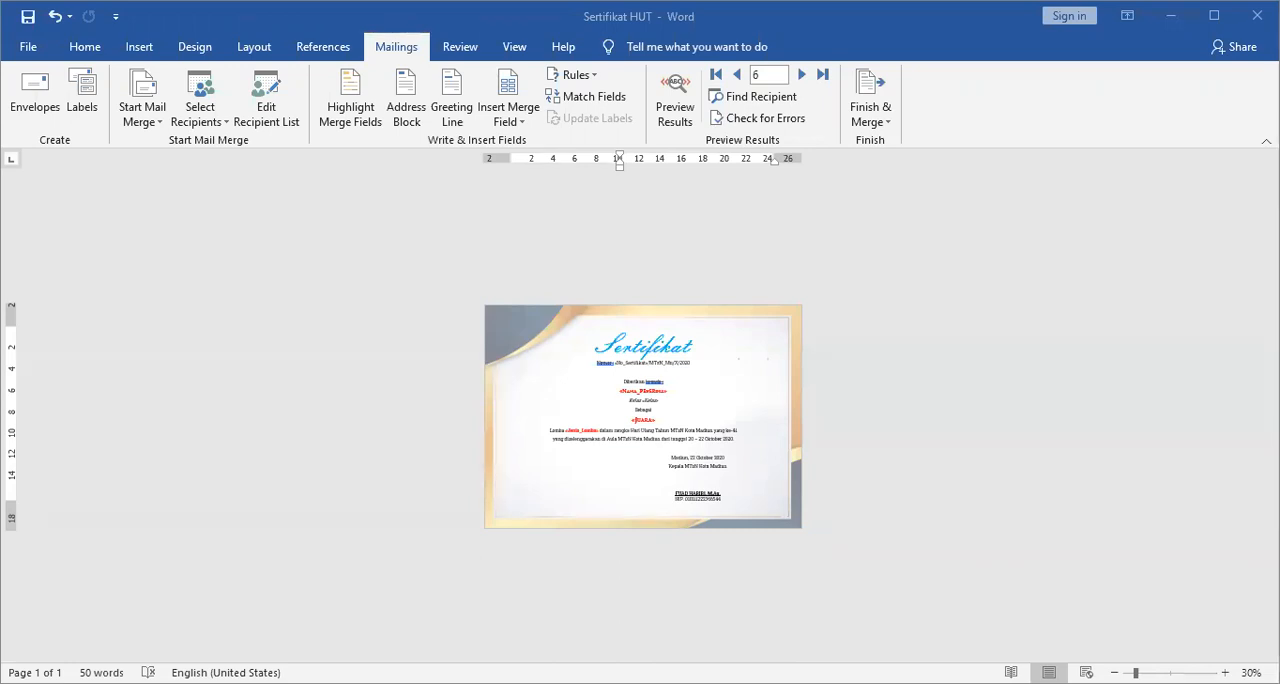
# Save the merged certificates as the Word Document "Sertifikat JADI" in the MTSN folder.
pyautogui.press('F12')
pyautogui.click(177, 322)
pyautogui.write('JADI')
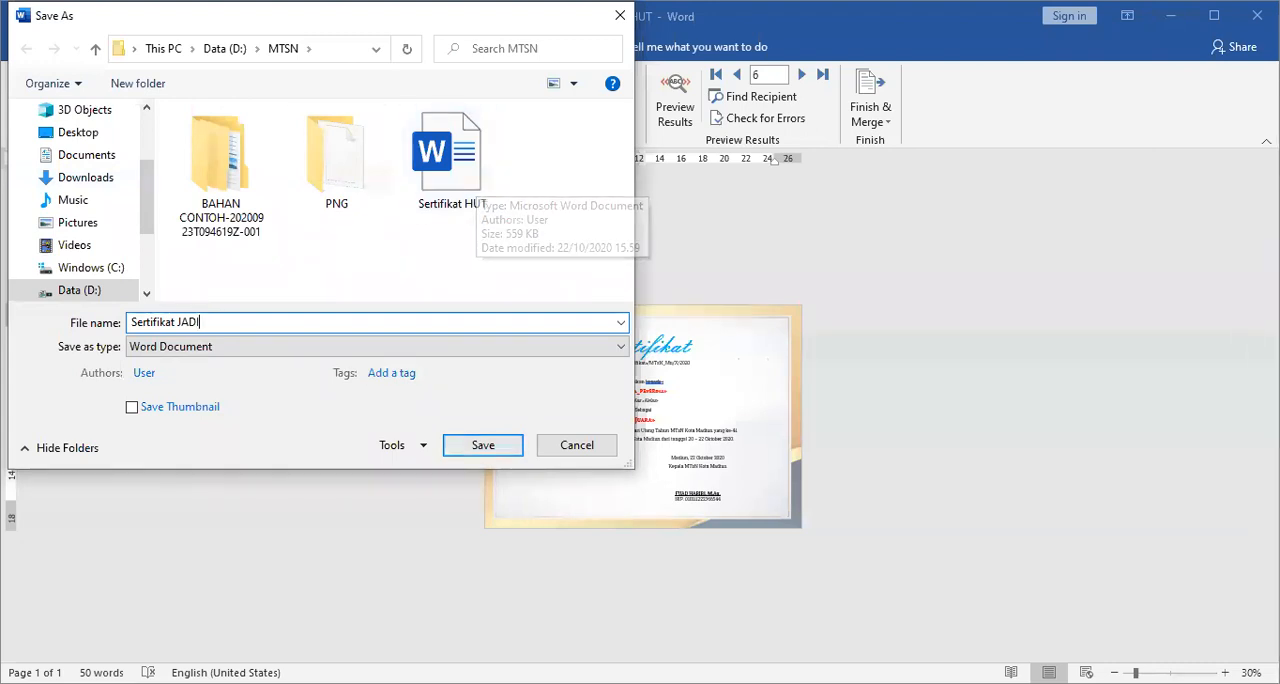
pyautogui.press('Tab')
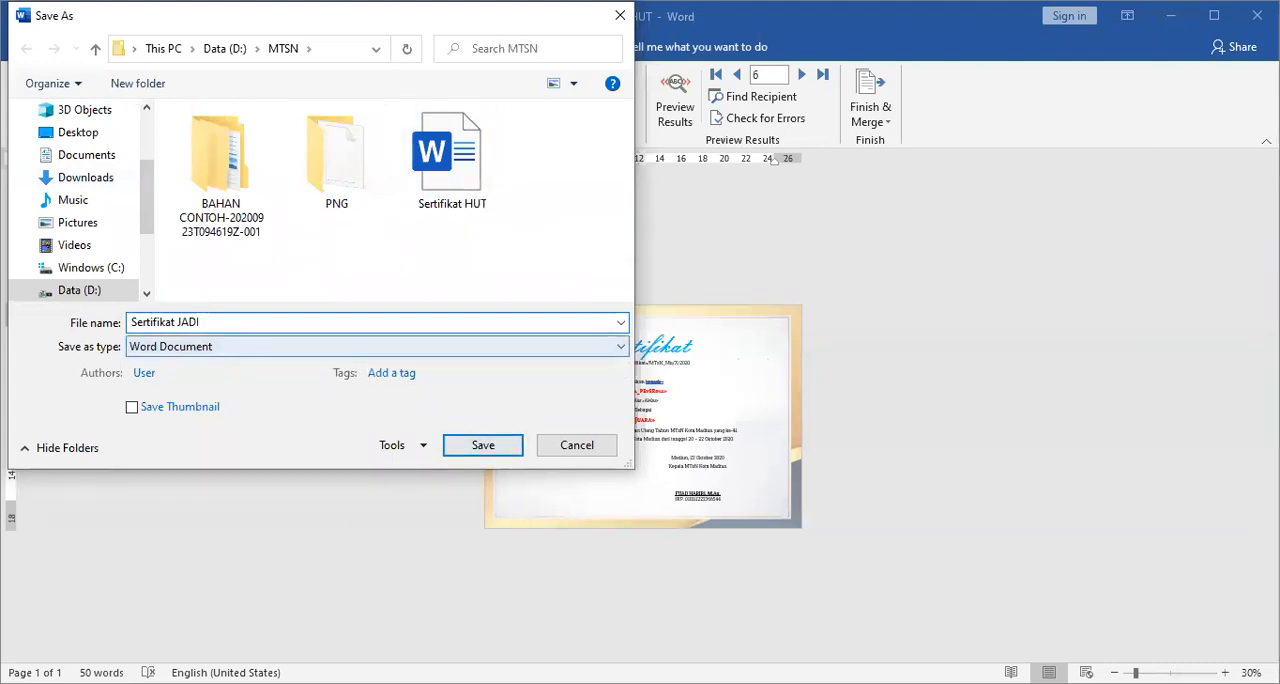
pyautogui.hotkey('shift', 'Tab')
pyautogui.press('Return')
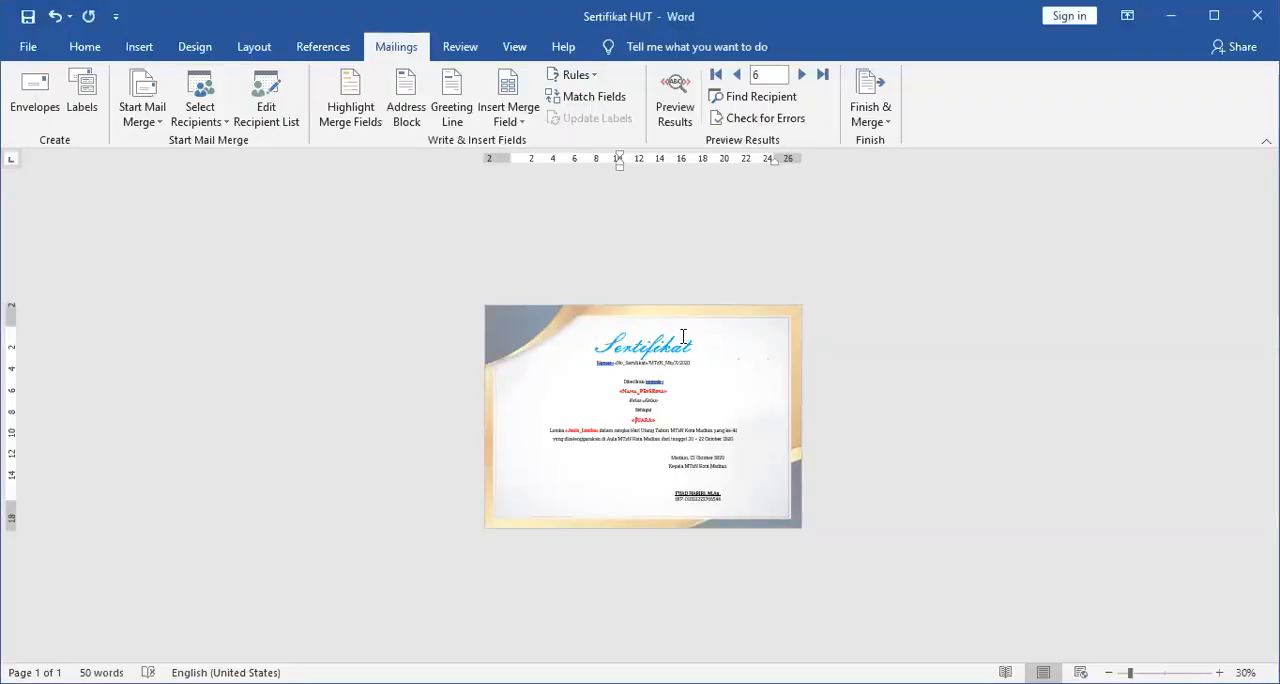
# Open the Save As options for the Sertifikat HUT mail merge document.
pyautogui.scroll(5, 683, 337)
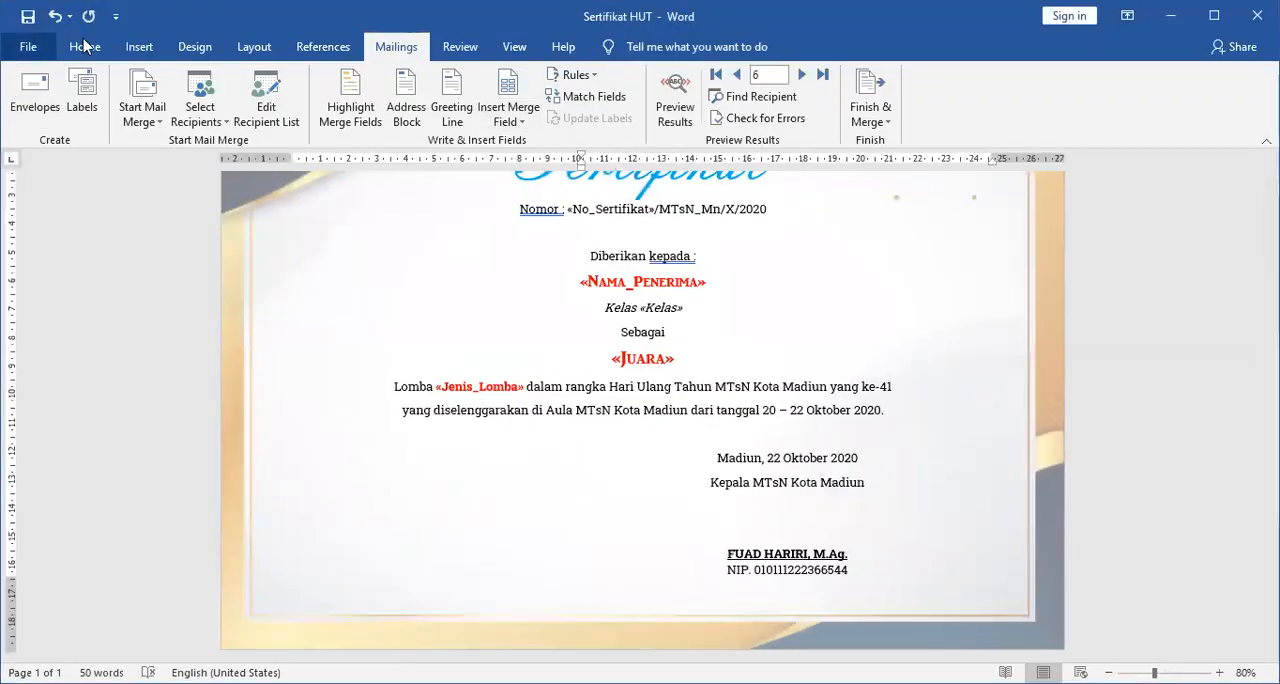
pyautogui.click(28, 46)
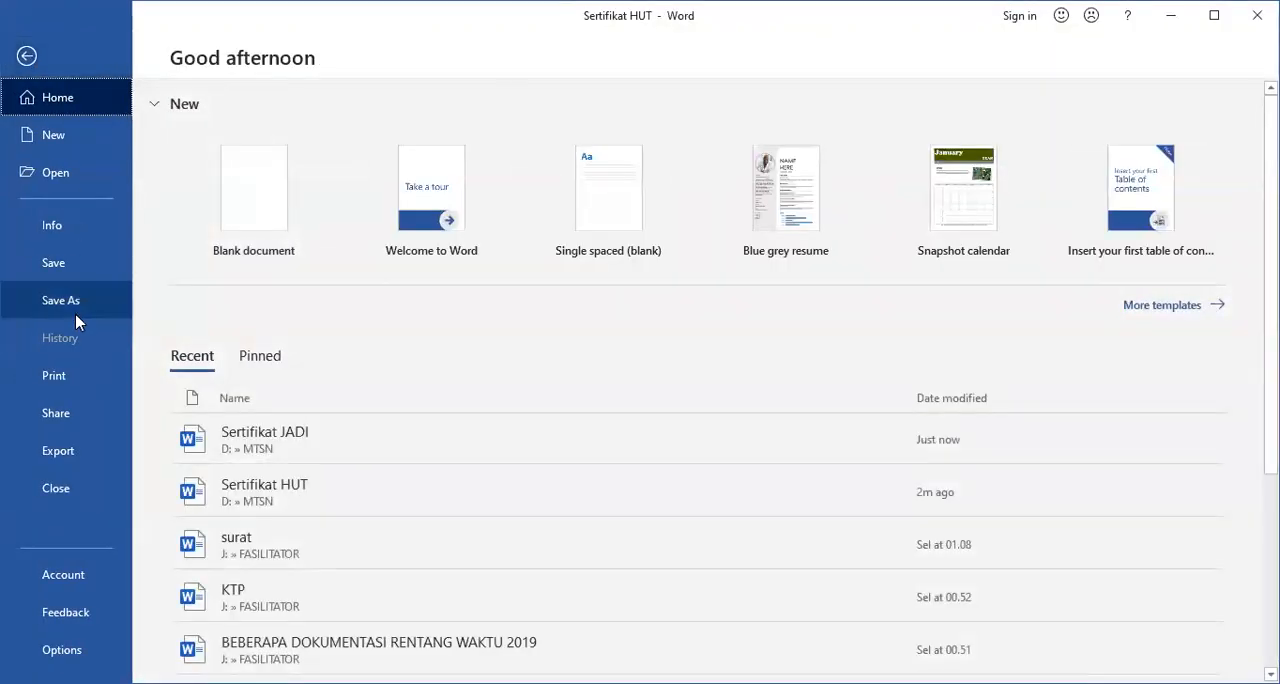
pyautogui.click(74, 310)
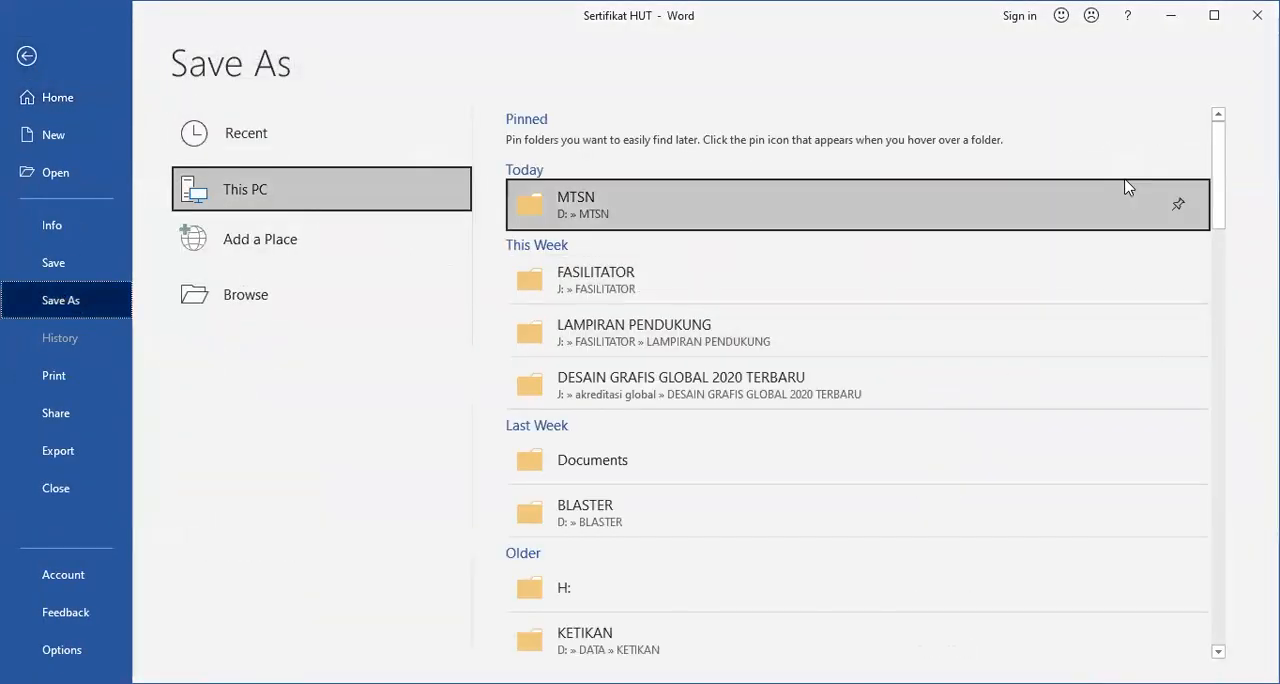